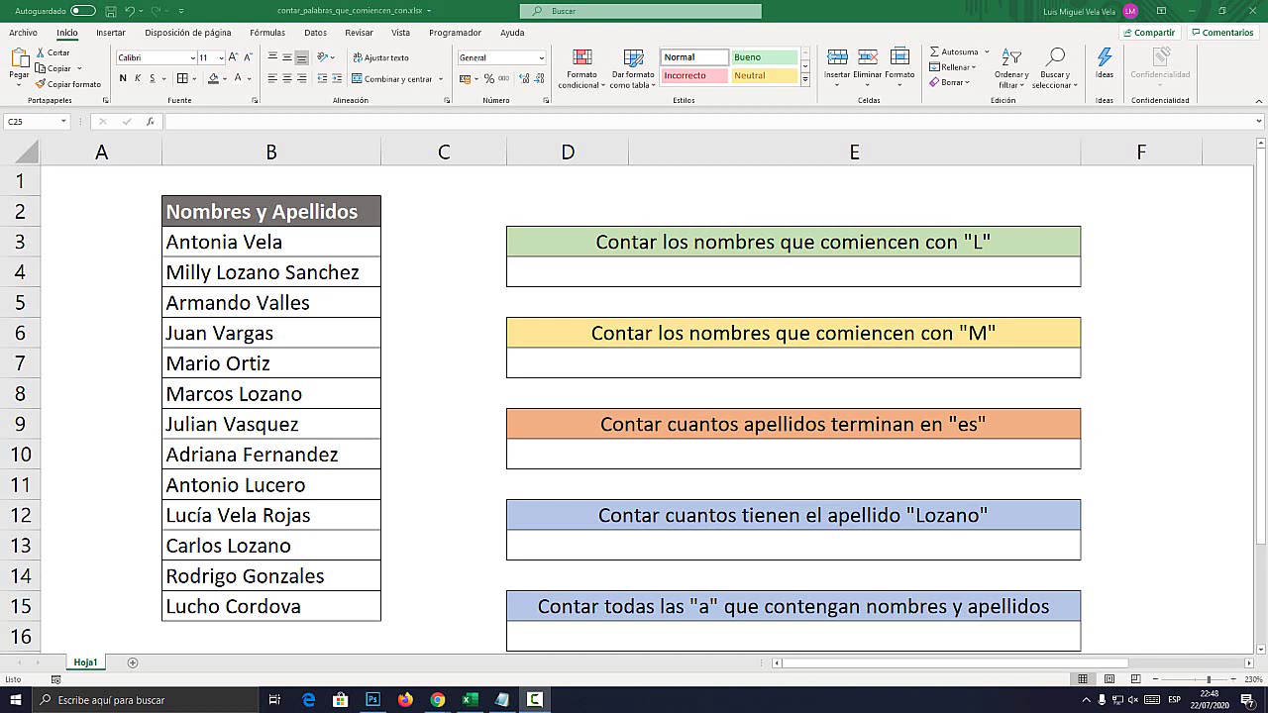
Review the first three questions in D3, D6 and D9, highlighting the M and the "es" ending
scroll(635, 396, "up", 3)
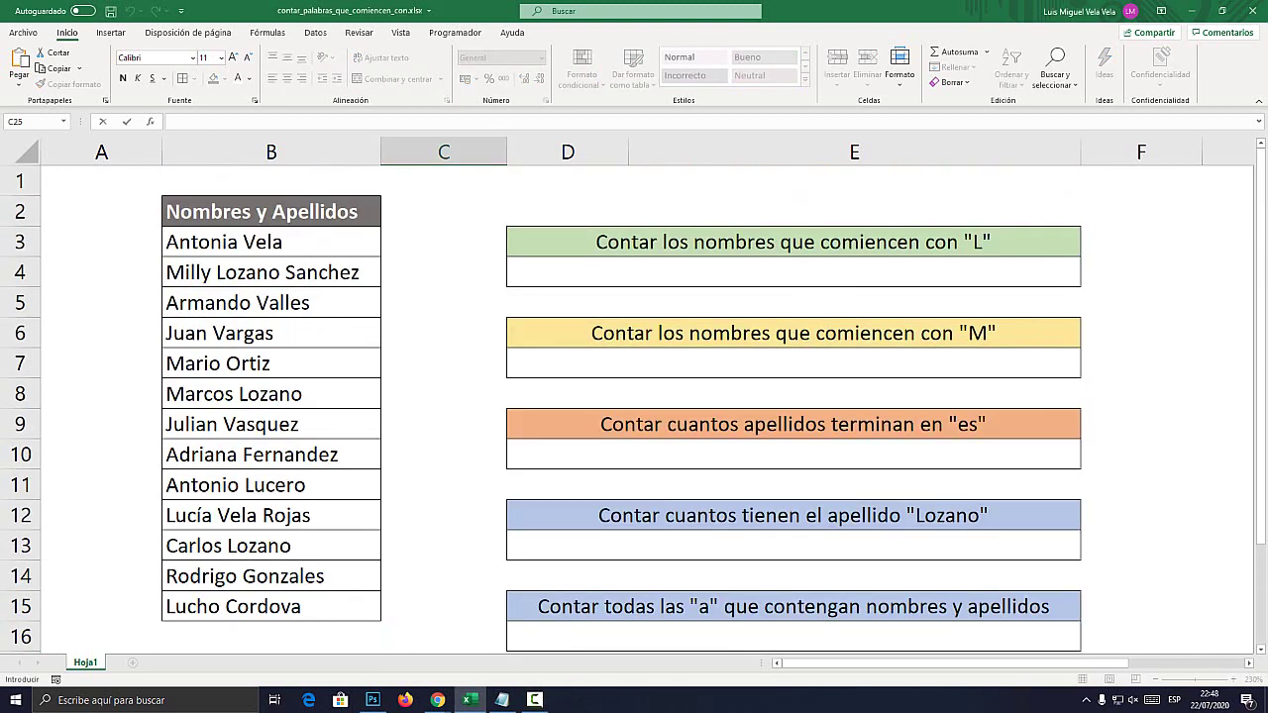
double_click(632, 242)
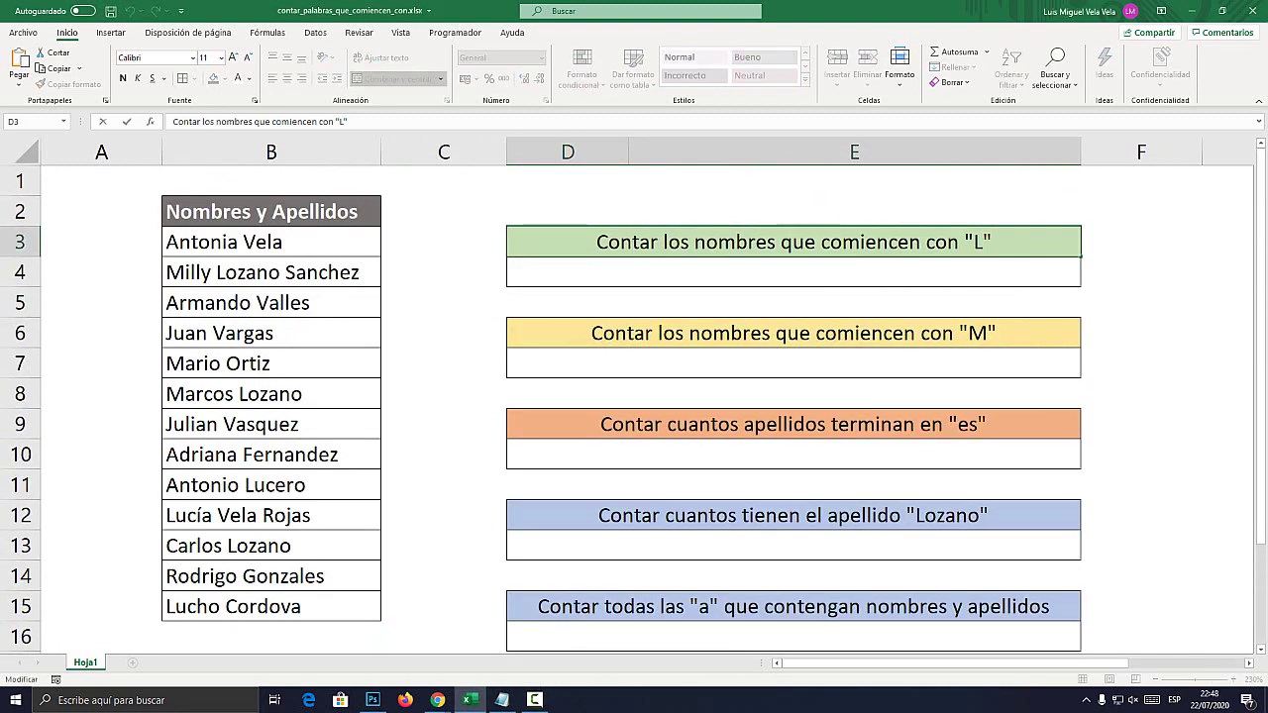
left_click_drag(596, 242, 756, 242)
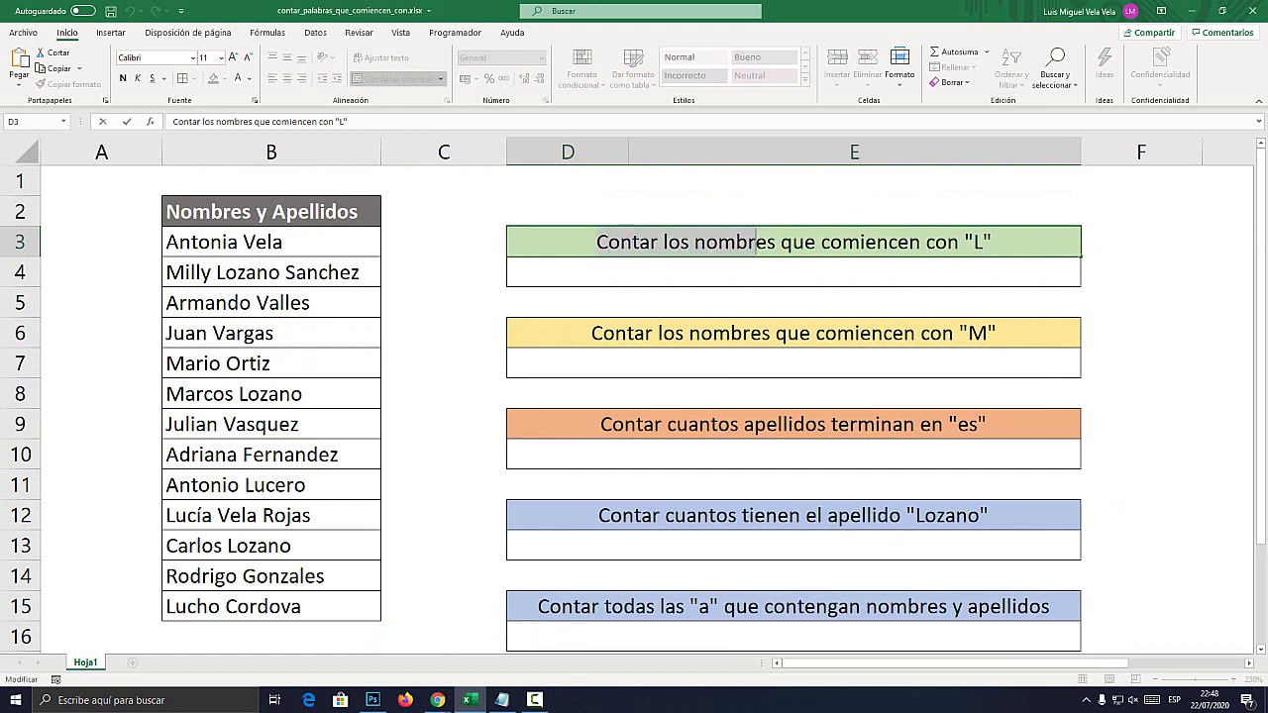
left_click(977, 242)
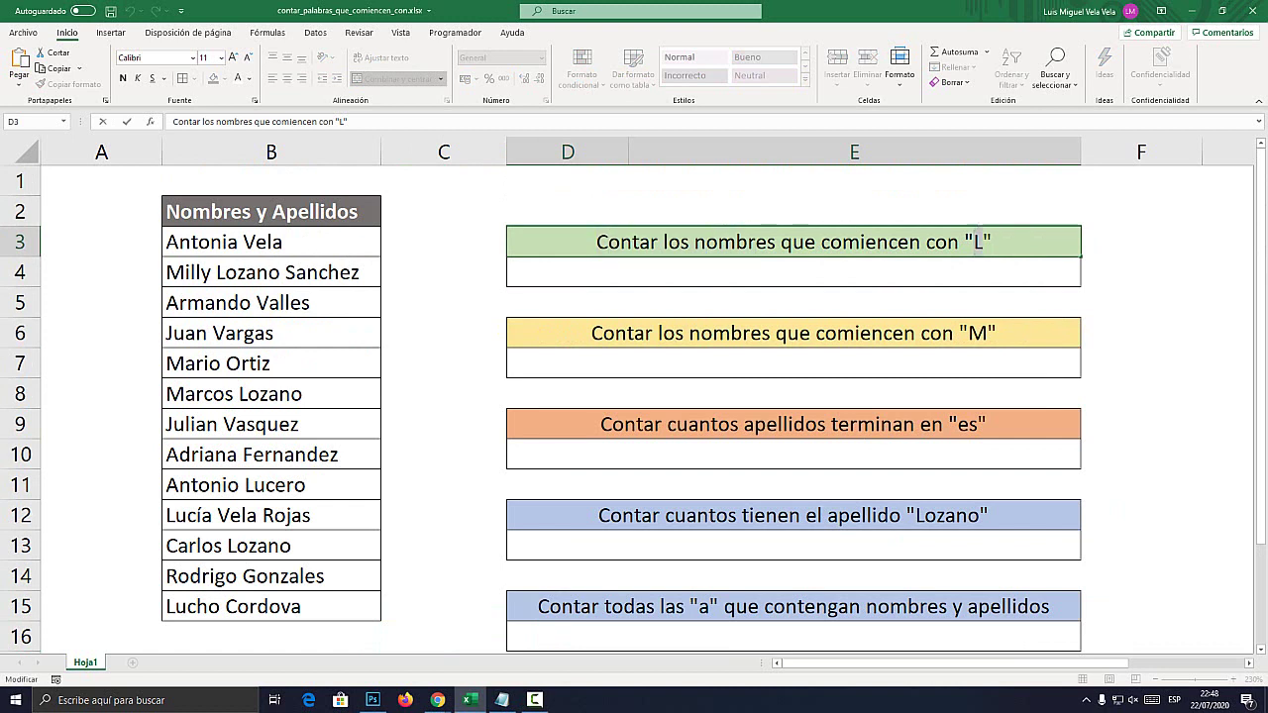
key("Return")
double_click(954, 333)
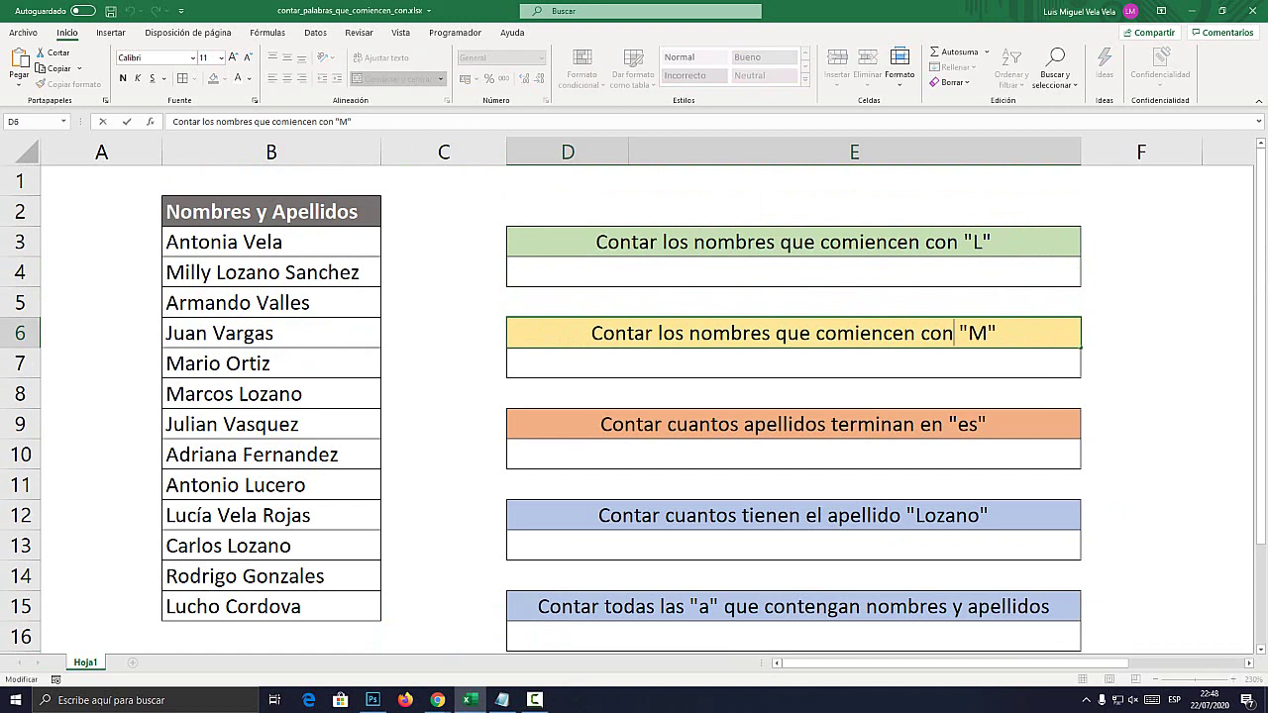
double_click(978, 333)
key("Return")
key("Down")
key("Down")
double_click(655, 424)
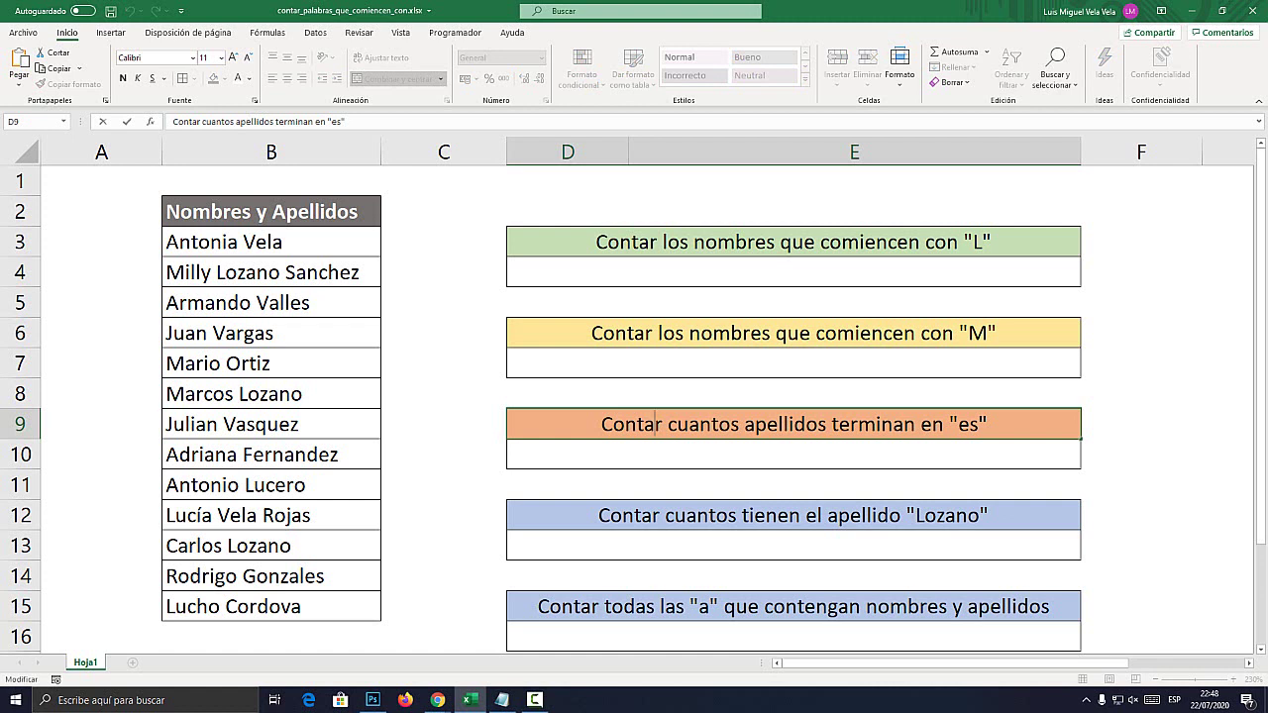
left_click_drag(949, 424, 989, 424)
key("Escape")
Review the fourth and last questions, highlighting the surname Lozano and the letter a
double_click(916, 516)
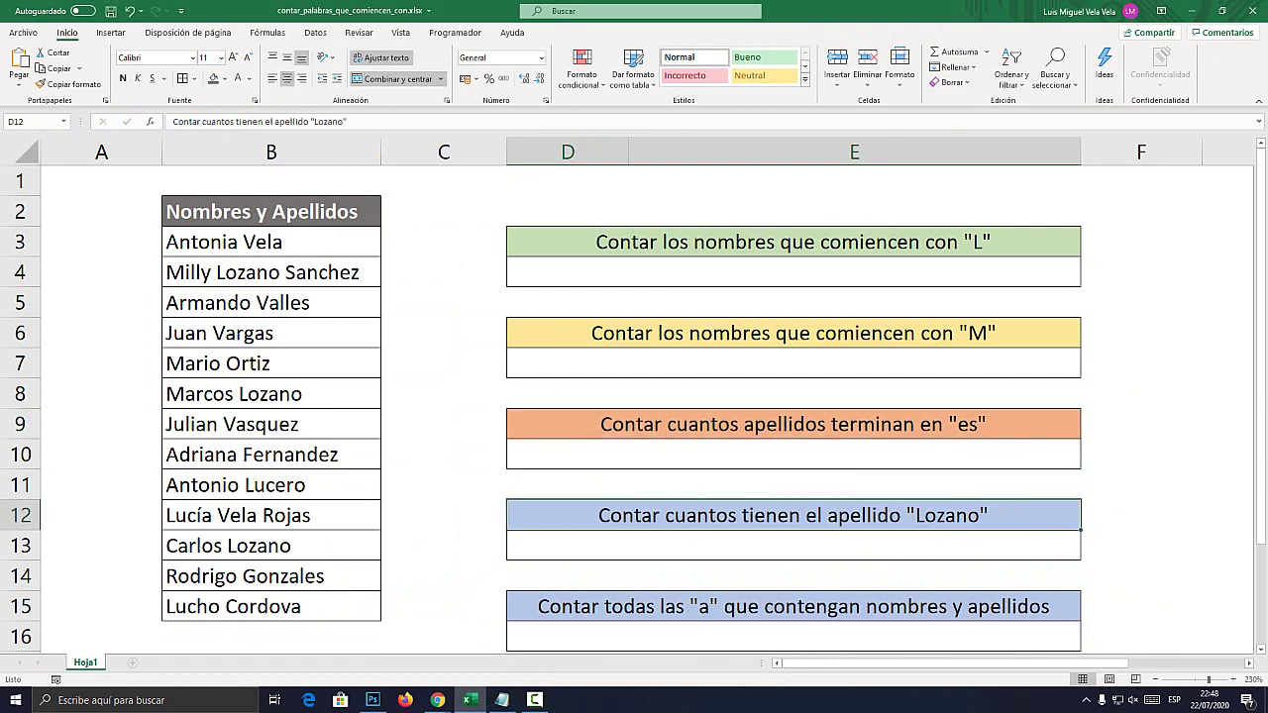
left_click_drag(916, 515, 969, 515)
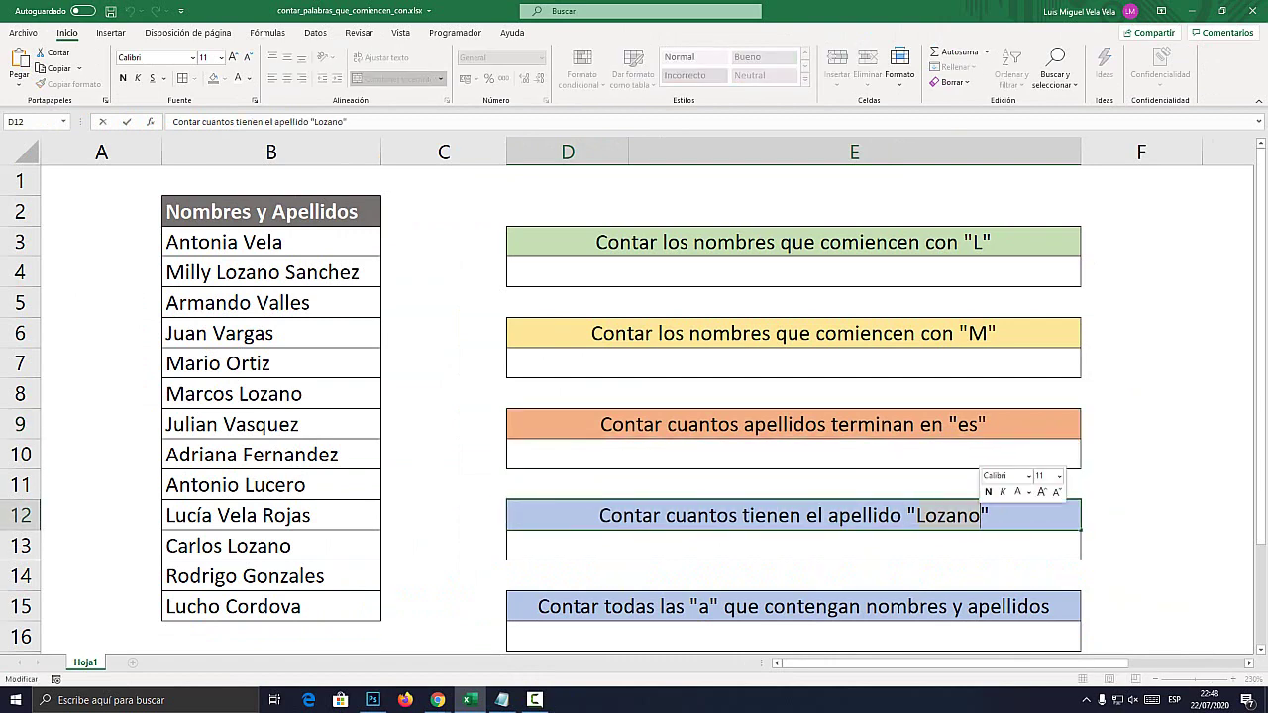
key("Escape")
scroll(634, 401, "down", 1)
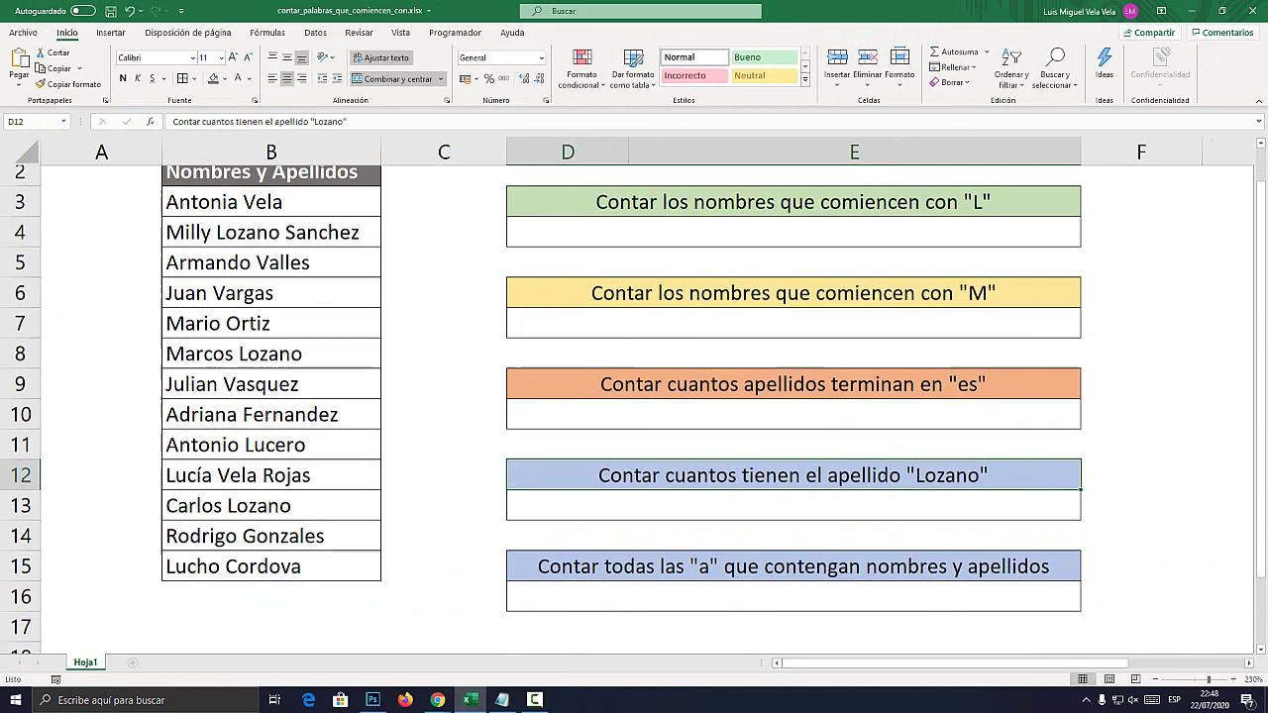
left_click(793, 516)
double_click(600, 515)
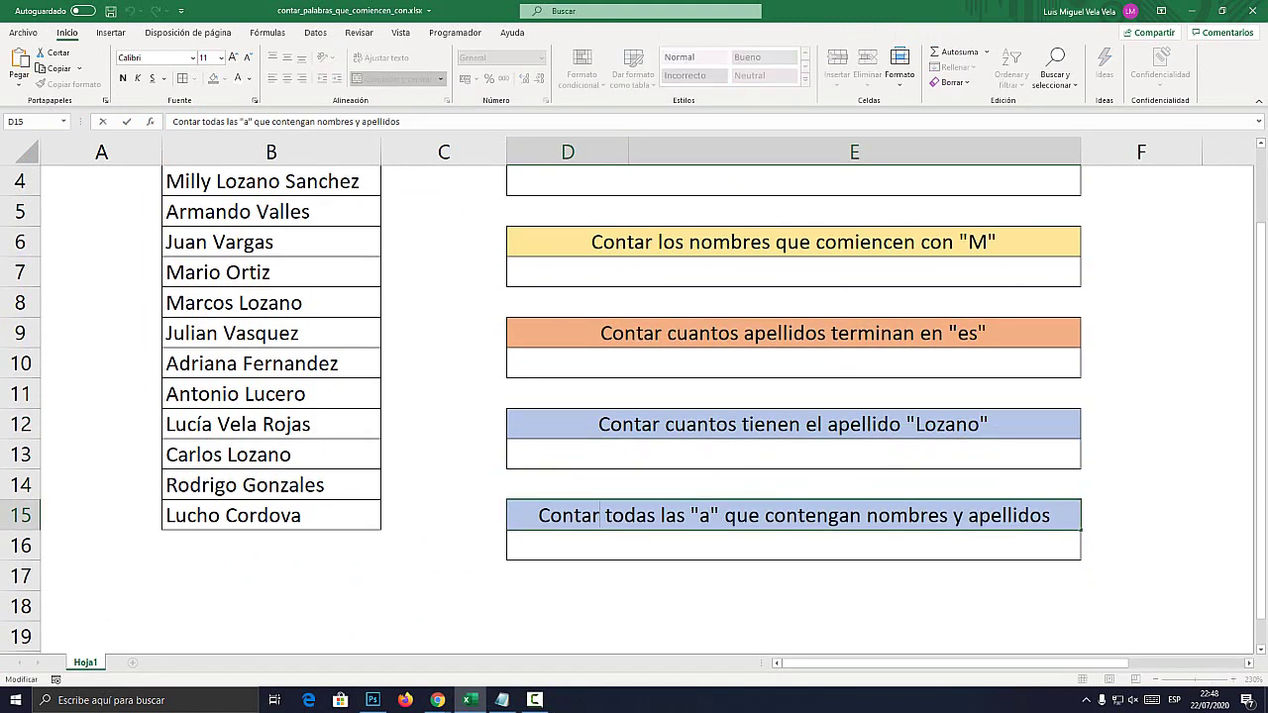
left_click_drag(699, 516, 709, 516)
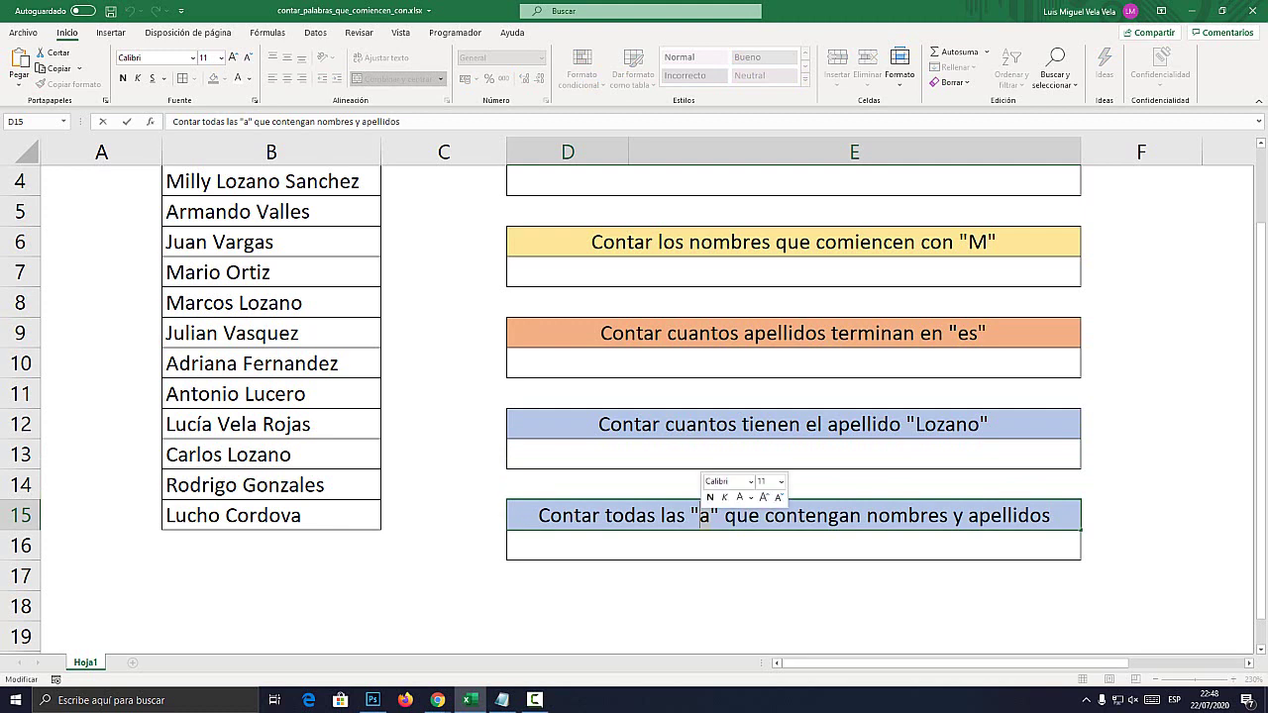
key("Escape")
Select the names list B3:B15, then empty cells beside and below it such as B19
scroll(634, 397, "up", 1)
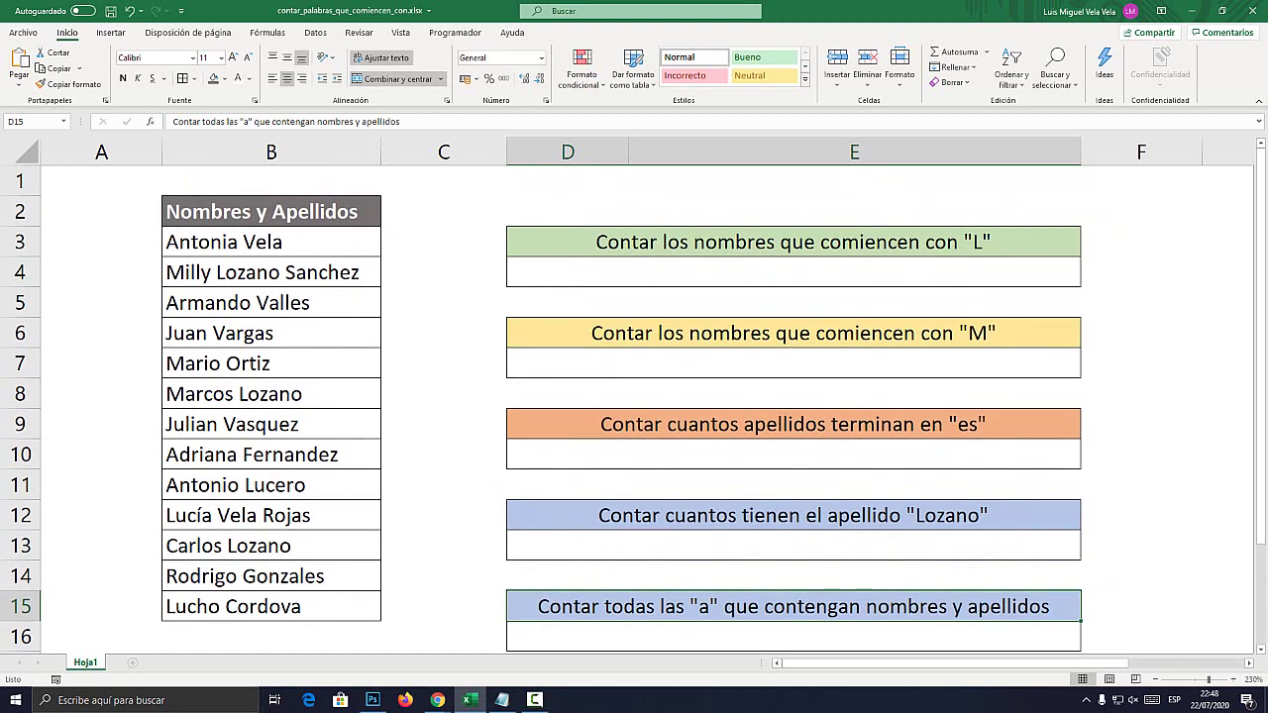
left_click_drag(238, 241, 238, 606)
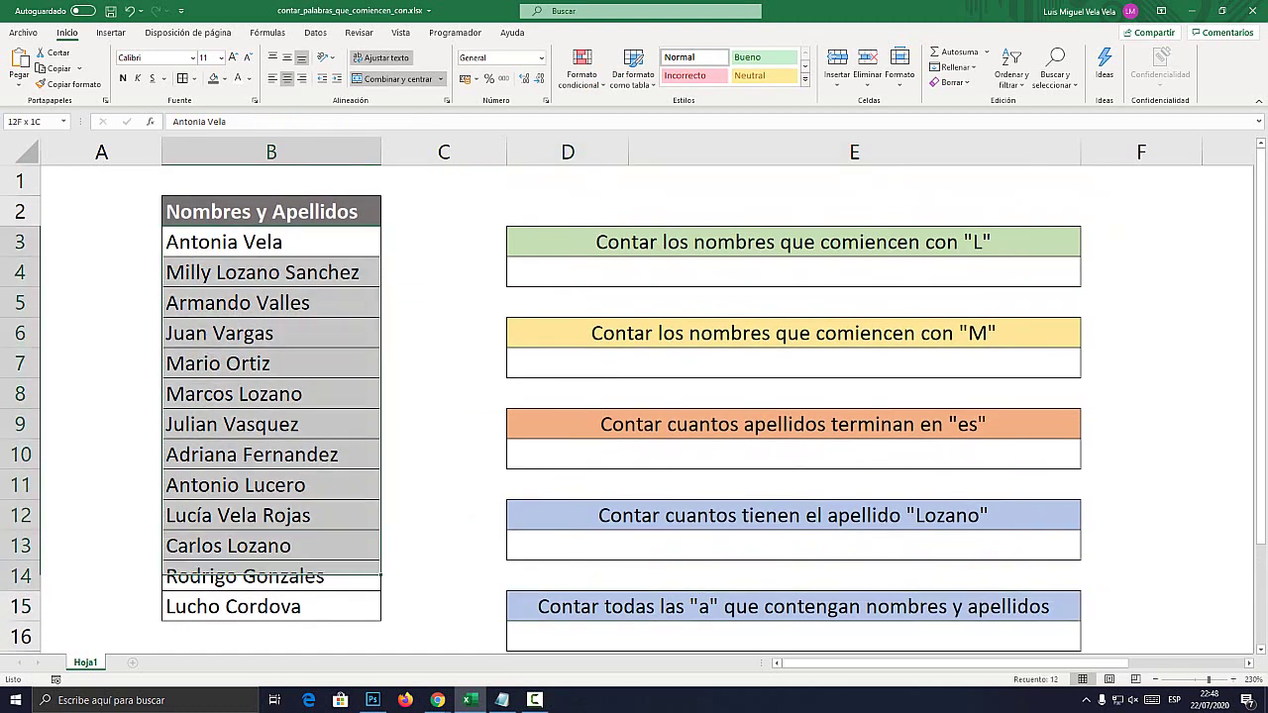
left_click(444, 393)
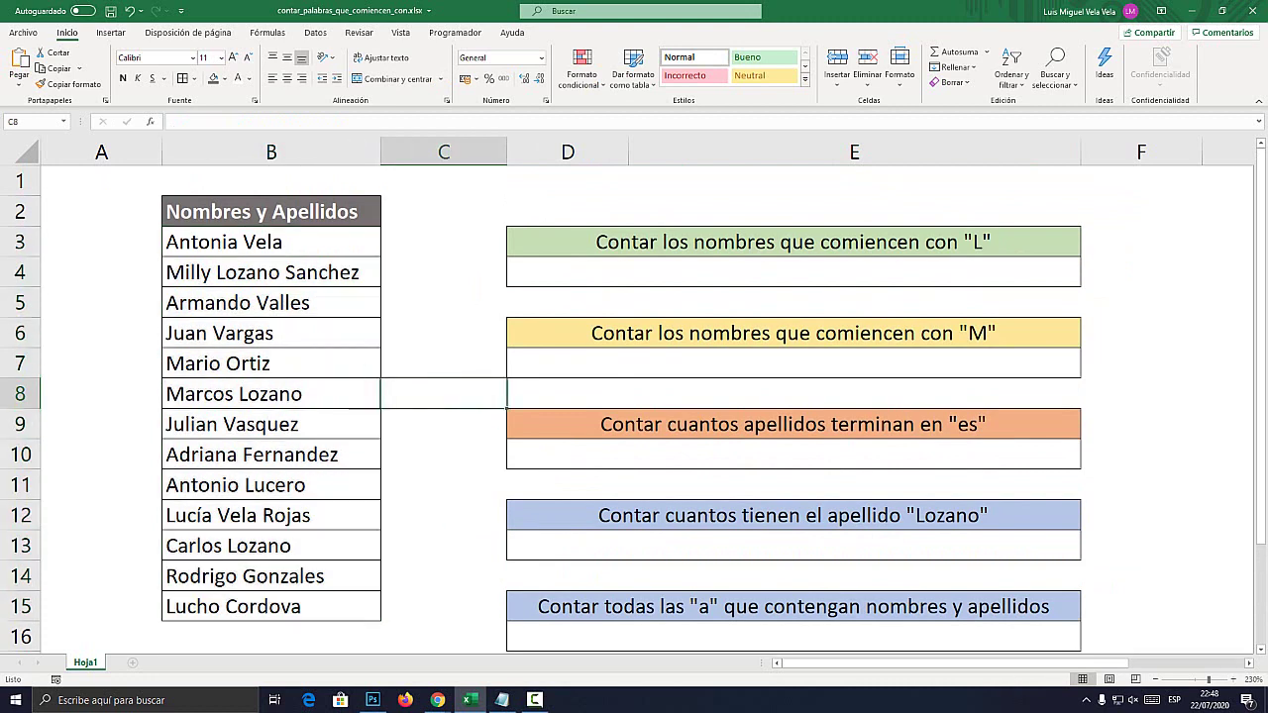
left_click(444, 302)
scroll(634, 396, "down", 1)
left_click(270, 634)
scroll(634, 396, "up", 1)
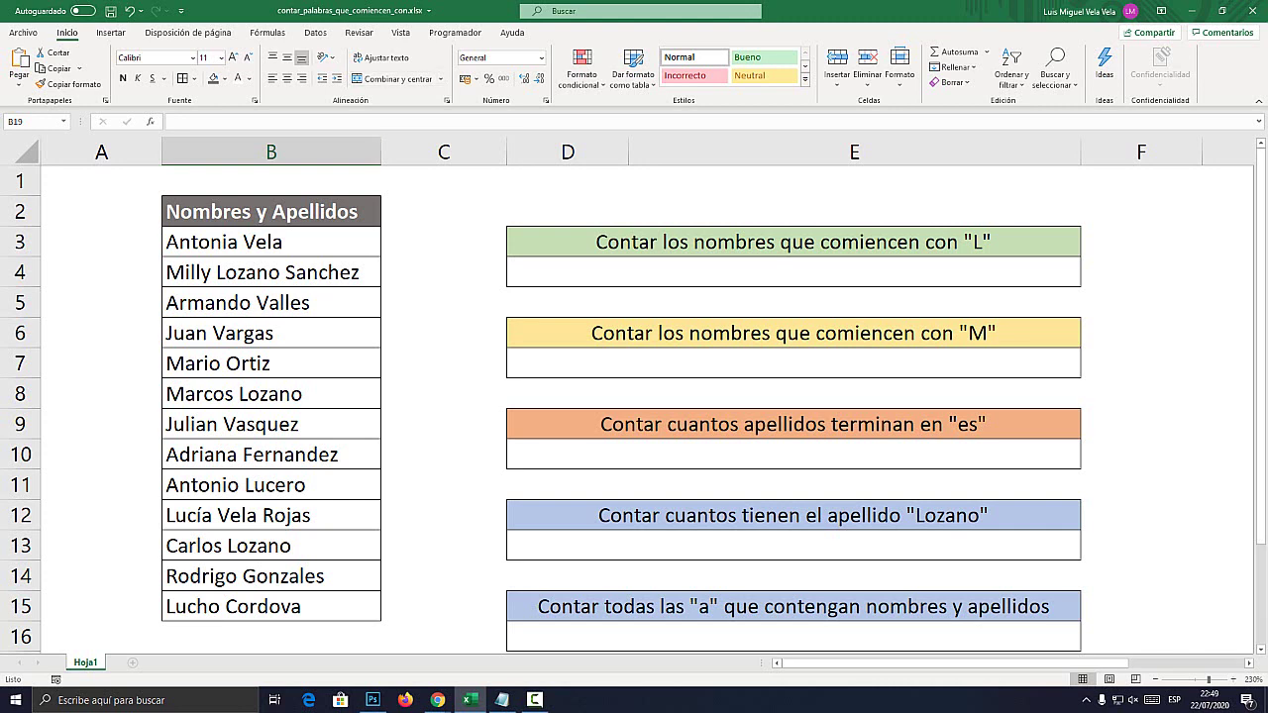
Select the block of names and questions, then empty cells C13 and C20
left_click(568, 302)
mouse_move(270, 211)
left_mouse_down()
mouse_move(971, 301)
mouse_move(981, 644)
left_mouse_up()
left_click(444, 455)
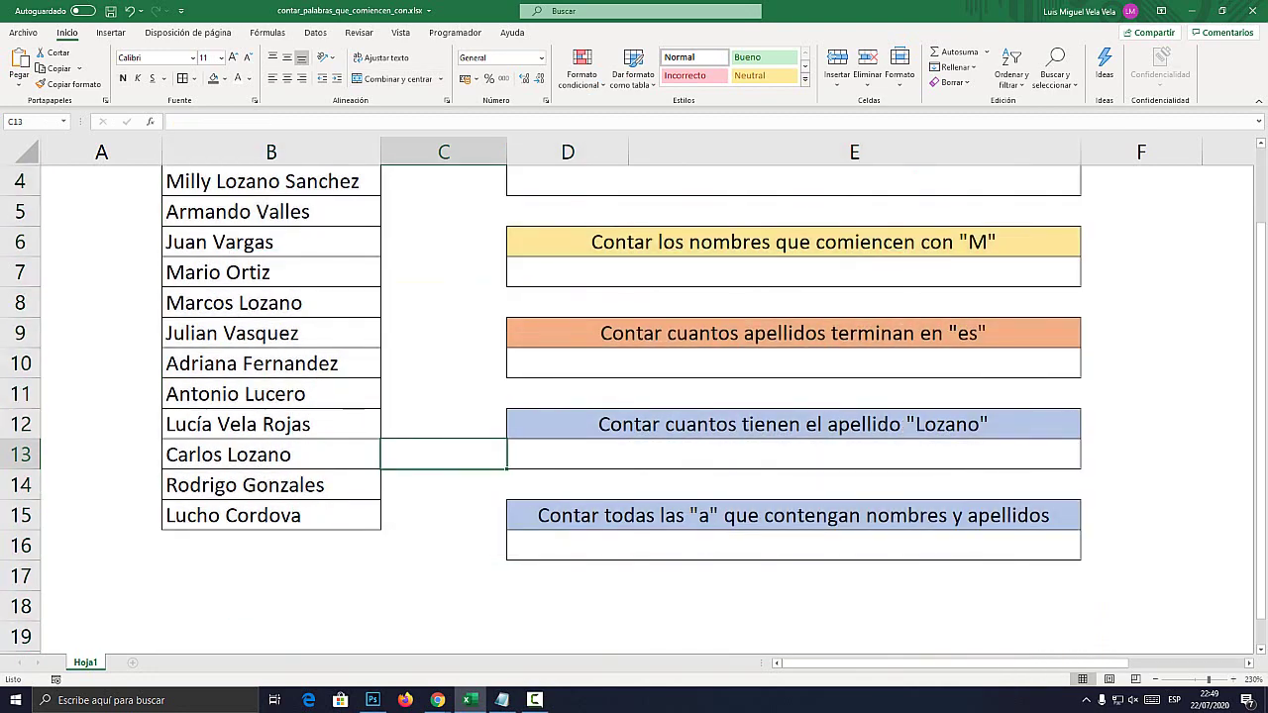
scroll(444, 455, "up", 1)
scroll(444, 455, "down", 2)
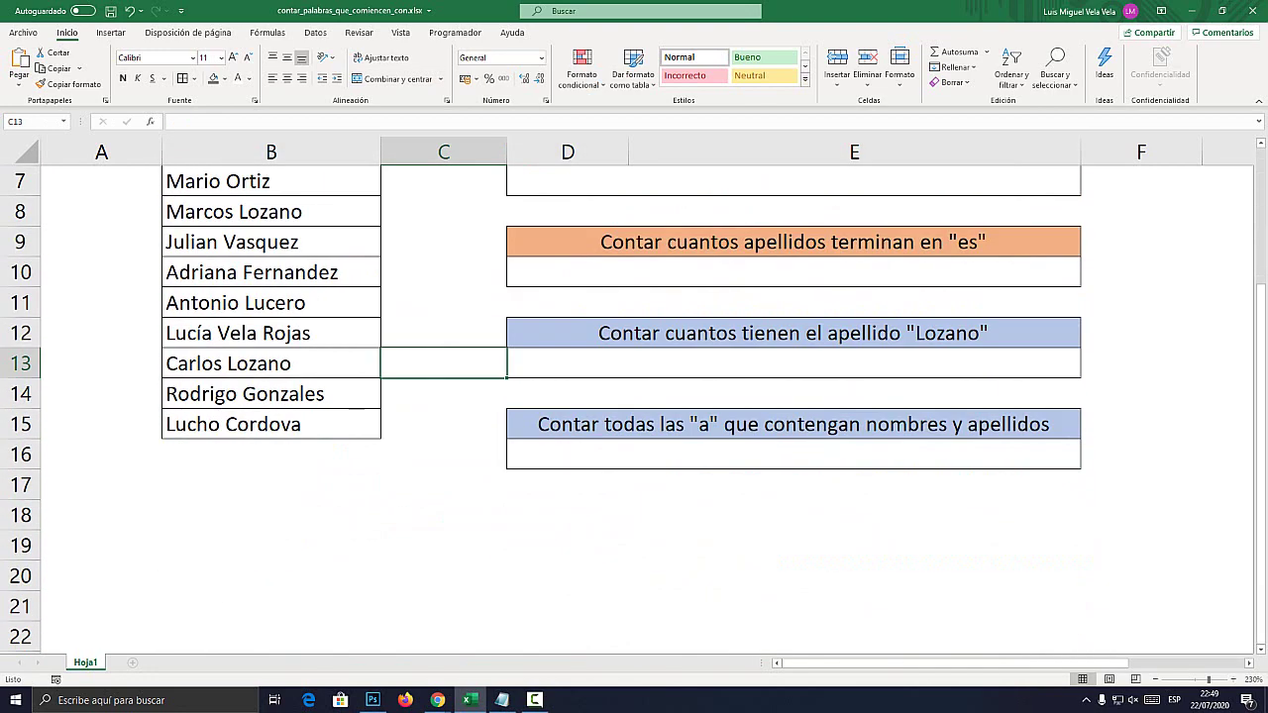
left_click(444, 576)
scroll(444, 576, "up", 2)
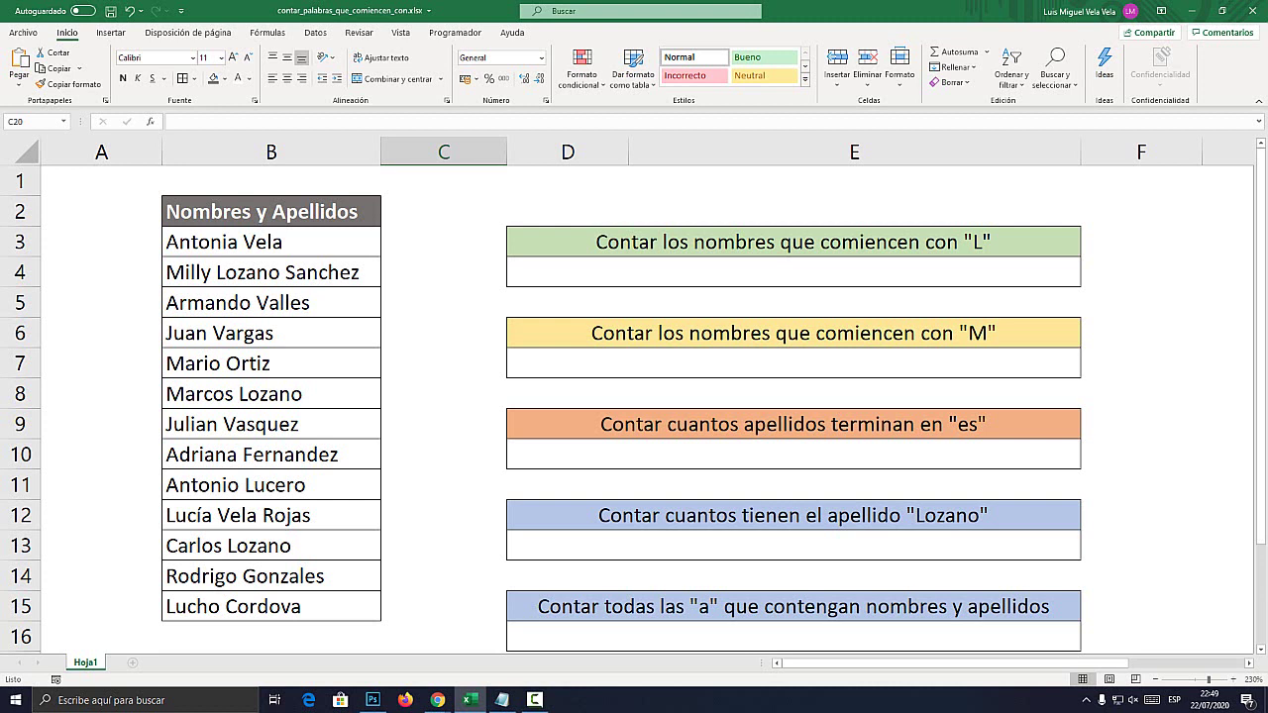
Reopen the first question in D3 and select the names list and the name in B5
double_click(977, 242)
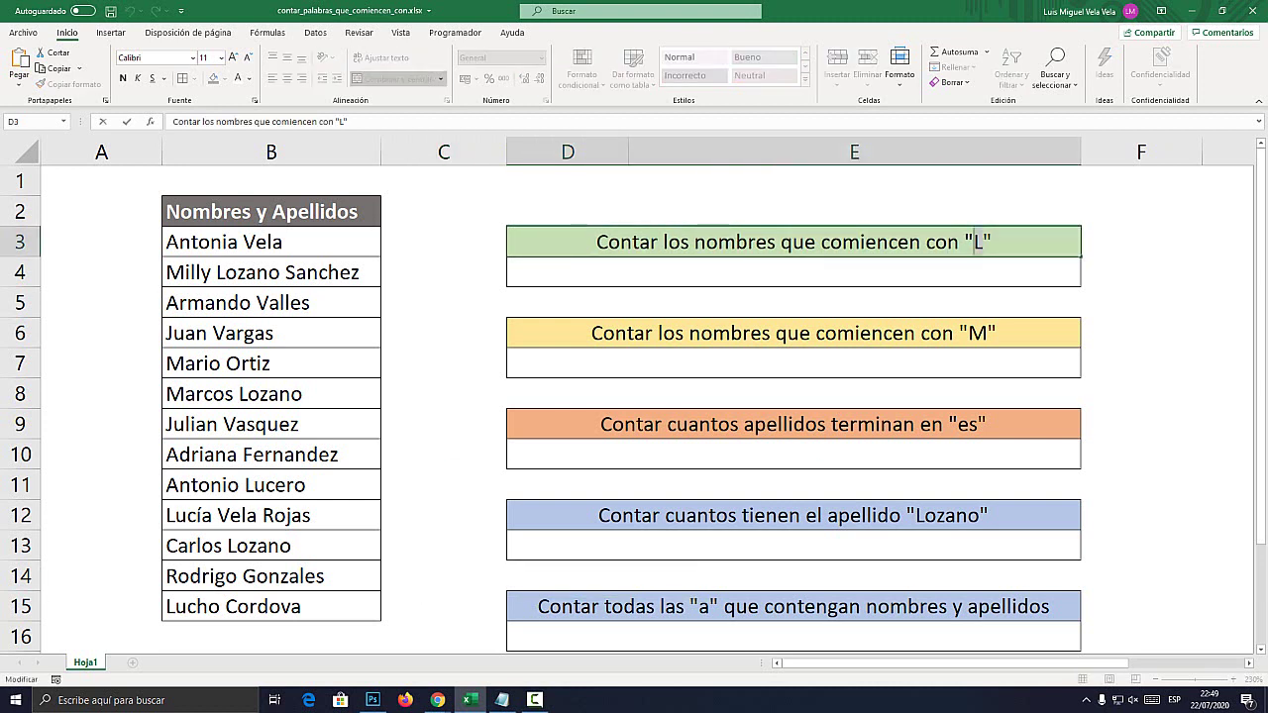
key("Escape")
left_click_drag(247, 242, 380, 616)
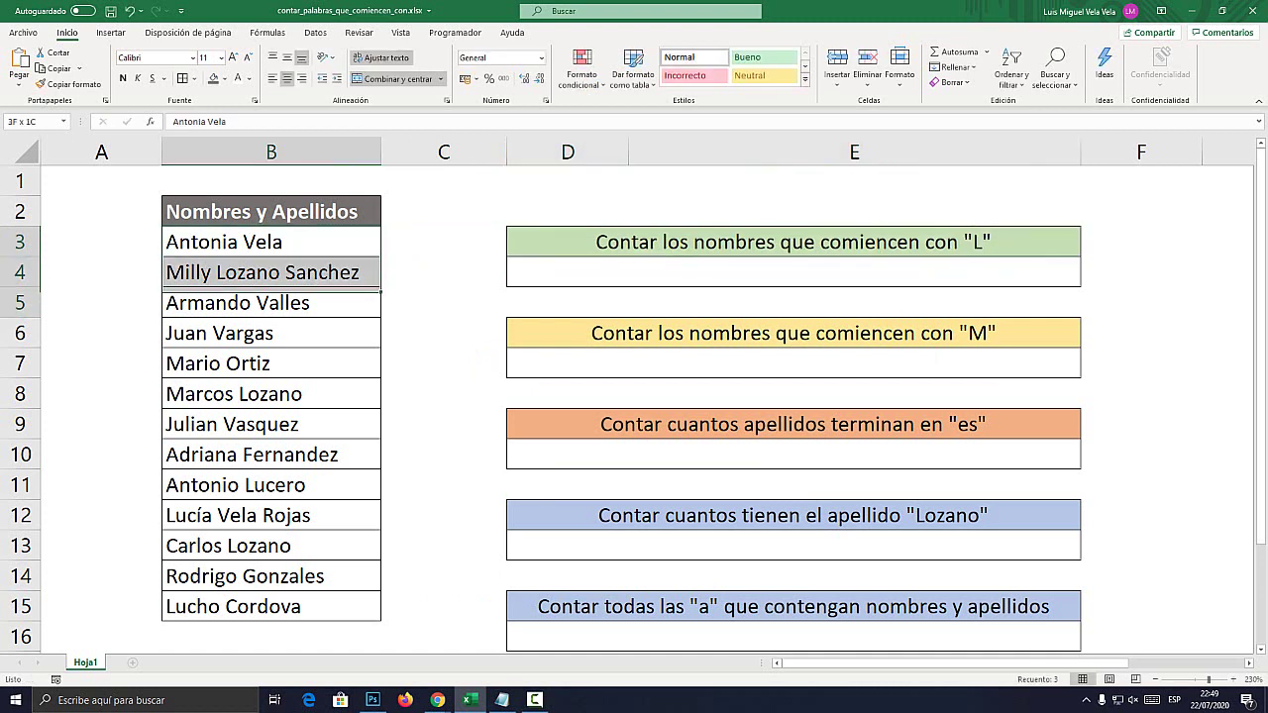
left_click(377, 309)
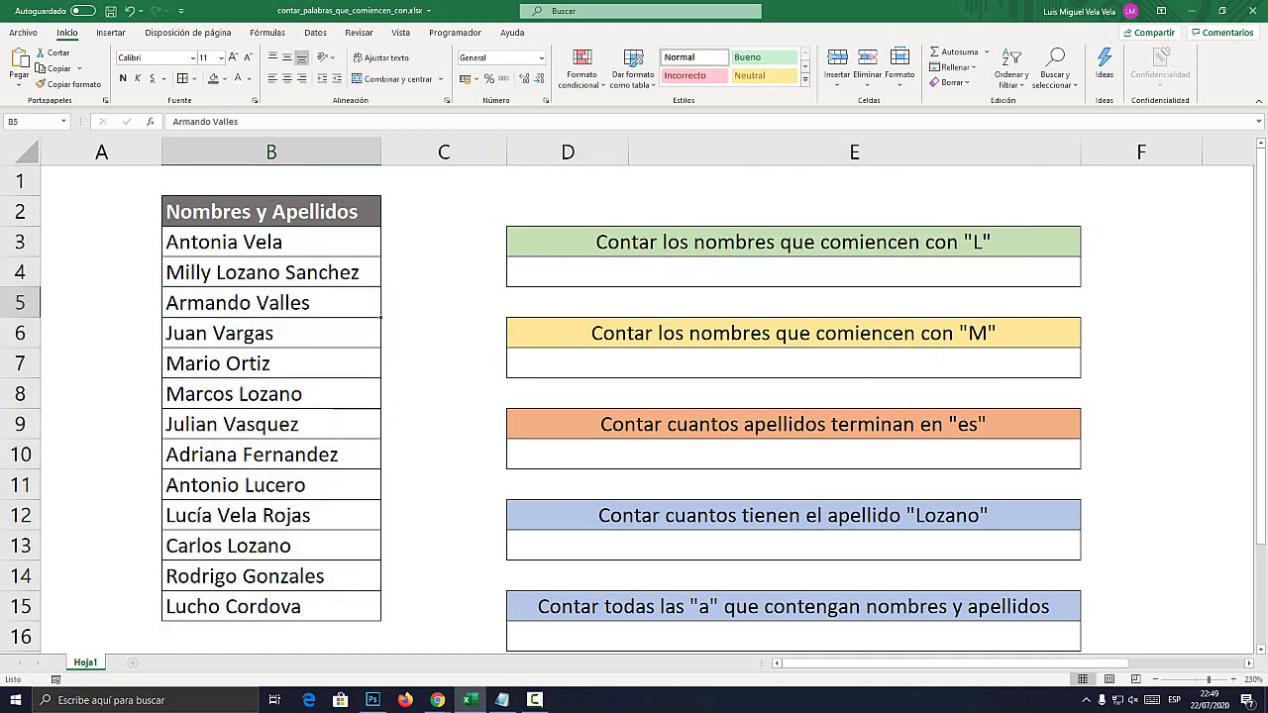
double_click(977, 242)
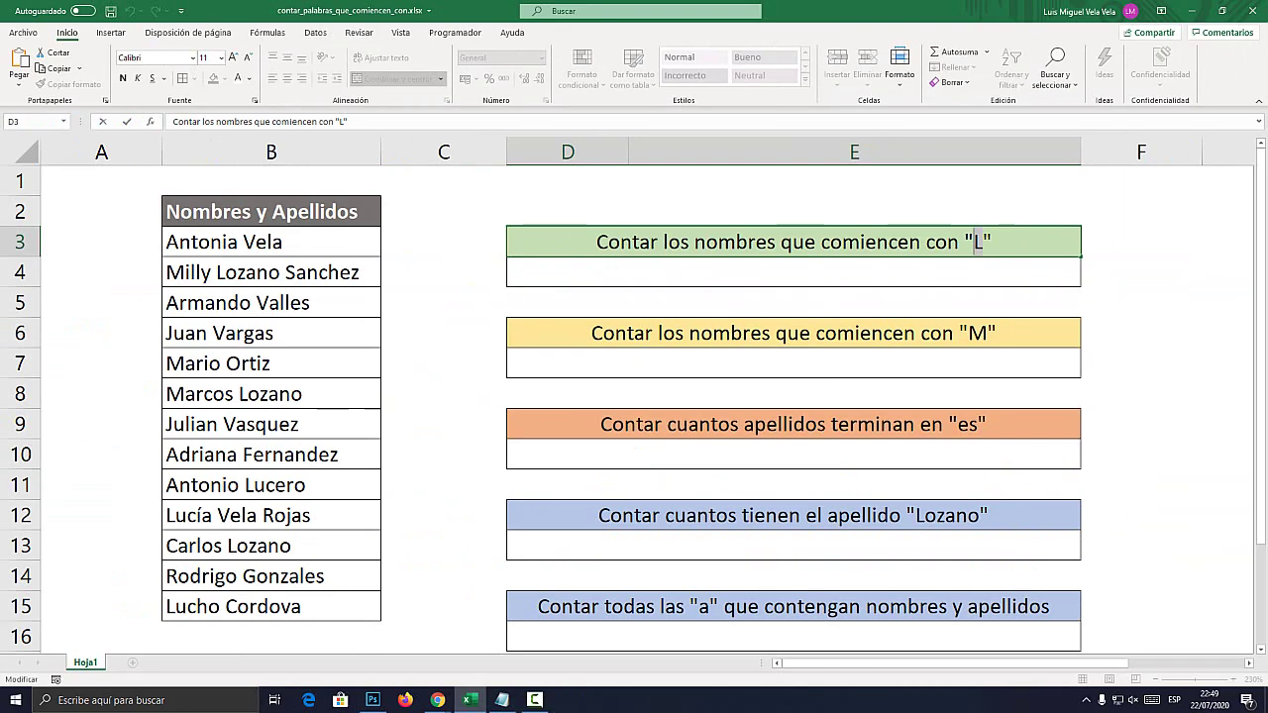
Put a centred 72-point asterisk in B20, then bring up the keyboard image in Photoshop
scroll(976, 242, "down", 2)
scroll(977, 242, "down", 2)
left_click(270, 393)
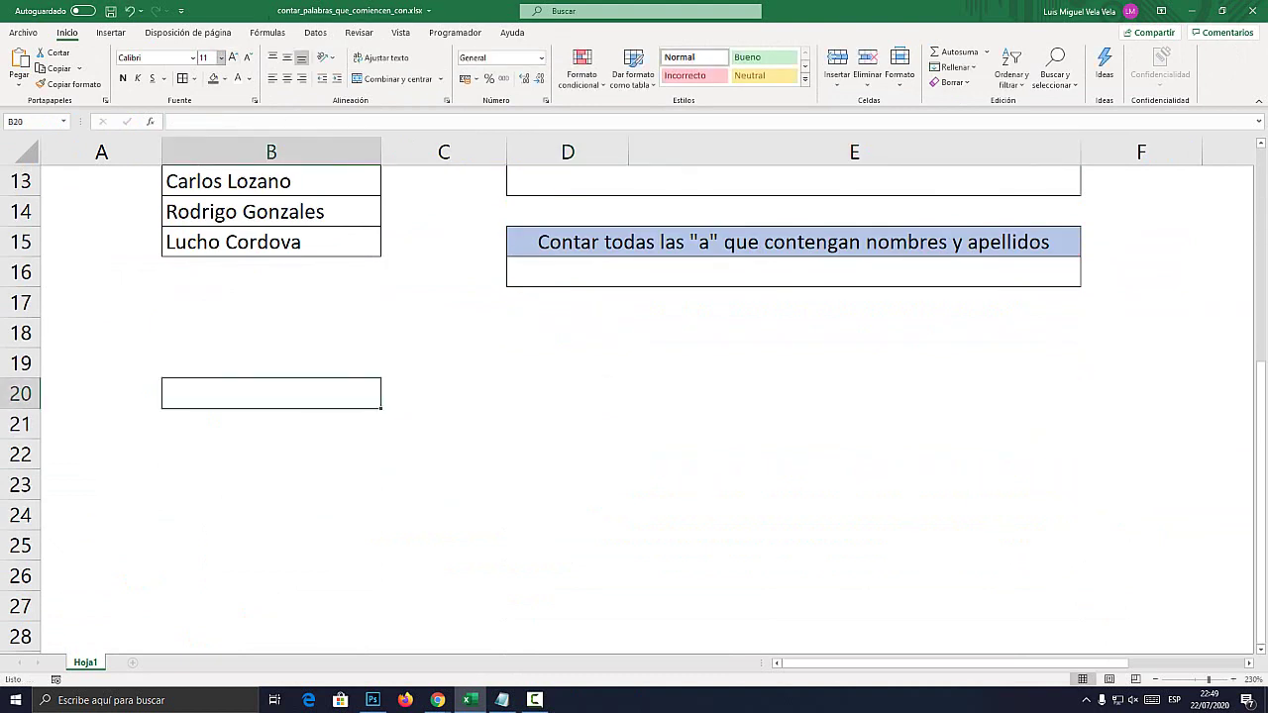
type("*")
key("Return")
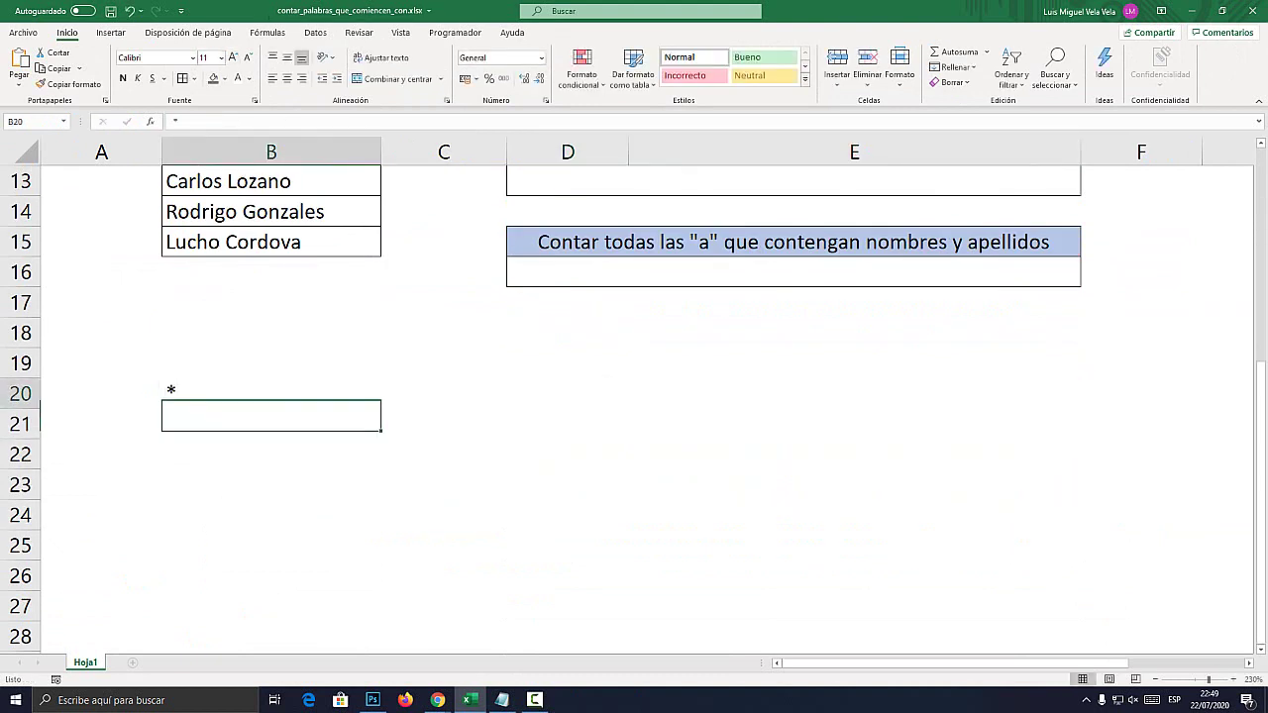
left_click(271, 394)
left_click(287, 78)
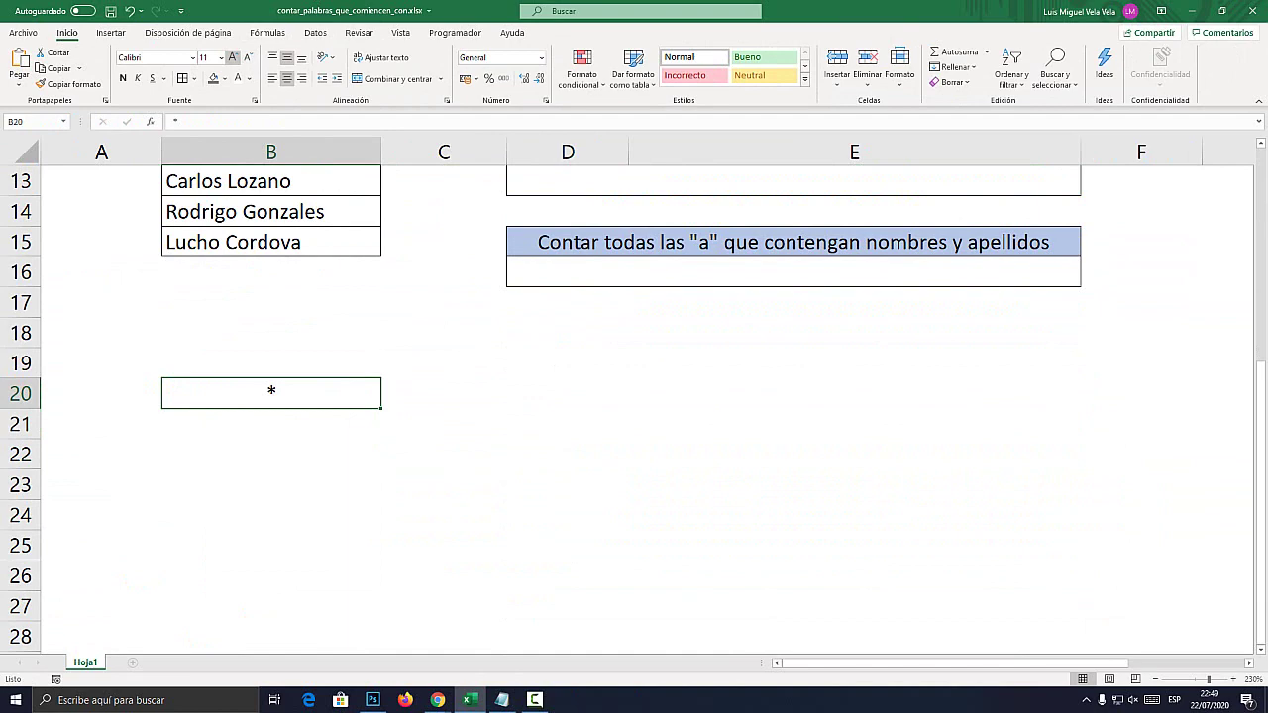
left_click(233, 57)
left_click(233, 57)
left_click(233, 56)
left_click(233, 56)
left_click(233, 57)
left_click(233, 56)
left_click(232, 56)
left_click(233, 56)
left_click(233, 56)
left_click(233, 56)
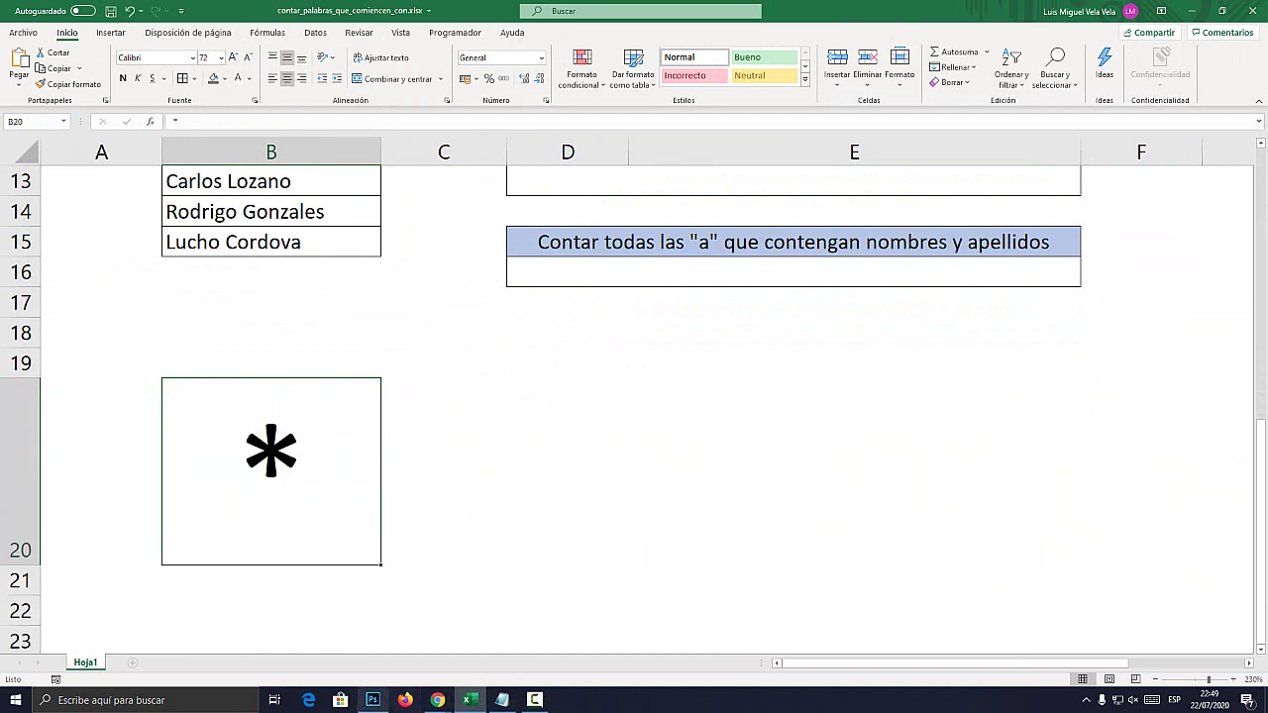
left_click(373, 700)
mouse_move(1011, 211)
left_mouse_down()
mouse_move(902, 156)
mouse_move(686, 91)
left_mouse_up()
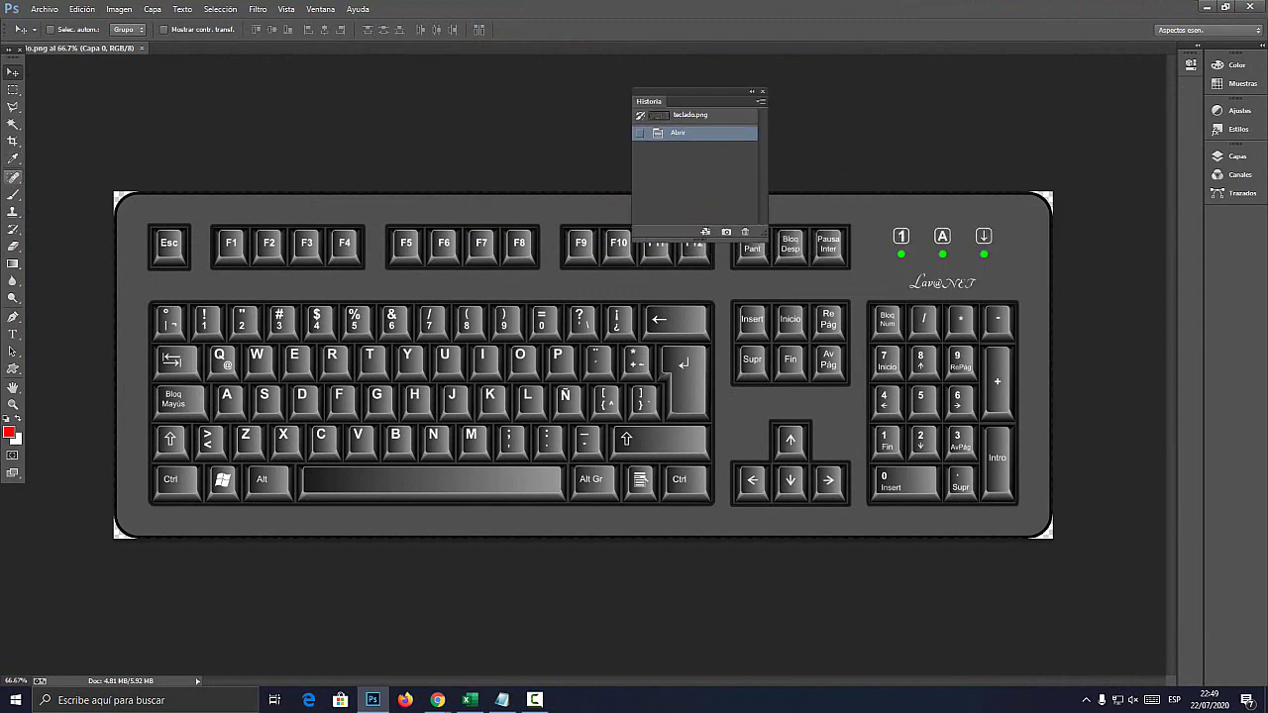
With the Brush at 100% zoom, circle the keypad * key in red, then return to Excel
left_click(14, 195)
key("ctrl+1")
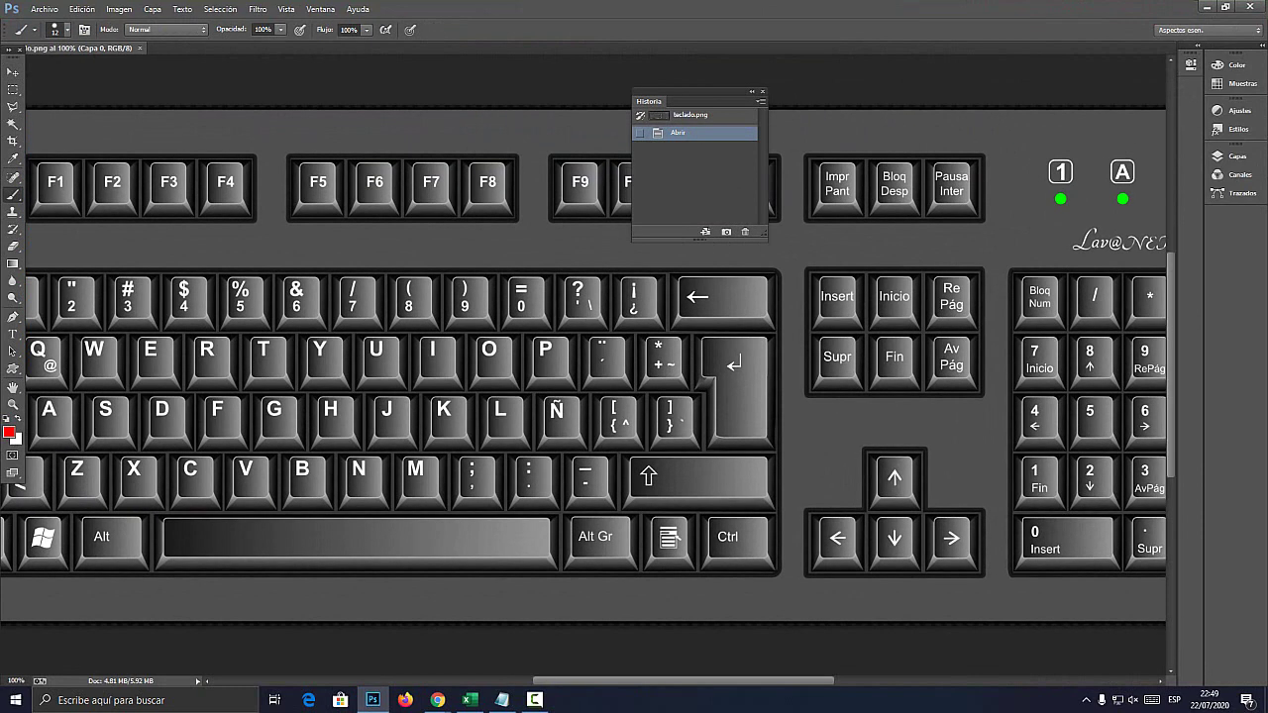
scroll(634, 396, "right", 3)
mouse_move(874, 256)
left_mouse_down()
mouse_move(806, 295)
mouse_move(860, 288)
mouse_move(858, 260)
left_mouse_up()
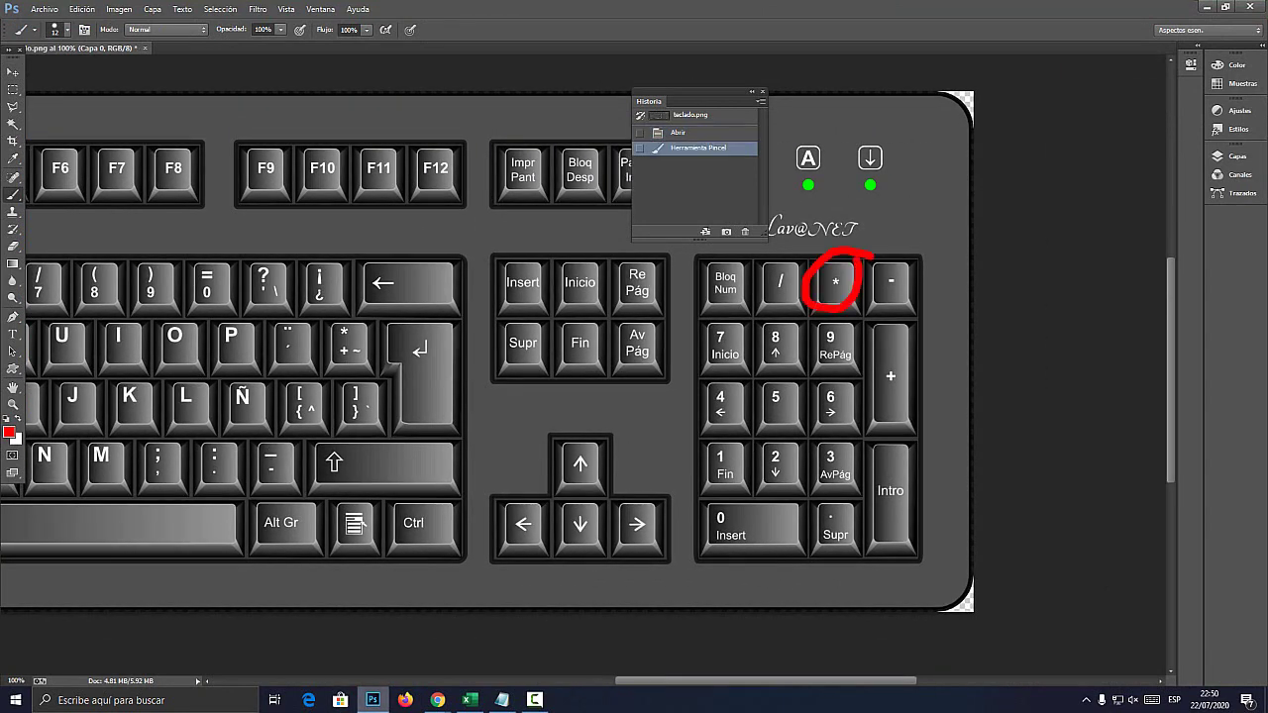
left_click(470, 700)
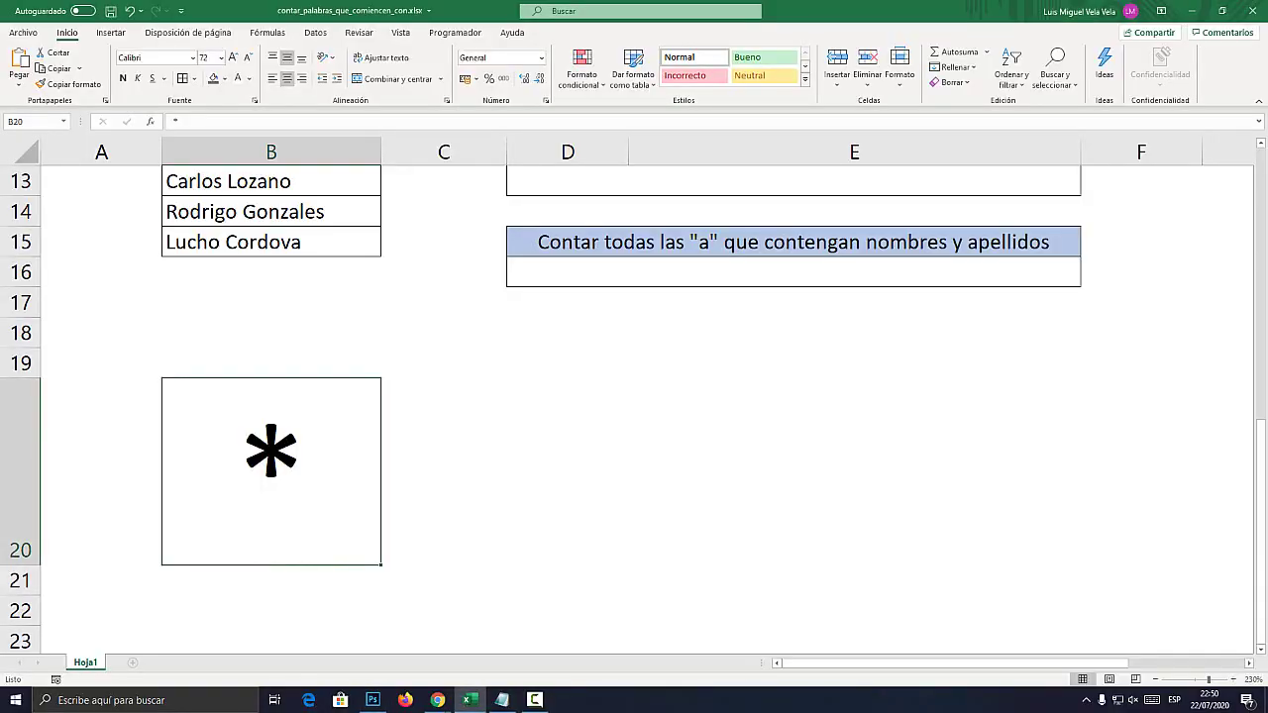
scroll(634, 397, "up", 4)
left_click(793, 272)
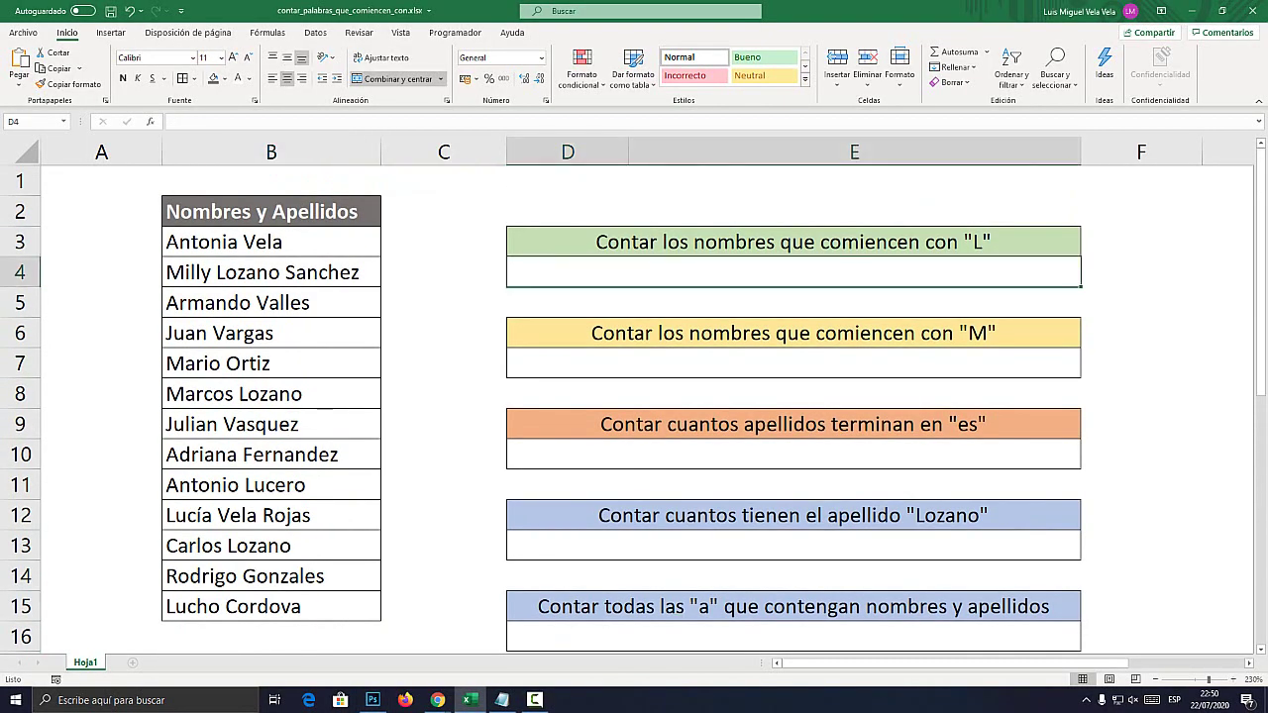
scroll(634, 396, "down", 3)
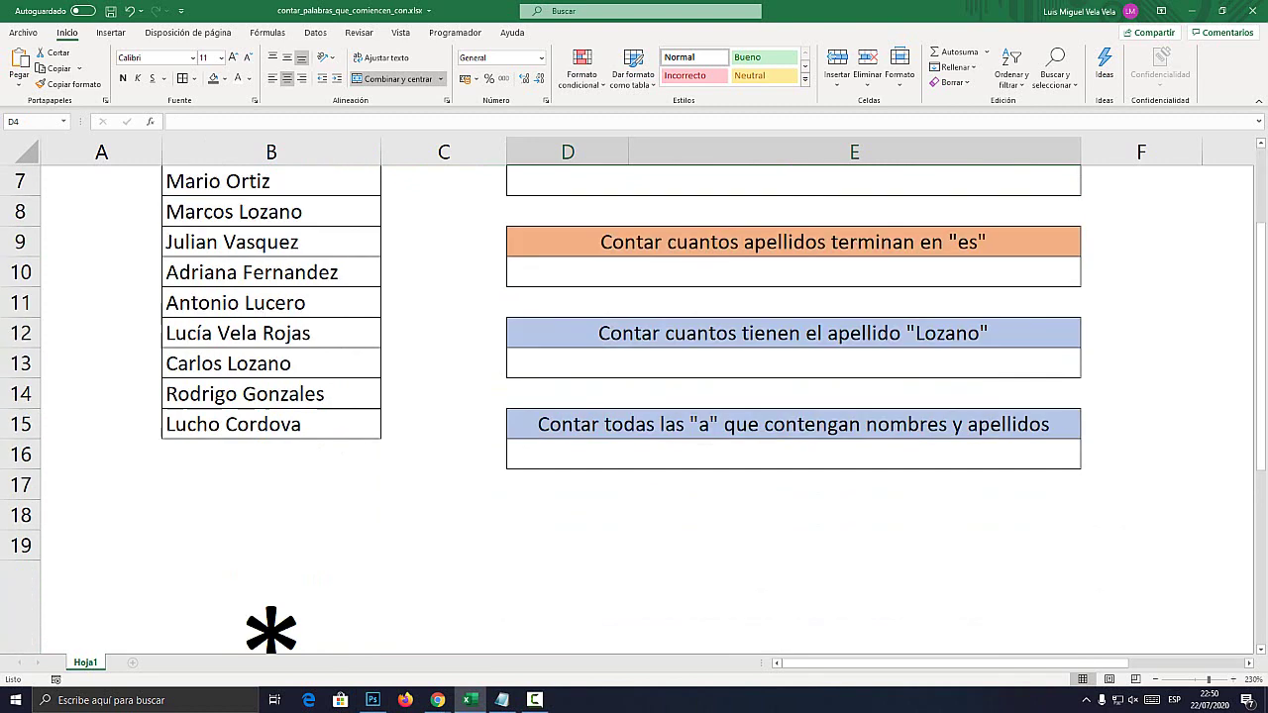
double_click(270, 532)
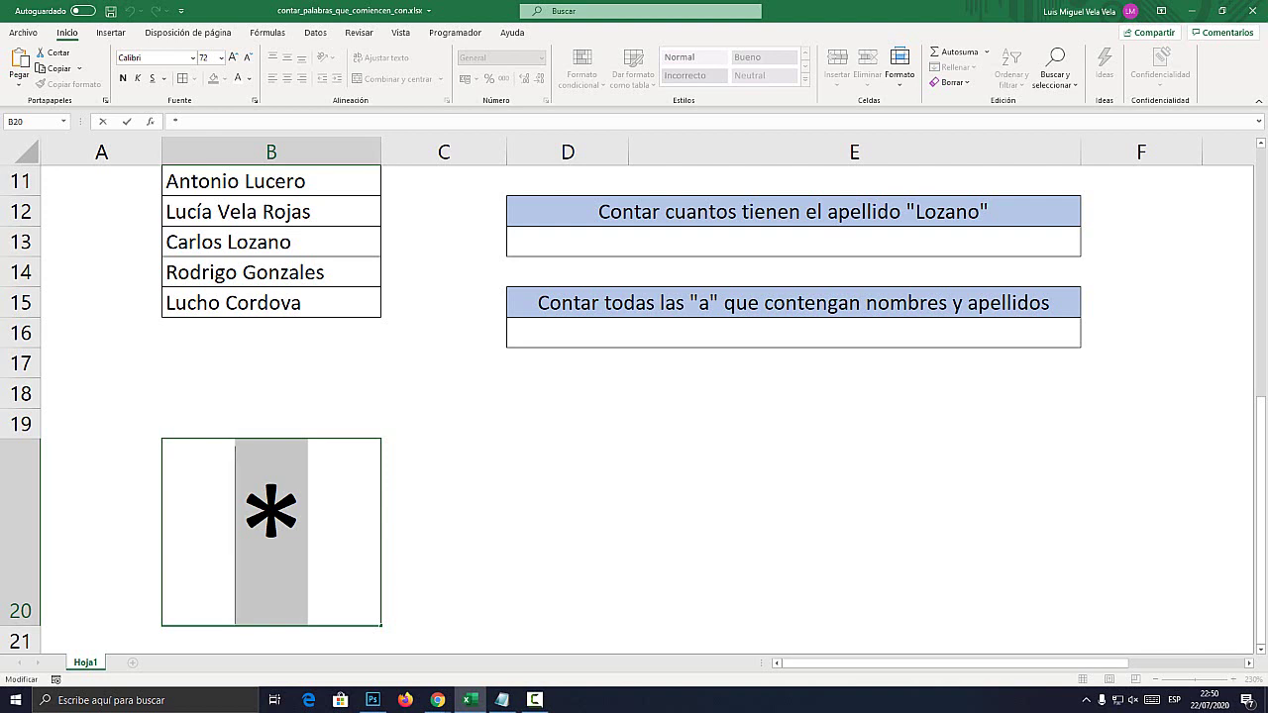
left_click(327, 535)
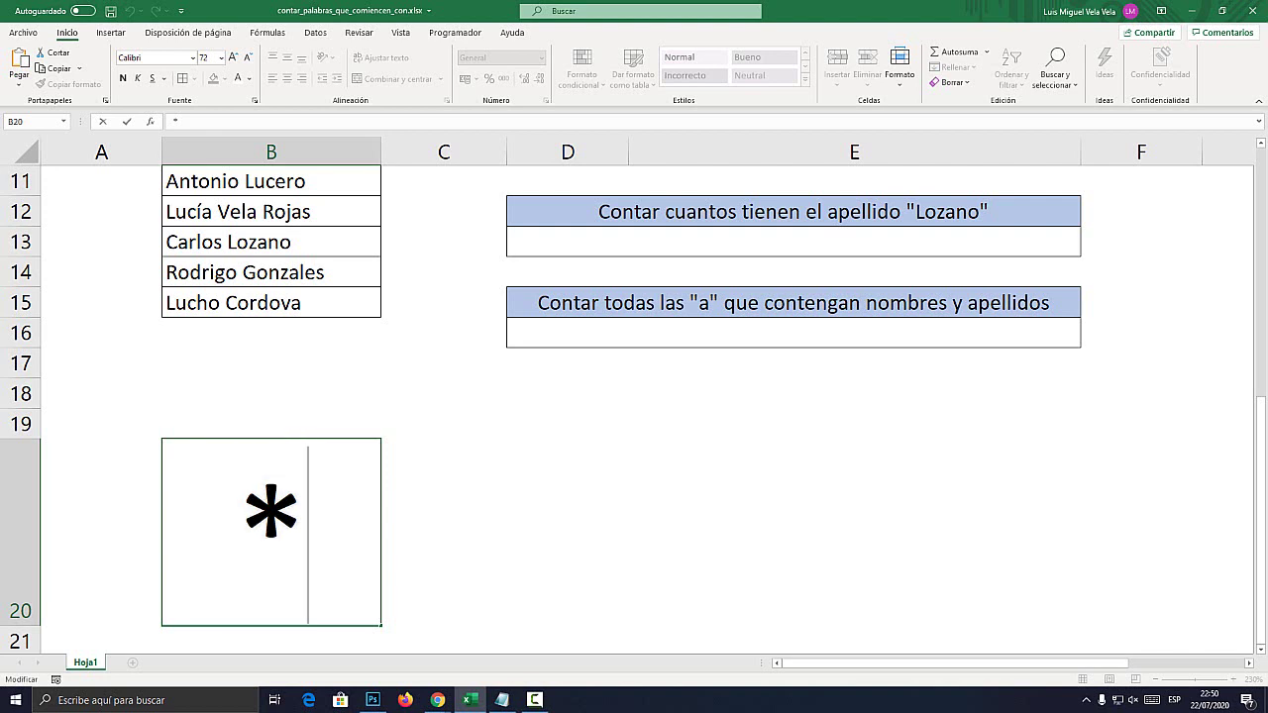
double_click(327, 535)
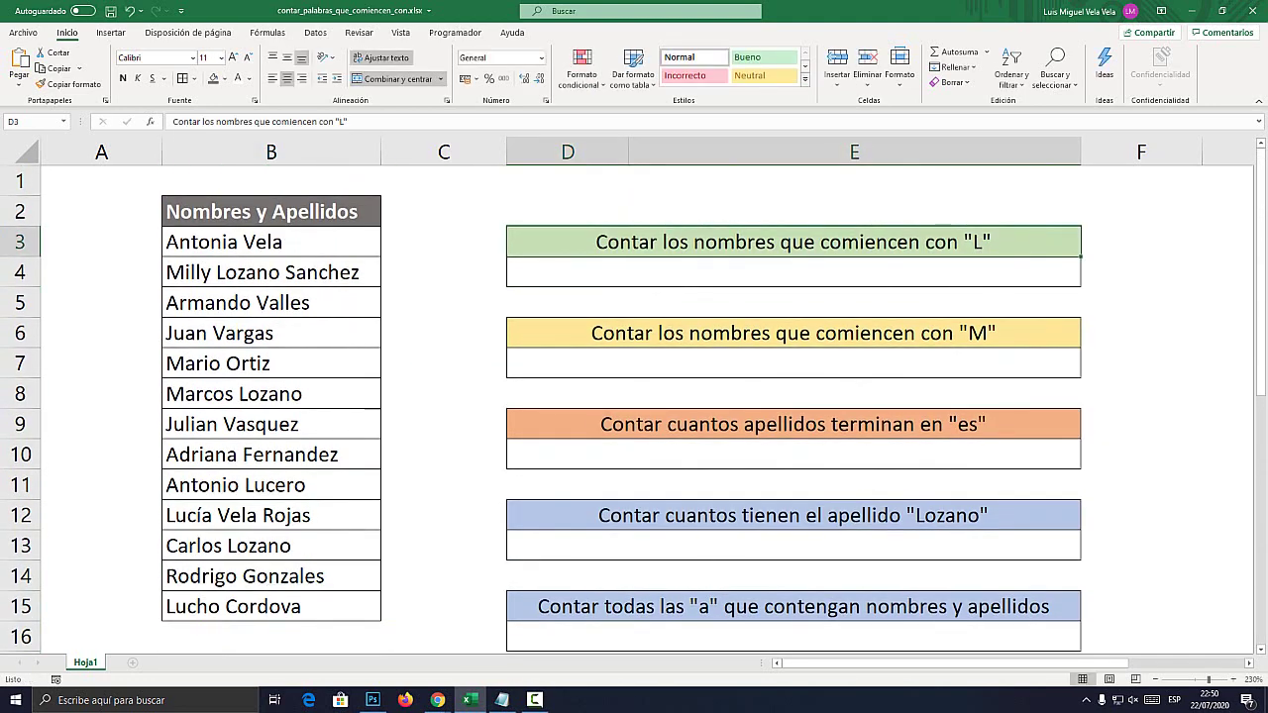
Examine the L question heading and its answer cell below without making changes
double_click(975, 242)
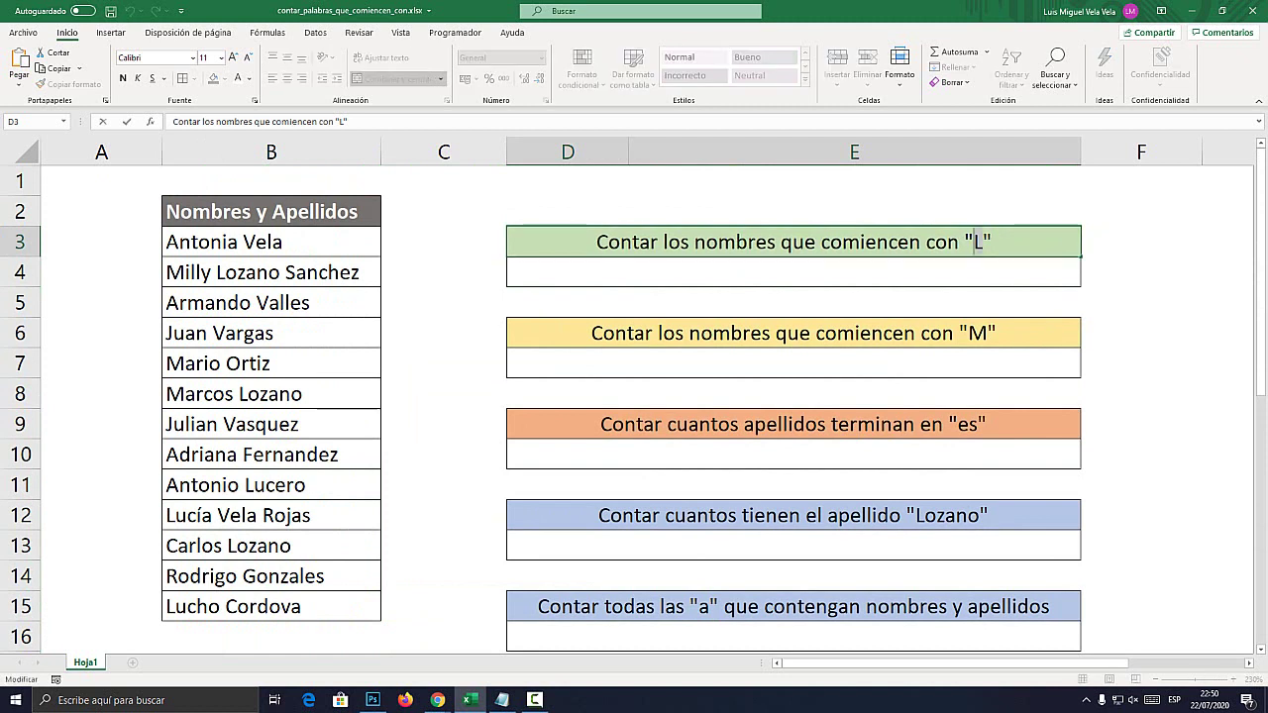
left_click(988, 333)
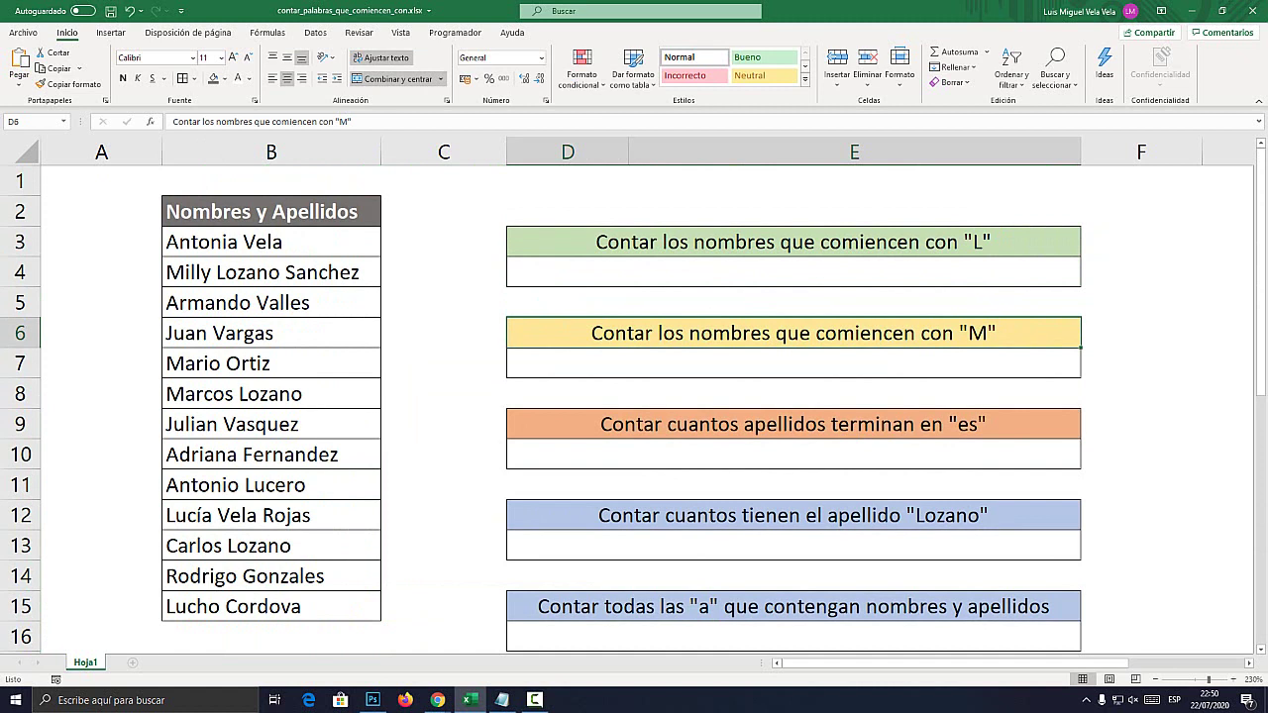
left_click(793, 272)
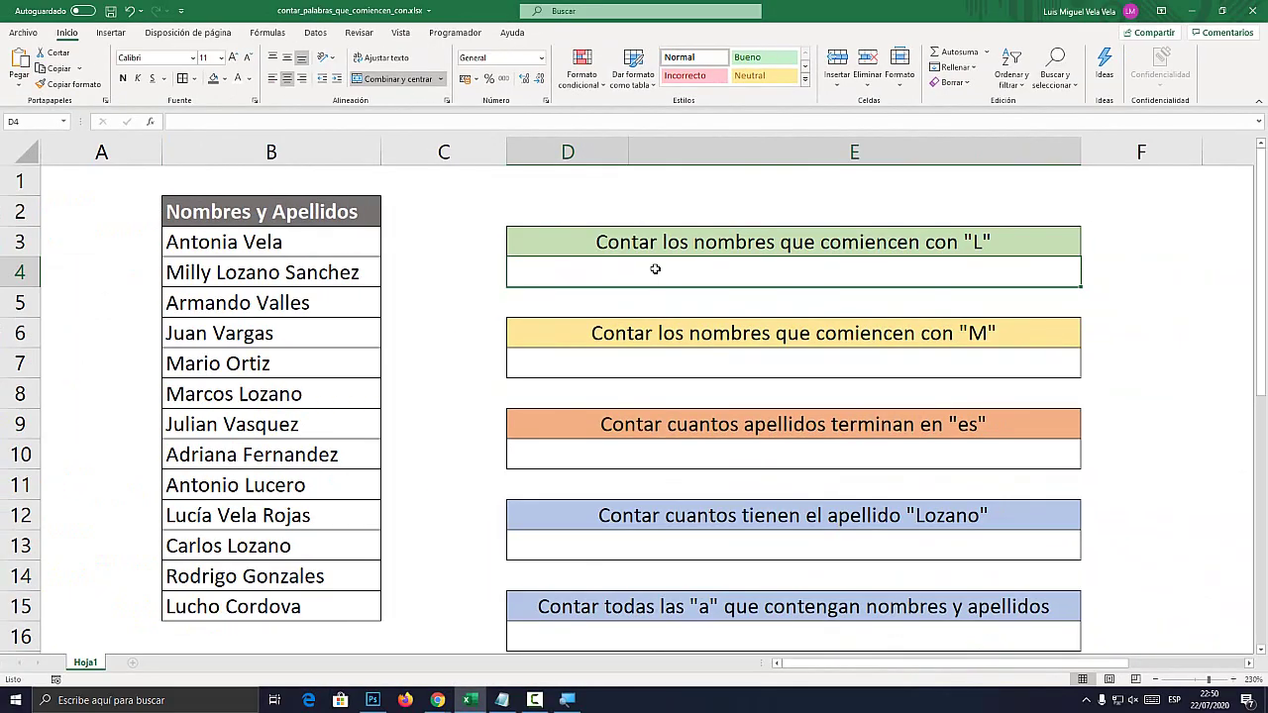
double_click(680, 243)
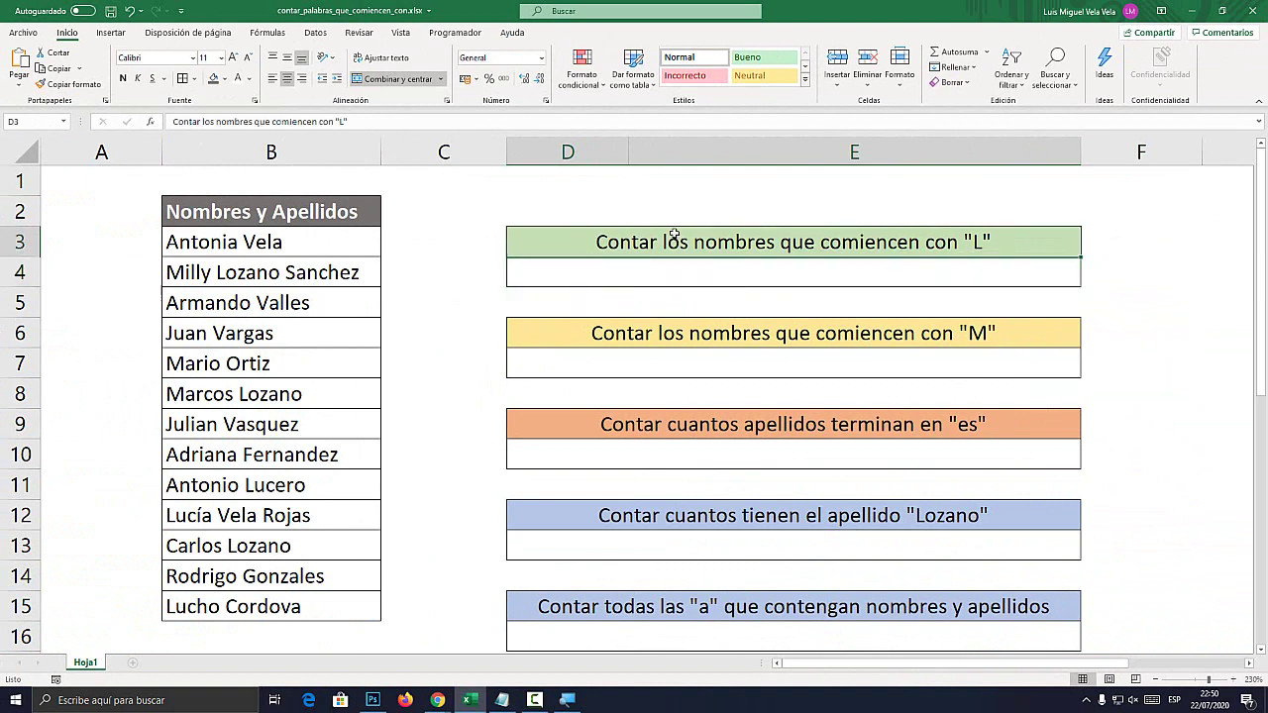
left_click_drag(779, 243, 947, 242)
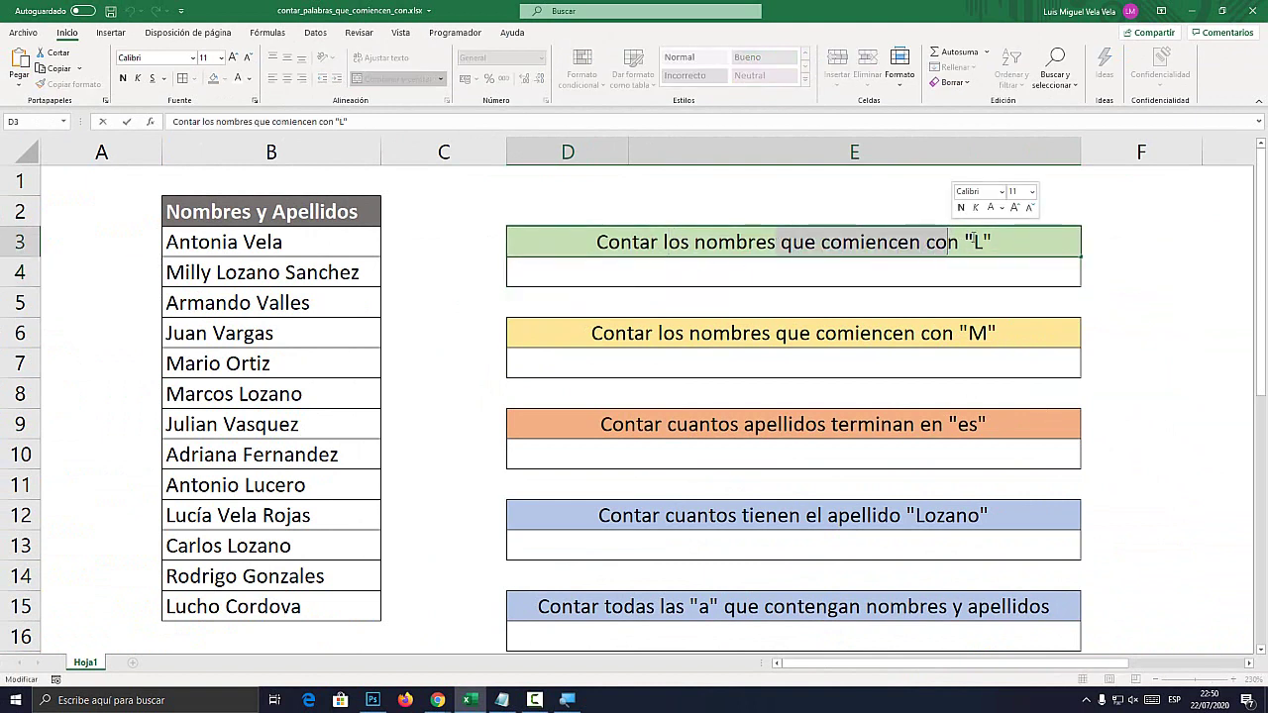
left_click(976, 243)
key("Escape")
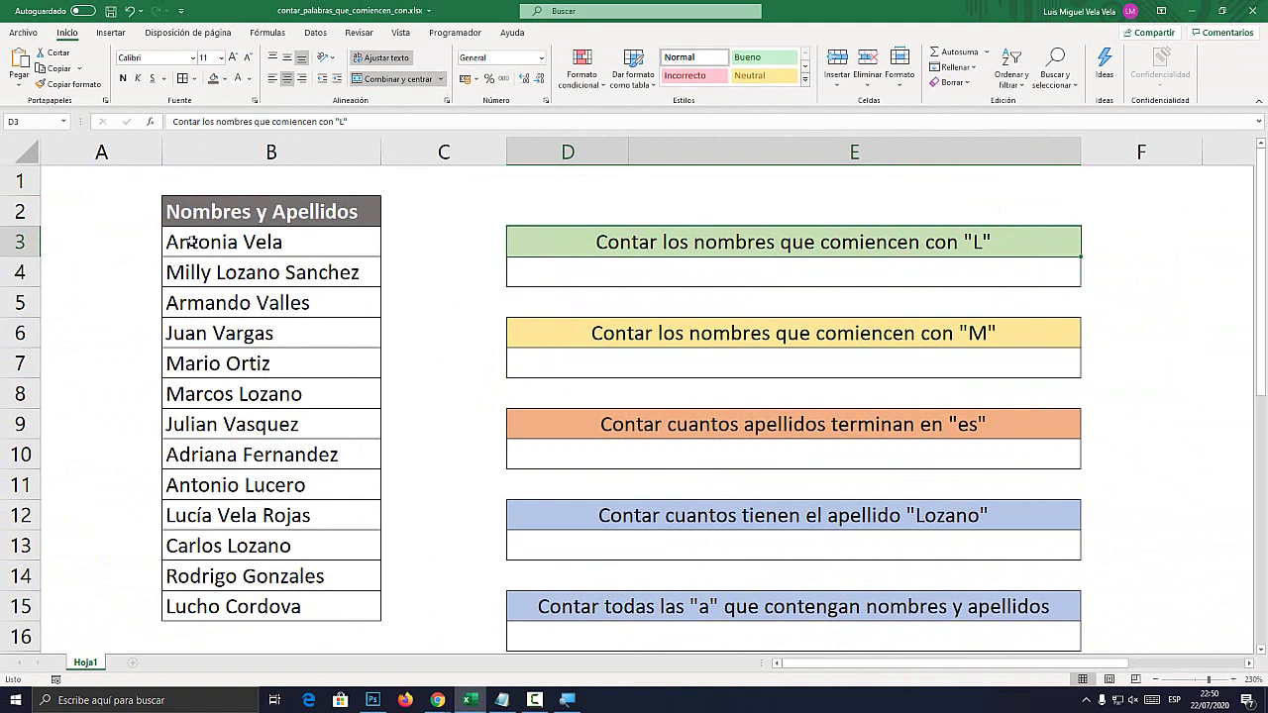
Colour red the initial L of the two list names beginning with L
left_click_drag(191, 238, 238, 607)
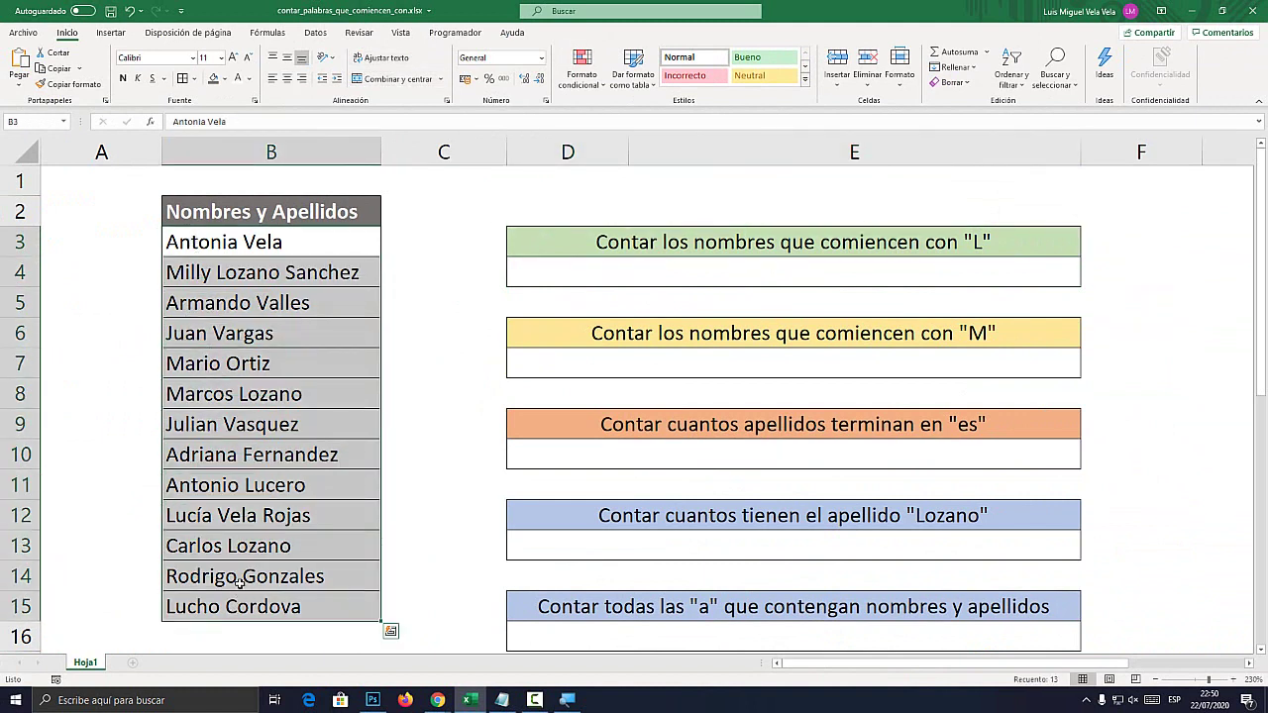
double_click(167, 604)
left_click_drag(167, 604, 176, 607)
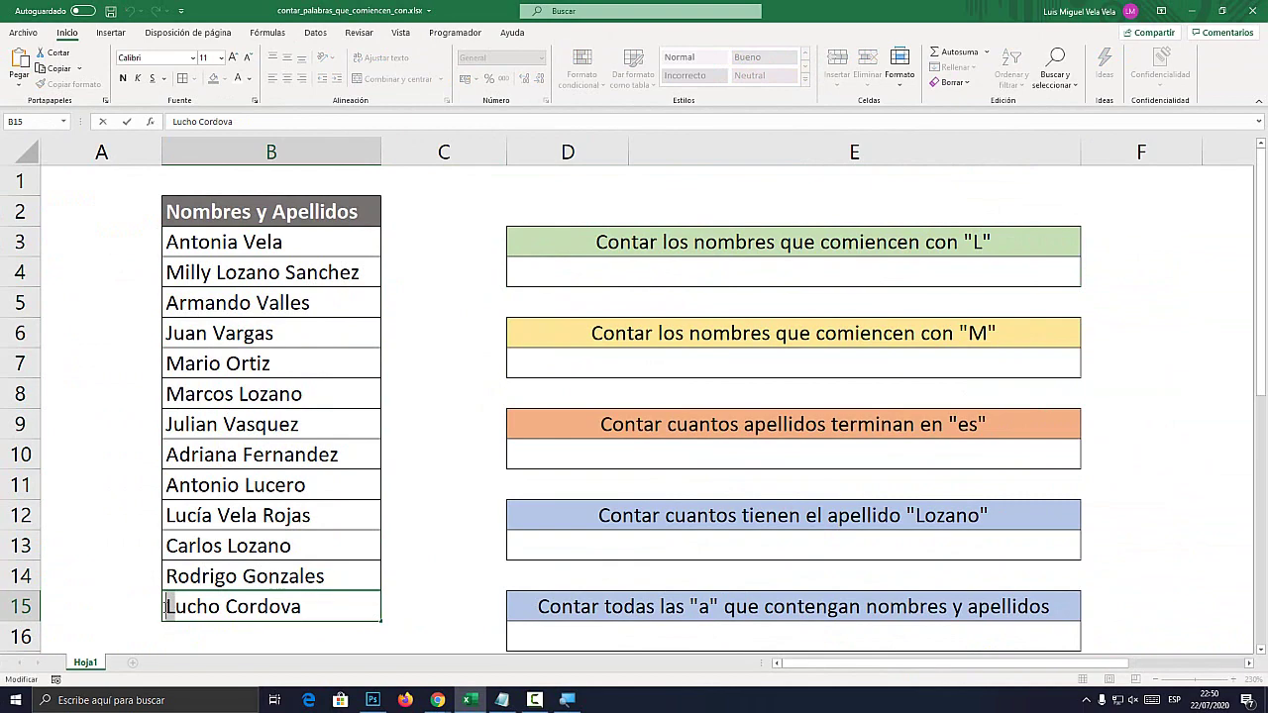
left_click(249, 78)
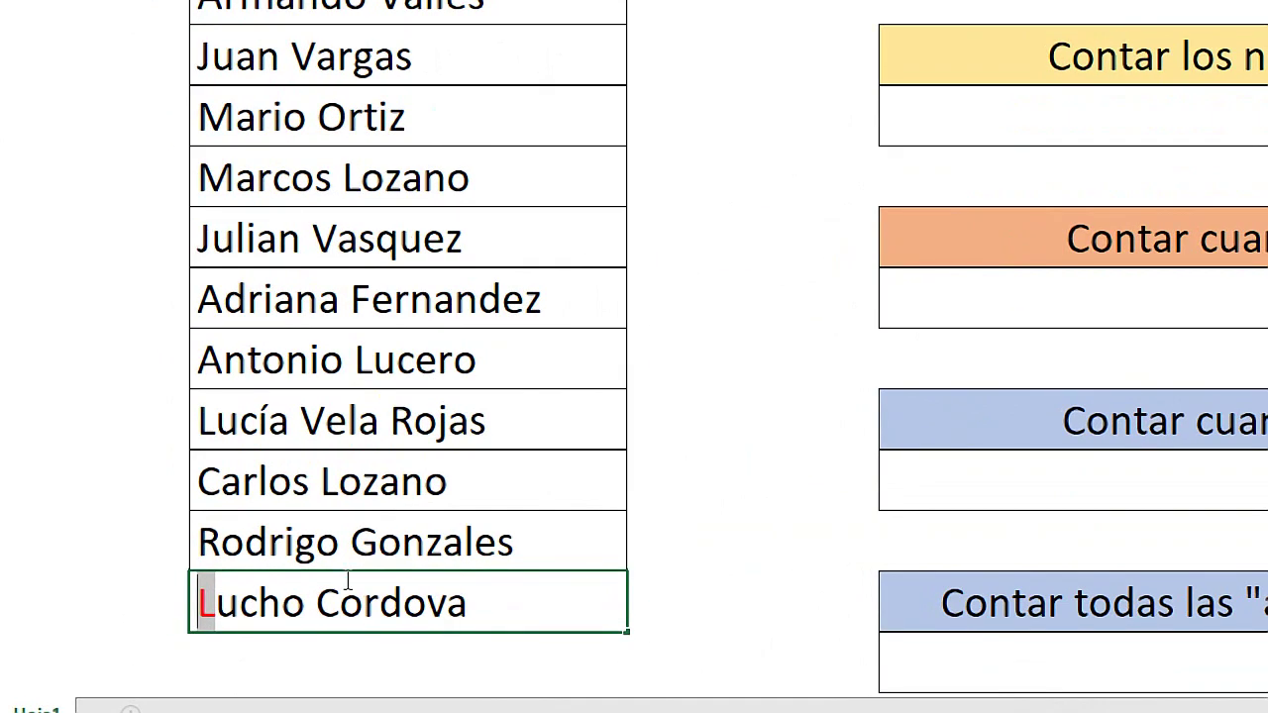
double_click(202, 421)
left_click_drag(199, 421, 214, 421)
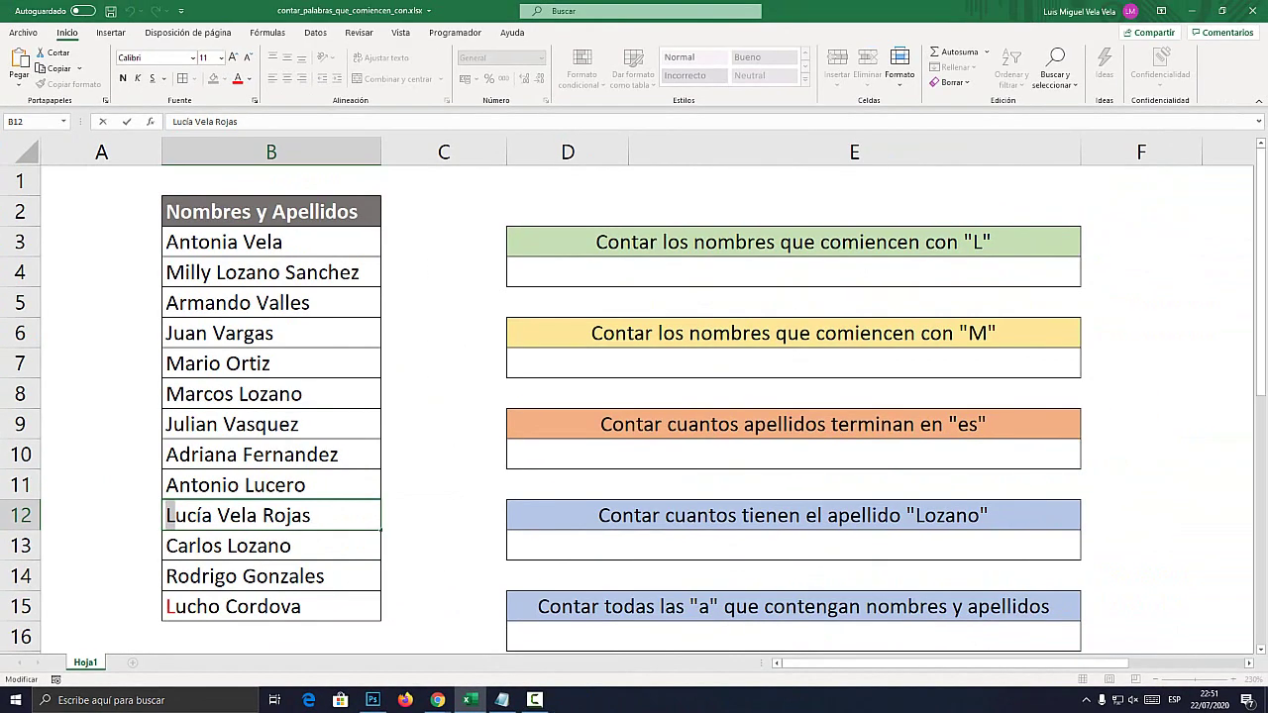
left_click(238, 79)
key("Escape")
Apply the font colour to another name's first letter, then go back to the L answer cell
double_click(167, 515)
left_click_drag(165, 516, 177, 515)
left_click(237, 78)
left_click(270, 333)
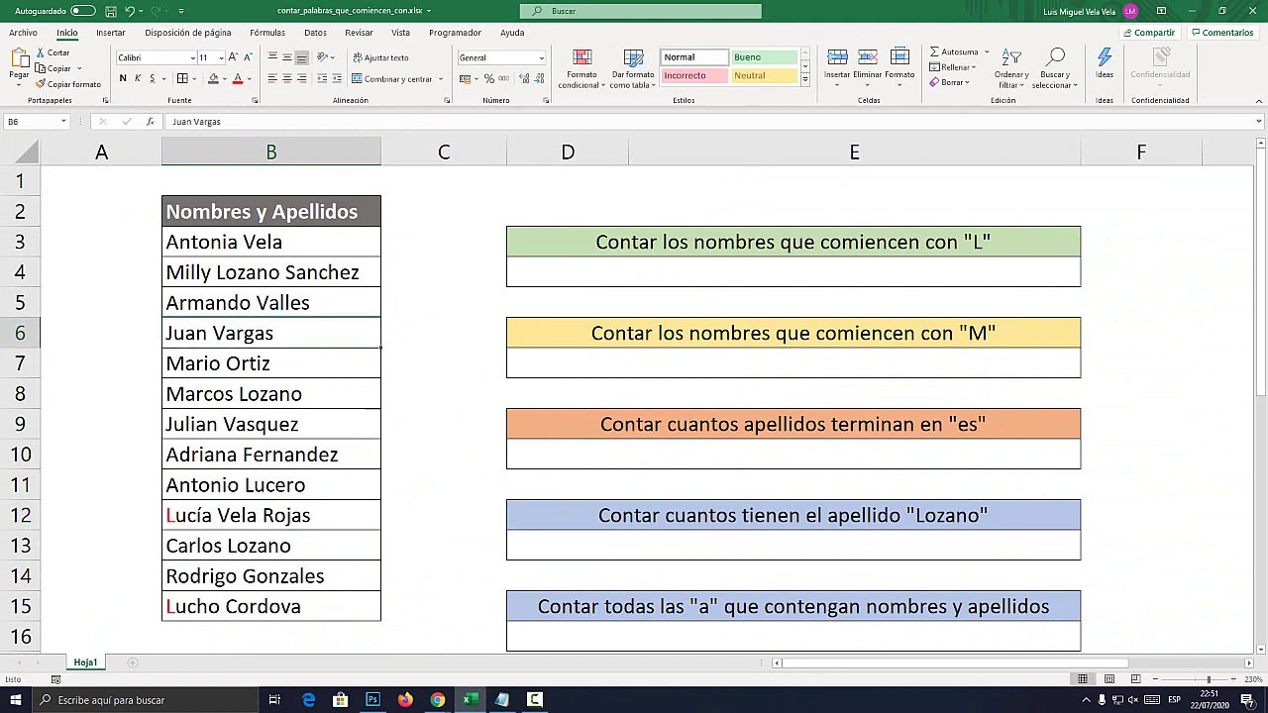
left_click(793, 271)
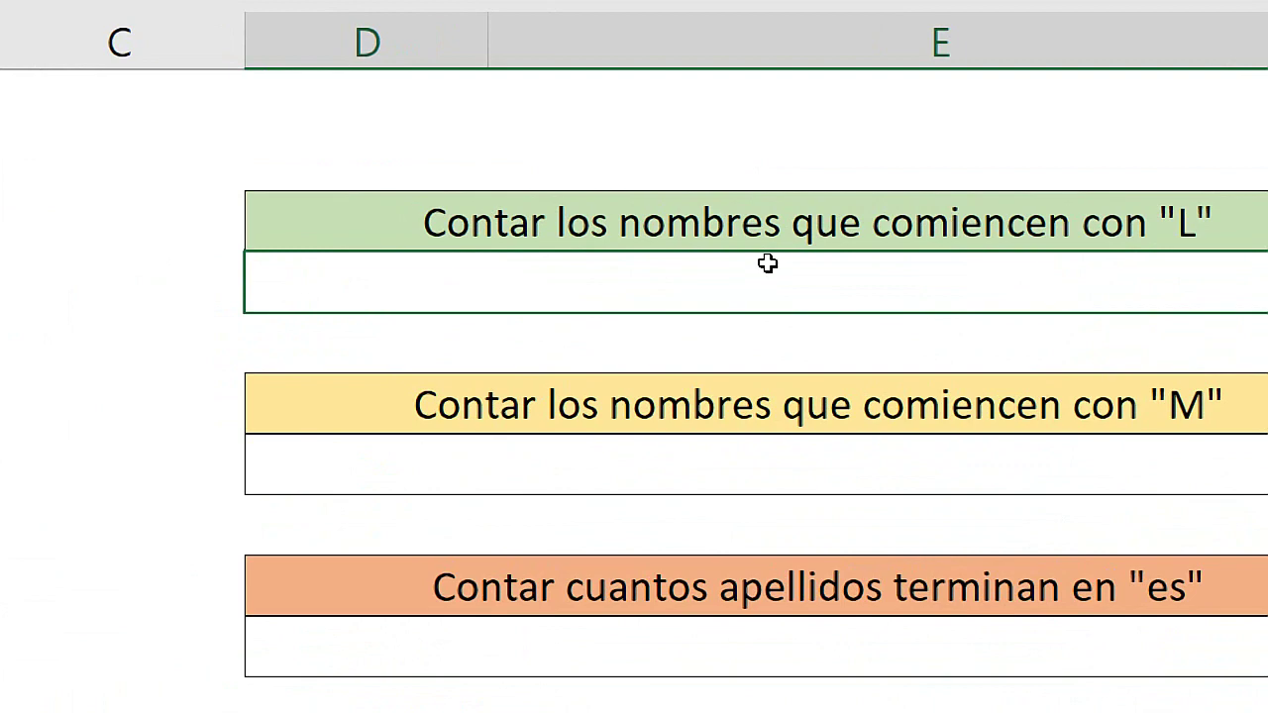
Enter =CONTAR.SI(B3:B15;"L*") in D4 so it counts names starting with L, giving 2
type("=")
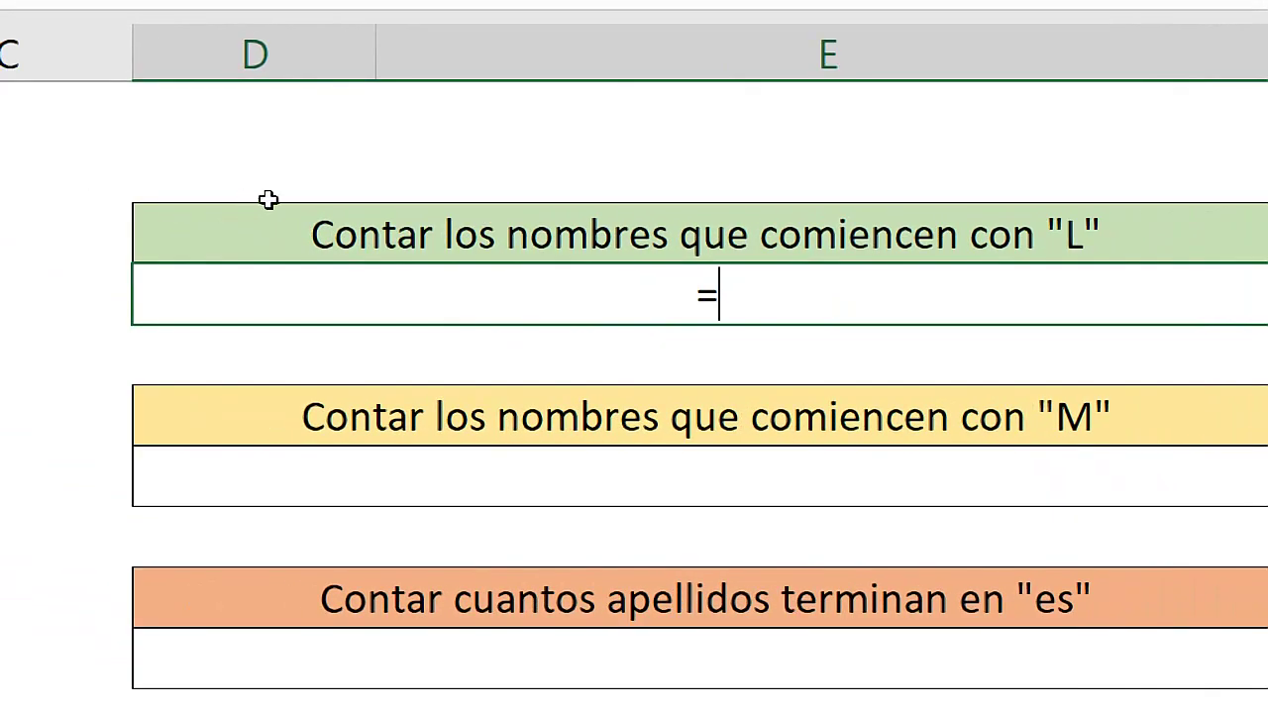
type("CONTAR.")
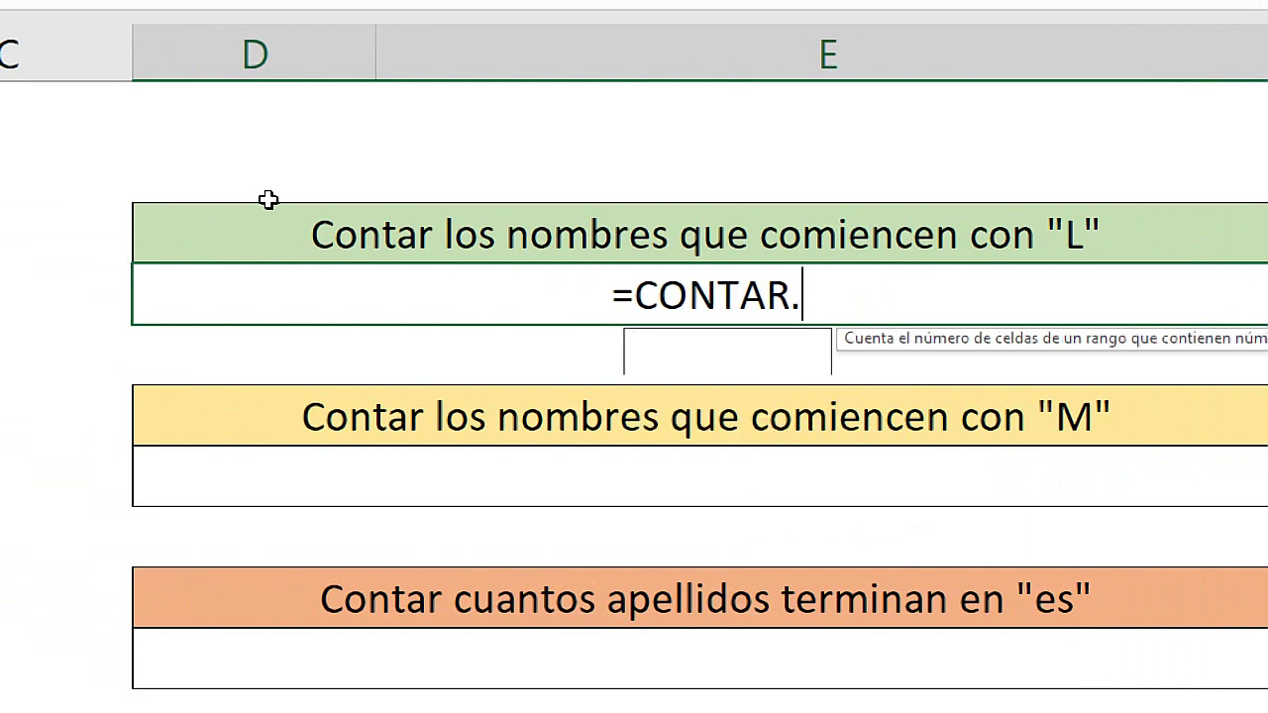
type("SI(")
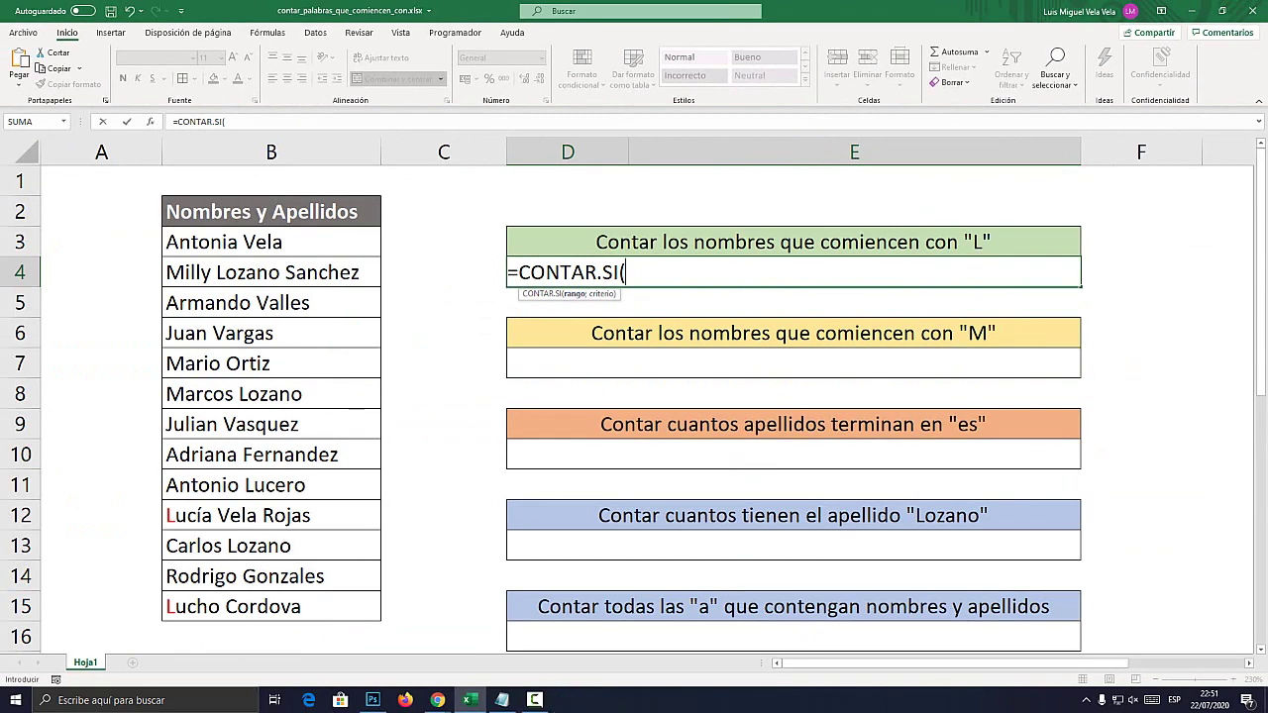
left_click_drag(367, 237, 379, 614)
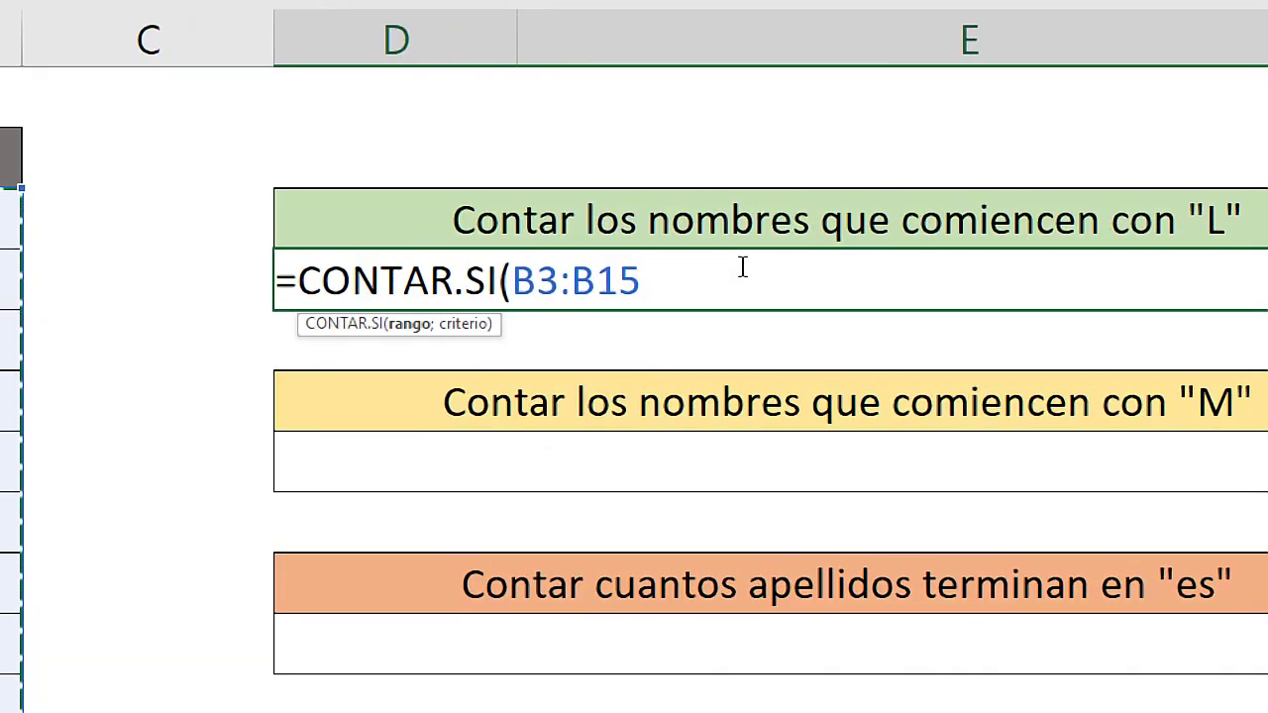
type(";")
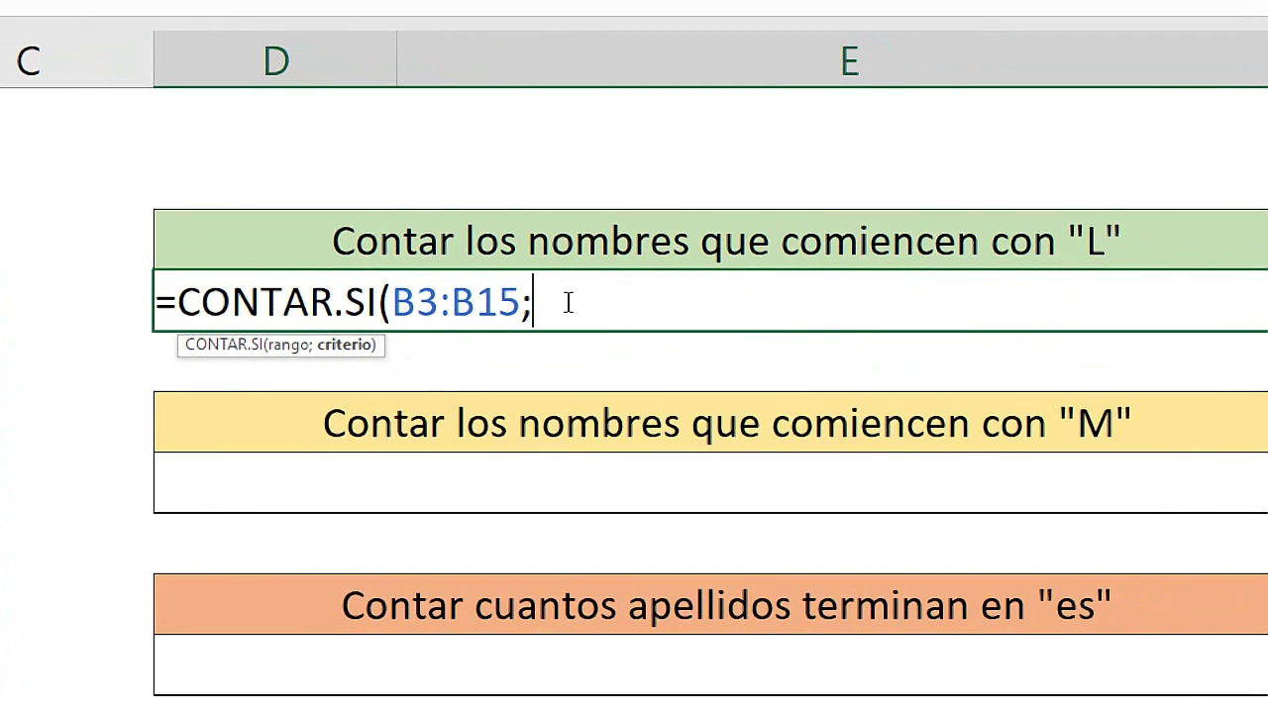
type("\"L")
type("*\"")
type(")")
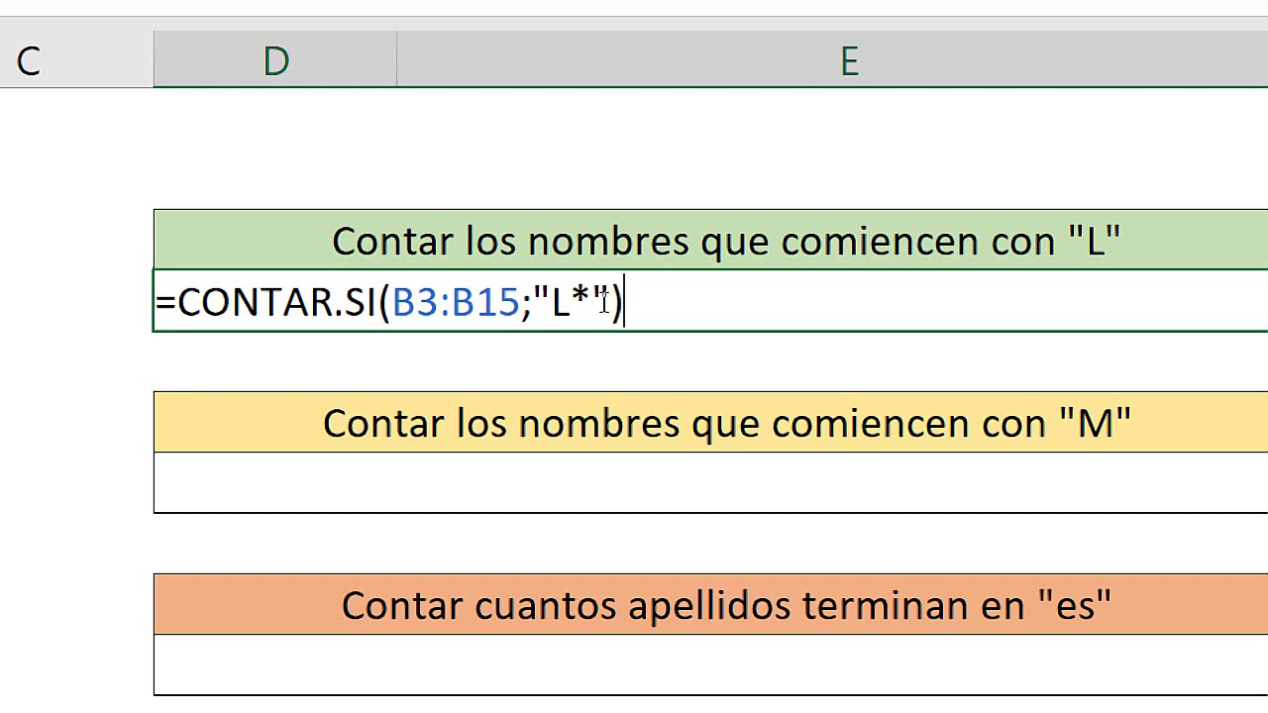
left_click(560, 300)
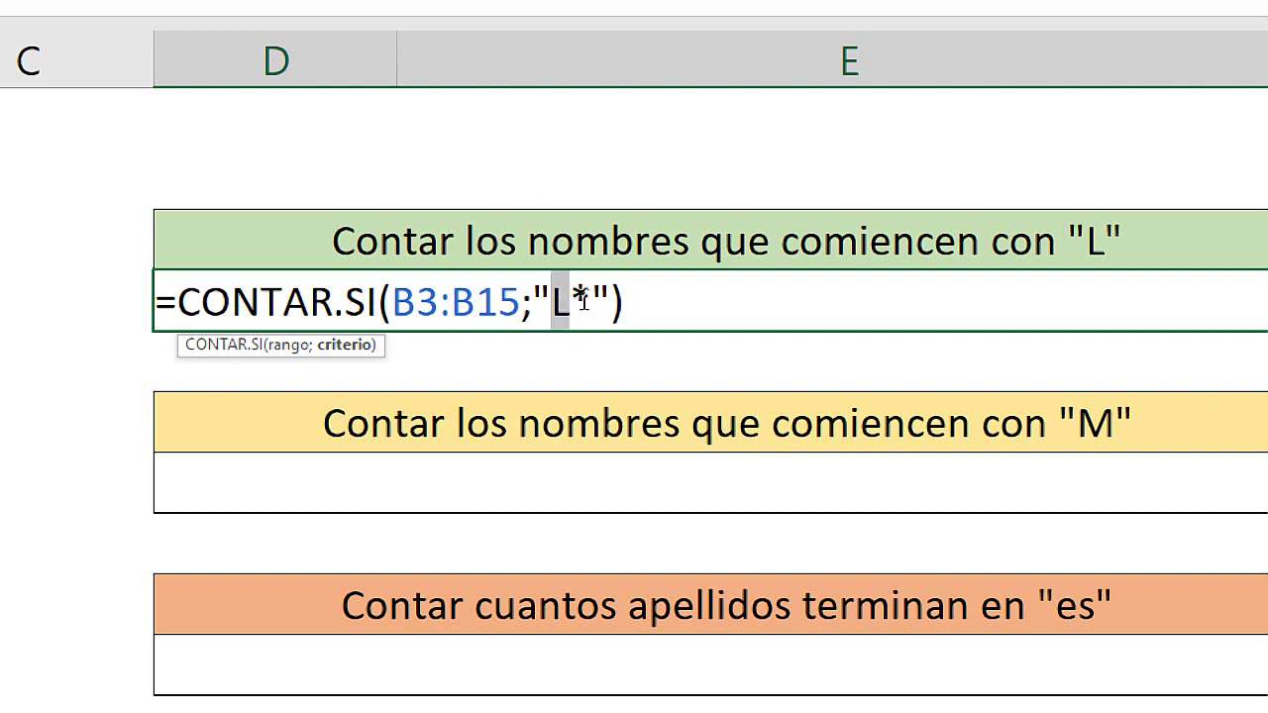
left_click_drag(592, 297, 580, 295)
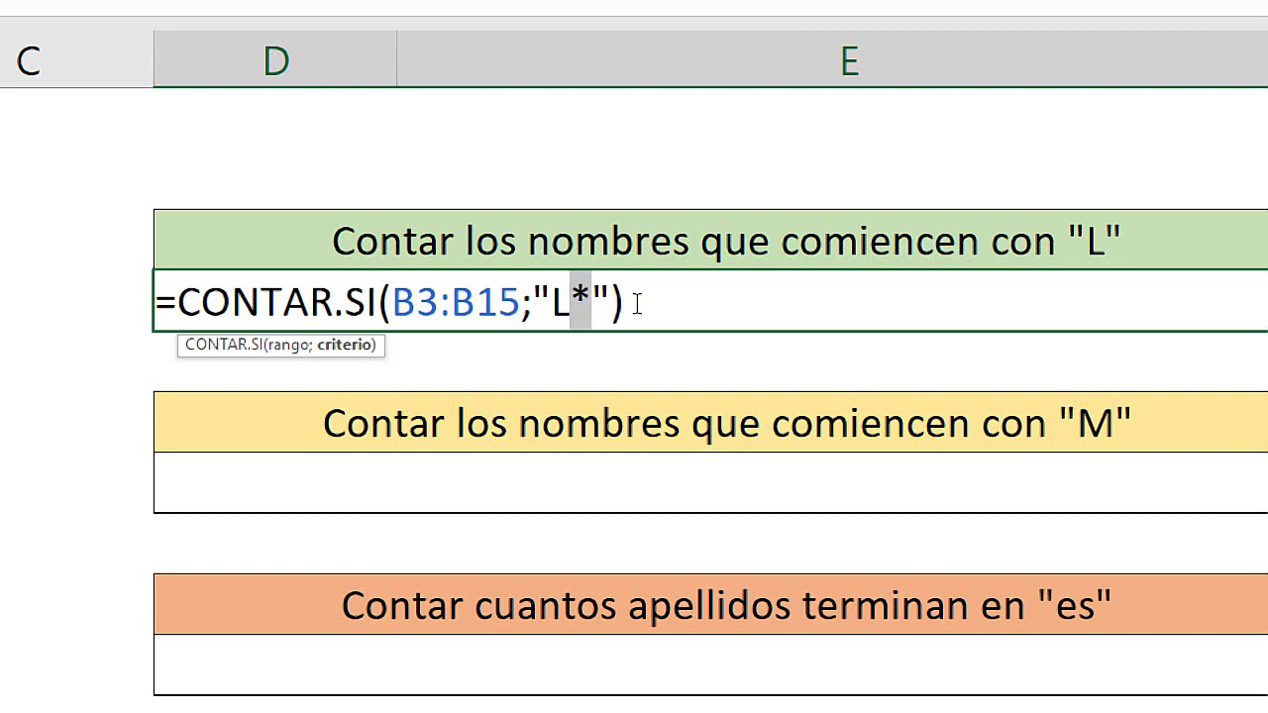
left_click(559, 302)
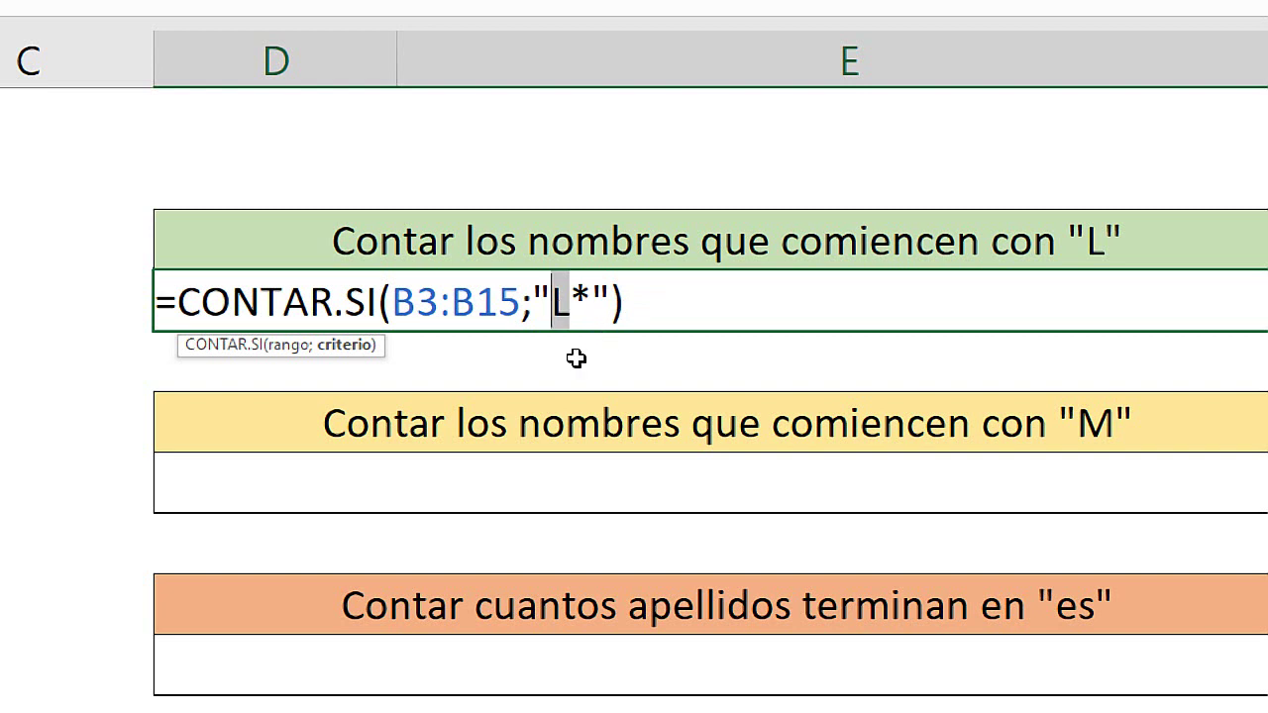
left_click(559, 303)
left_click(571, 298)
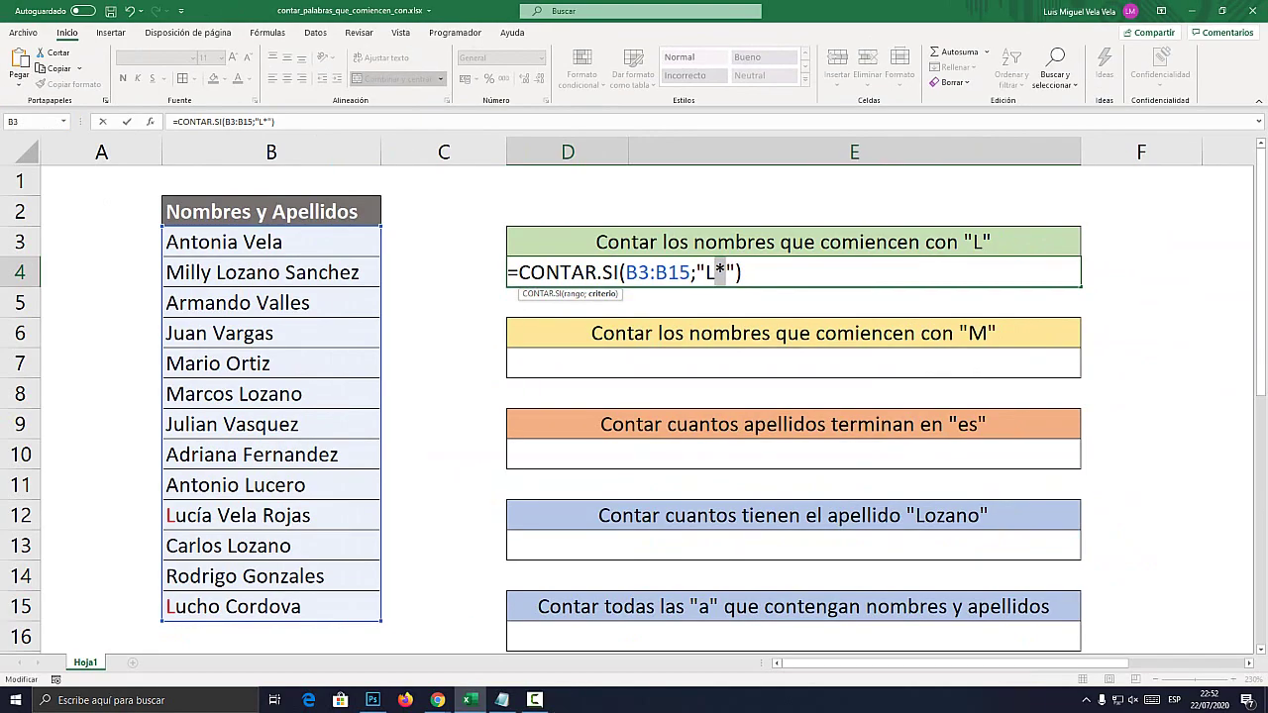
key("Return")
Inspect D4's formula =CONTAR.SI(B3:B15;"L*") behind the result 2
left_click(776, 281)
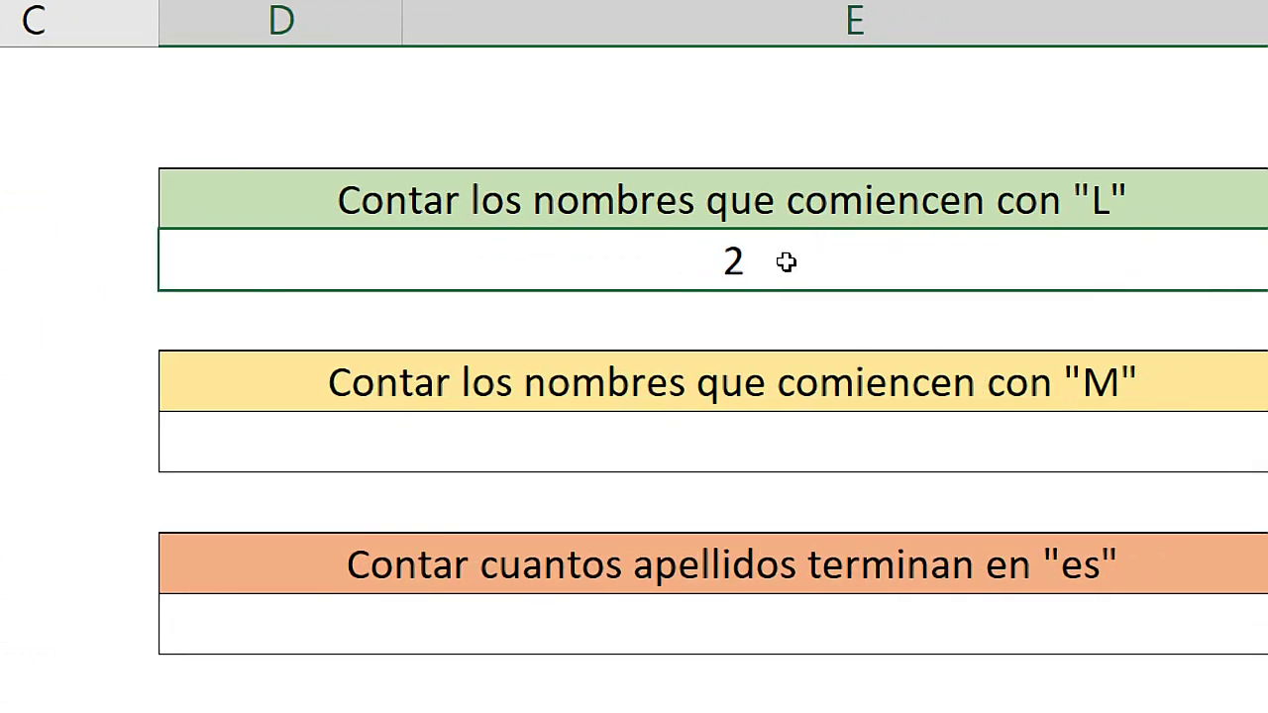
double_click(765, 263)
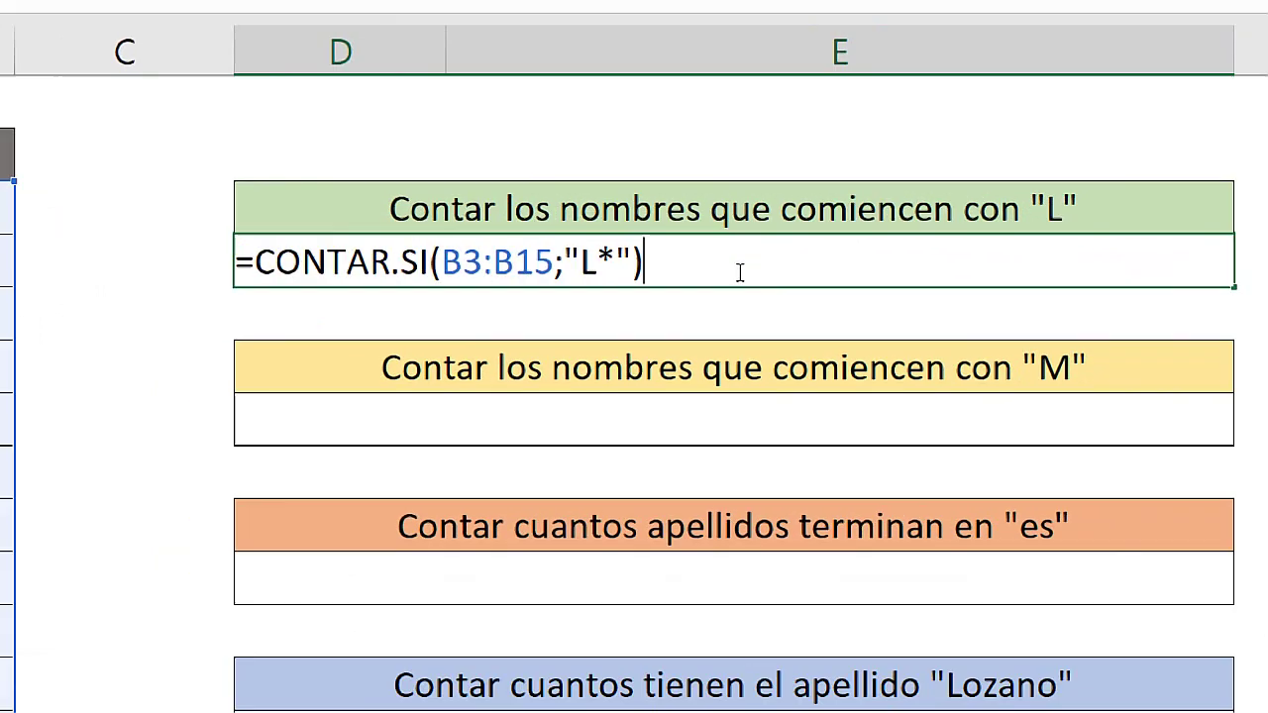
key("Escape")
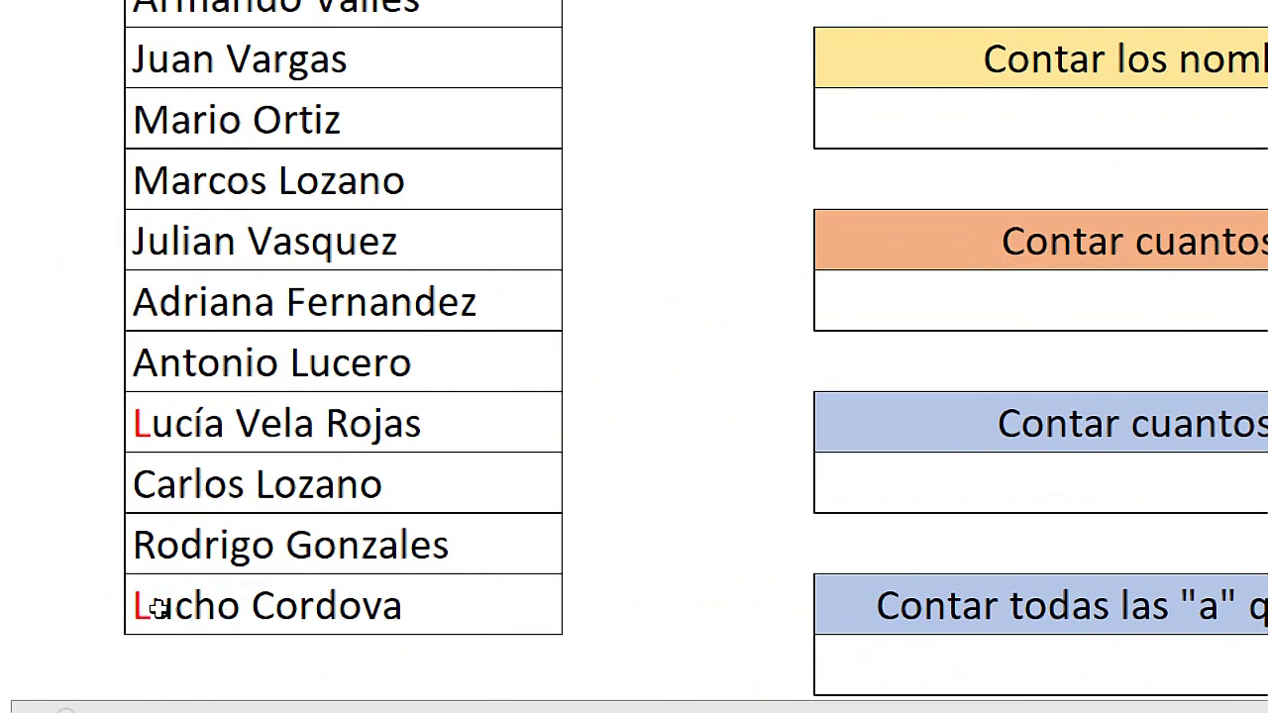
left_click(156, 609)
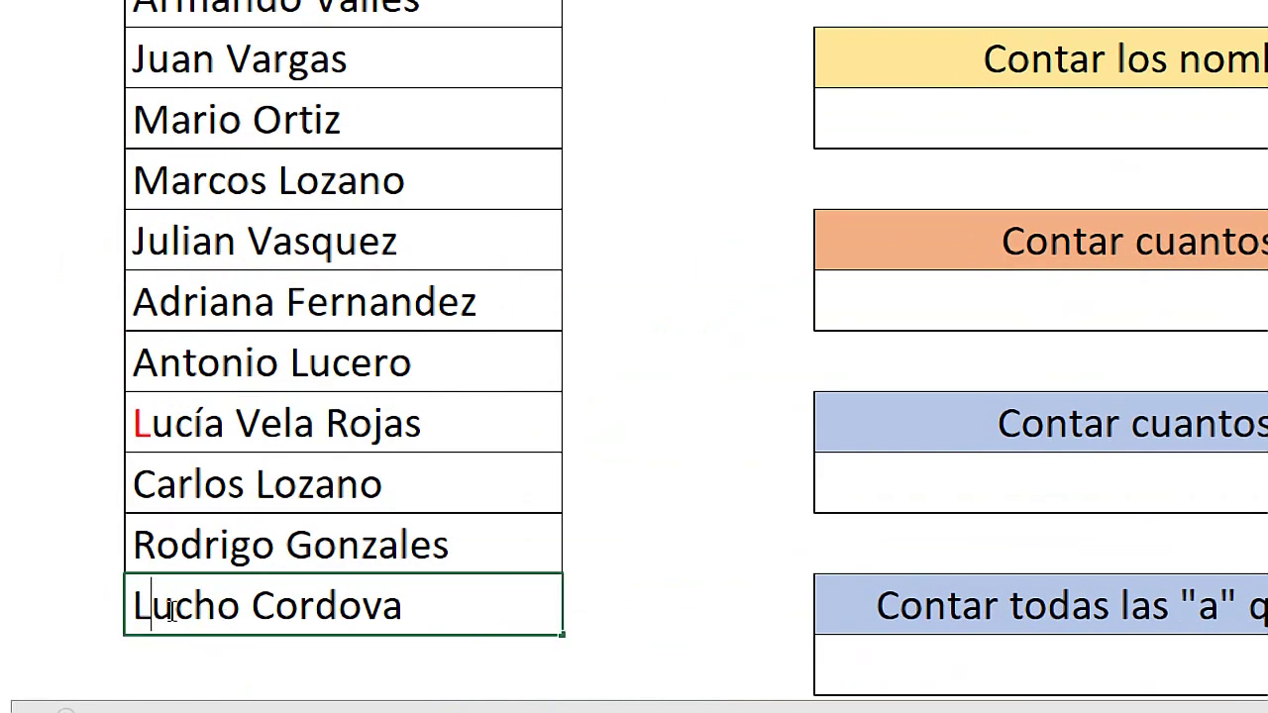
left_click(206, 424)
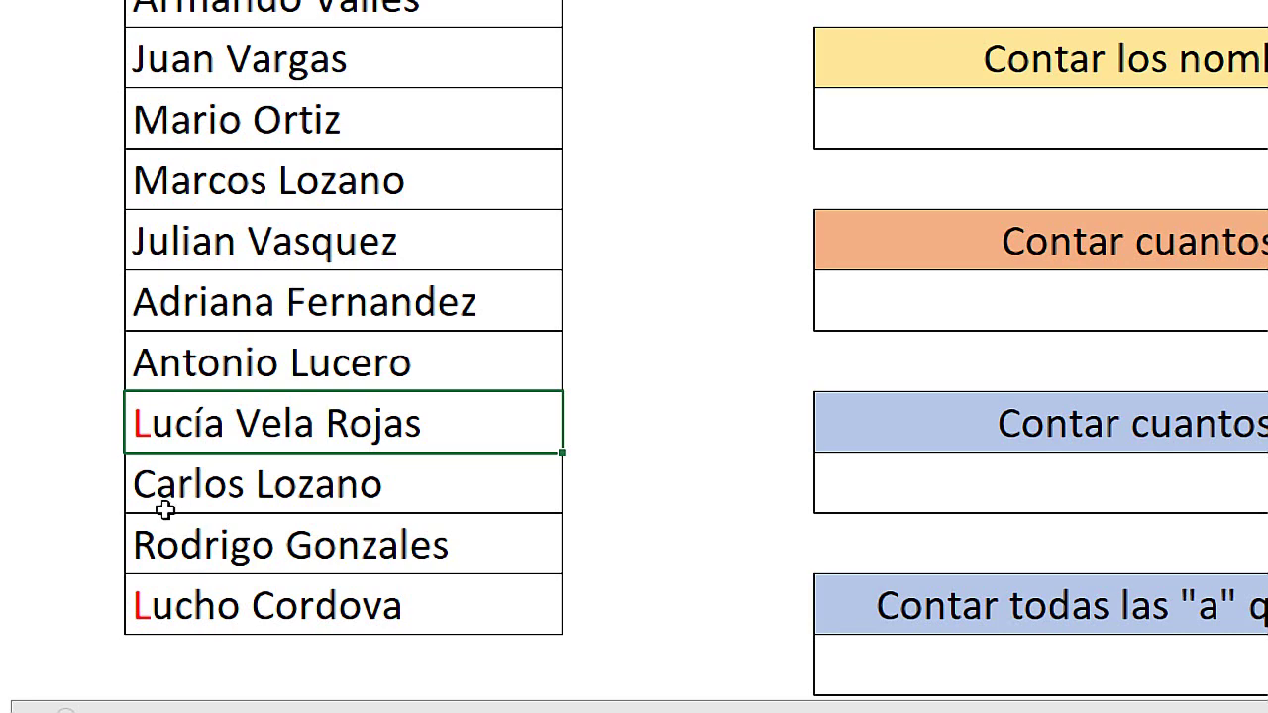
double_click(144, 482)
left_click_drag(156, 484, 141, 483)
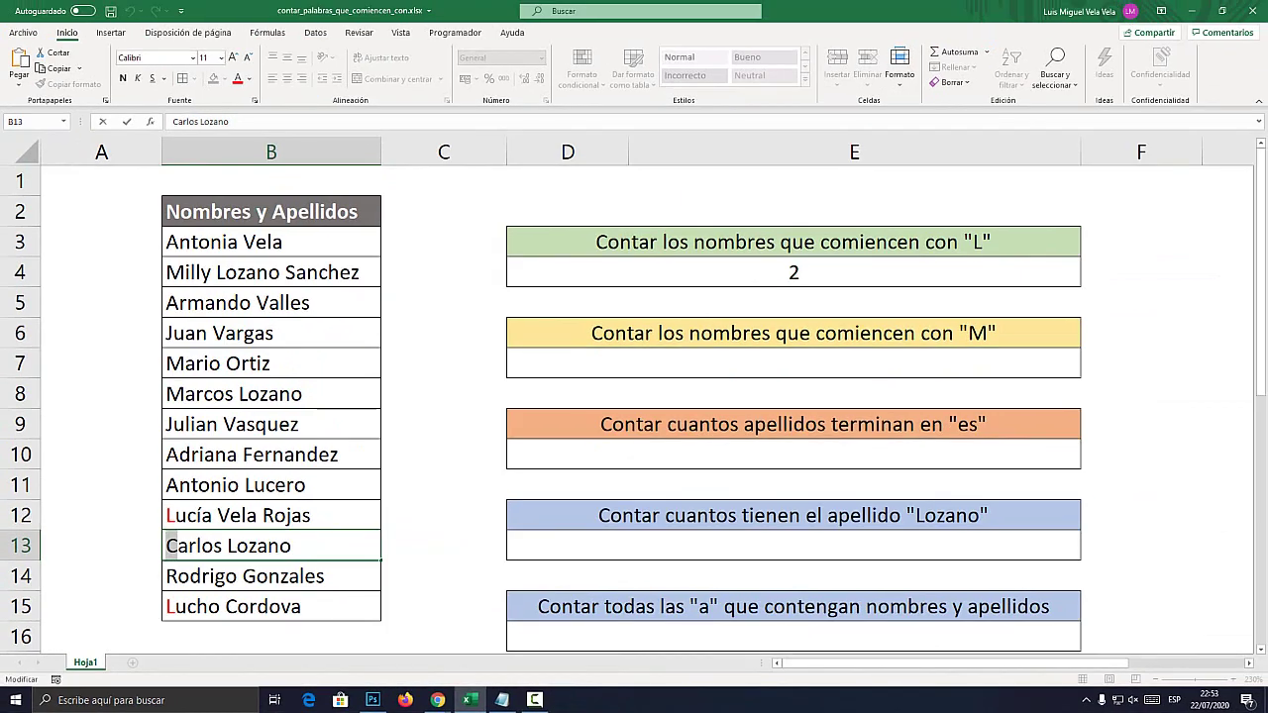
type("L")
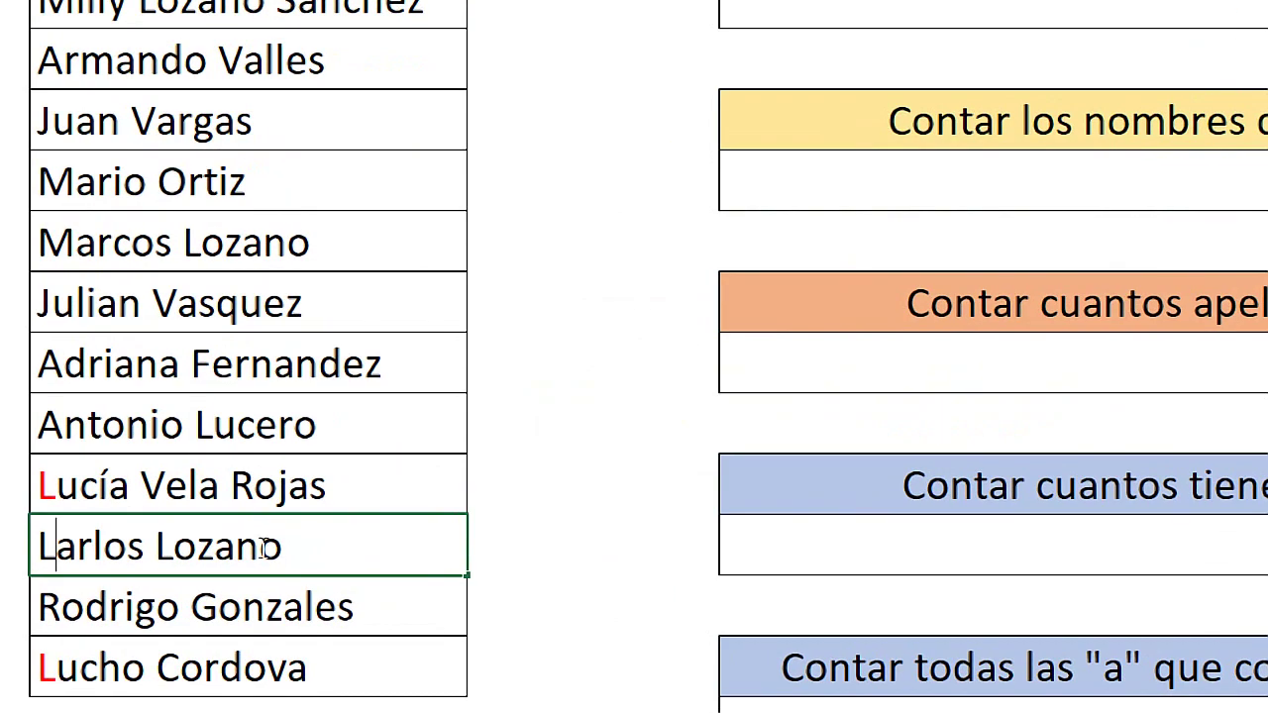
key("Return")
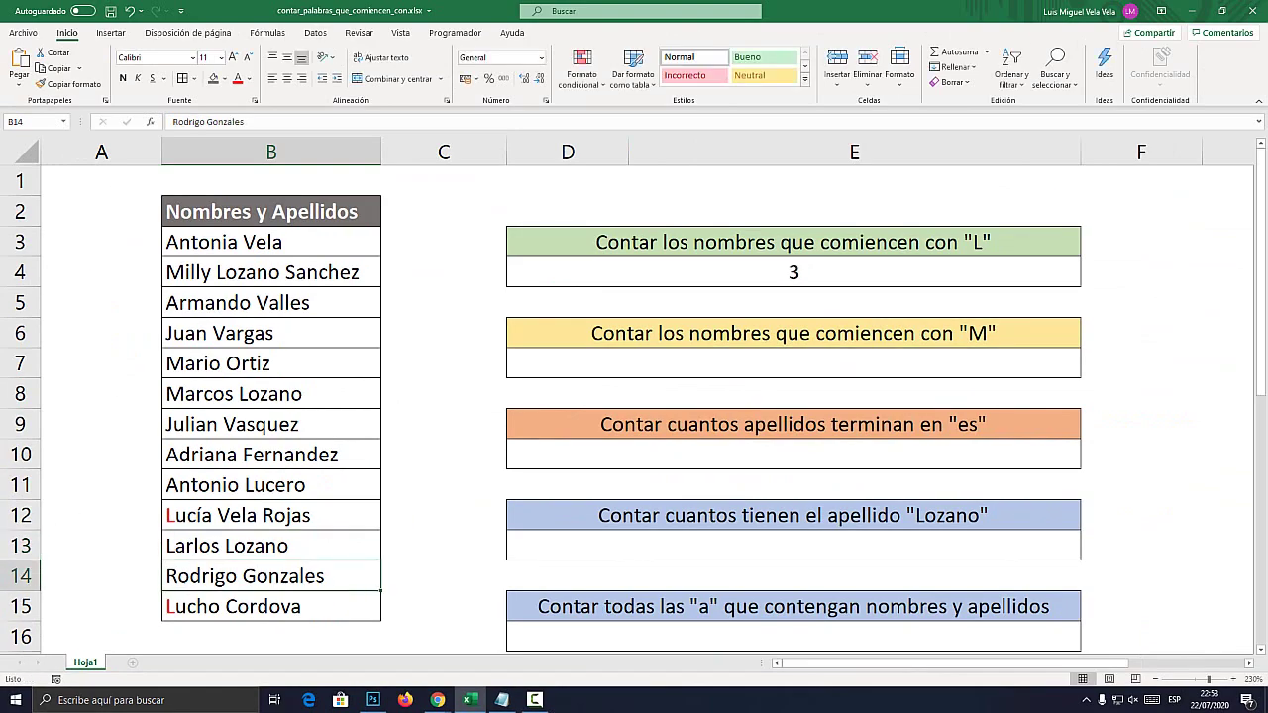
left_click(793, 272)
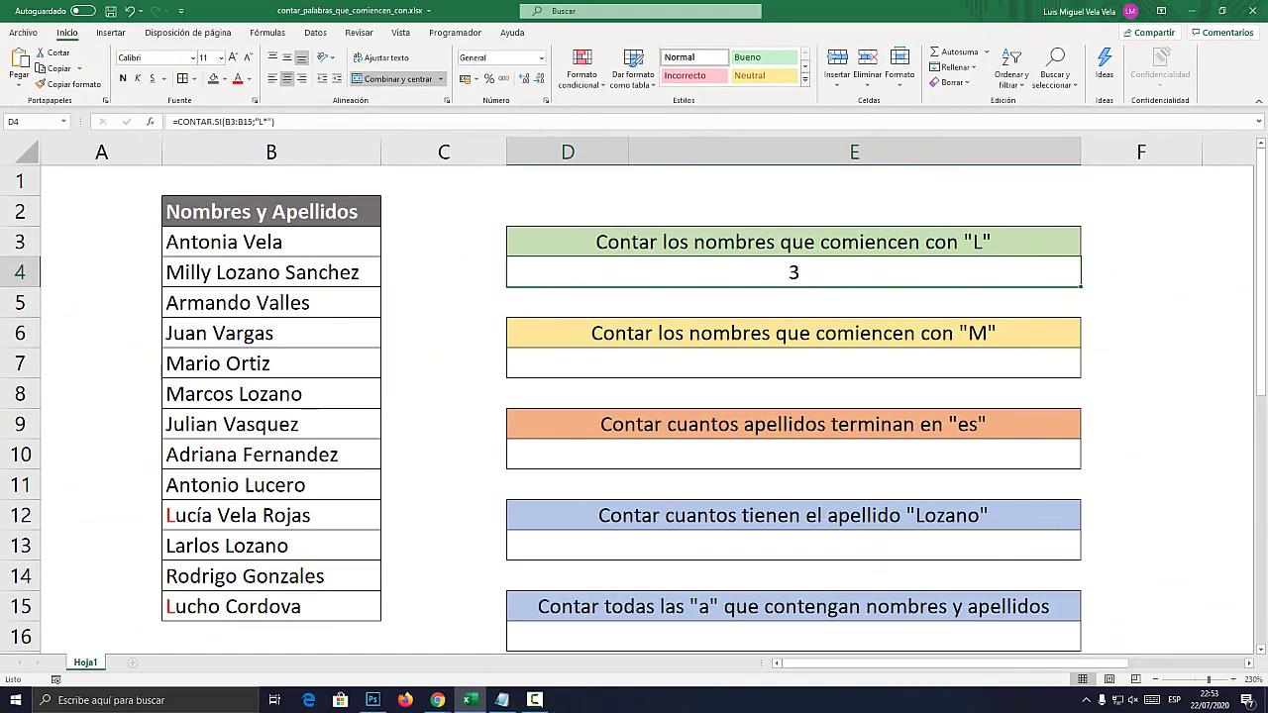
left_click(166, 576)
double_click(166, 575)
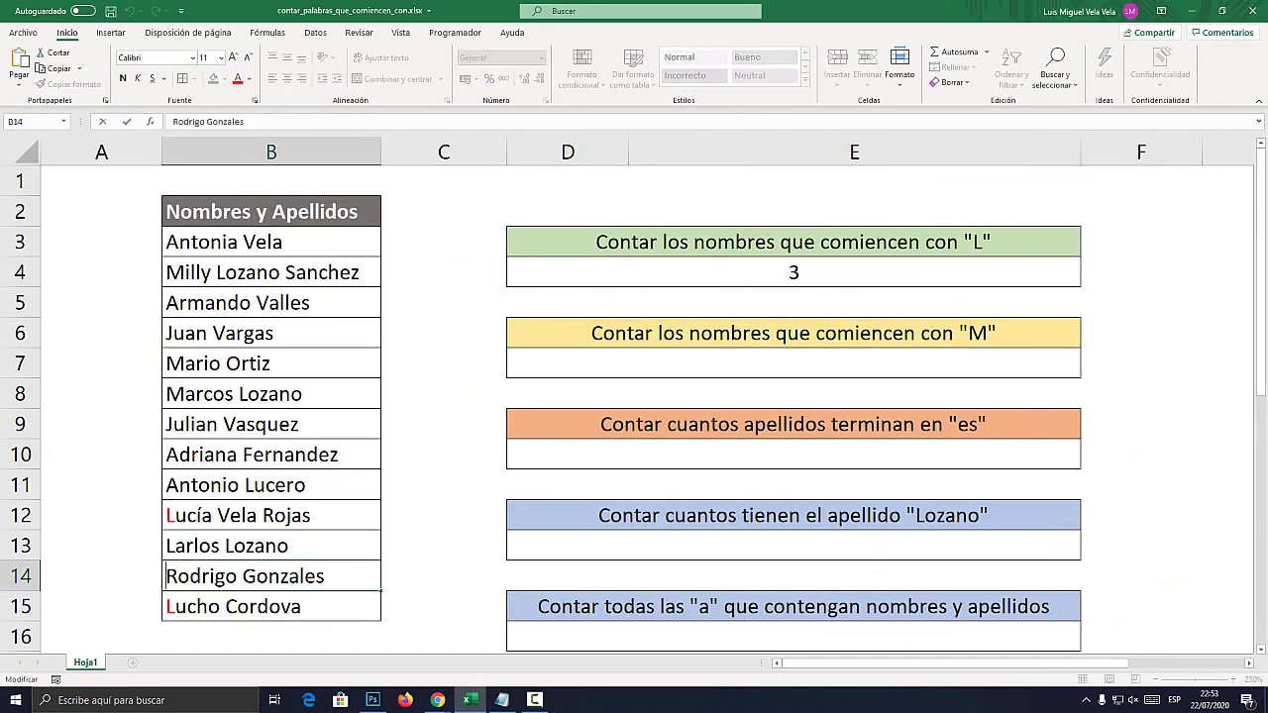
left_click_drag(167, 575, 177, 576)
type("C")
key("Return")
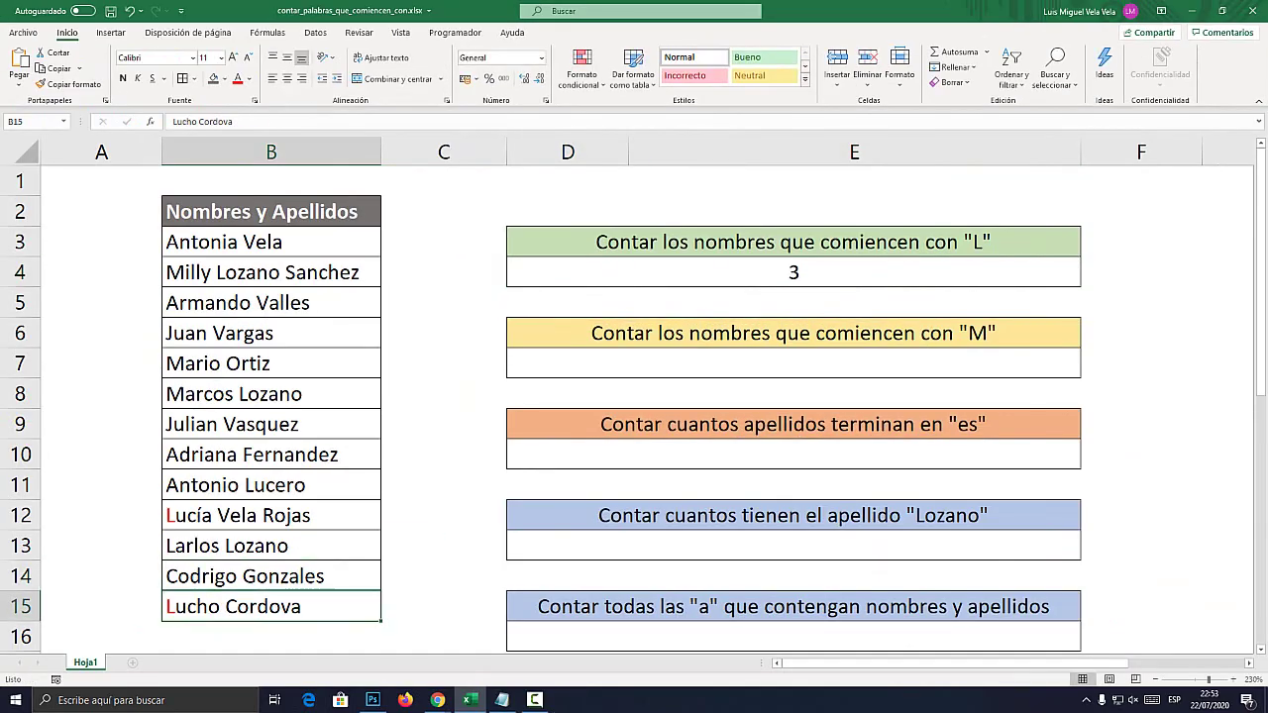
key("ctrl+z")
key("Up")
key("F2")
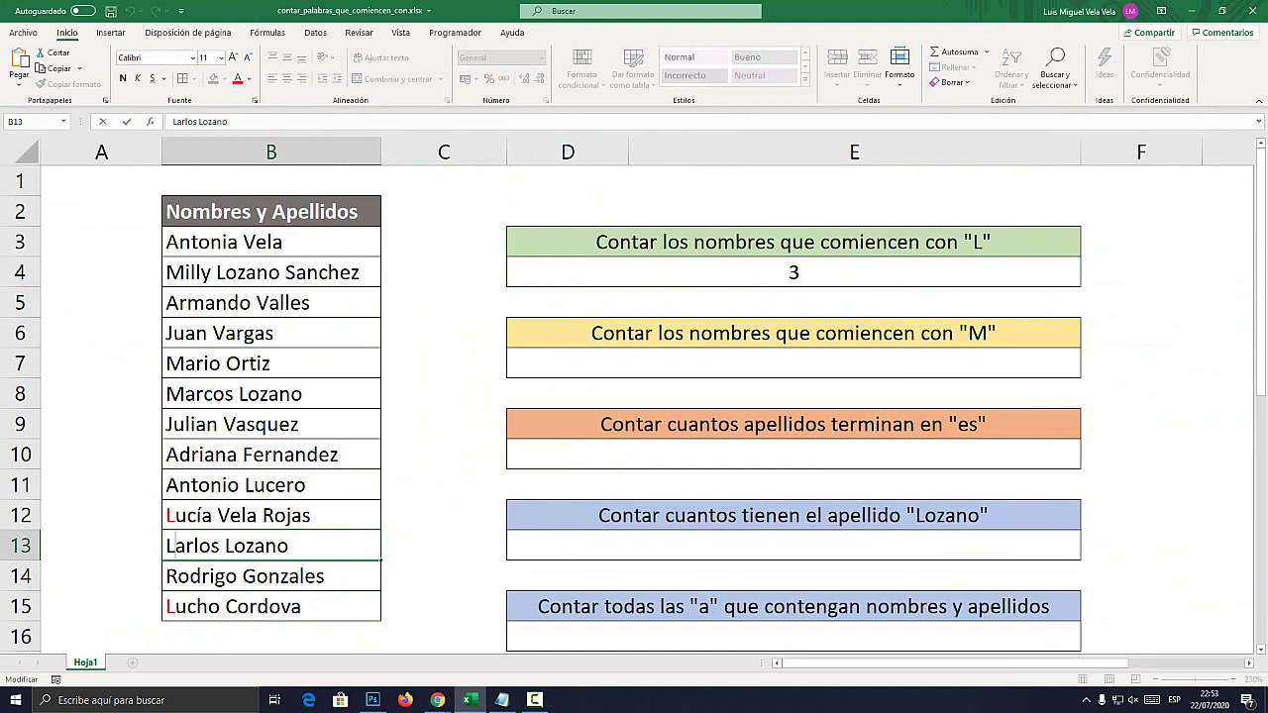
key("shift+Right")
type("C")
key("Return")
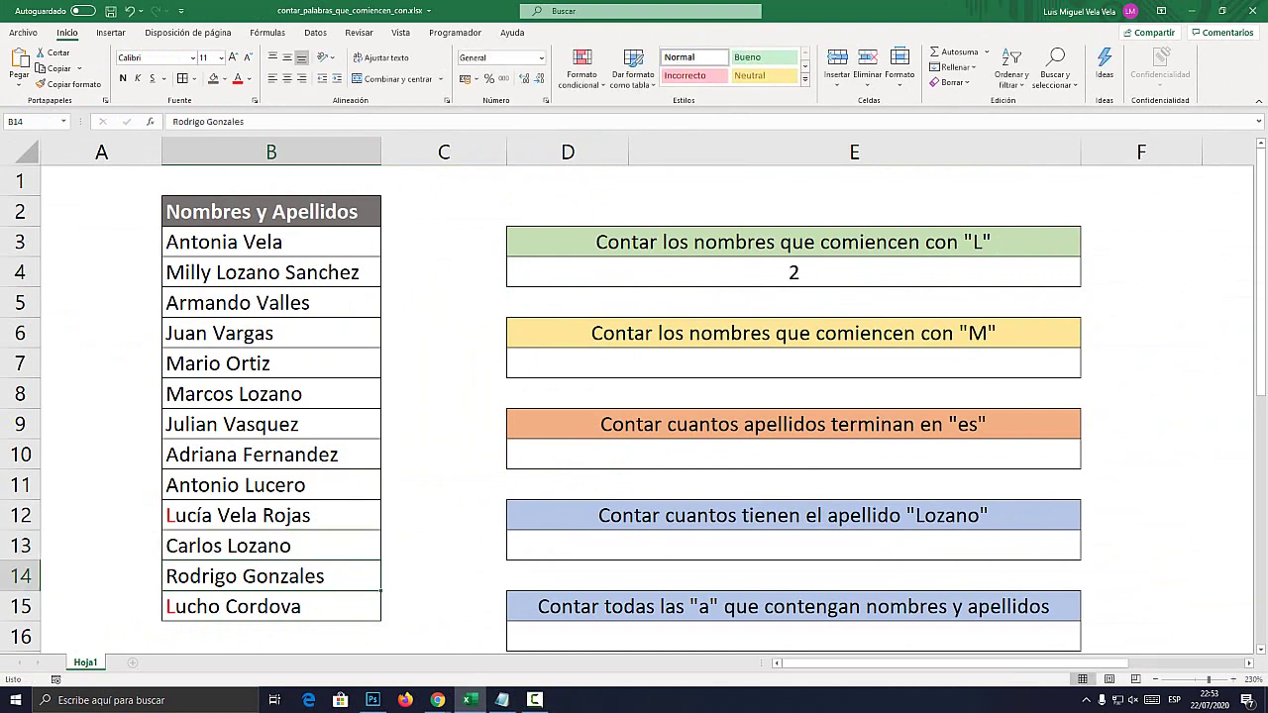
left_click(794, 363)
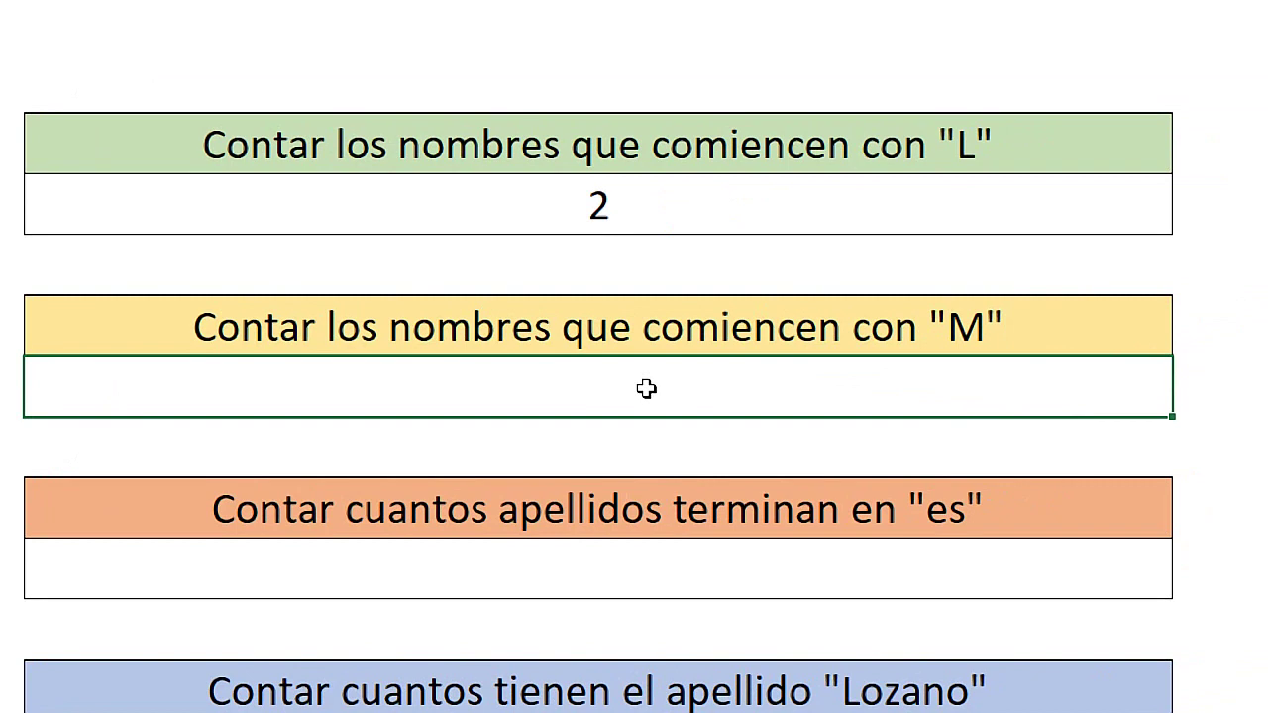
Enter =CONTAR.SI(B3:B15;"M*") in D7, returning 3 names starting with M
type("=contar")
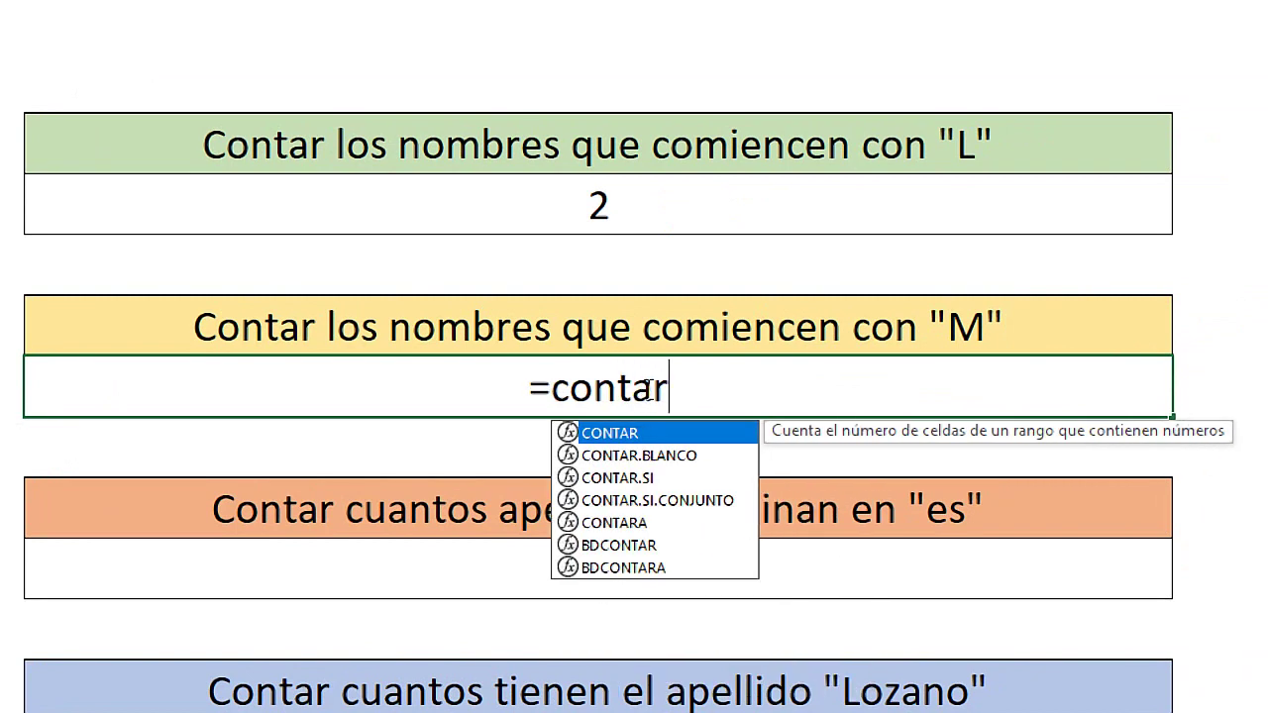
type(".si")
key("Tab")
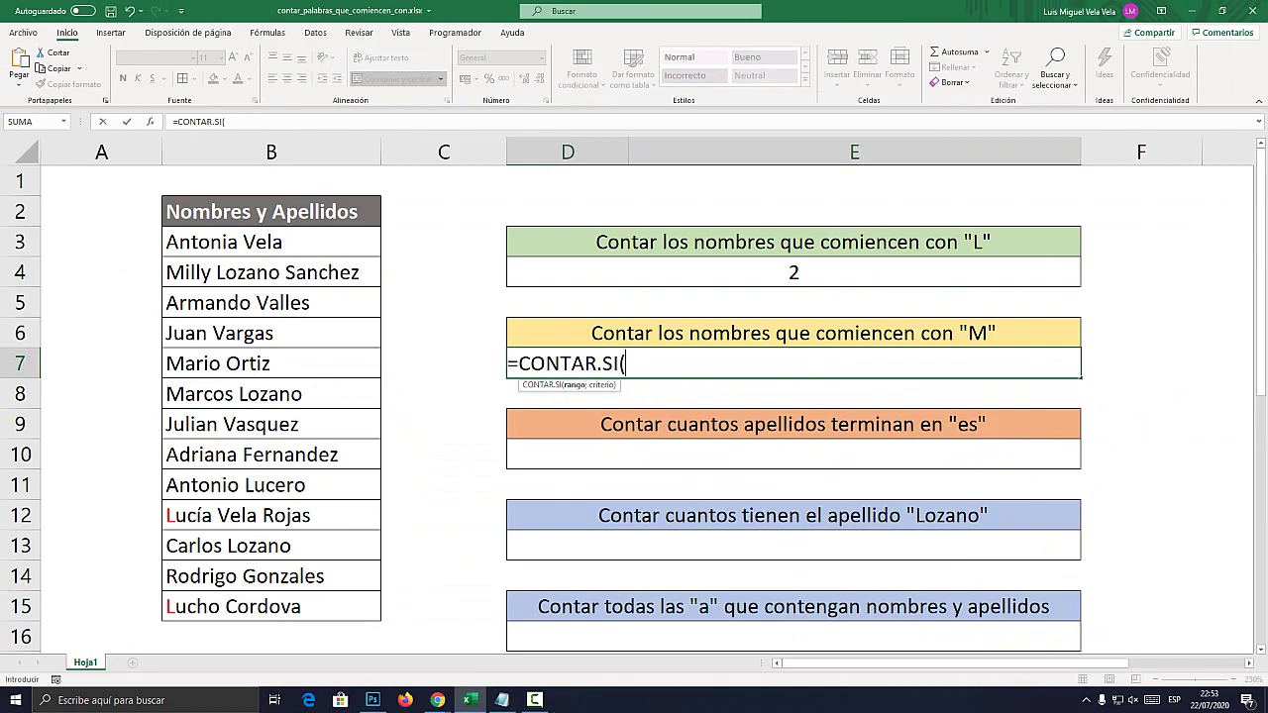
left_click_drag(268, 242, 375, 613)
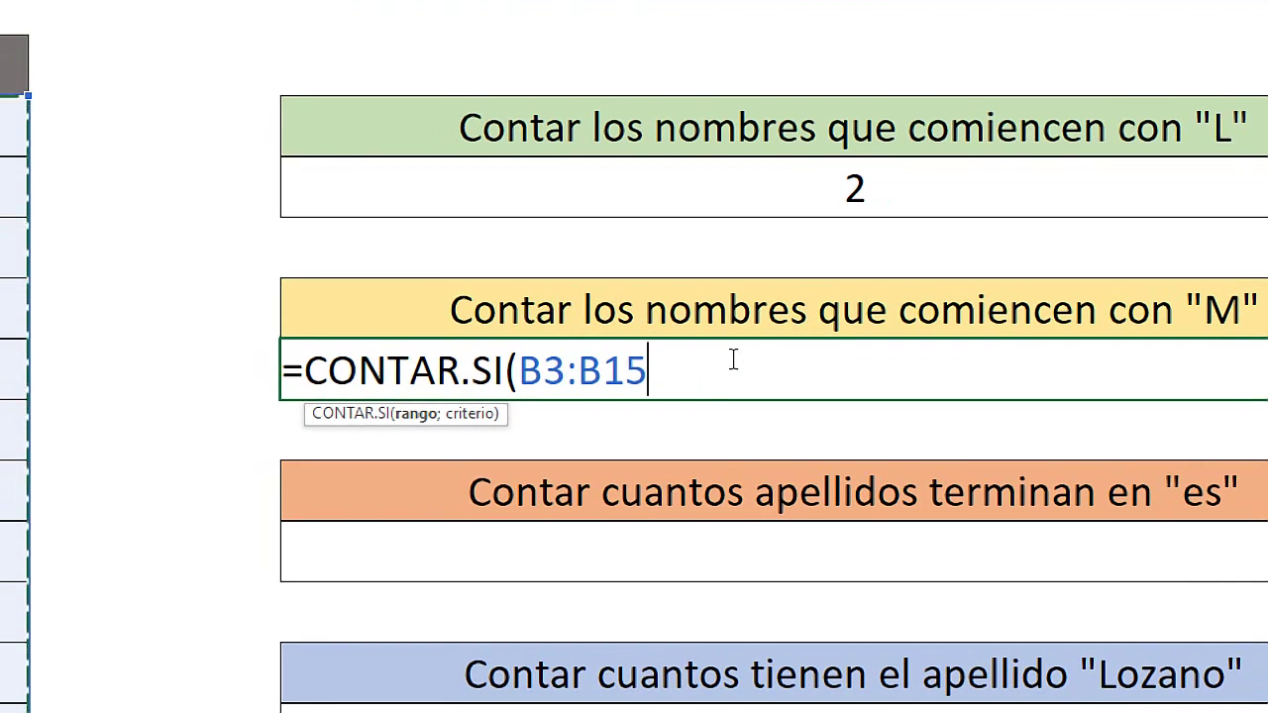
type(";")
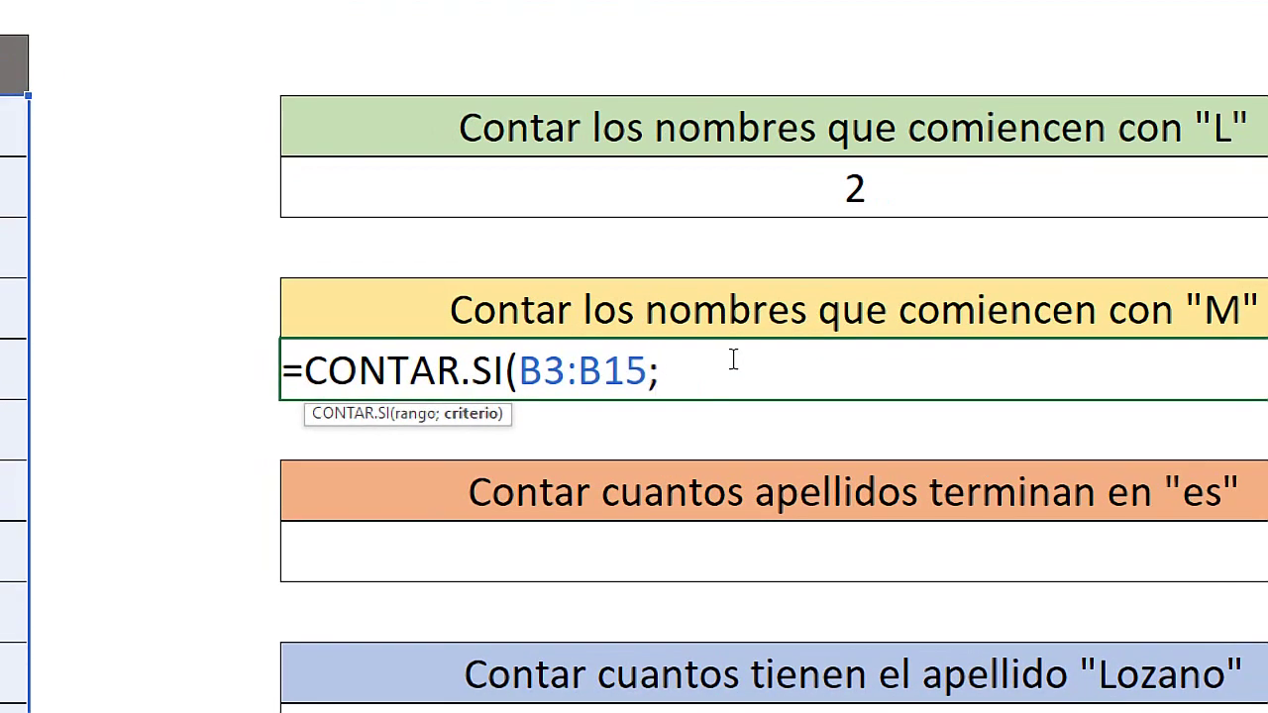
type("\"")
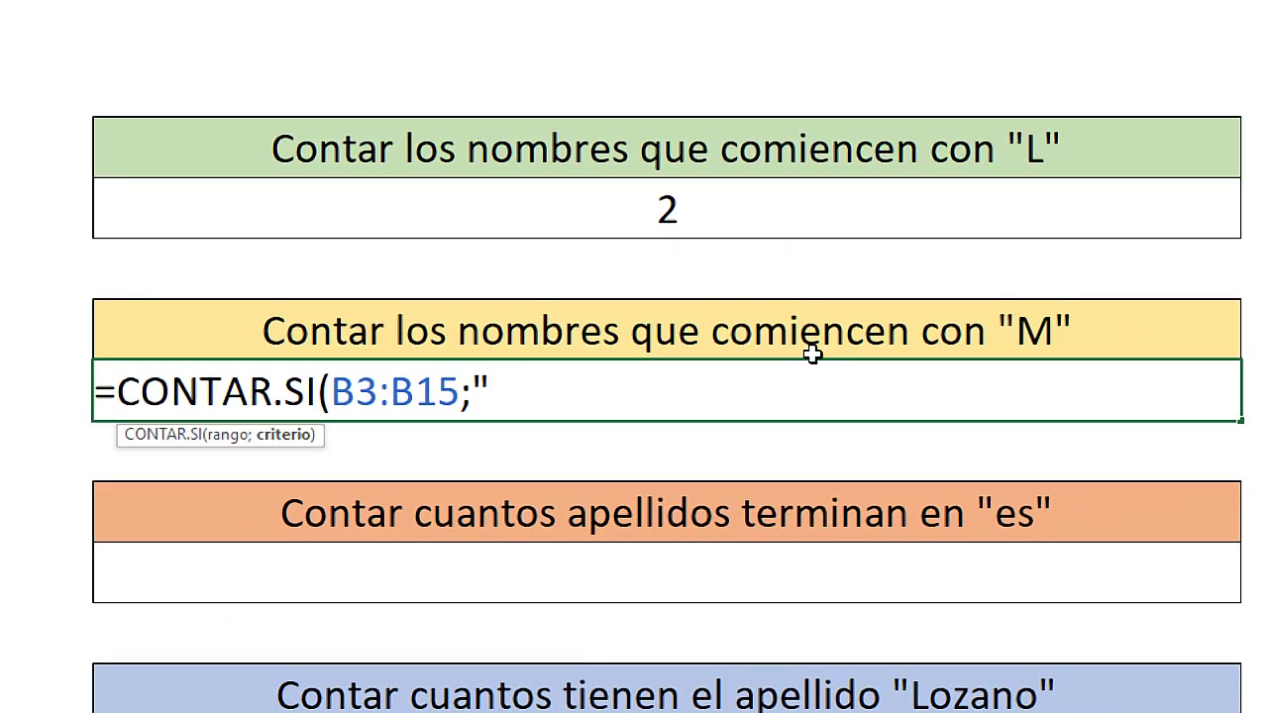
type("M")
type("*")
left_click(813, 355)
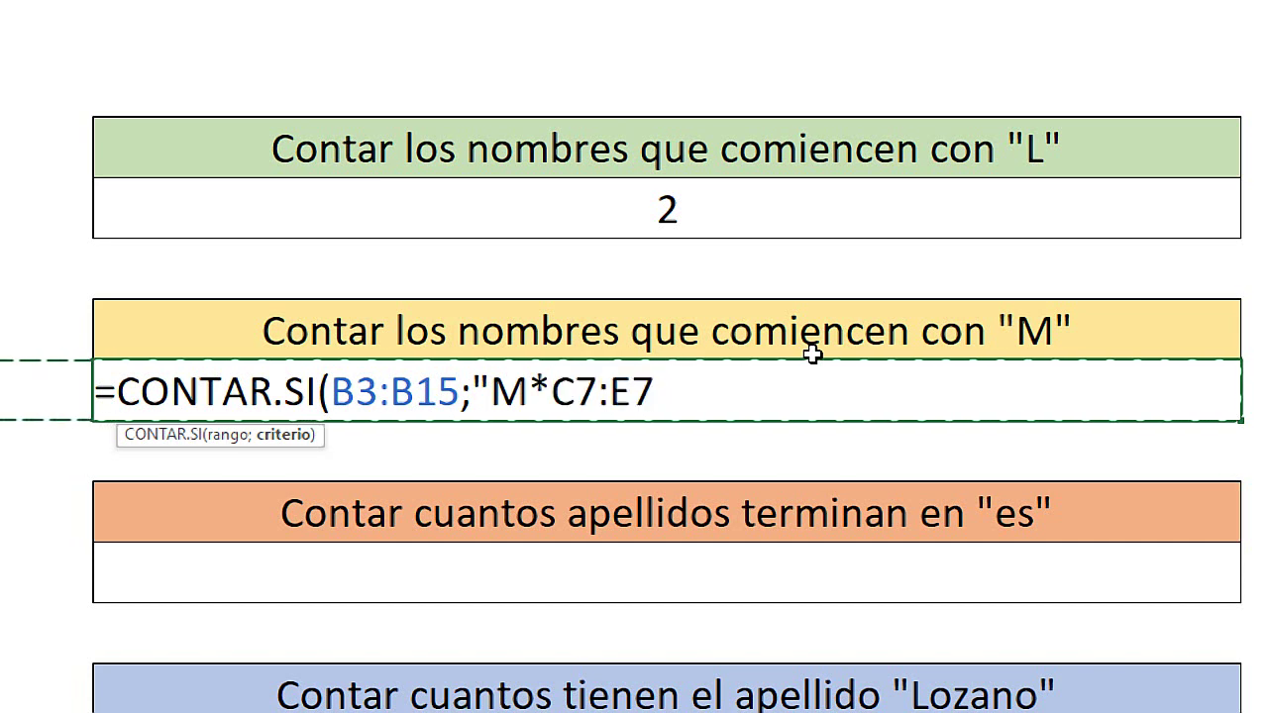
key("BackSpace")
key("BackSpace")
key("BackSpace")
key("BackSpace")
key("BackSpace")
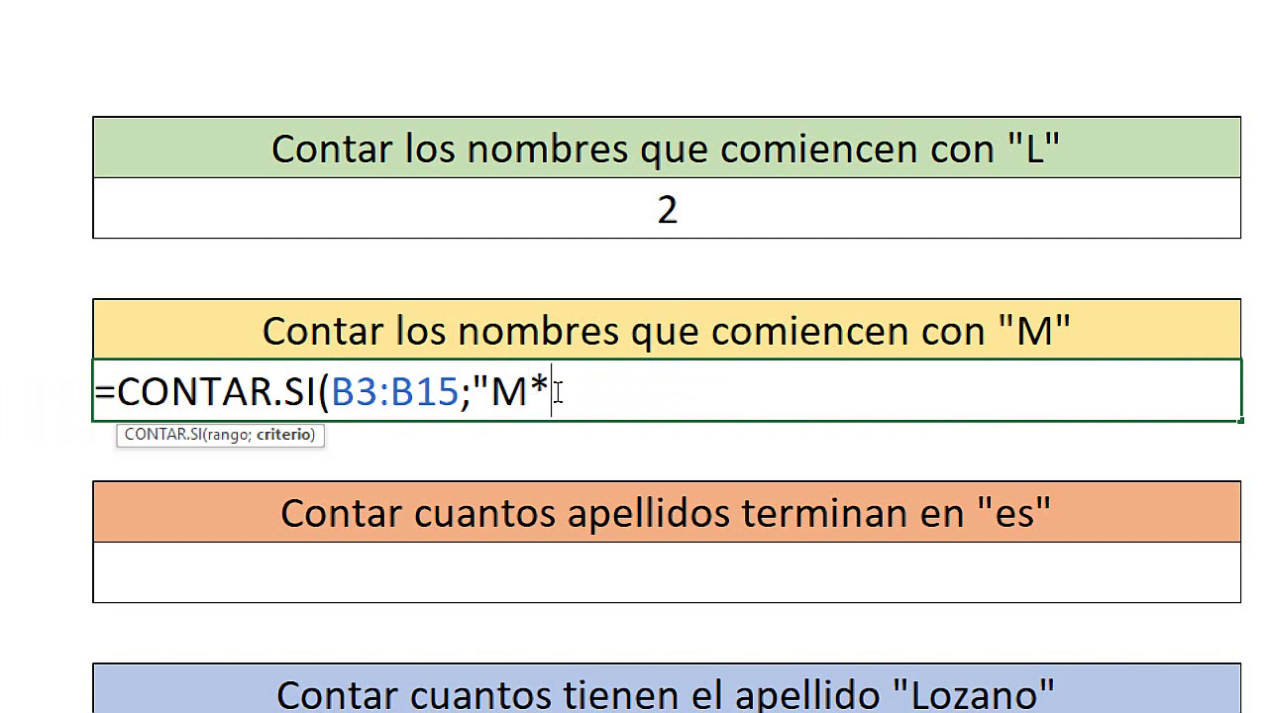
type("\")")
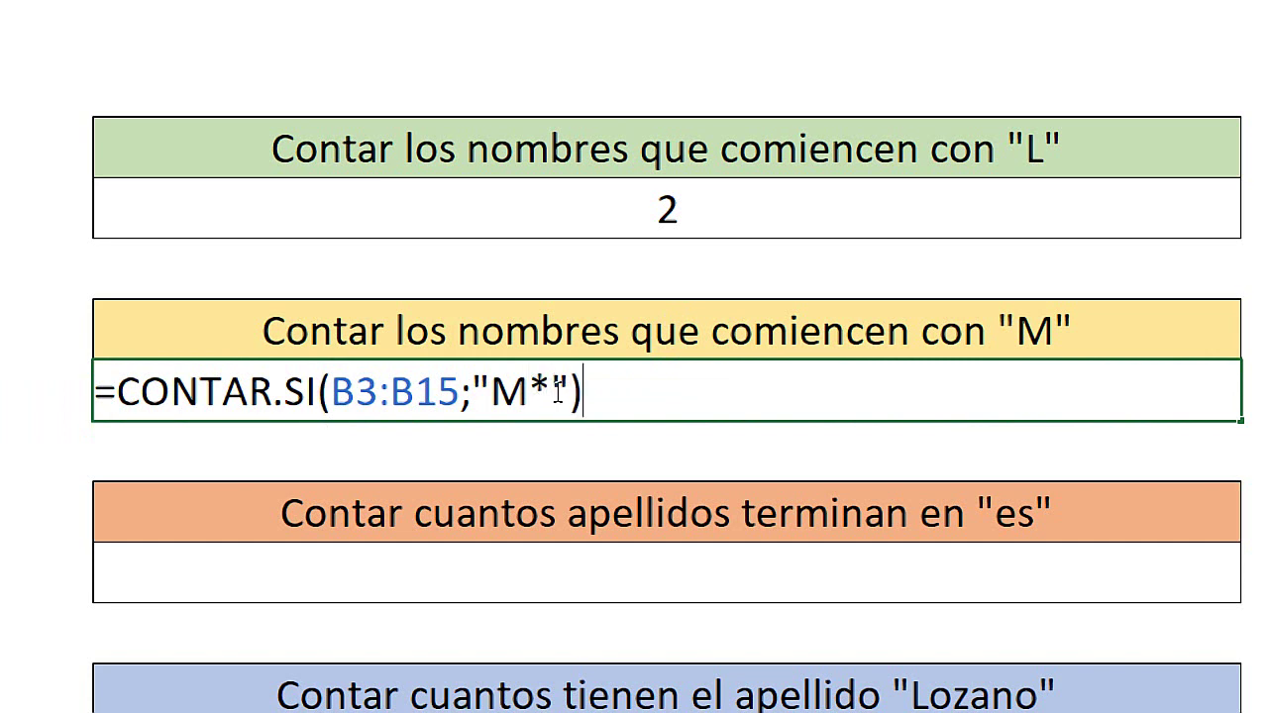
key("Return")
left_click(555, 392)
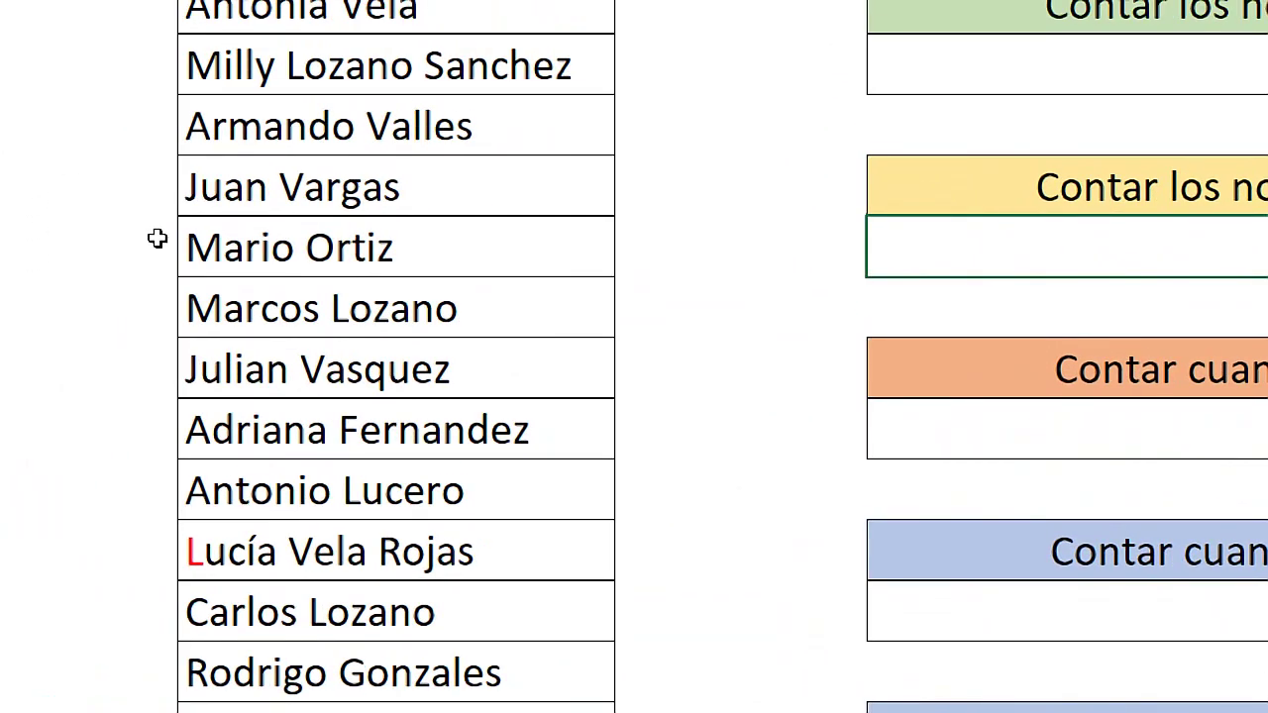
left_click(209, 300)
left_click(209, 236)
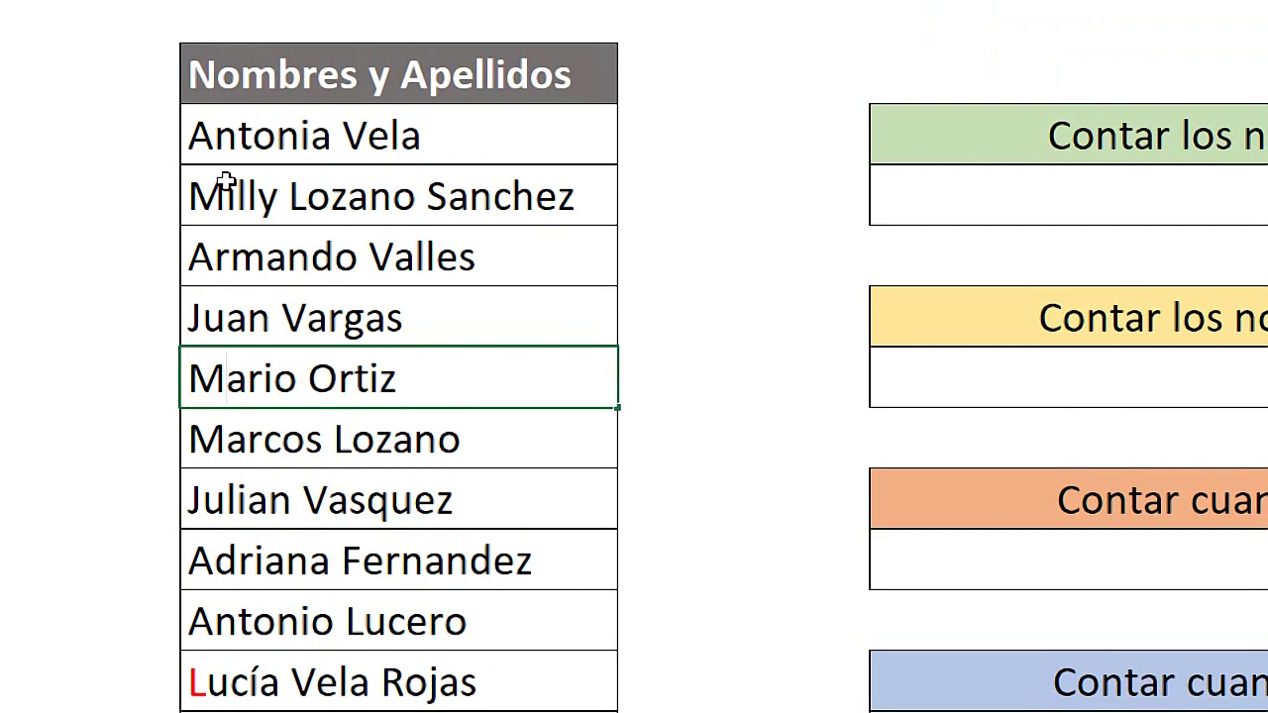
left_click(218, 196)
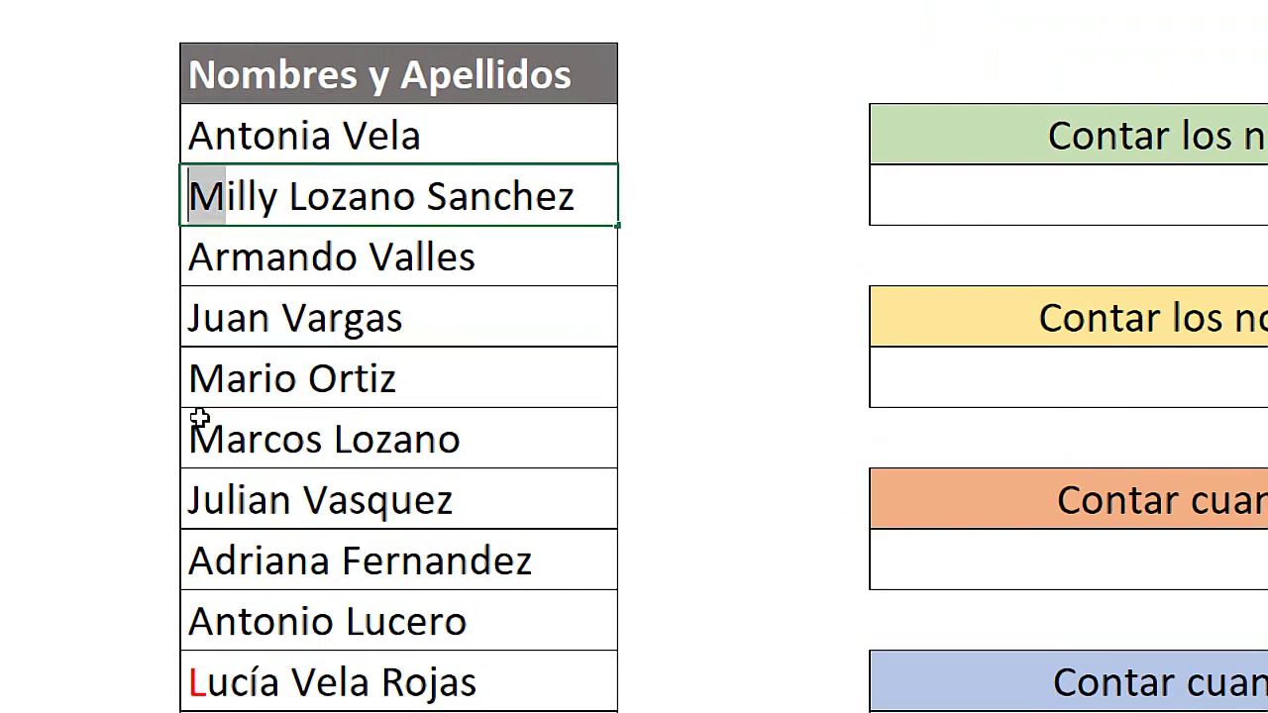
left_click(194, 379)
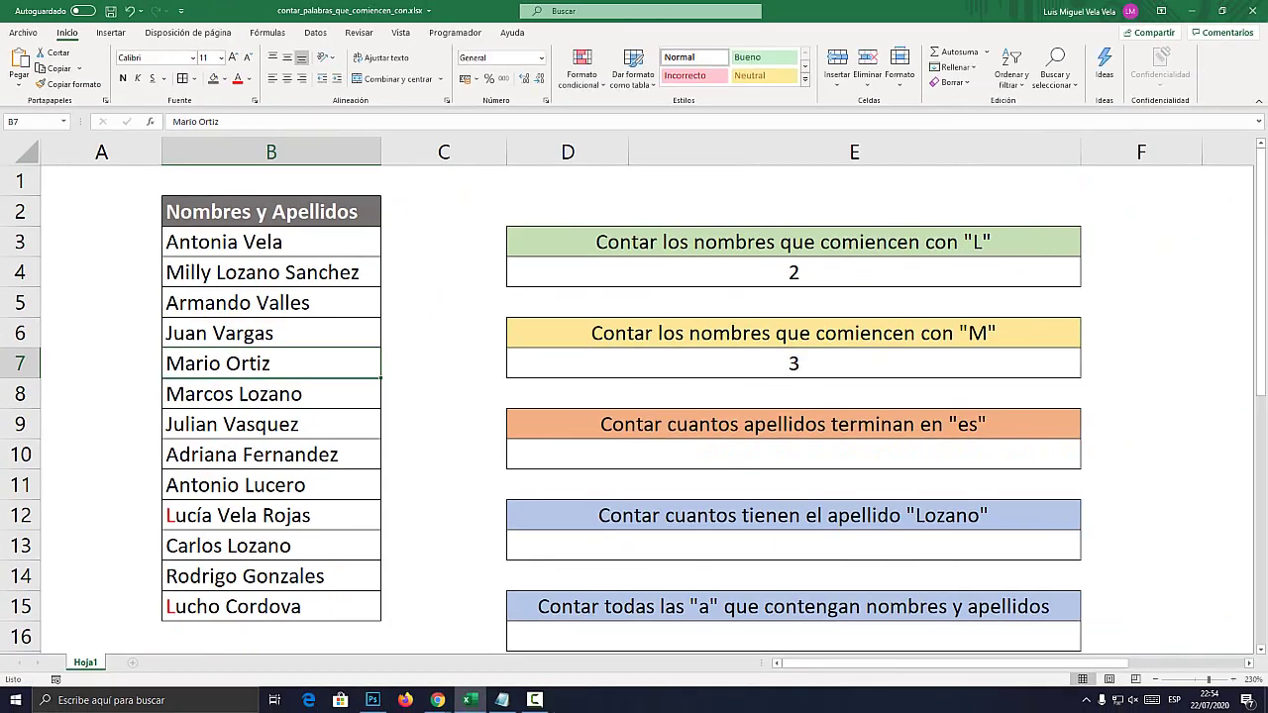
left_click(794, 454)
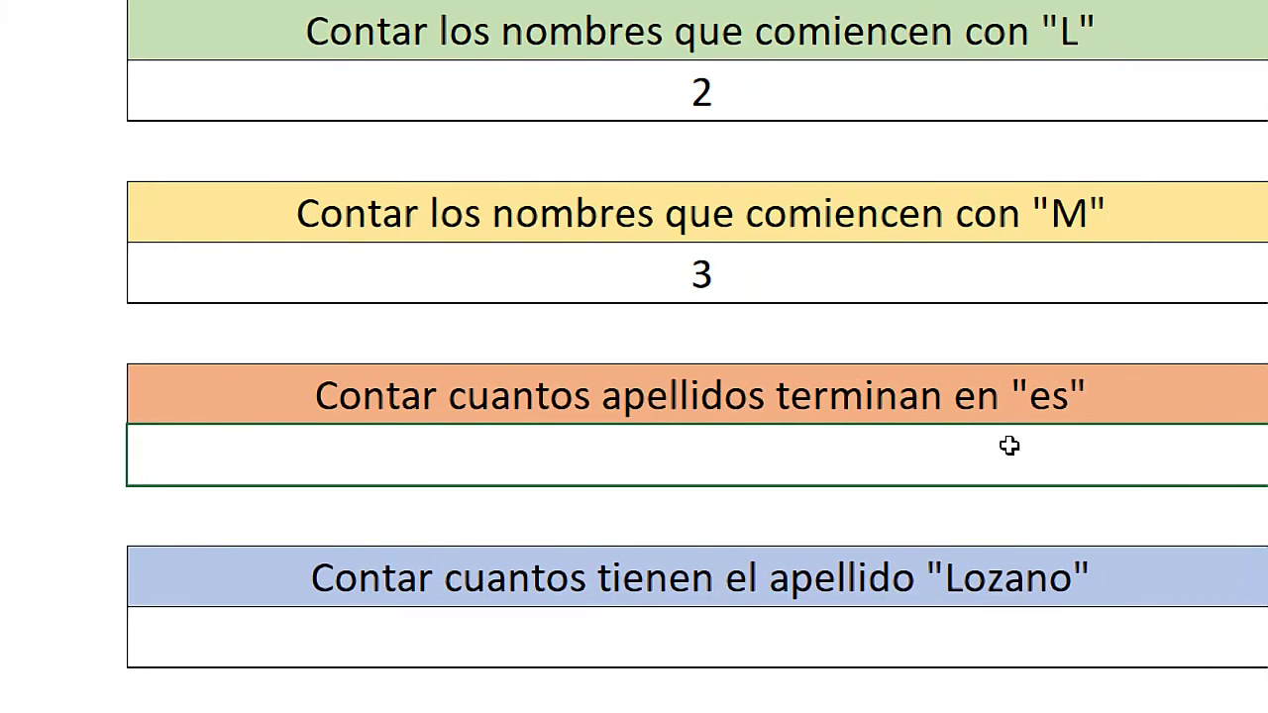
double_click(493, 394)
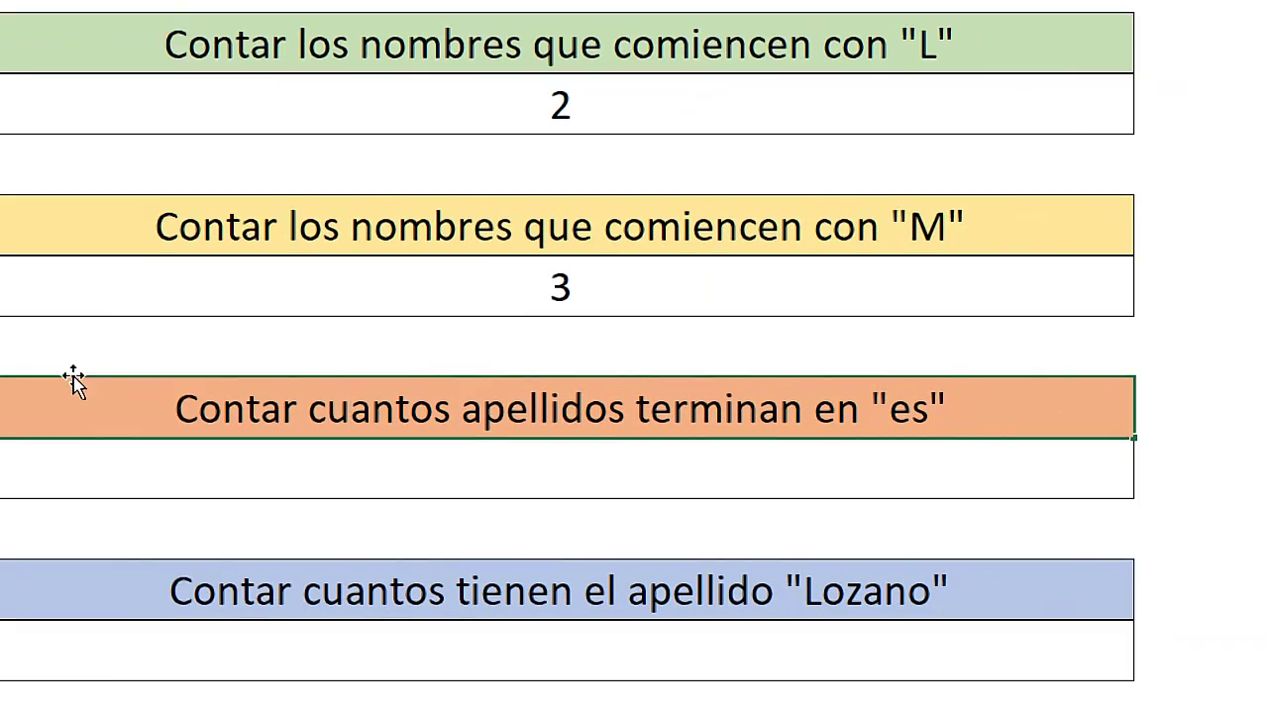
key("Escape")
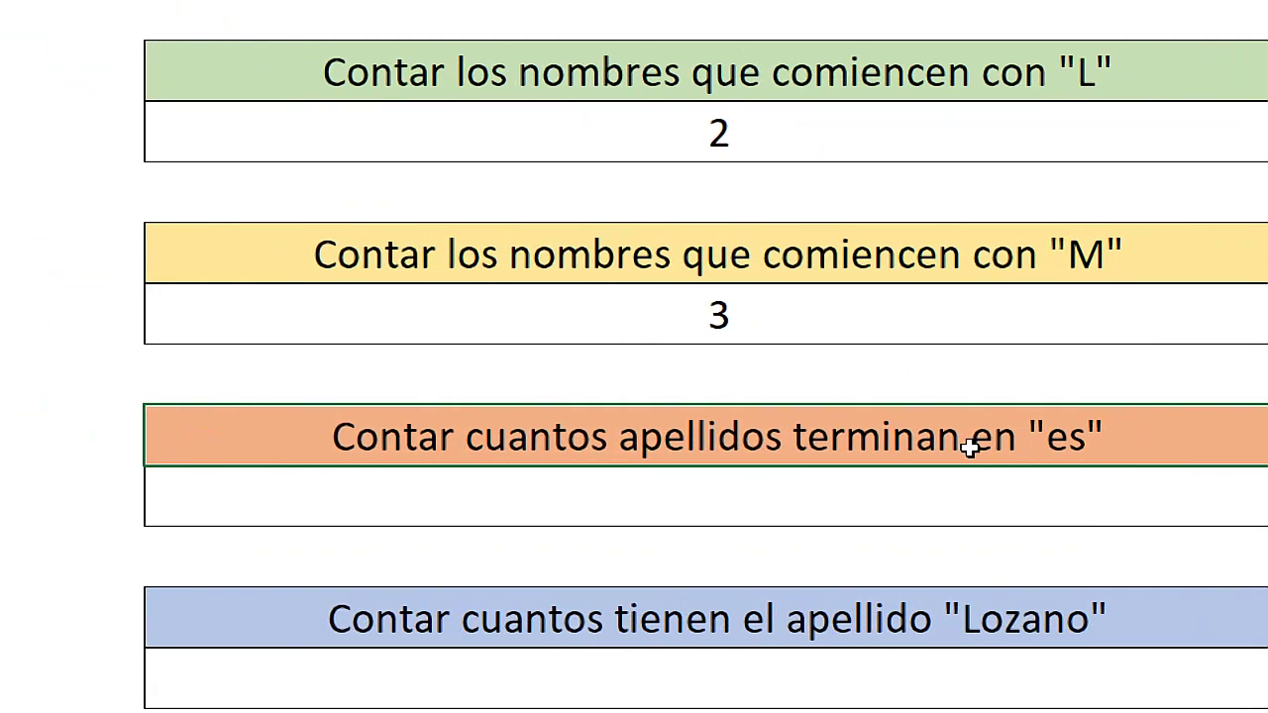
double_click(1053, 441)
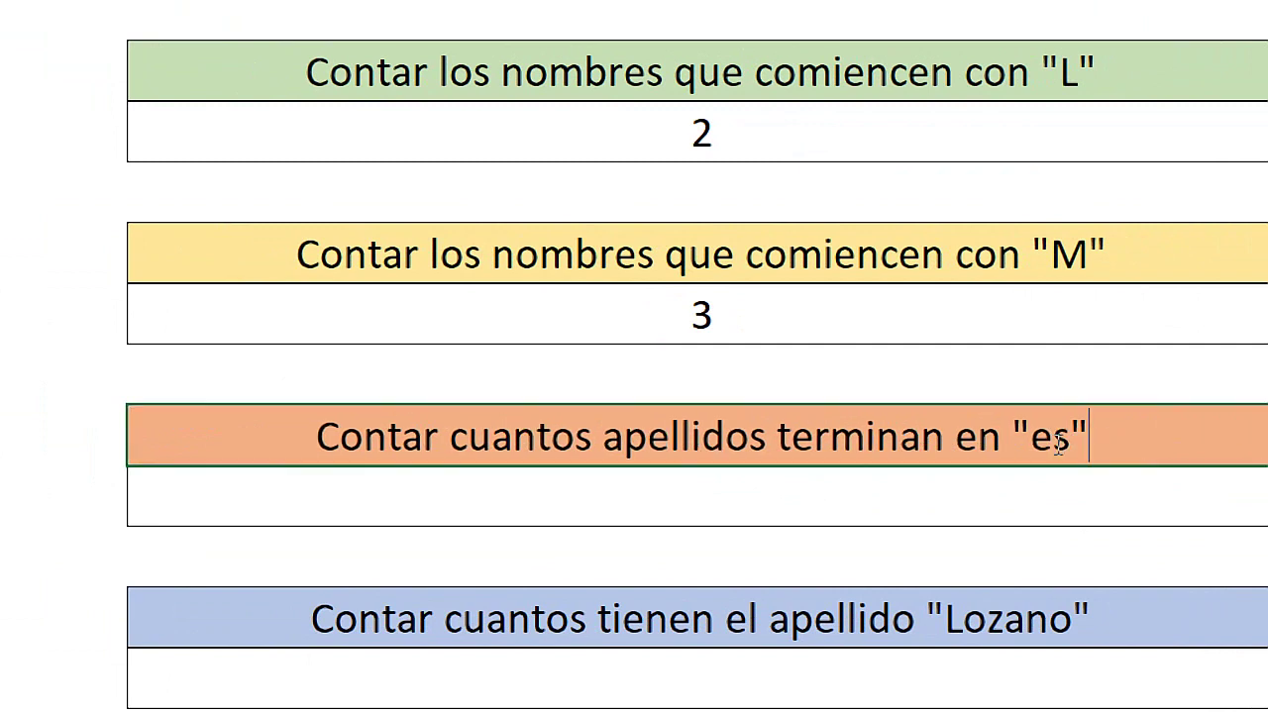
left_click_drag(1070, 446, 1036, 444)
left_click_drag(1072, 444, 1031, 444)
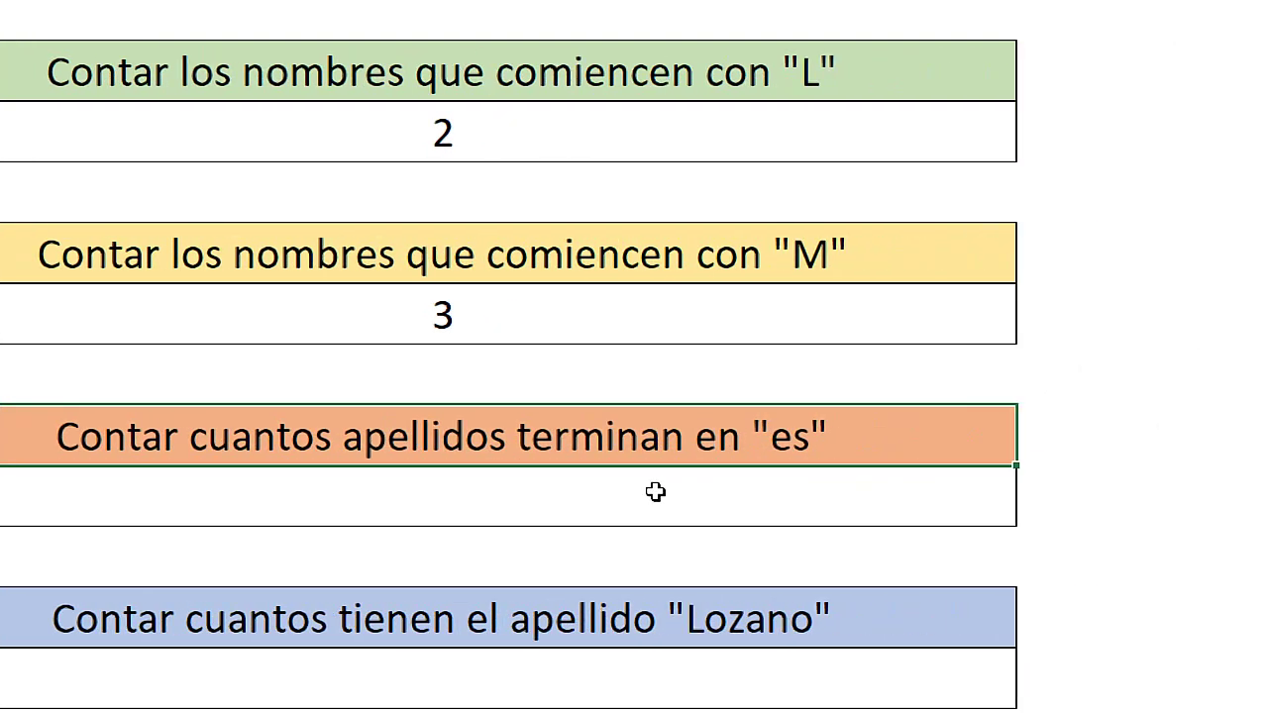
left_click(535, 493)
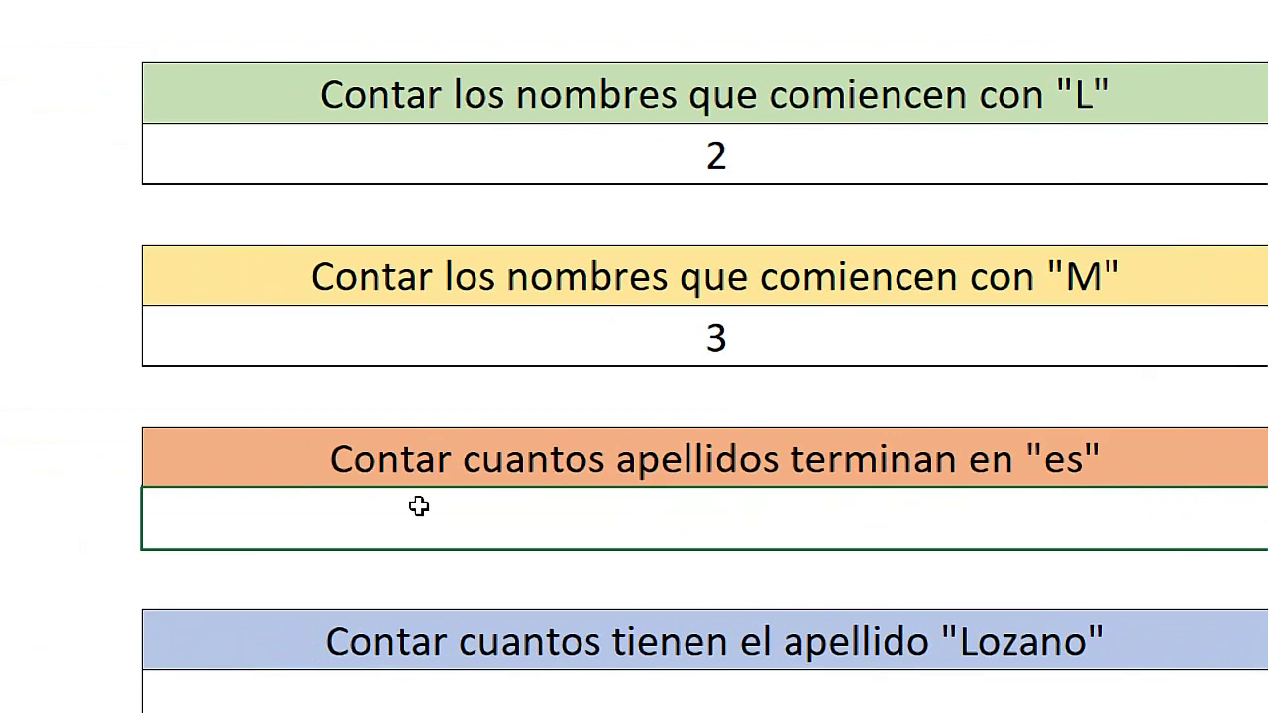
Start the answer formula =CONTAR.SI(B3:B15; with an "es" criterion in the orange question's cell
type("=CONTA")
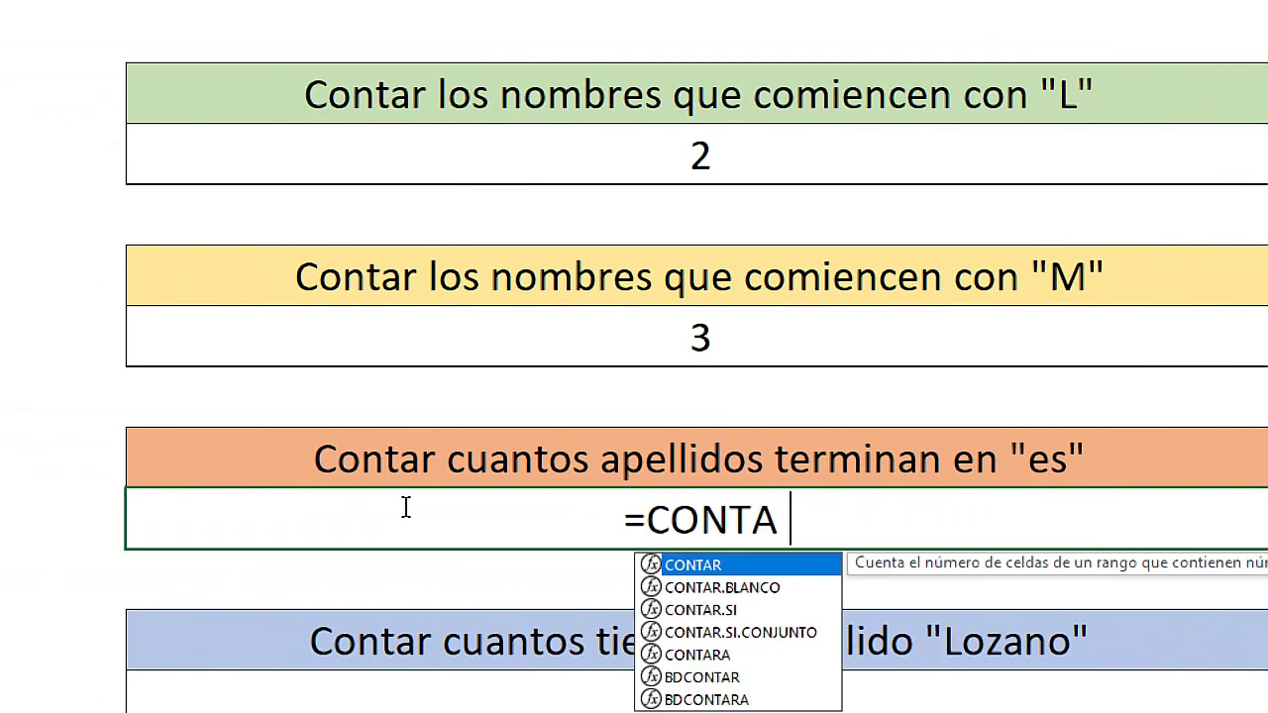
type("R.SI(")
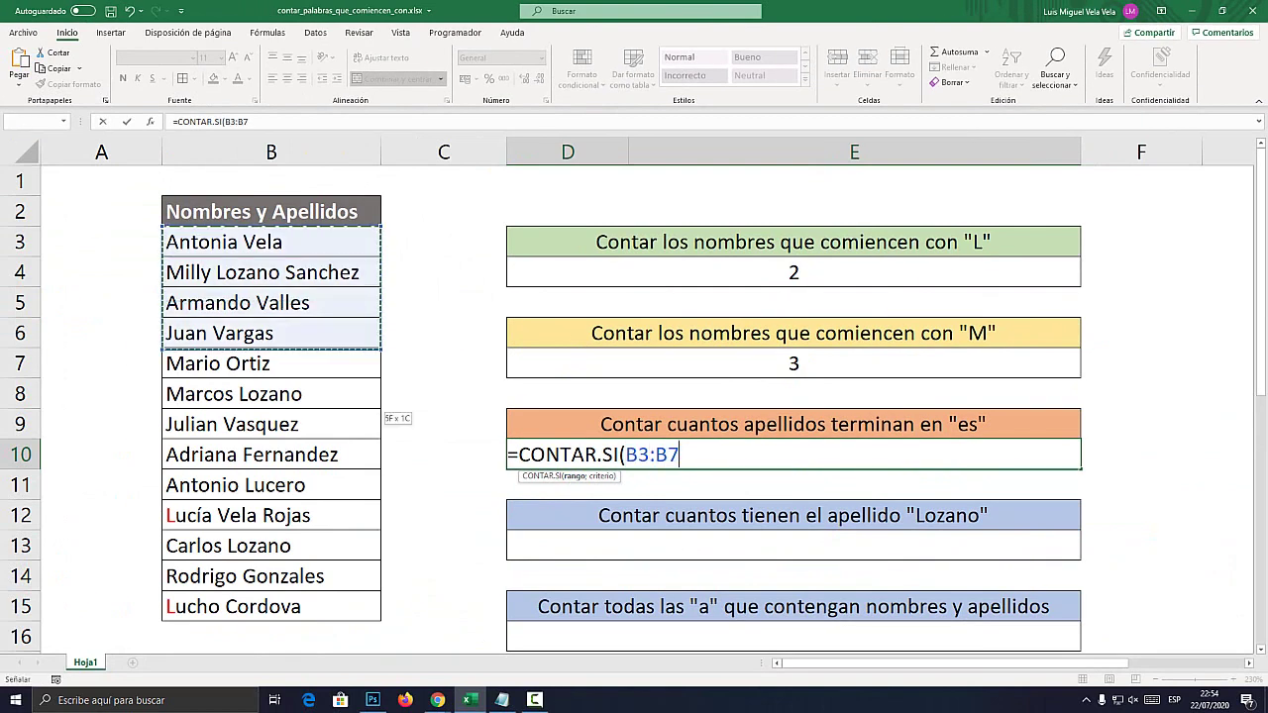
left_click_drag(267, 242, 371, 610)
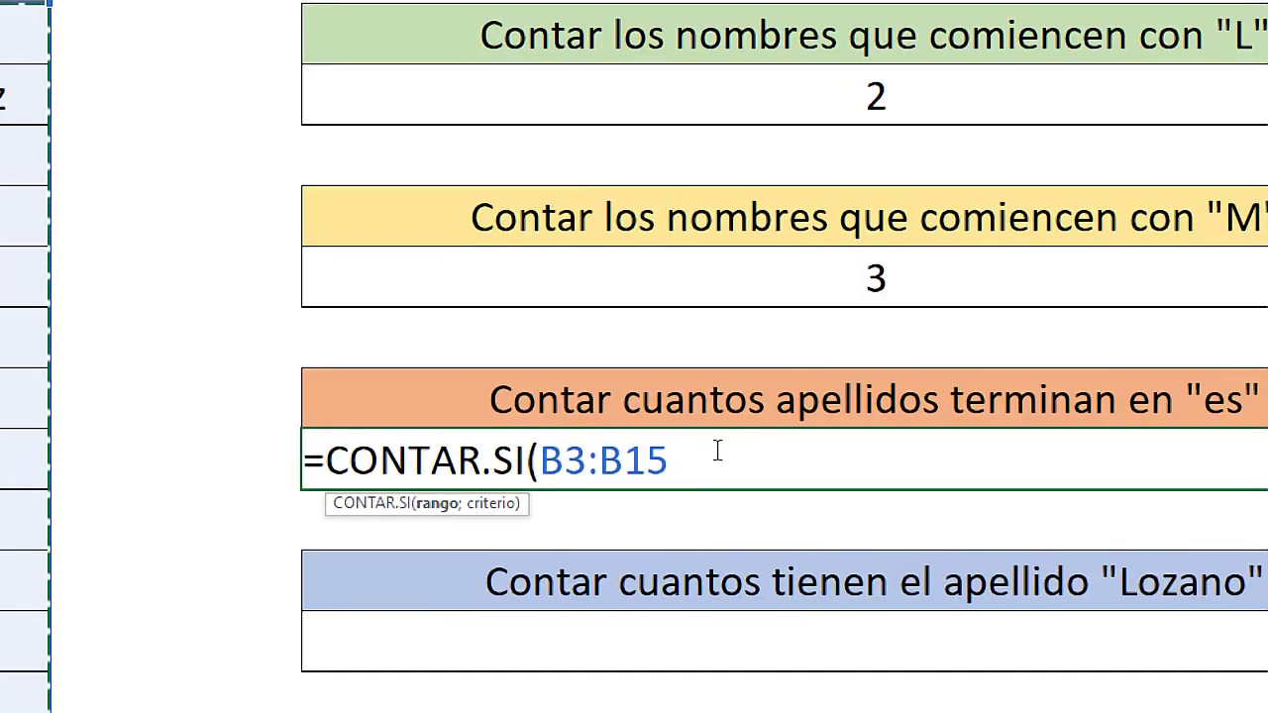
type(";")
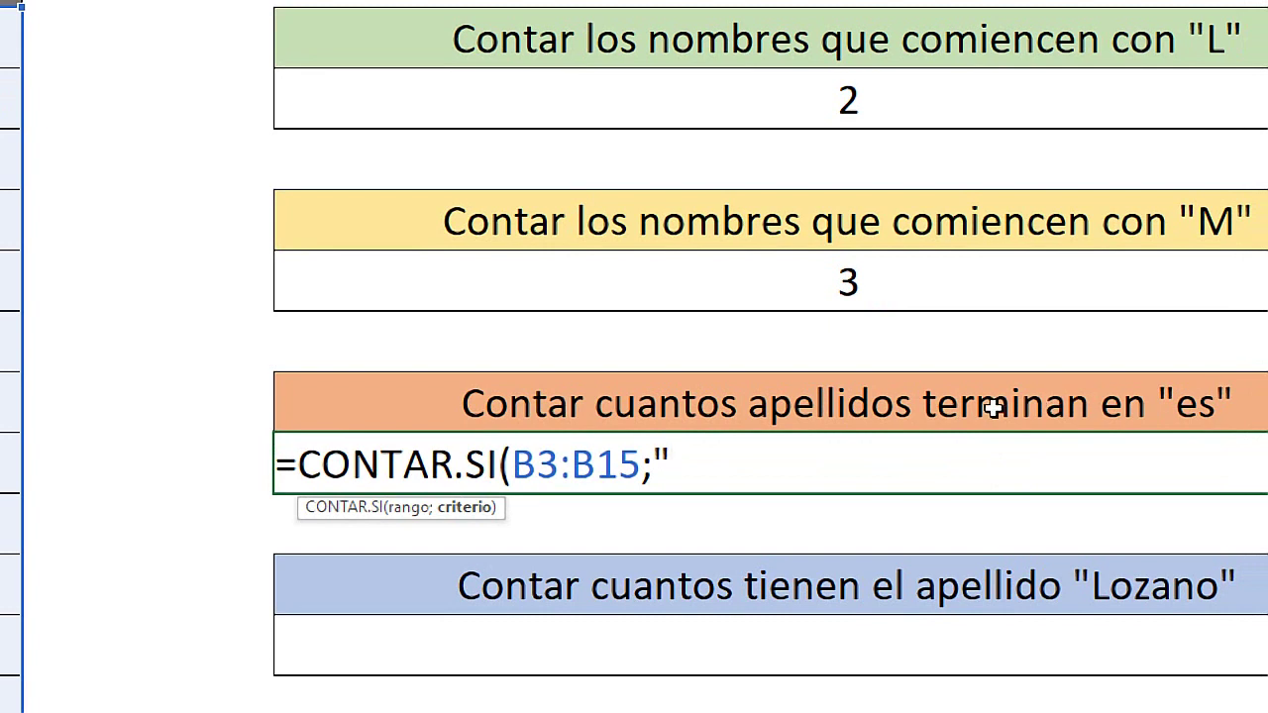
type("S")
key("BackSpace")
key("BackSpace")
type("es")
type("*")
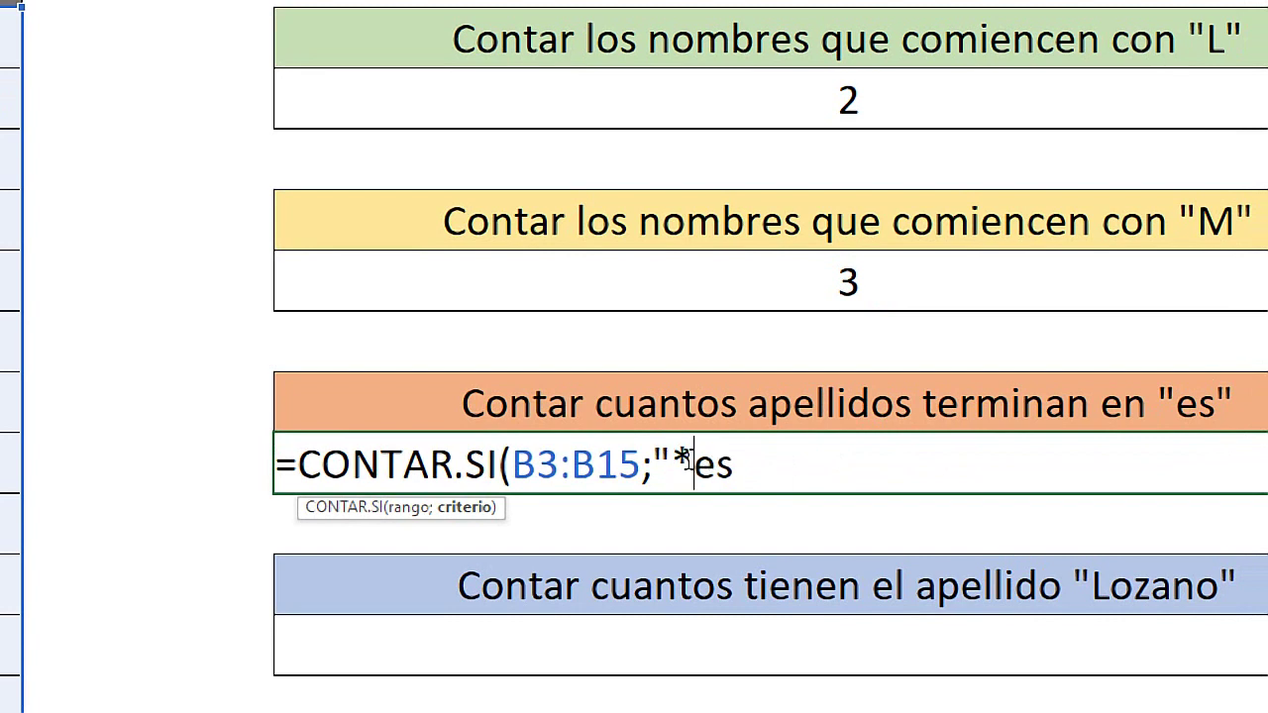
Fix the criterion to "*es" and commit =CONTAR.SI(B3:B15;"*es"), giving 2
key("shift+Left")
left_click(693, 464)
key("shift+Left")
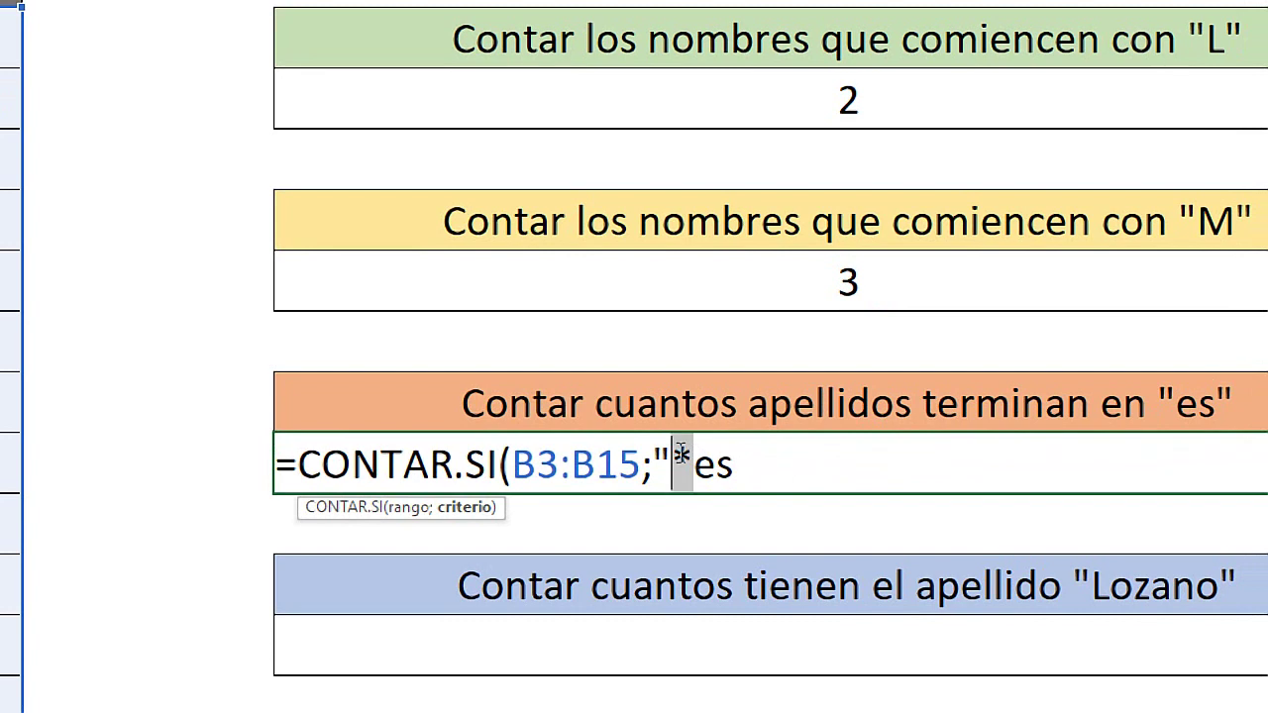
left_click(693, 463)
key("shift+Left")
left_click_drag(697, 464, 736, 464)
left_click(748, 463)
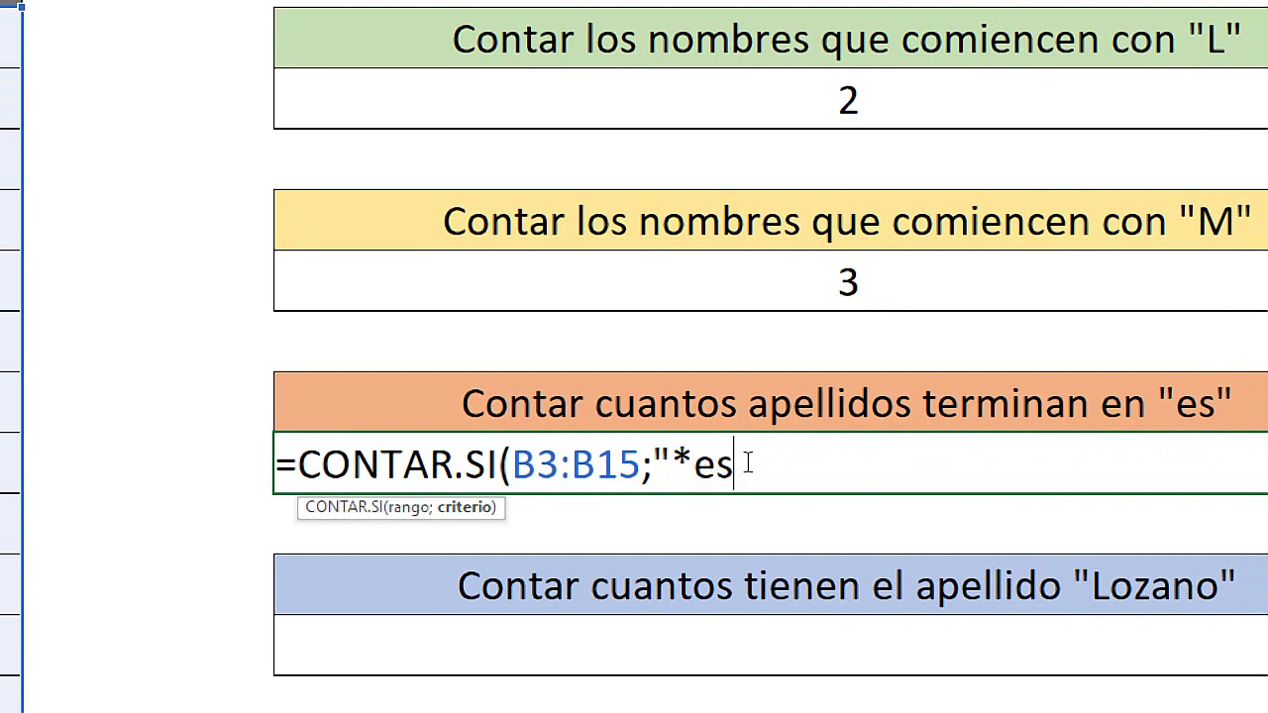
type(")")
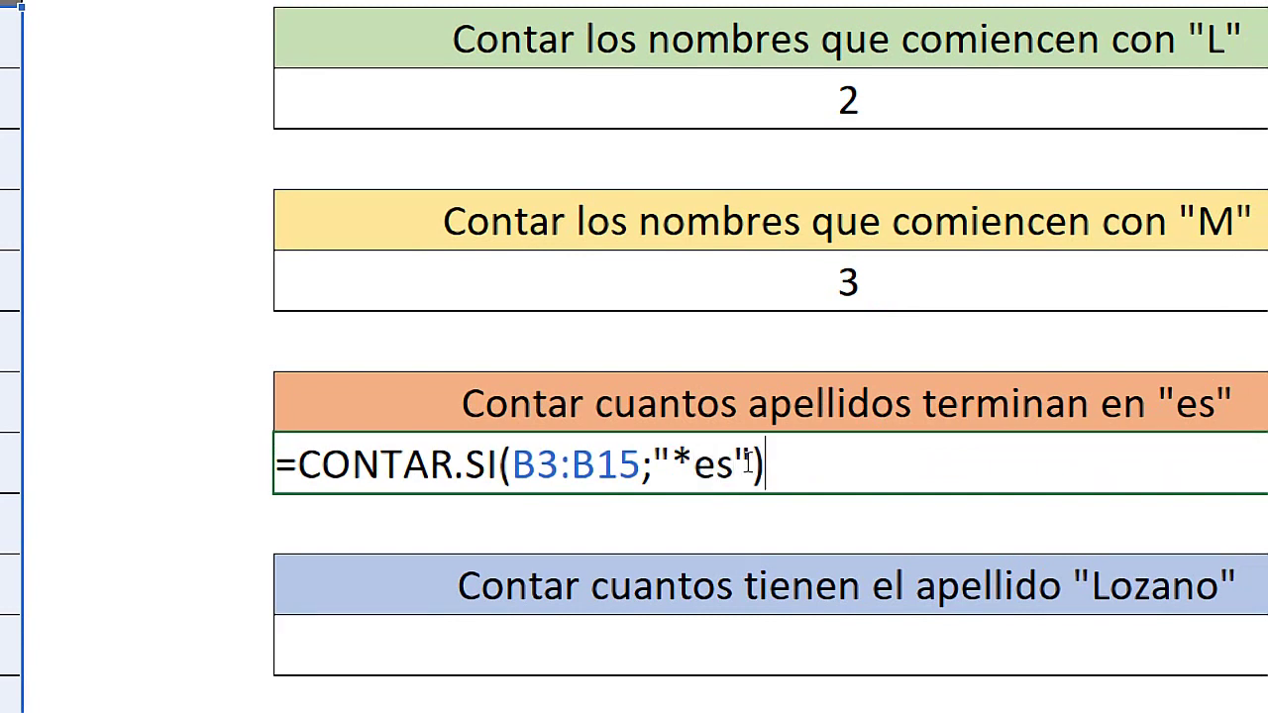
key("Return")
left_click(745, 462)
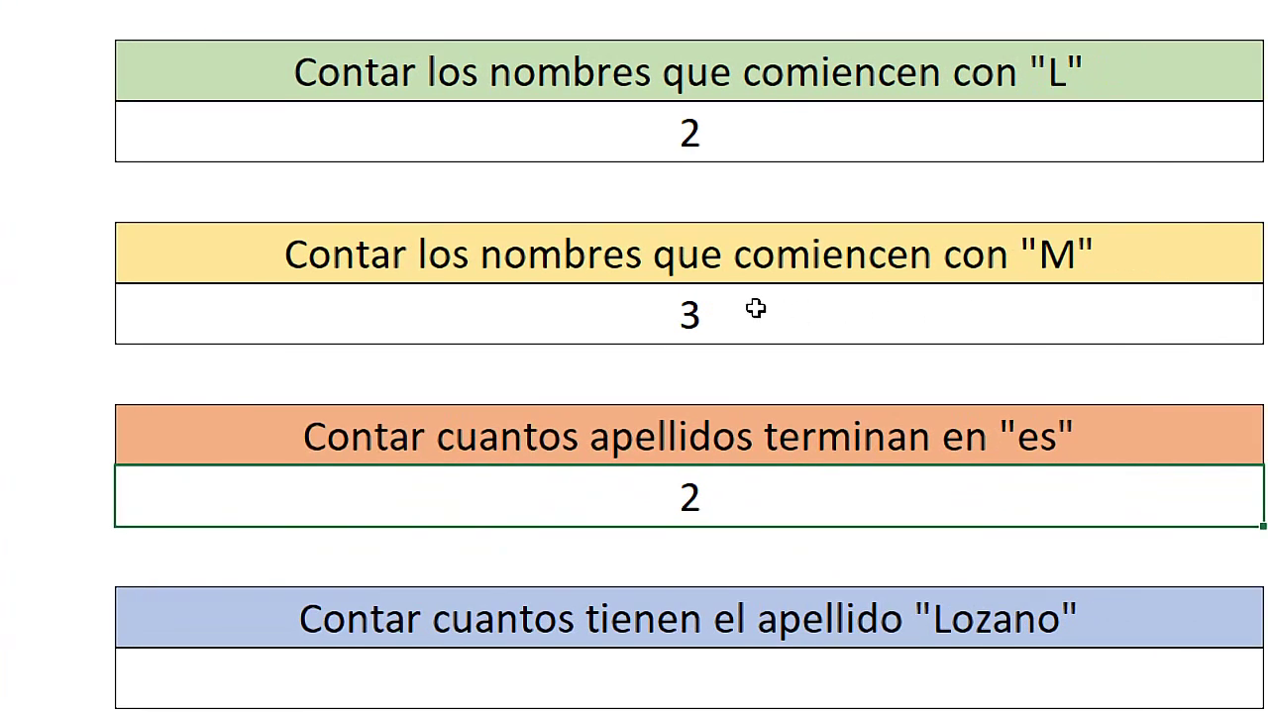
double_click(756, 310)
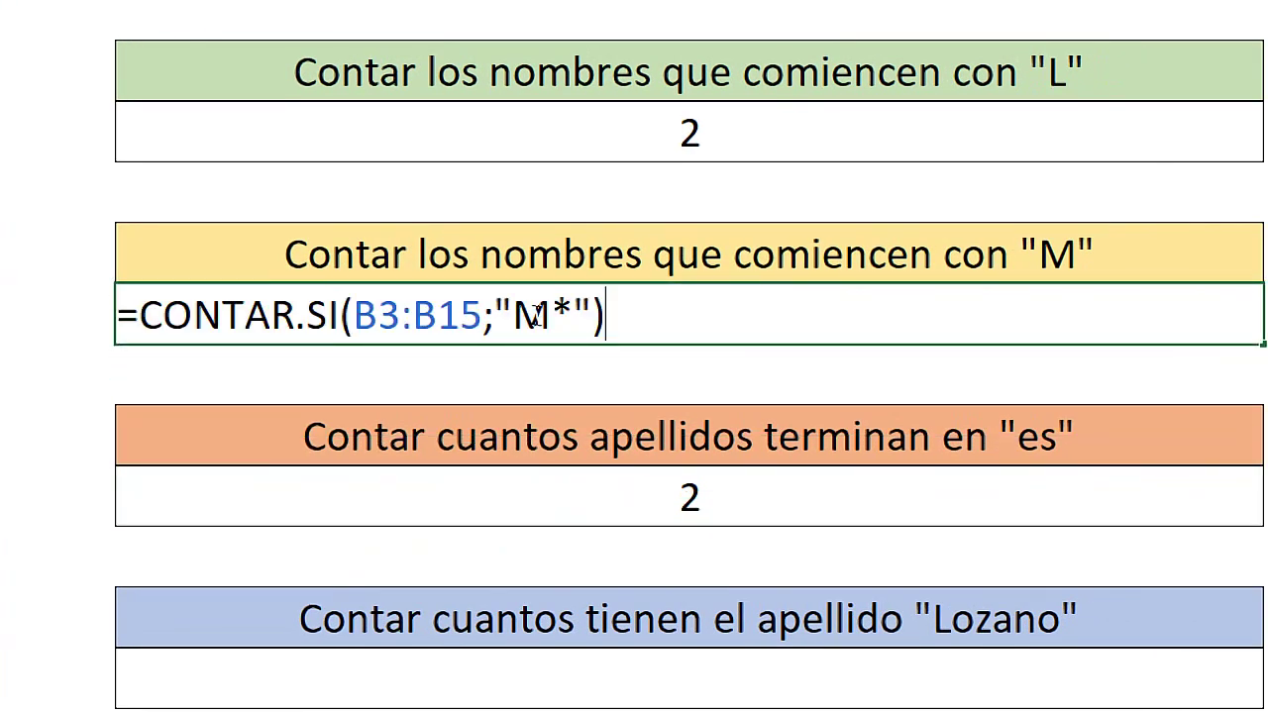
left_click_drag(577, 315, 552, 317)
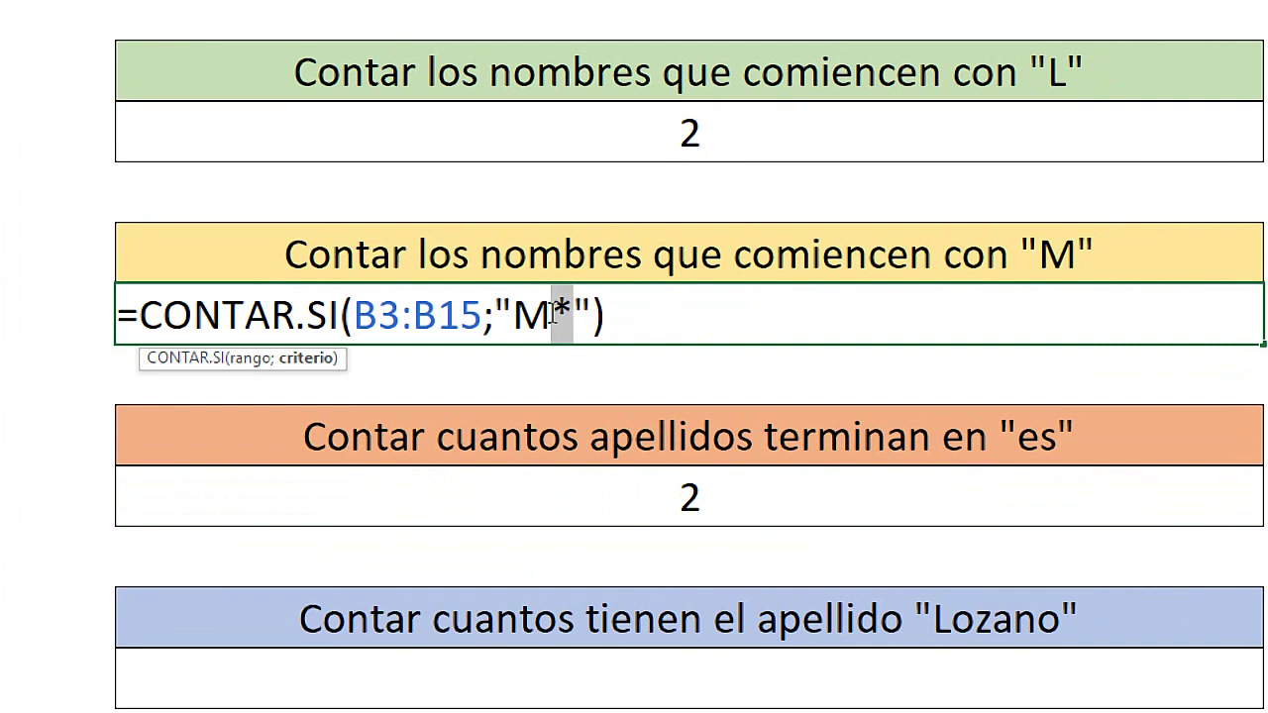
left_click_drag(551, 315, 515, 315)
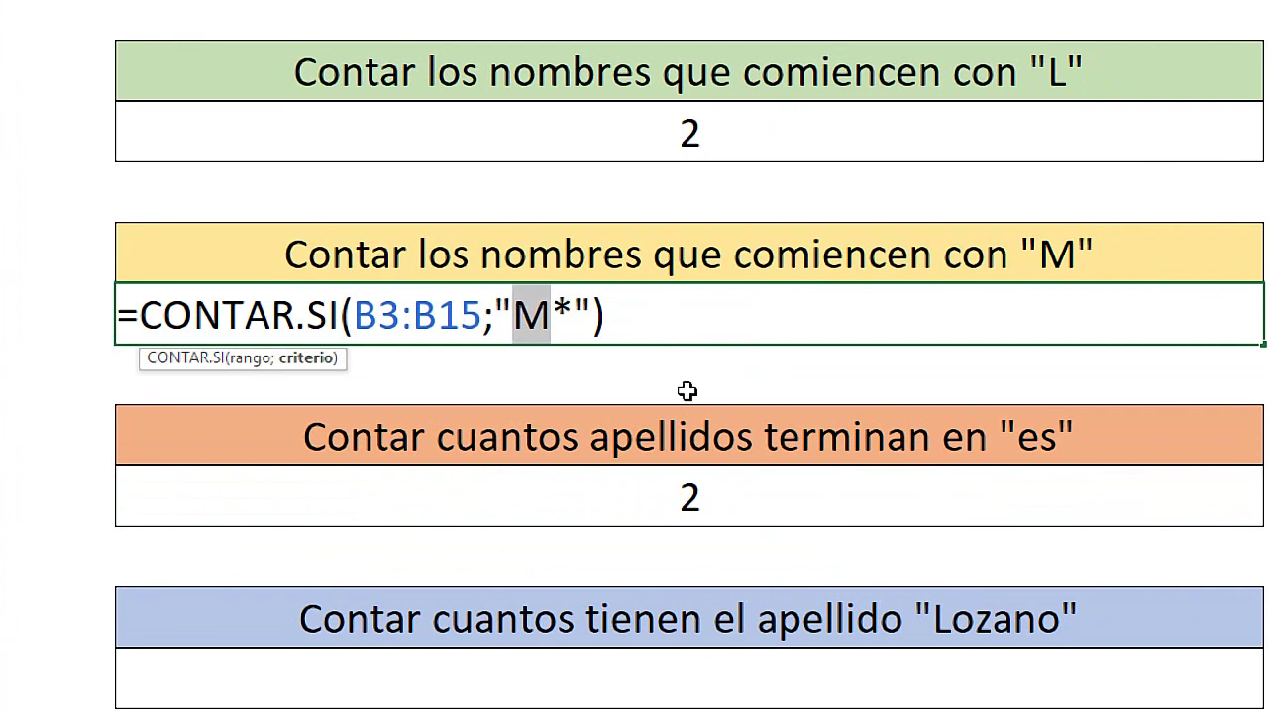
key("Return")
left_click(686, 498)
double_click(686, 497)
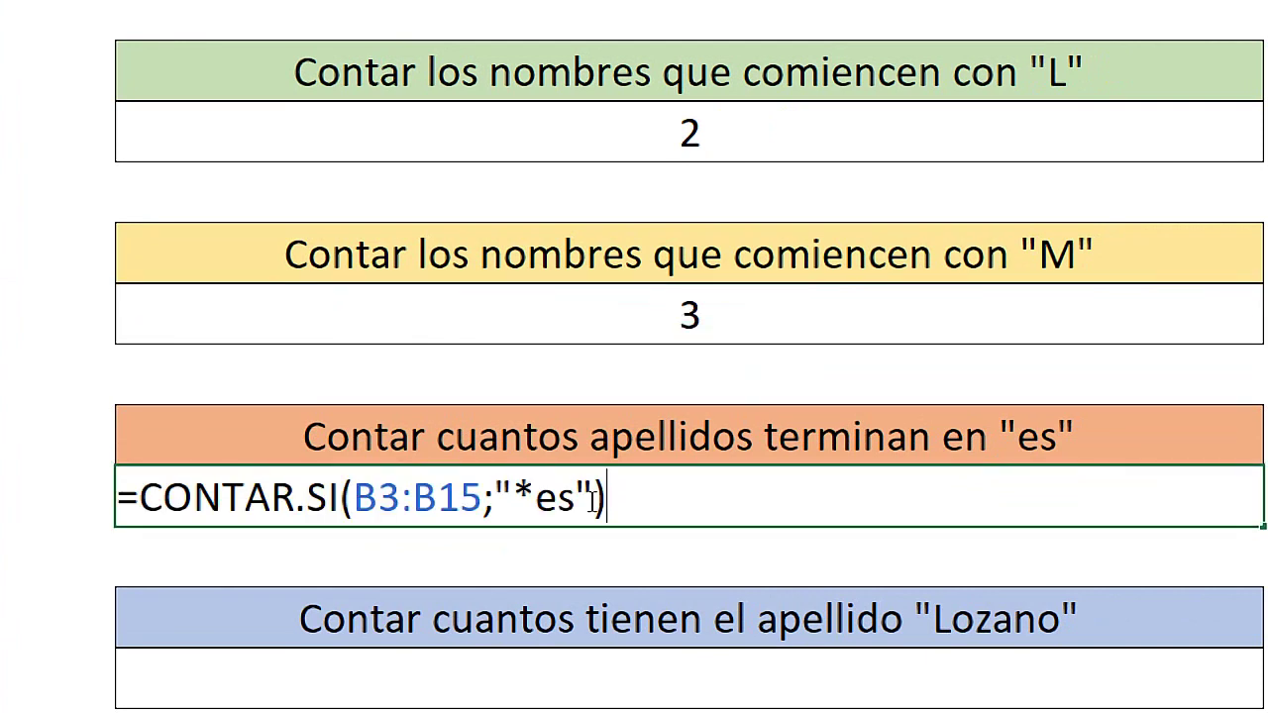
left_click_drag(535, 496, 512, 495)
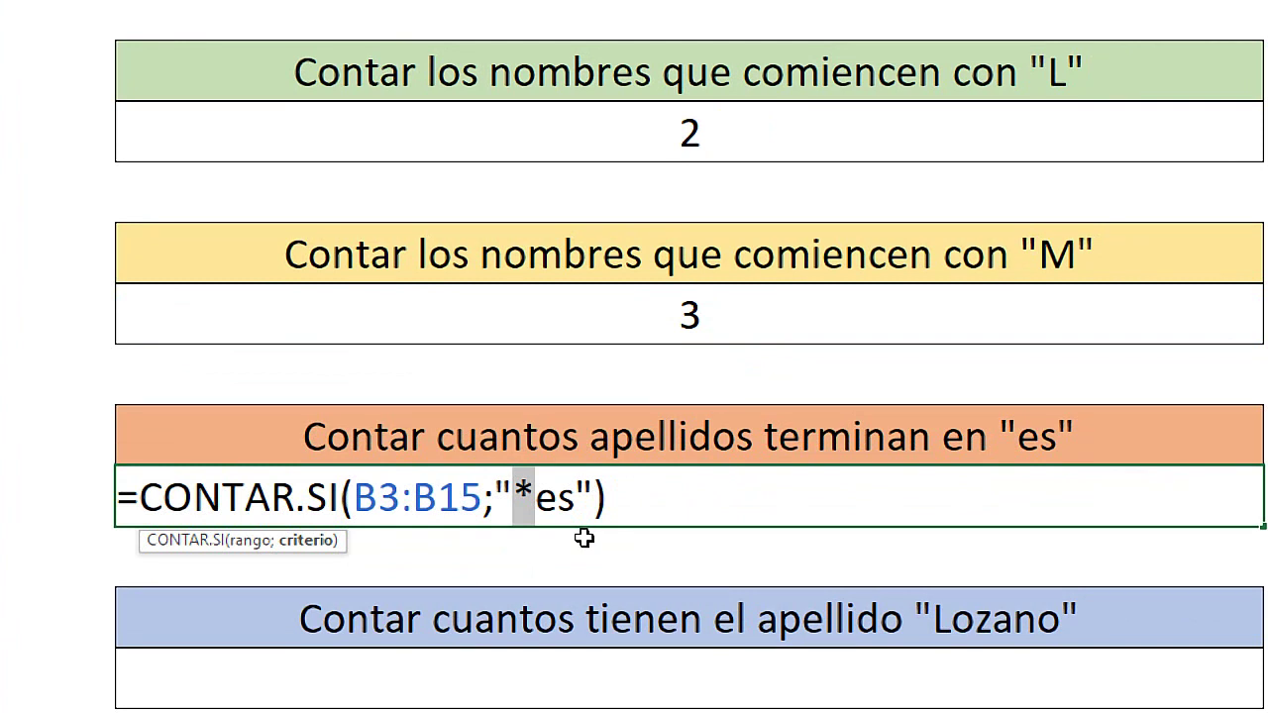
left_click_drag(581, 498, 536, 498)
left_click(576, 499)
left_click(577, 499)
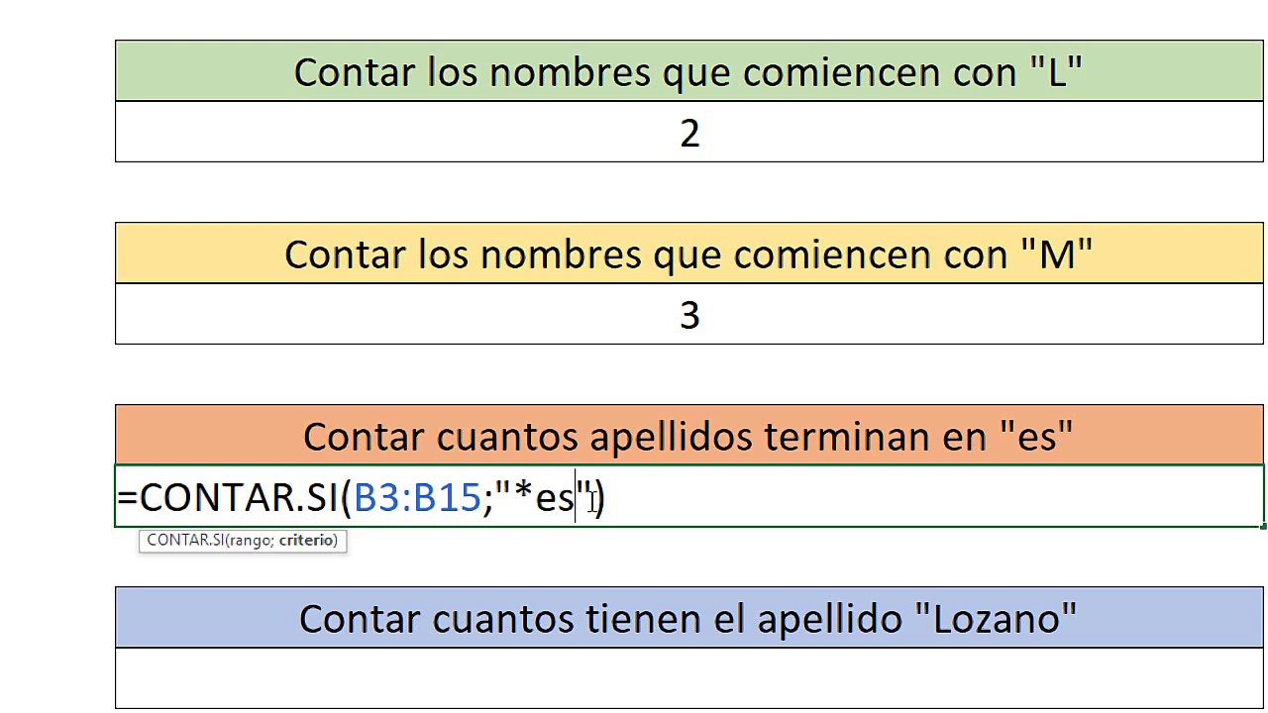
left_click(618, 496)
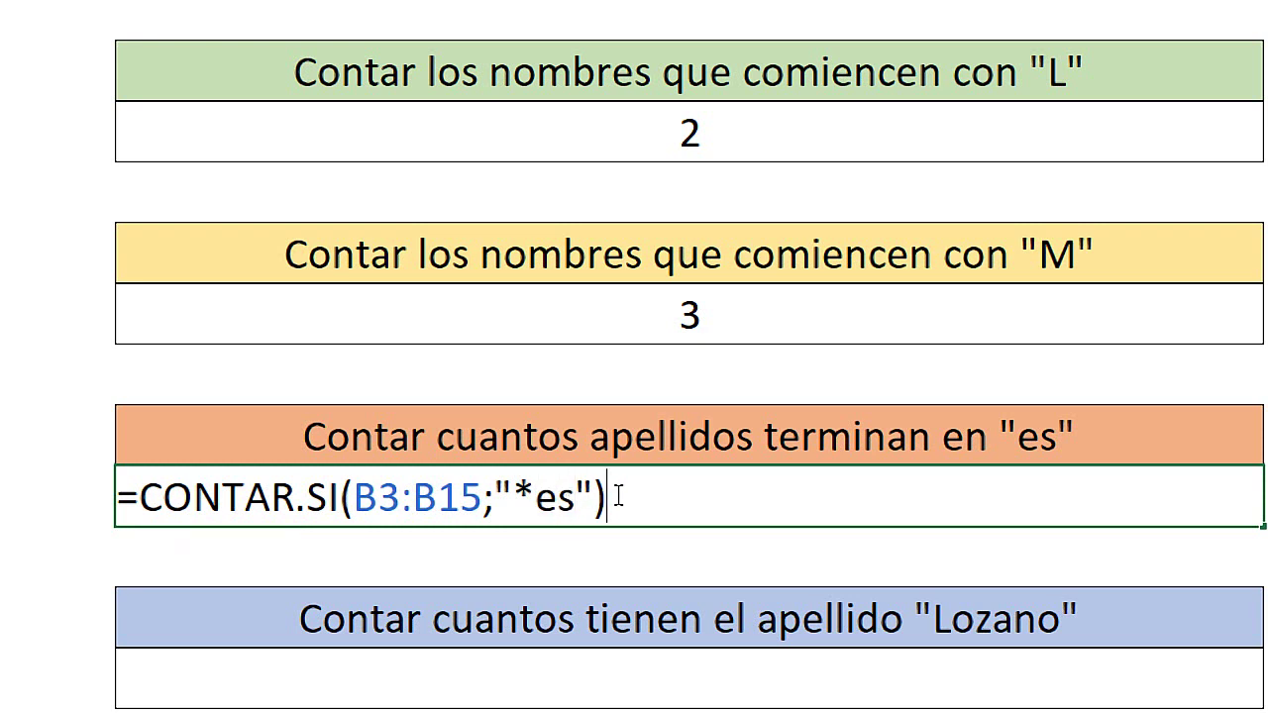
key("Return")
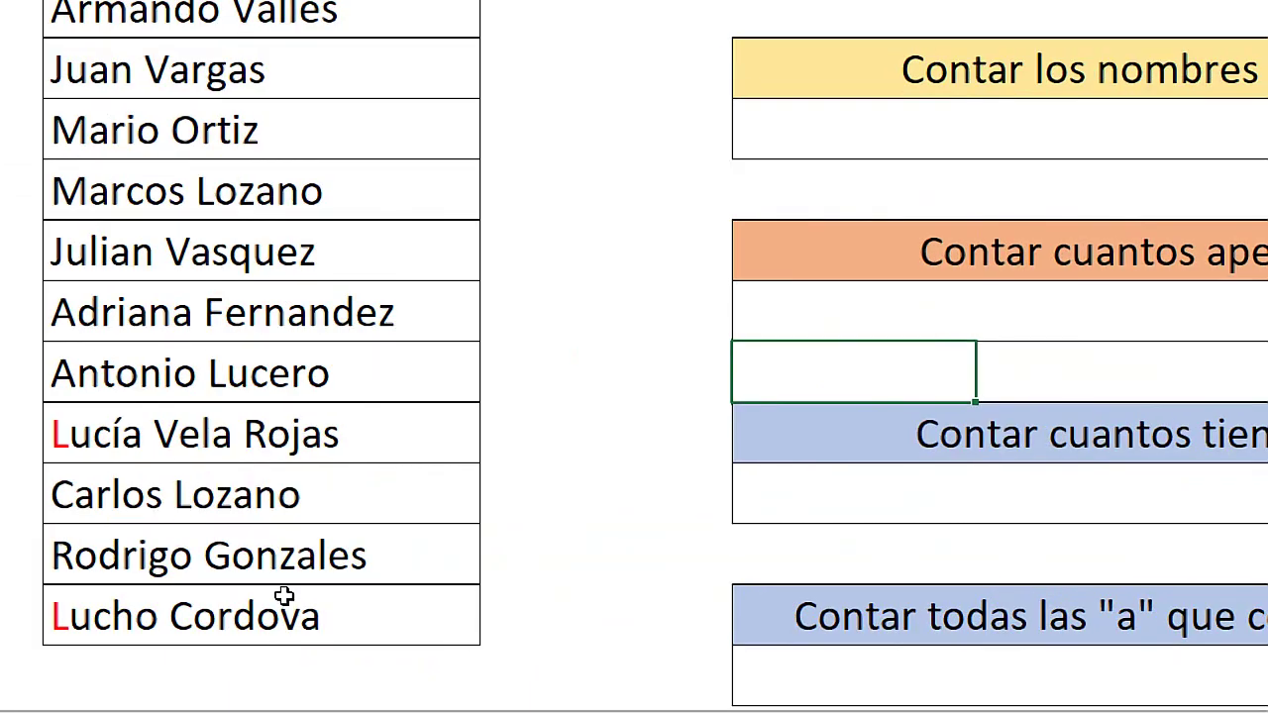
Respell the surname Sanchez as Sanches in the name list entry B4
left_click(288, 576)
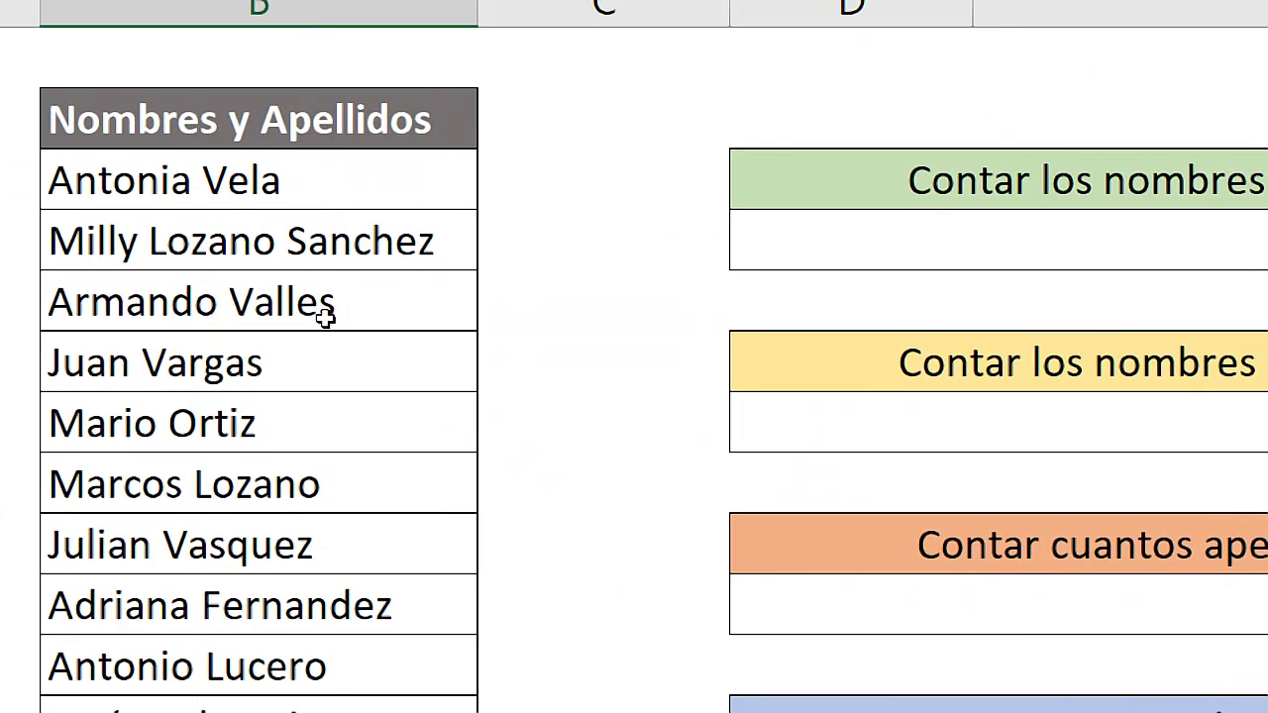
double_click(326, 308)
left_click_drag(342, 311, 298, 307)
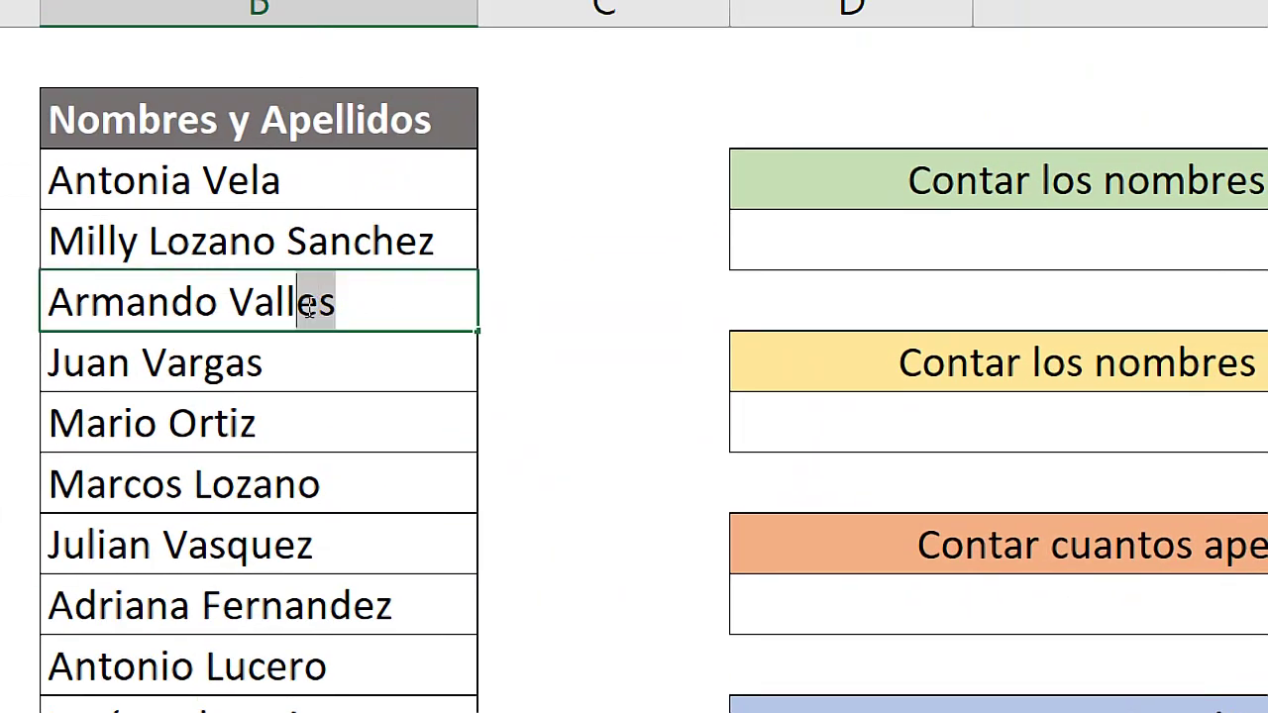
left_click(261, 179)
left_click(416, 240)
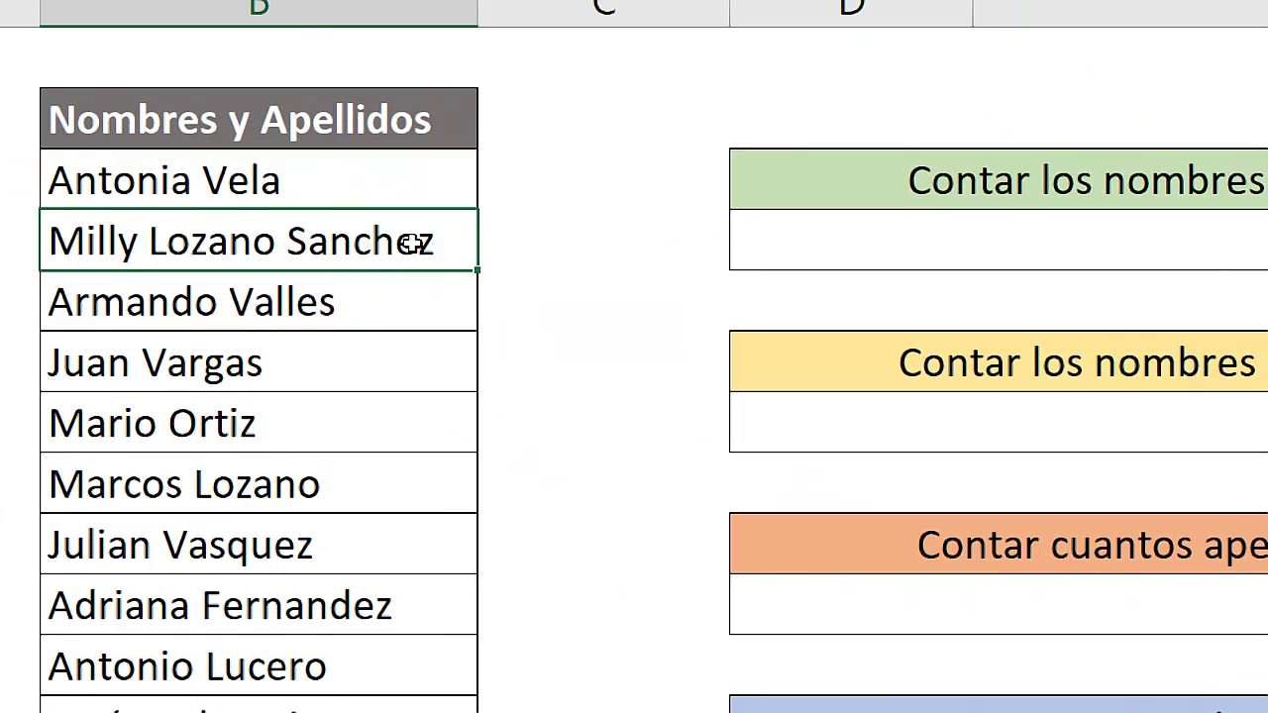
key("F2")
key("BackSpace")
type("s")
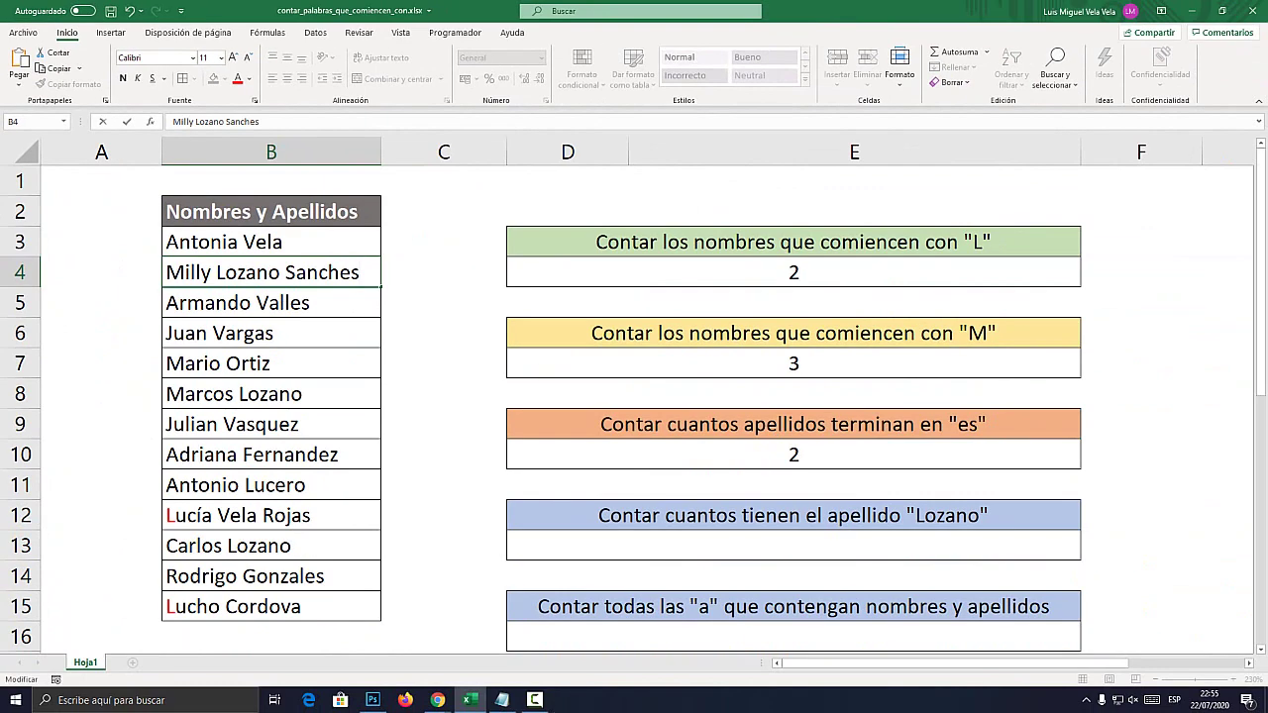
key("Return")
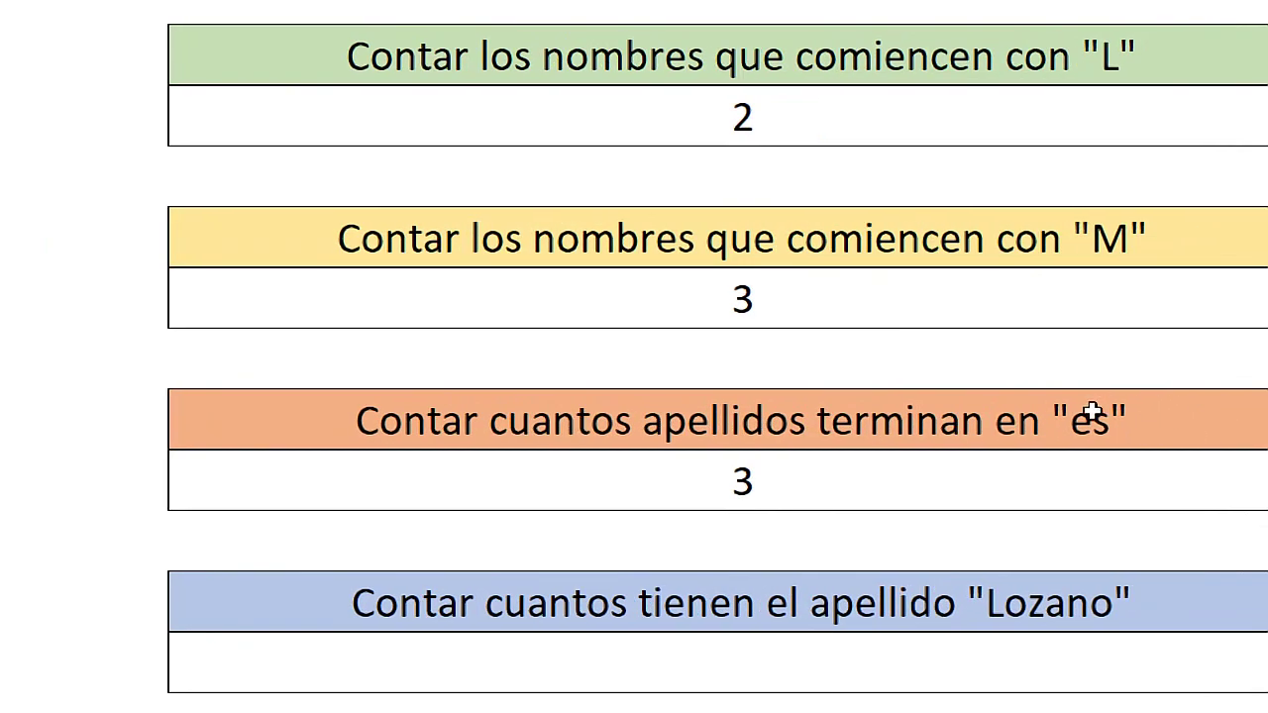
Recheck the =CONTAR.SI(B3:B15;"*es") formula, which now returns 3
double_click(1073, 412)
left_click_drag(1073, 411, 1110, 414)
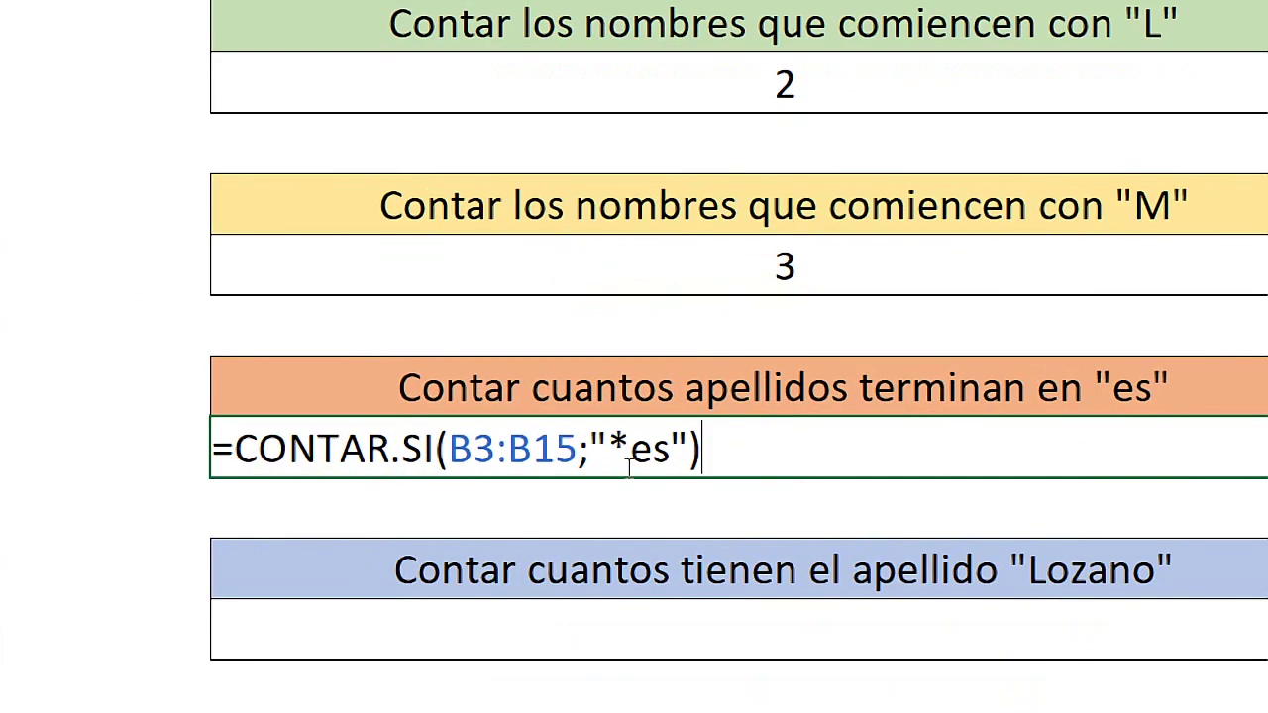
left_click(631, 449)
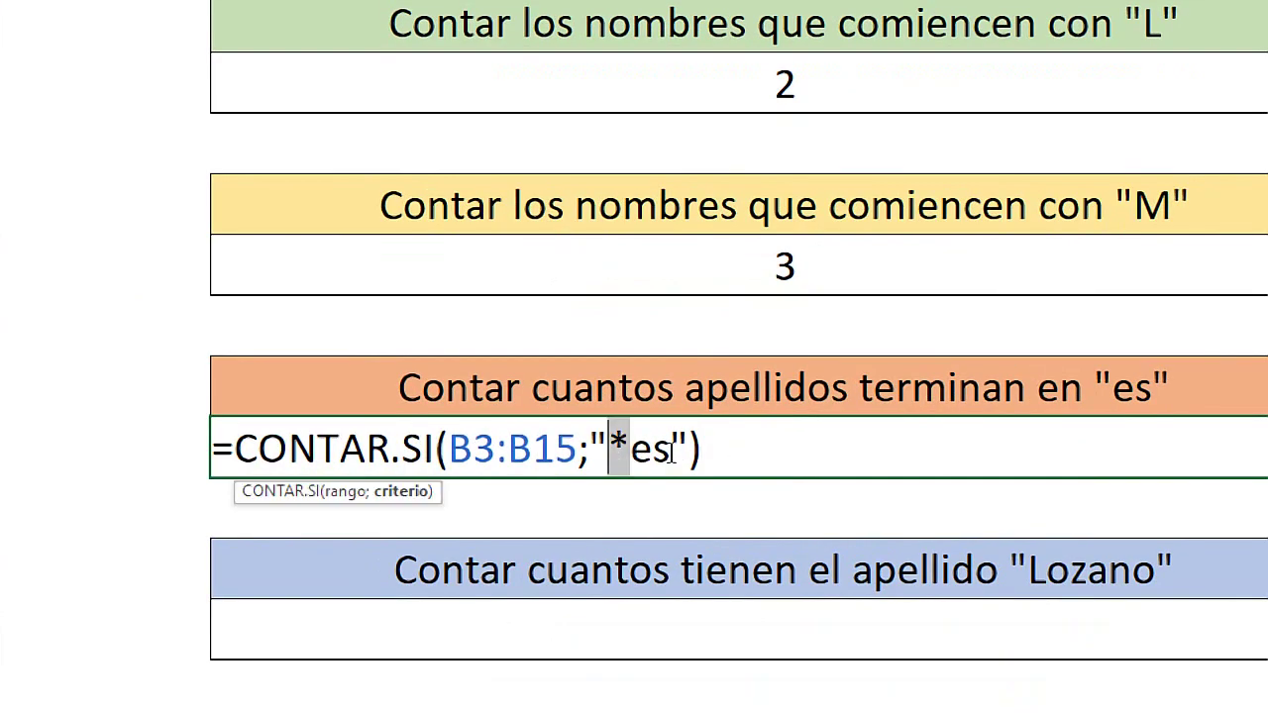
left_click_drag(668, 448, 639, 451)
key("Return")
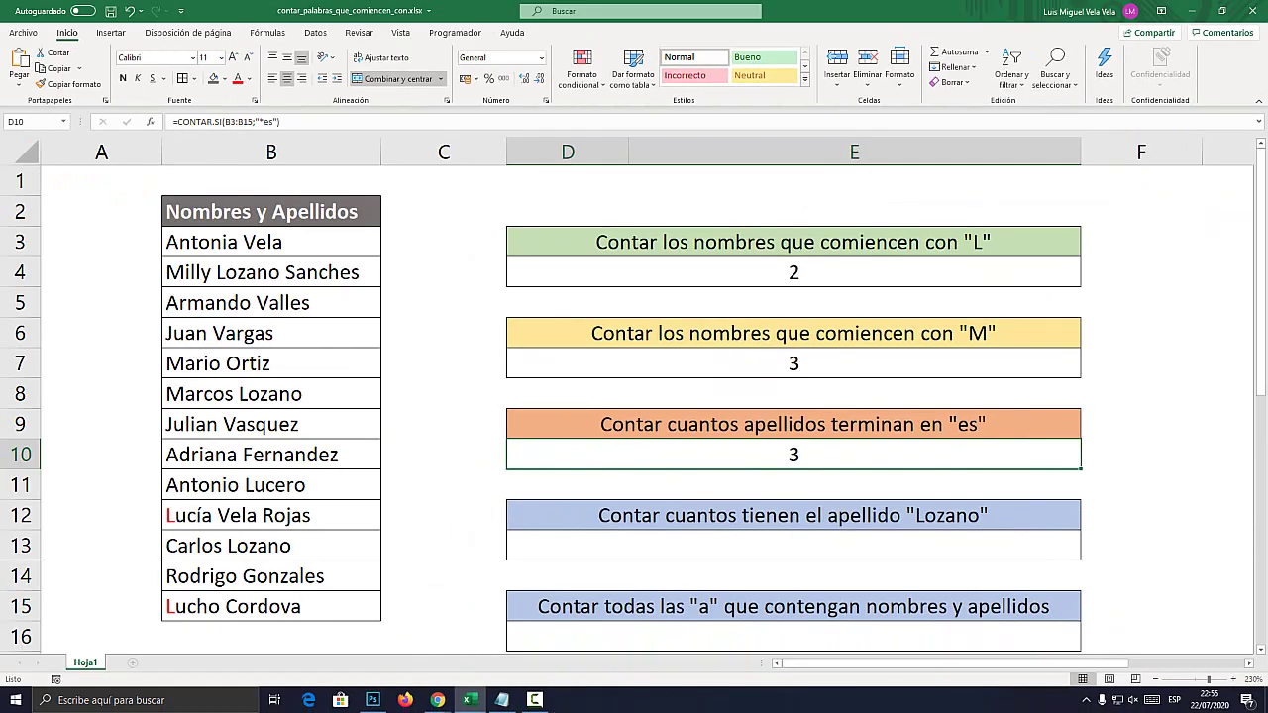
key("Down")
key("Down")
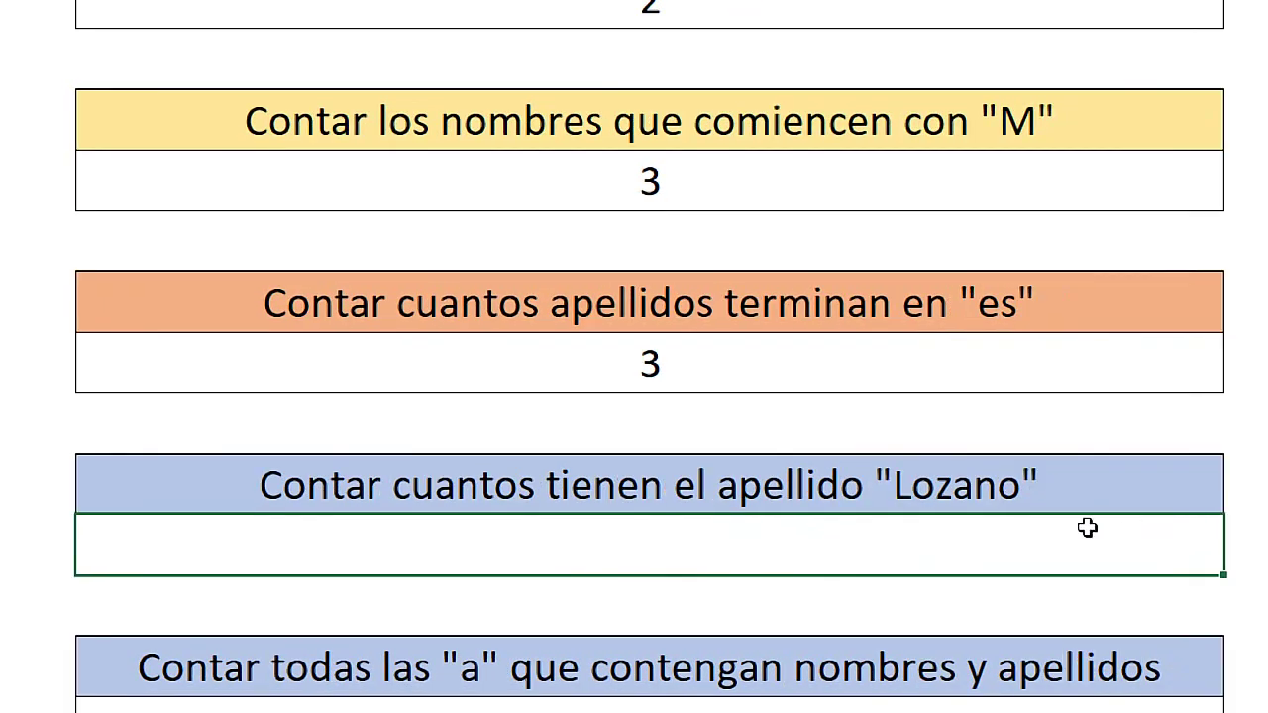
Enter =CONTAR.SI(B3:B15;"Lozano") in the Lozano answer cell, returning 0
type("=")
type("contar.si")
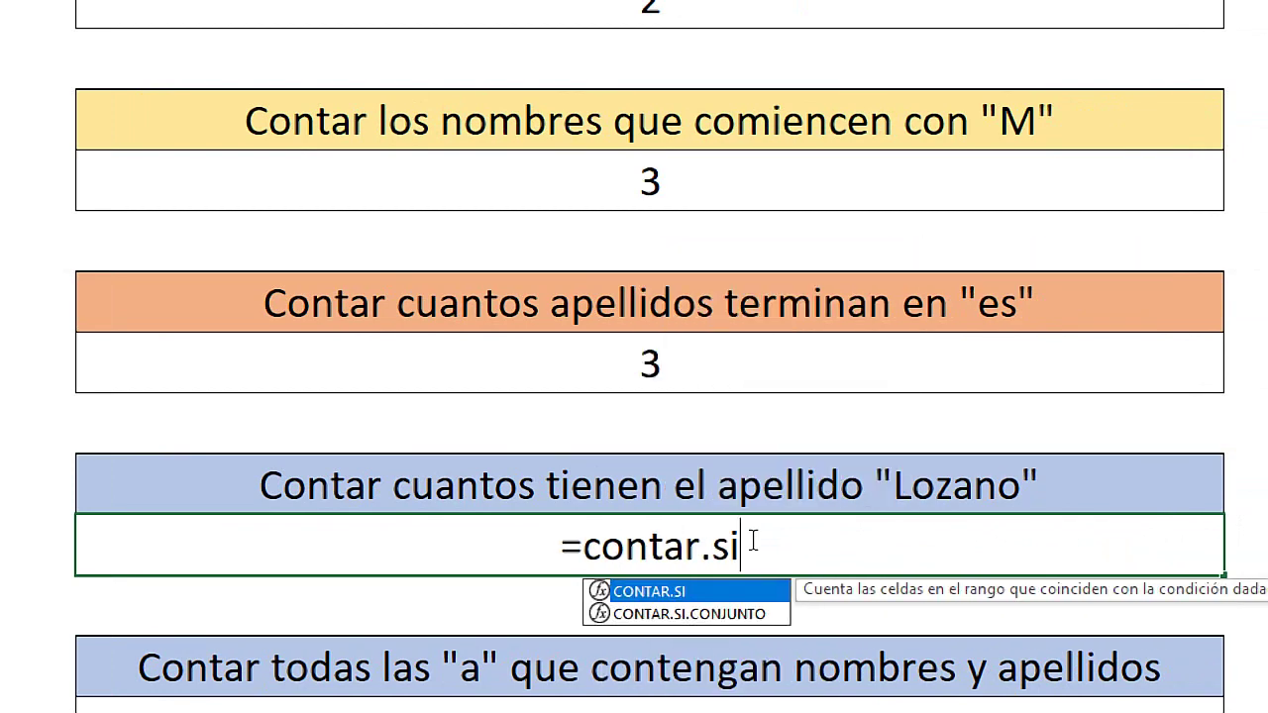
key("Tab")
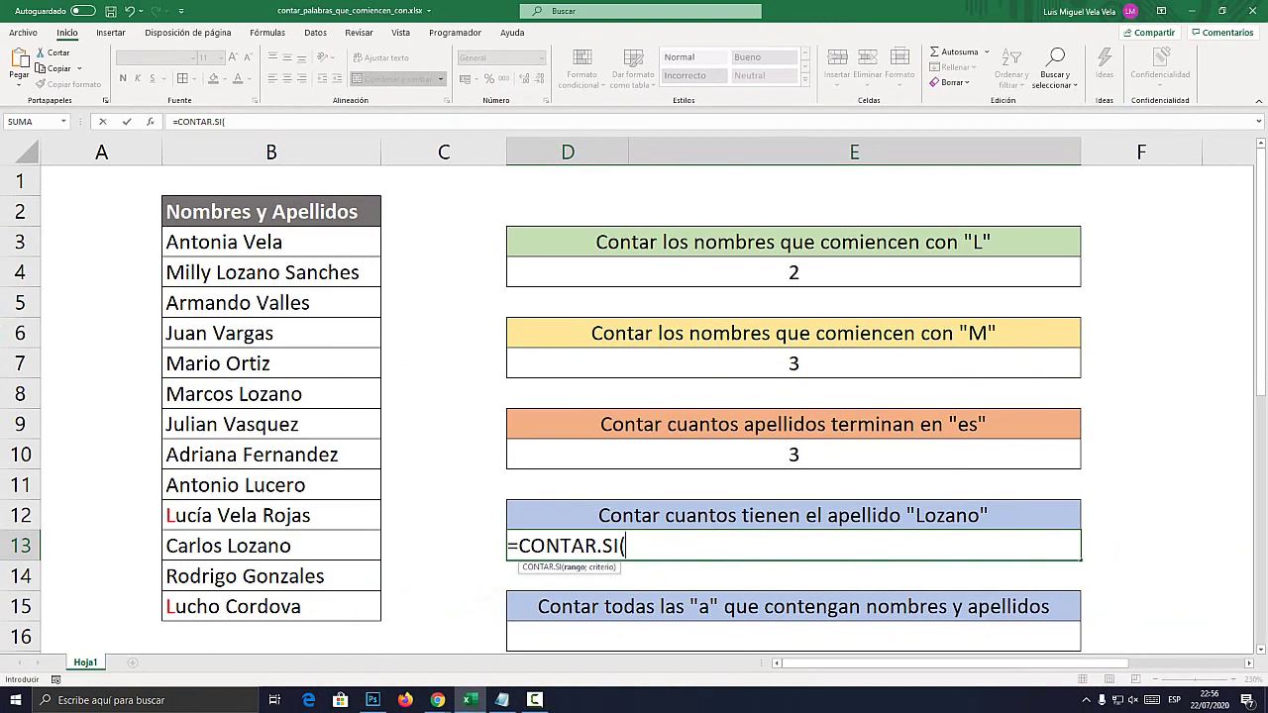
left_click(271, 242)
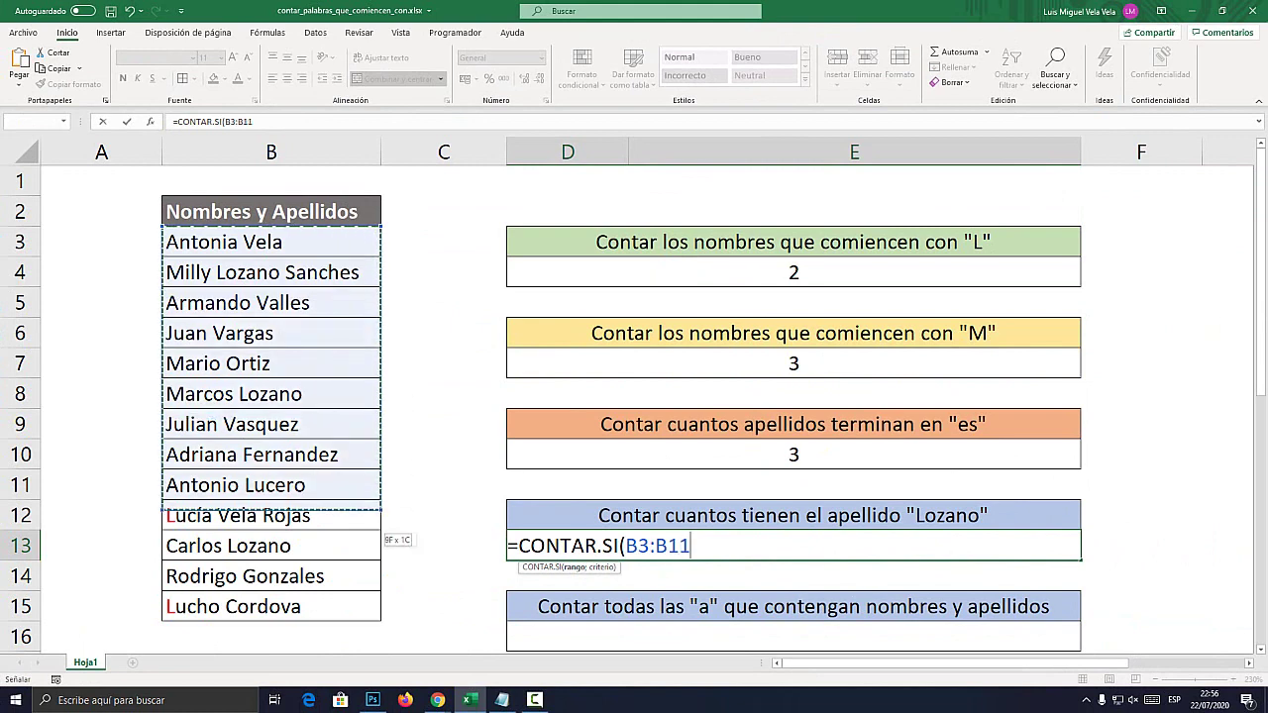
left_click_drag(382, 288, 376, 606)
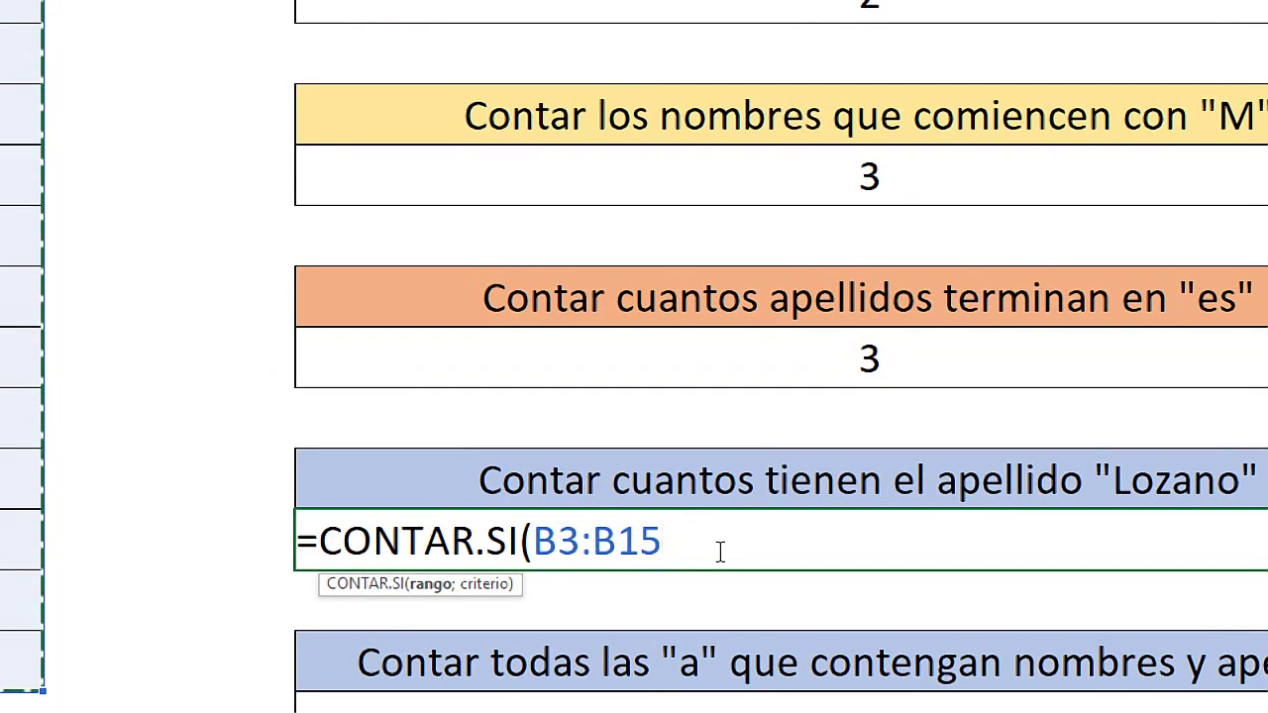
type(";")
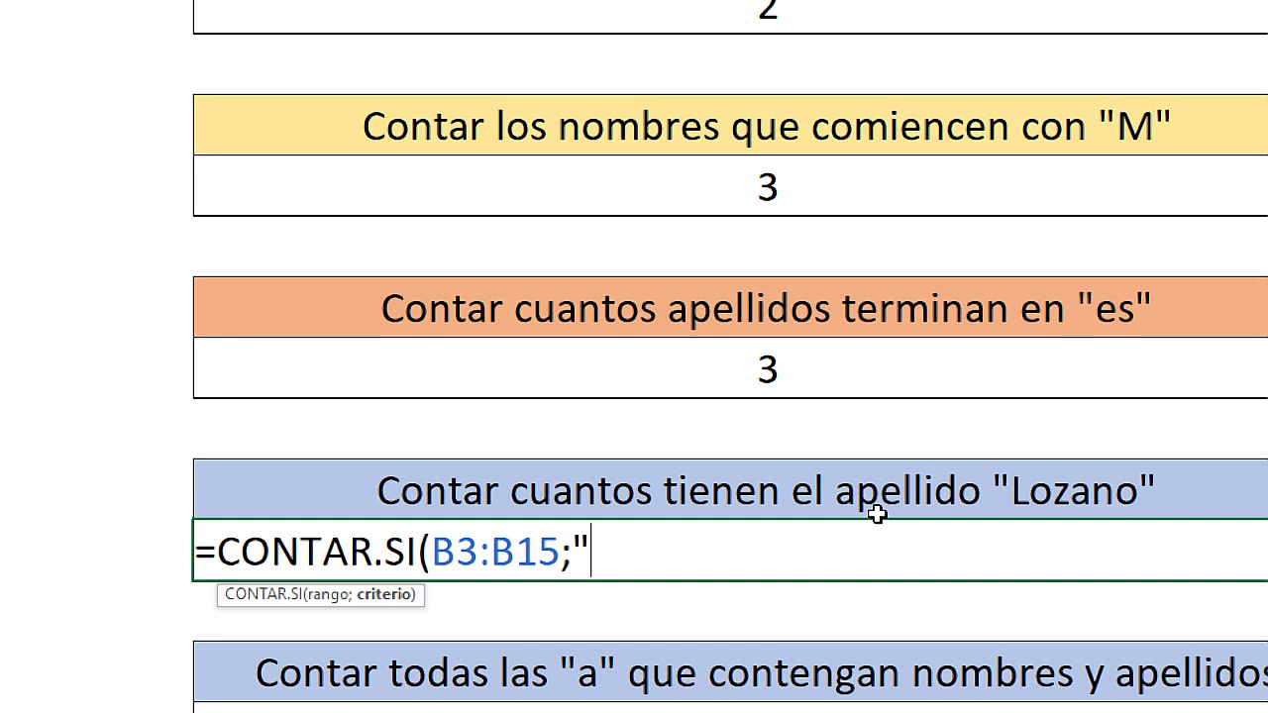
type("Lozano")
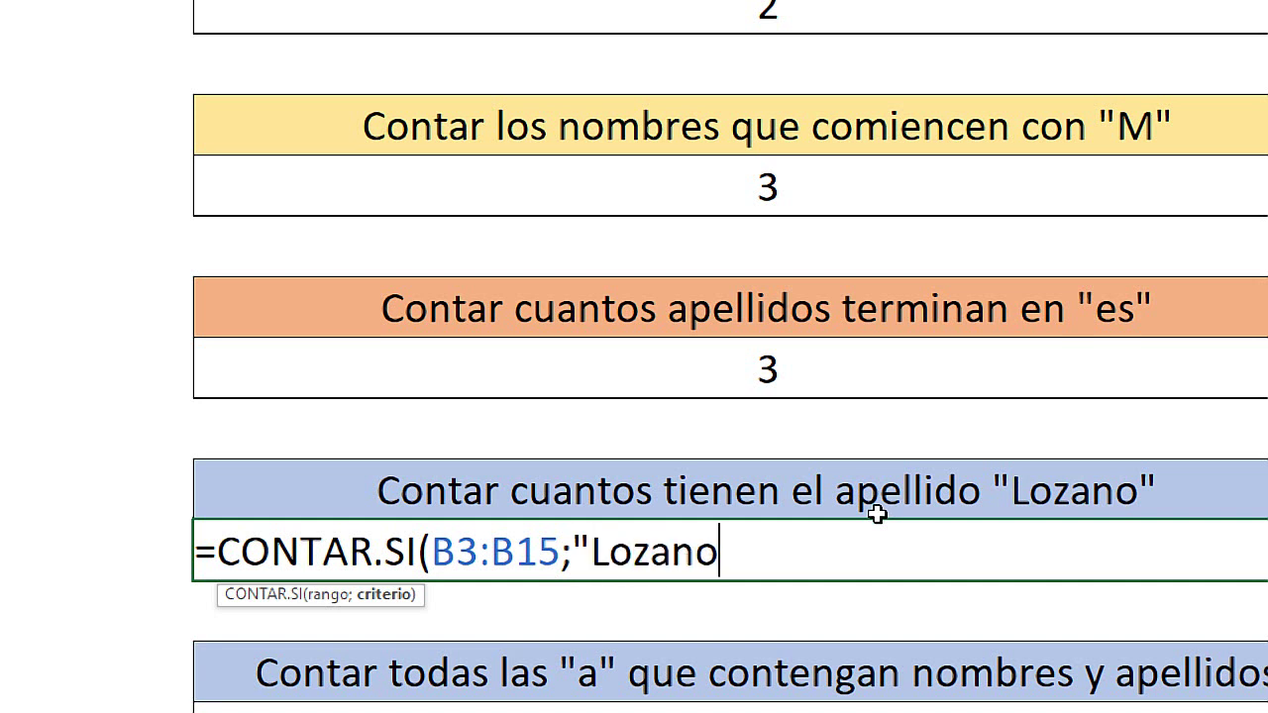
type("\")")
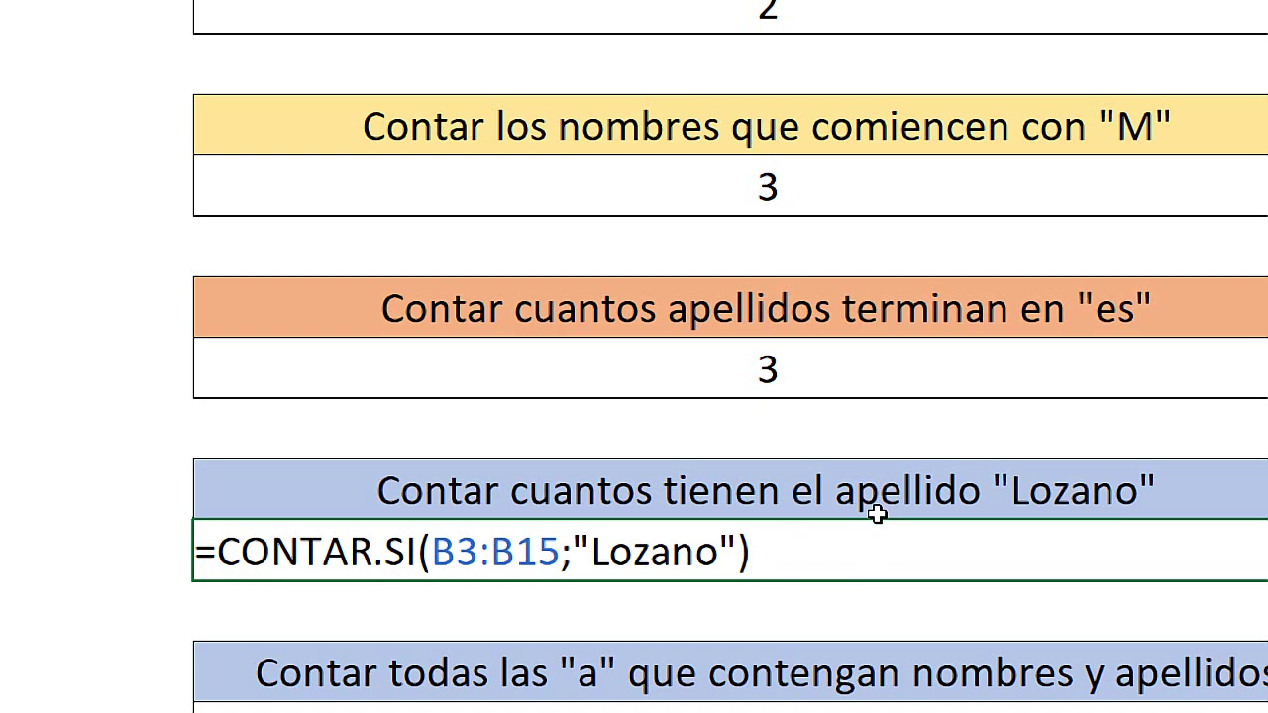
key("Return")
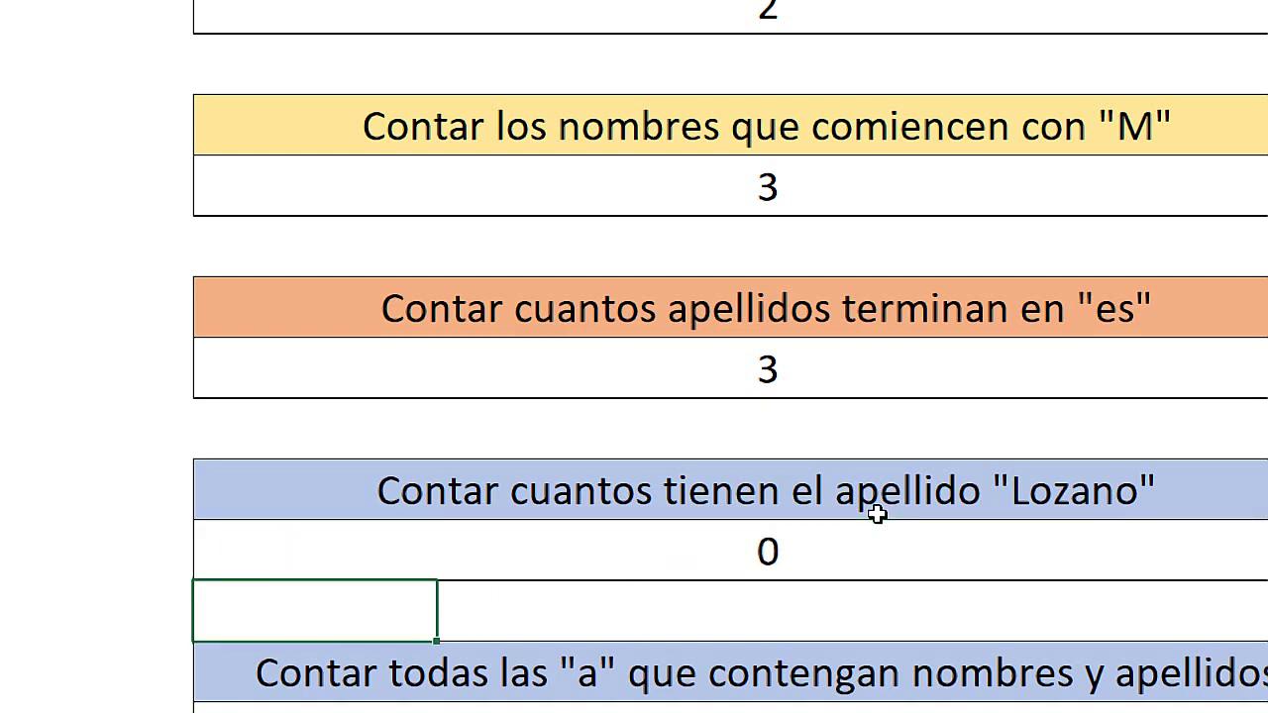
left_click(803, 548)
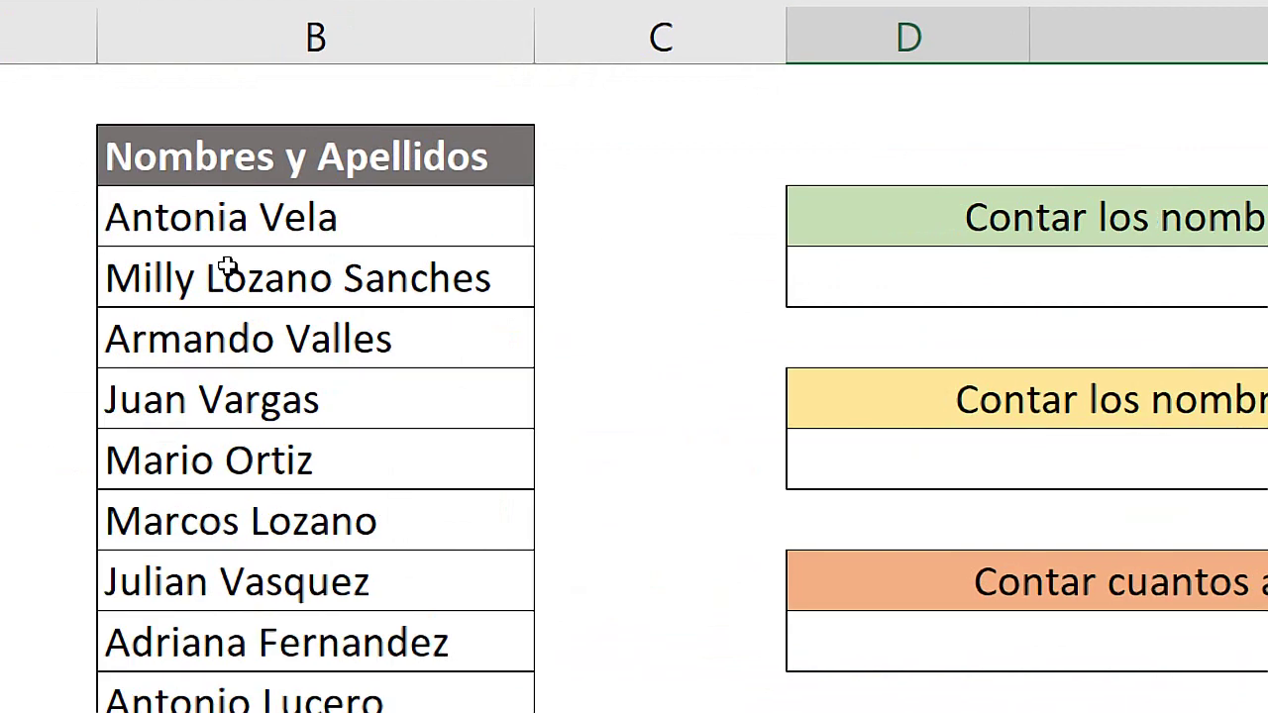
left_click(228, 267)
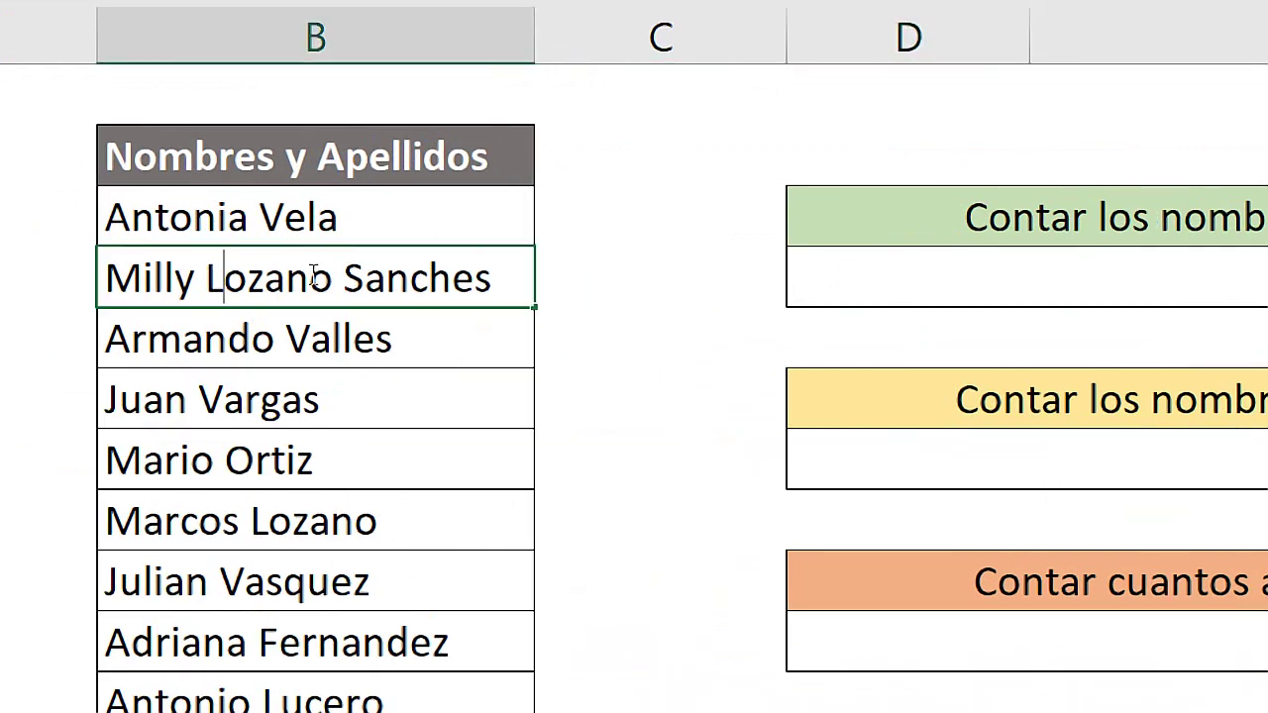
left_click_drag(349, 278, 196, 278)
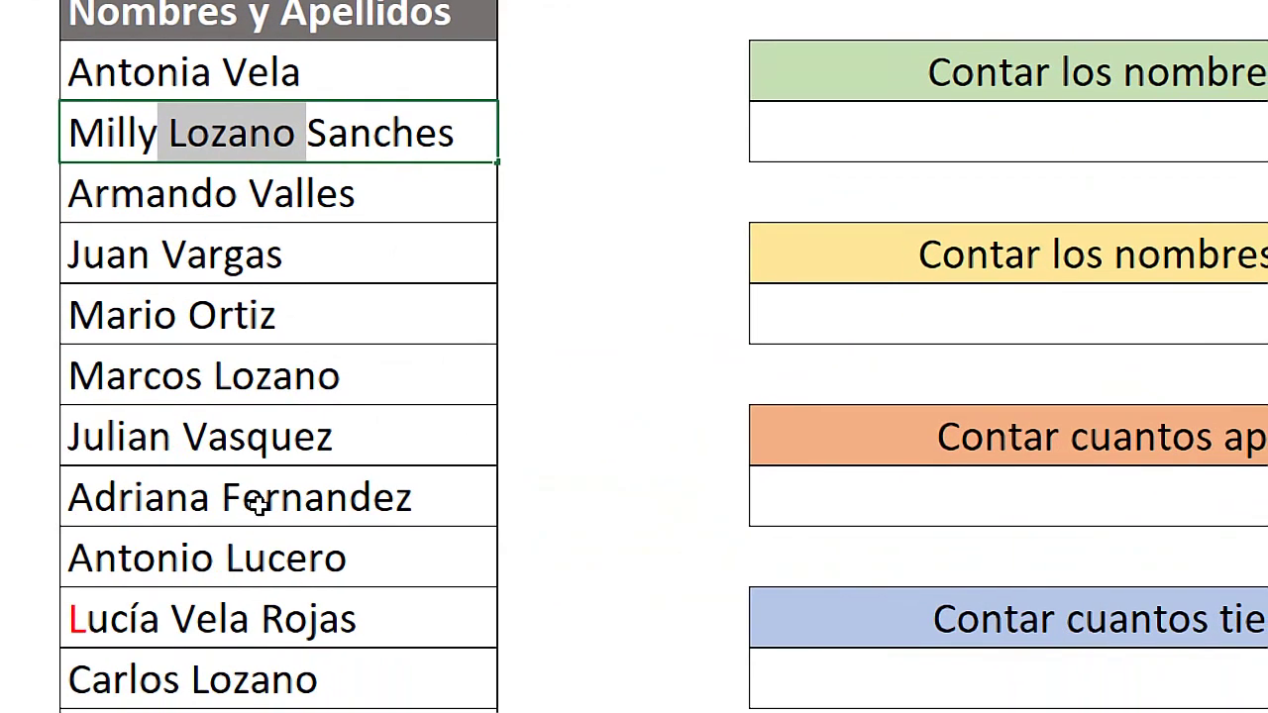
double_click(247, 374)
left_click_drag(363, 377, 198, 377)
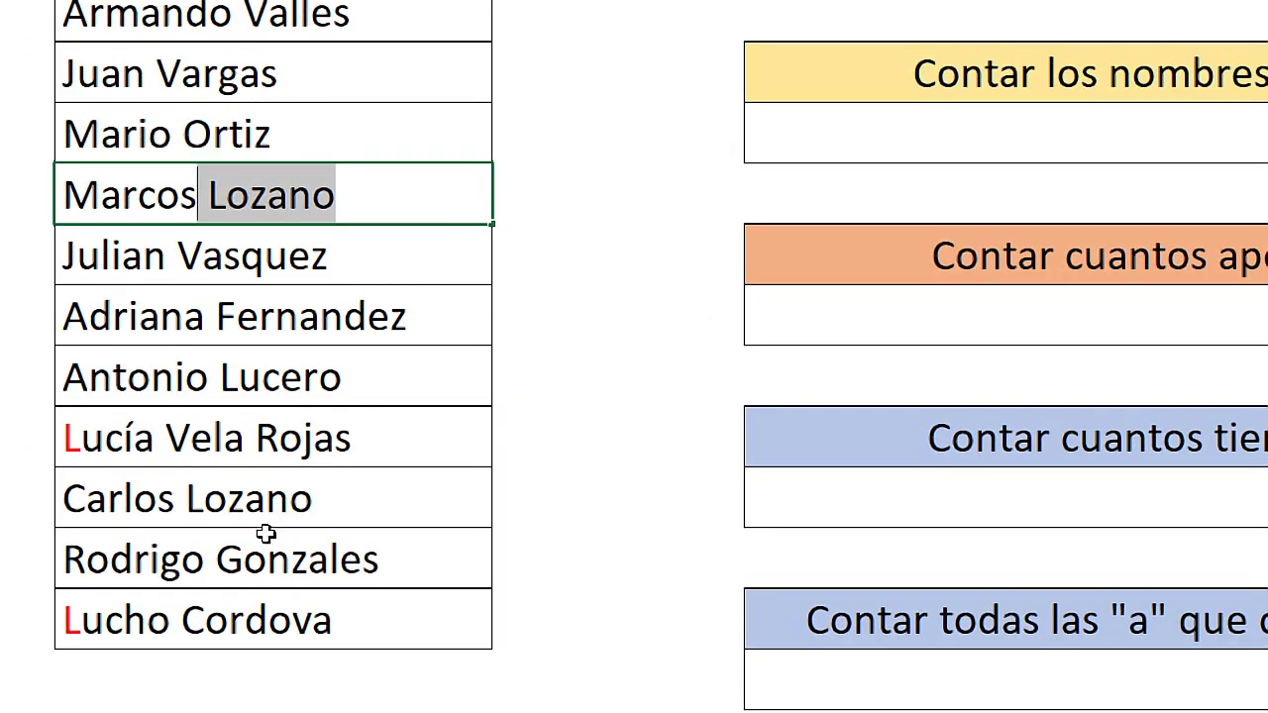
double_click(264, 501)
left_click_drag(332, 500, 177, 500)
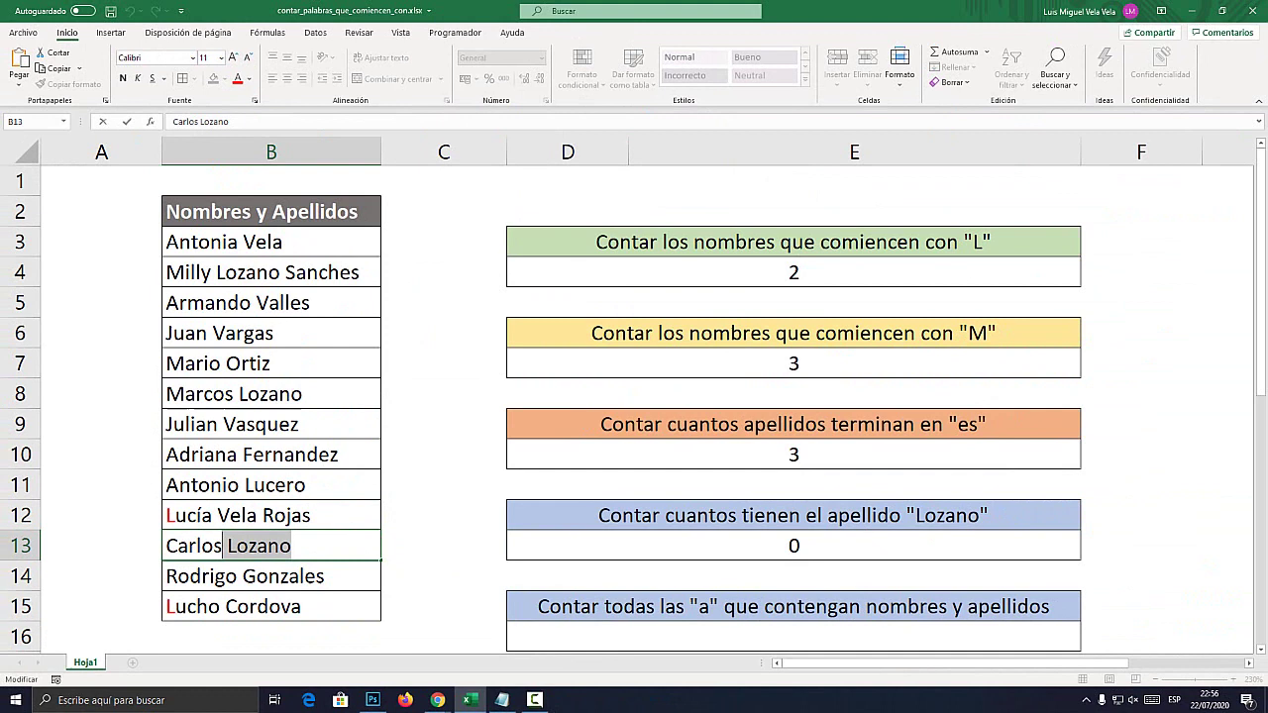
key("Escape")
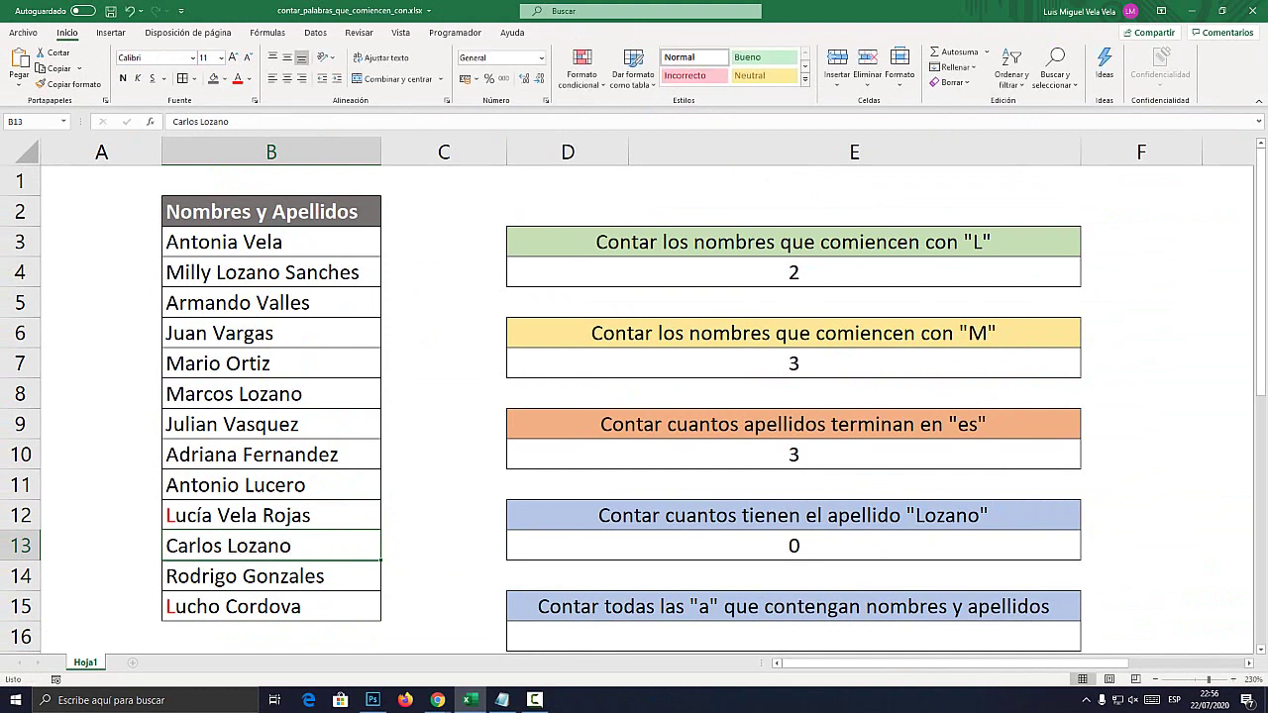
Change the D13 criterion to "*Lozano" so names ending in Lozano are counted
left_click(794, 546)
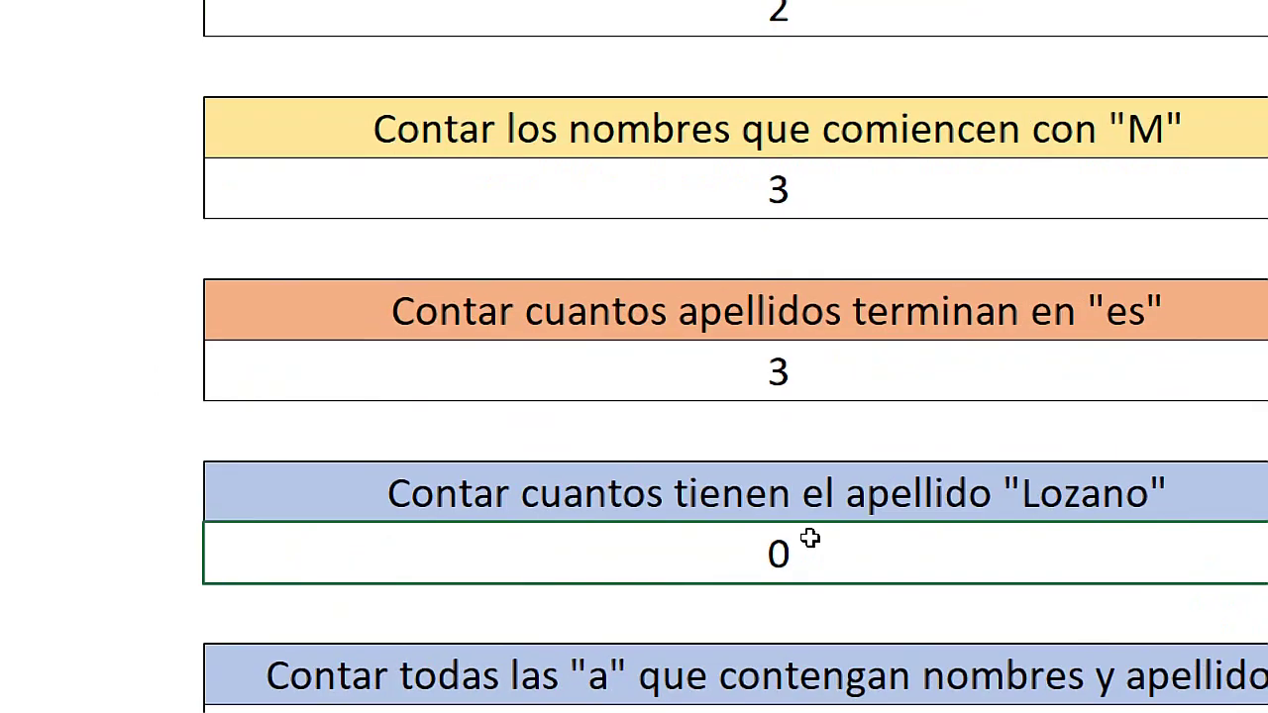
double_click(816, 552)
left_click(601, 552)
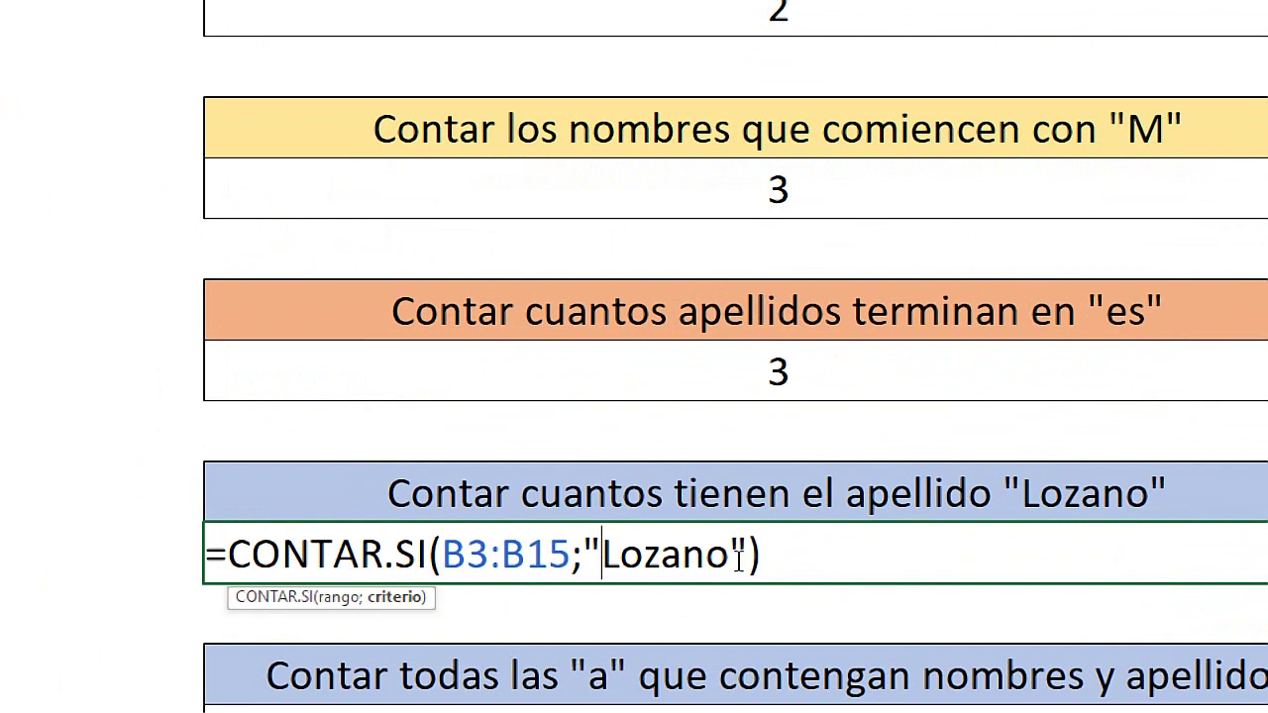
type("*")
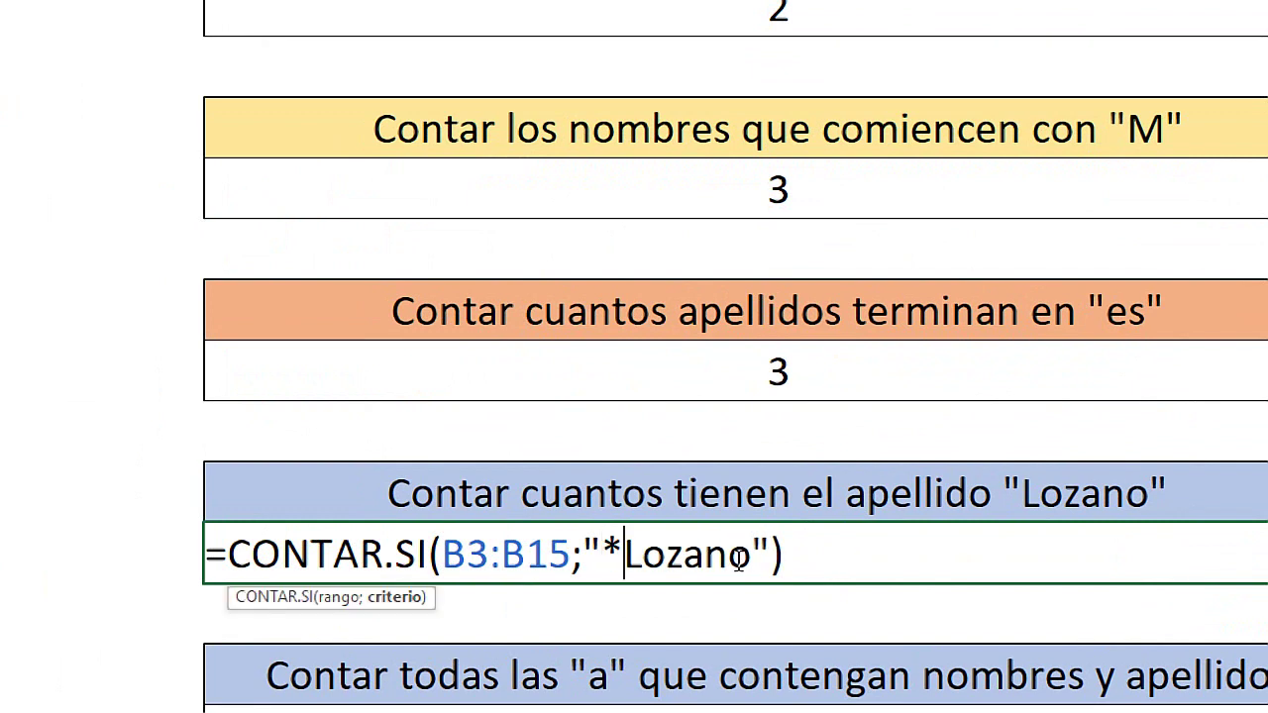
key("shift+Right")
key("shift+Right")
key("shift+Right")
key("shift+Right")
key("shift+Right")
key("shift+Right")
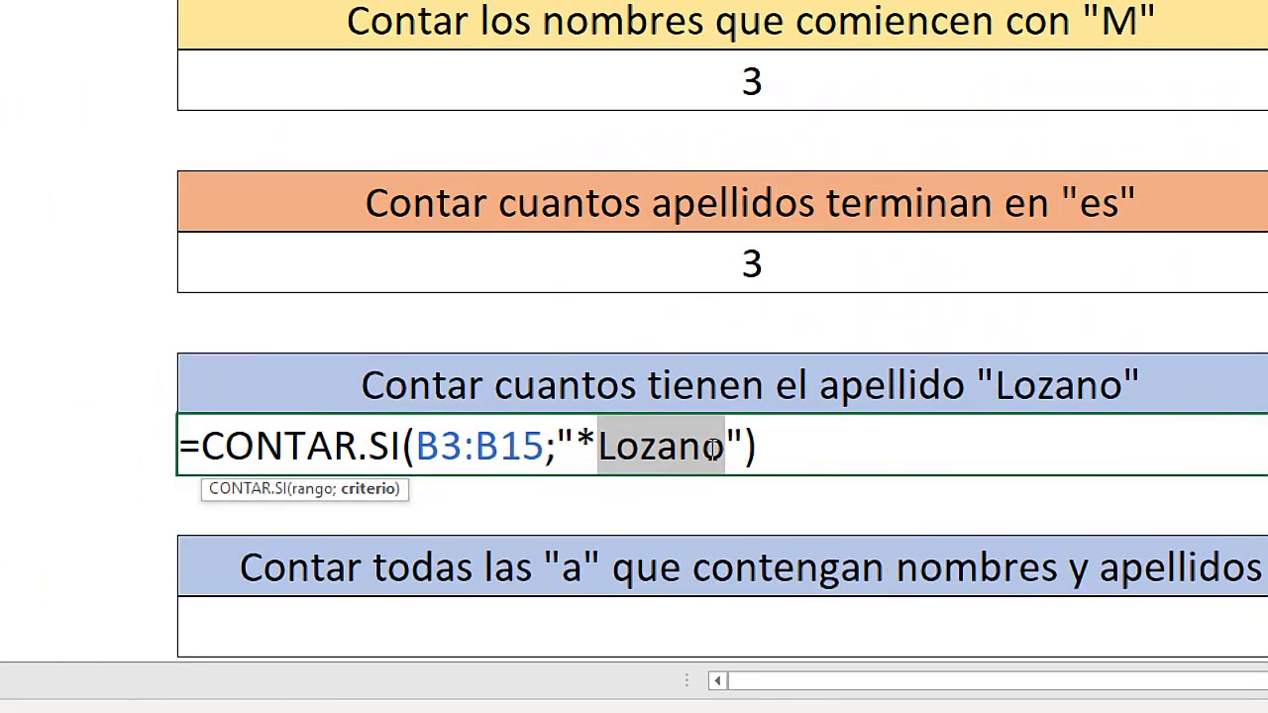
double_click(585, 443)
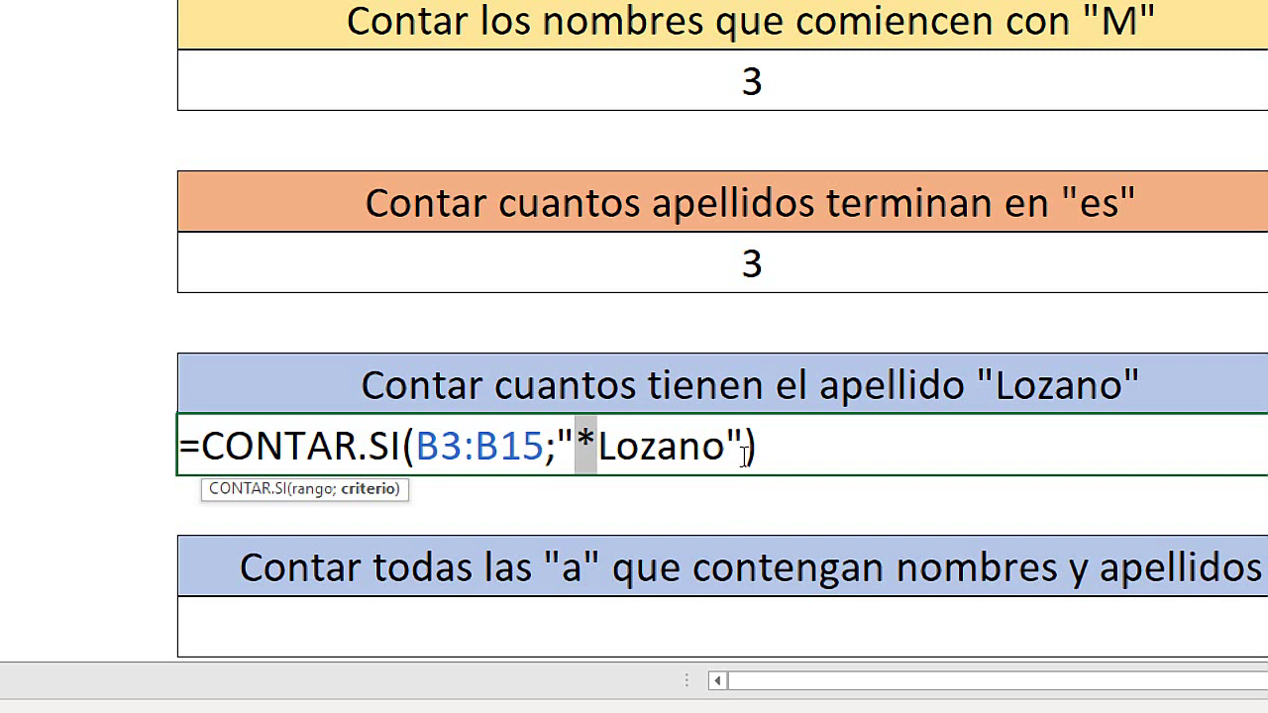
left_click_drag(716, 451, 596, 444)
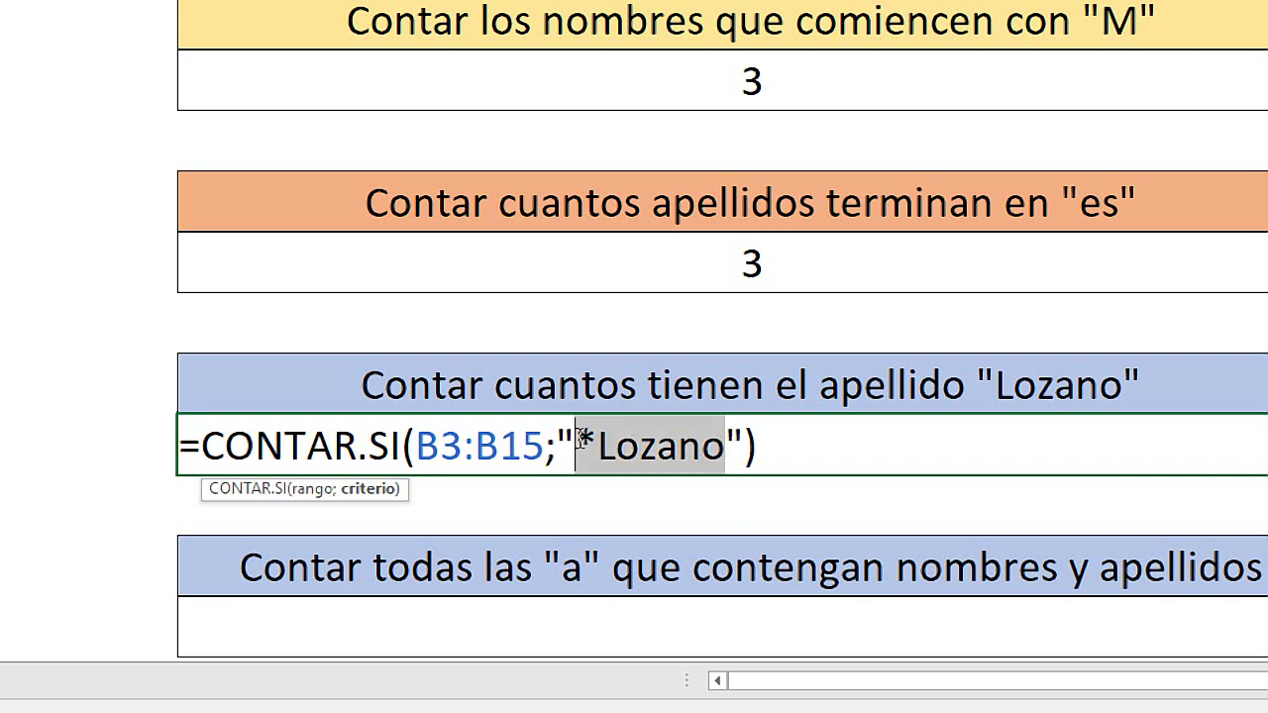
left_click(764, 440)
key("Return")
left_click(764, 440)
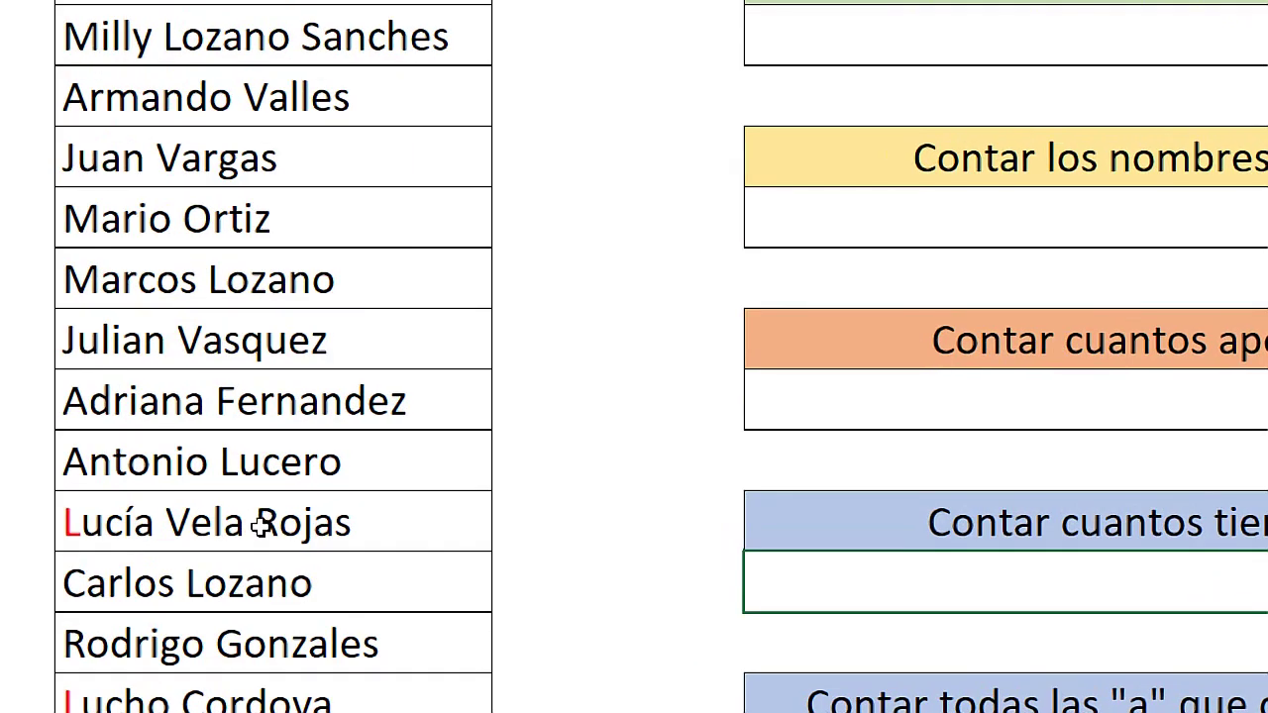
double_click(249, 581)
left_click_drag(312, 582, 185, 570)
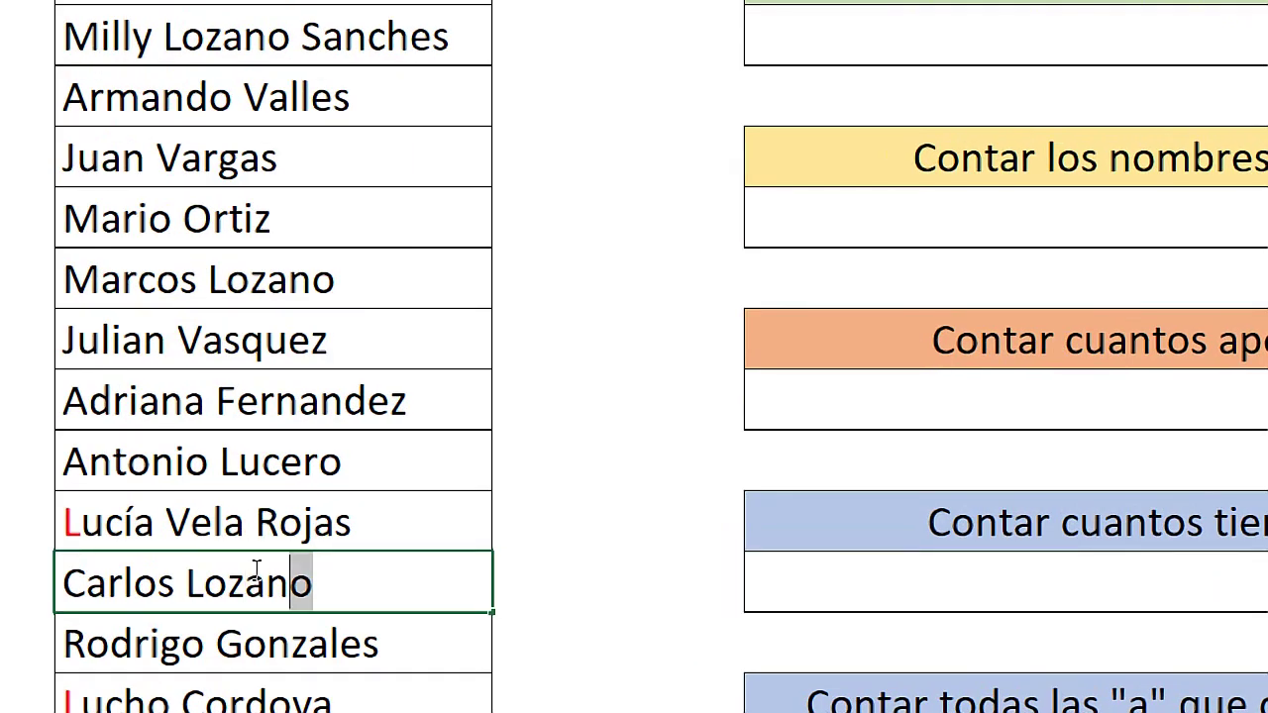
double_click(336, 279)
left_click_drag(337, 279, 207, 285)
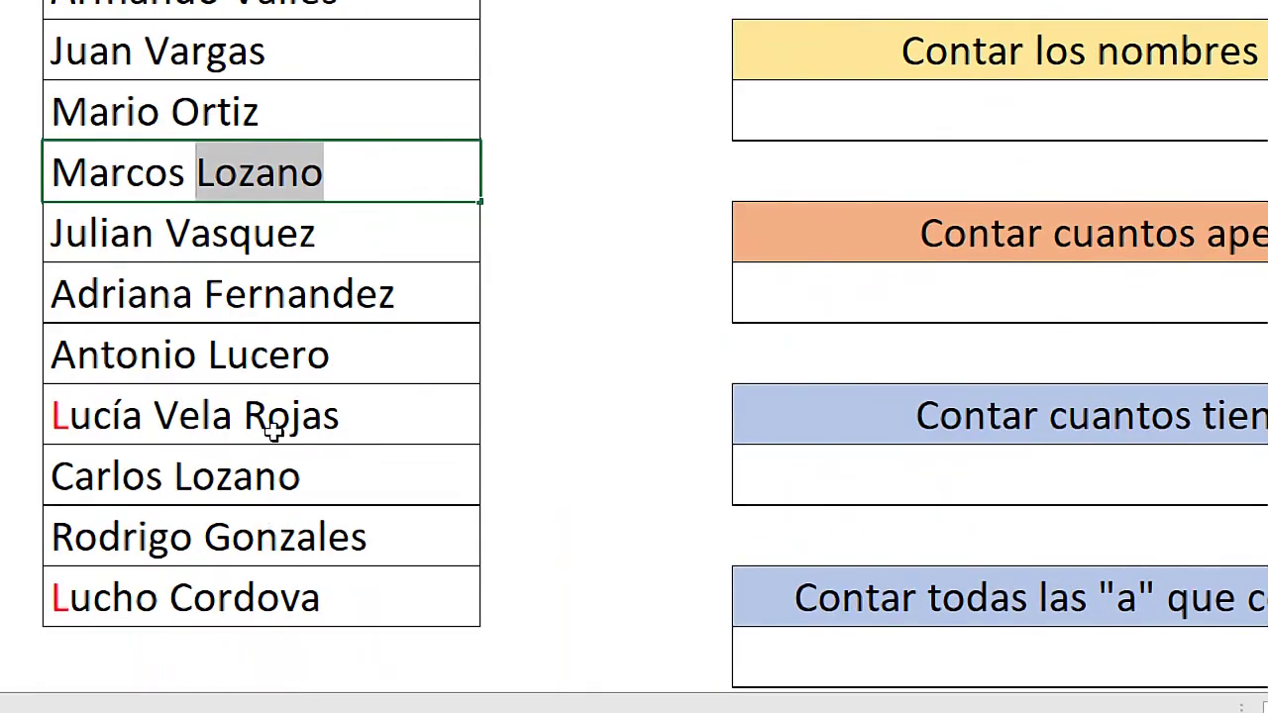
key("Return")
left_click(262, 476)
double_click(260, 476)
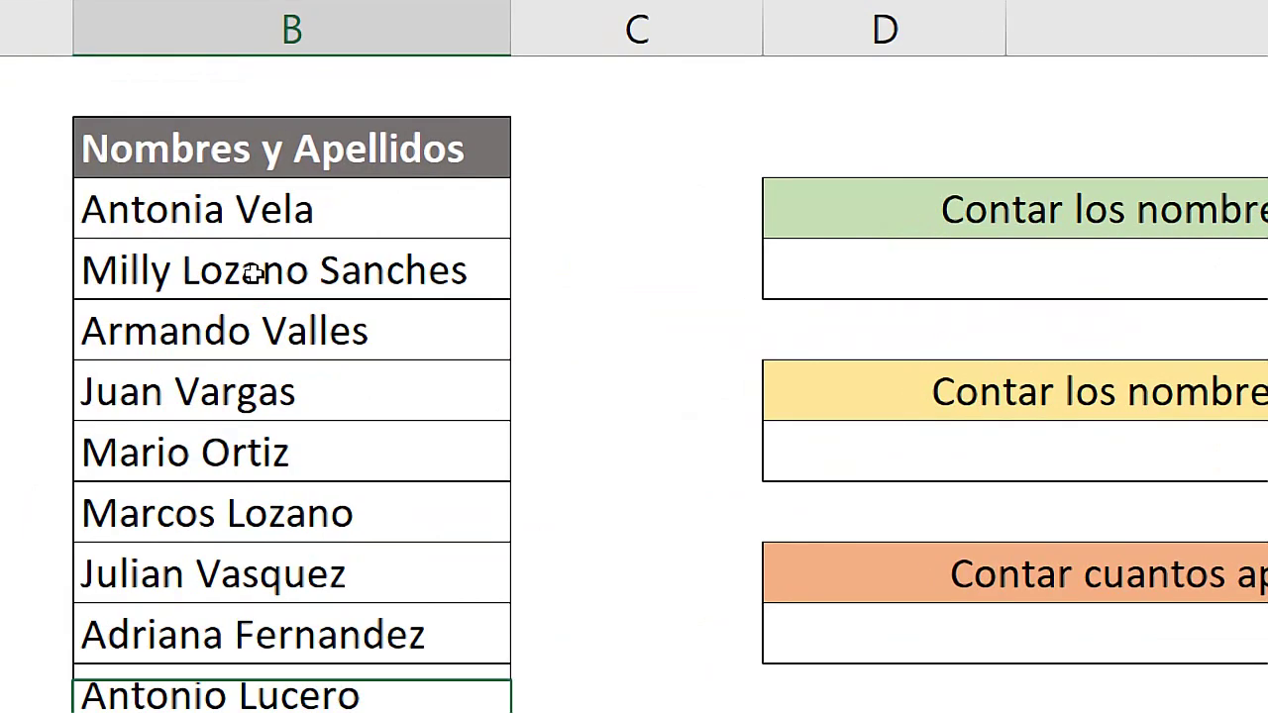
double_click(255, 273)
left_click_drag(255, 272, 210, 272)
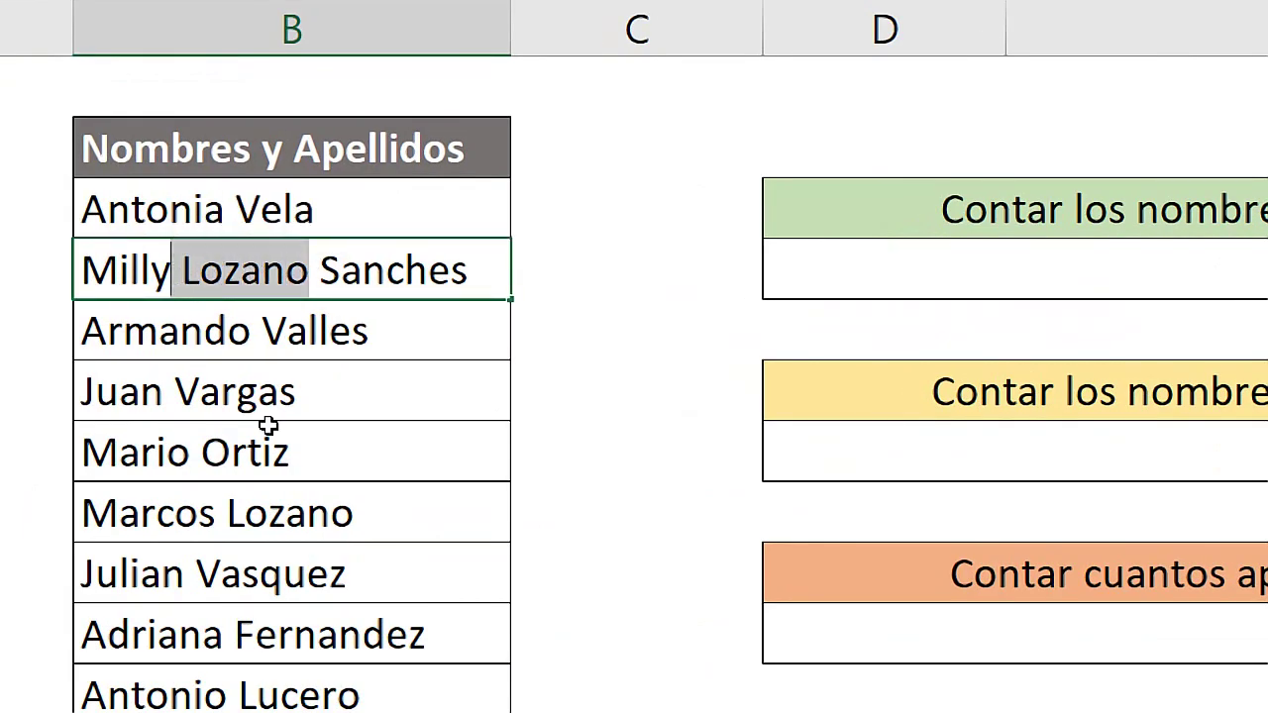
double_click(353, 512)
left_click_drag(354, 512, 218, 512)
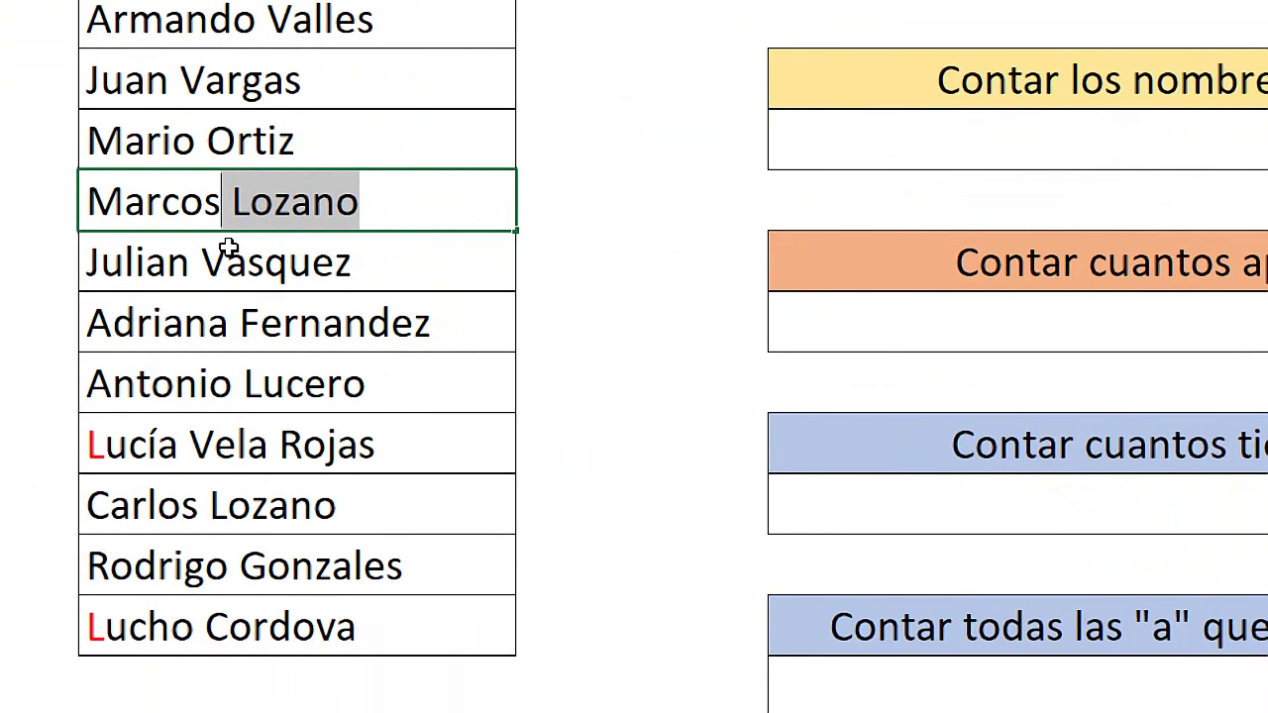
left_click(295, 517)
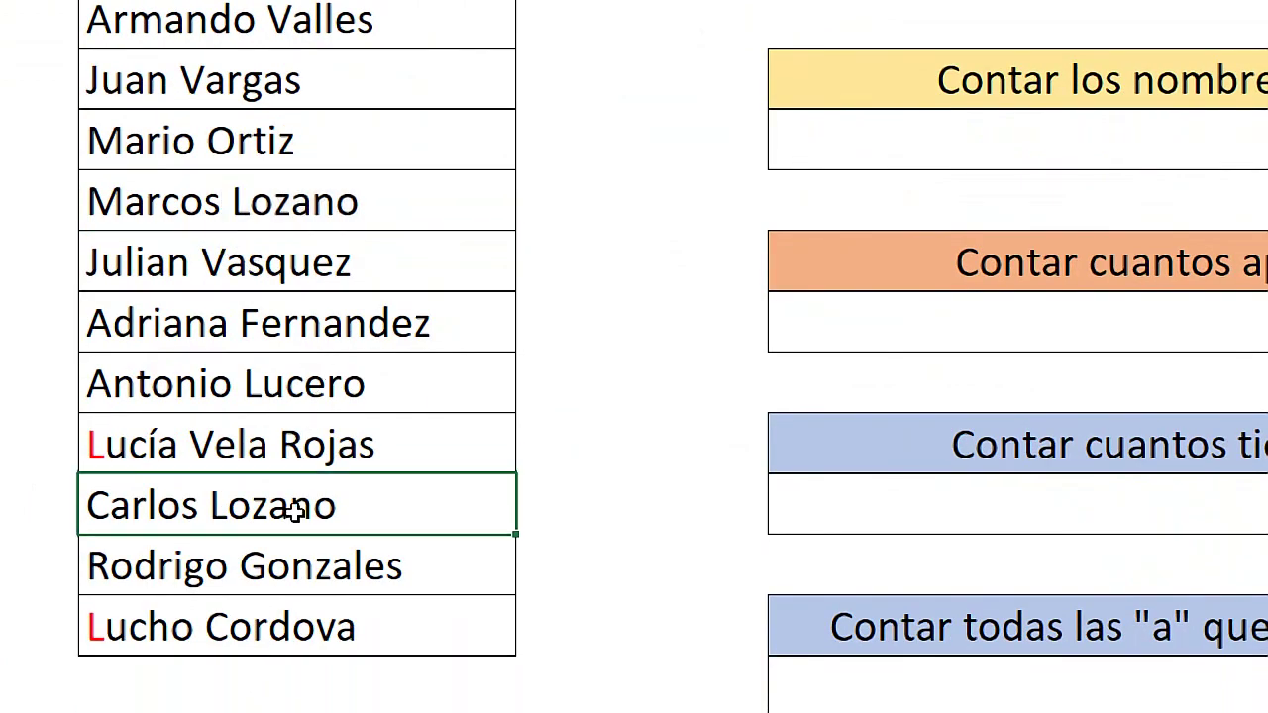
double_click(363, 508)
left_click_drag(363, 507, 209, 507)
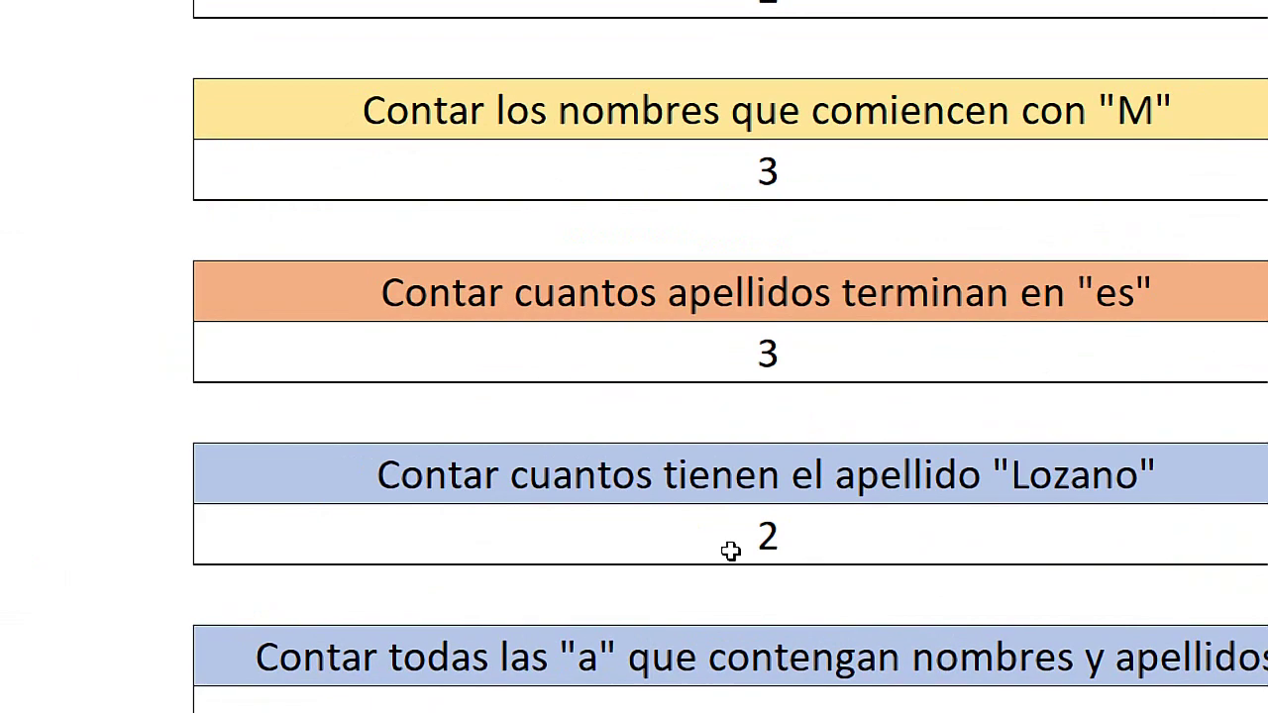
Review the "*Lozano" criterion in the D13 formula without changing it
key("Tab")
double_click(795, 535)
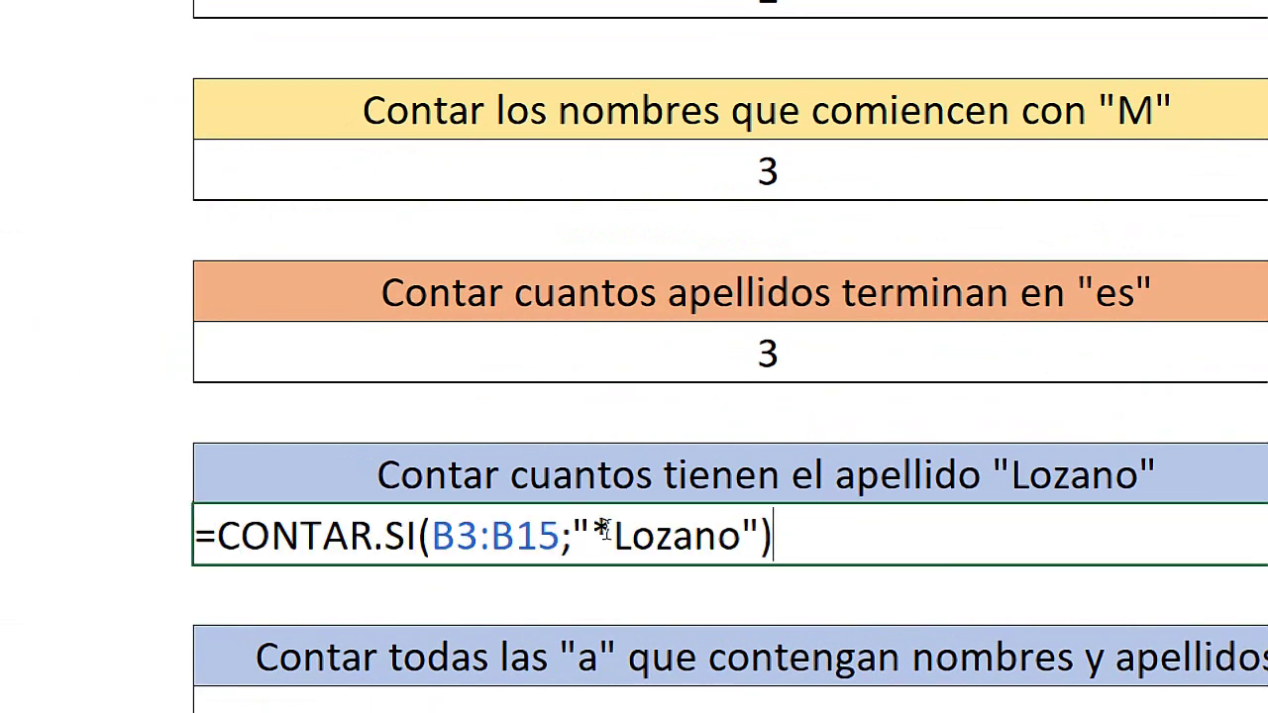
left_click_drag(613, 535, 750, 535)
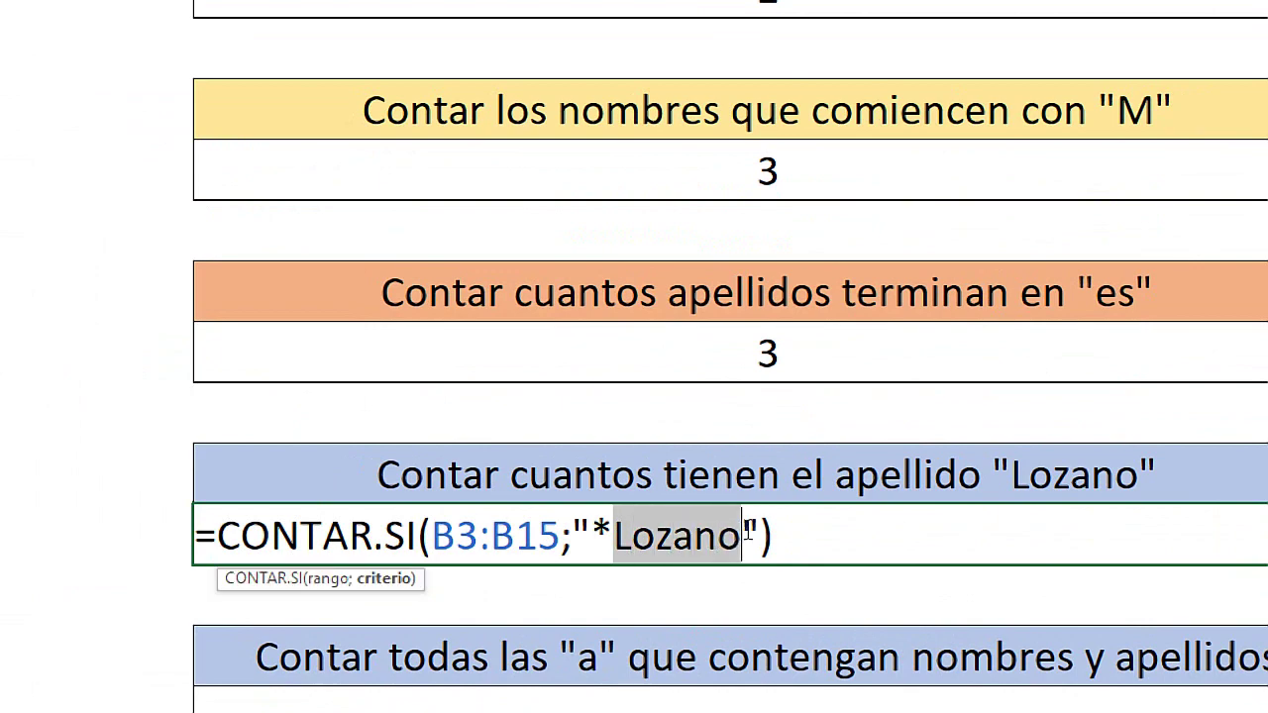
key("ctrl+Return")
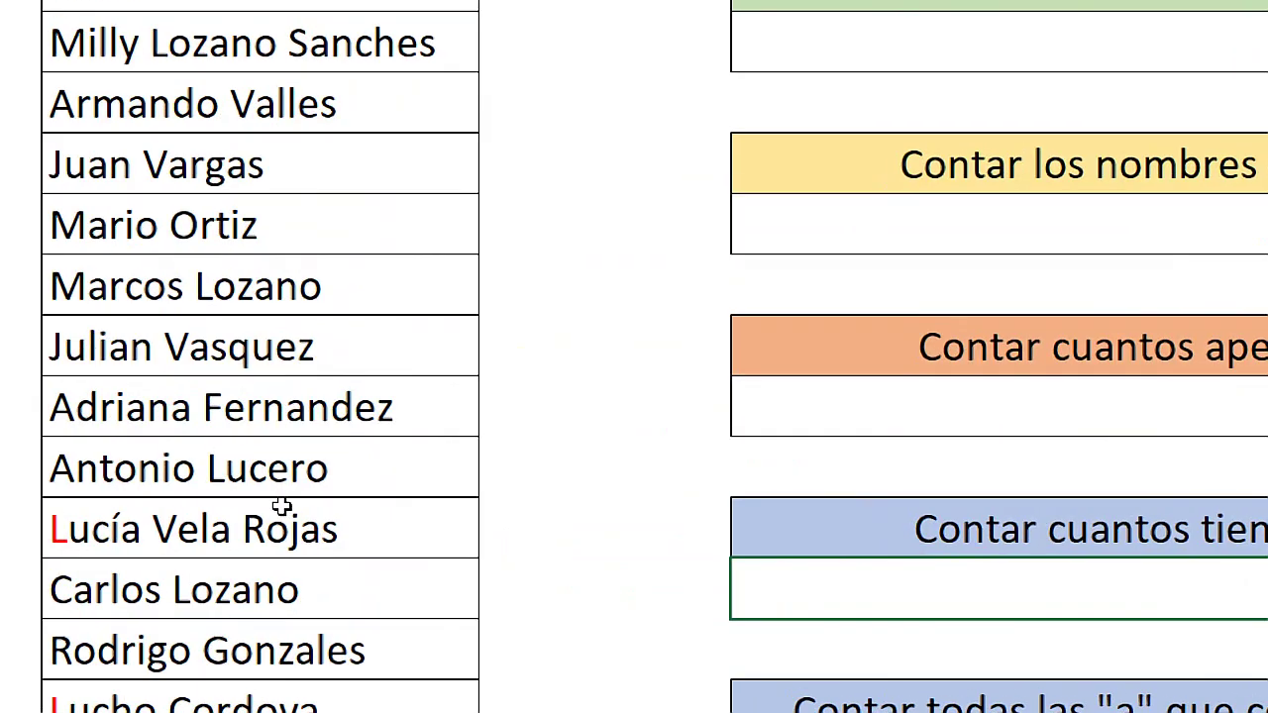
left_click(291, 544)
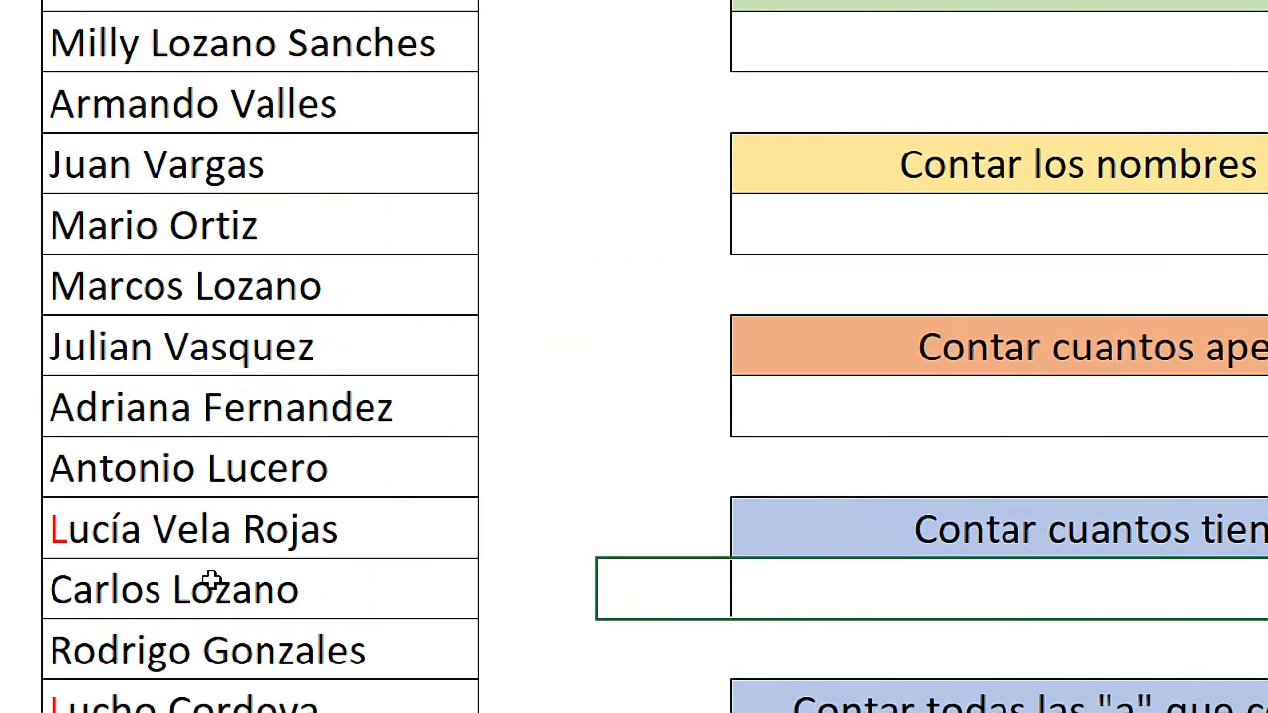
double_click(303, 544)
left_click_drag(307, 544, 225, 543)
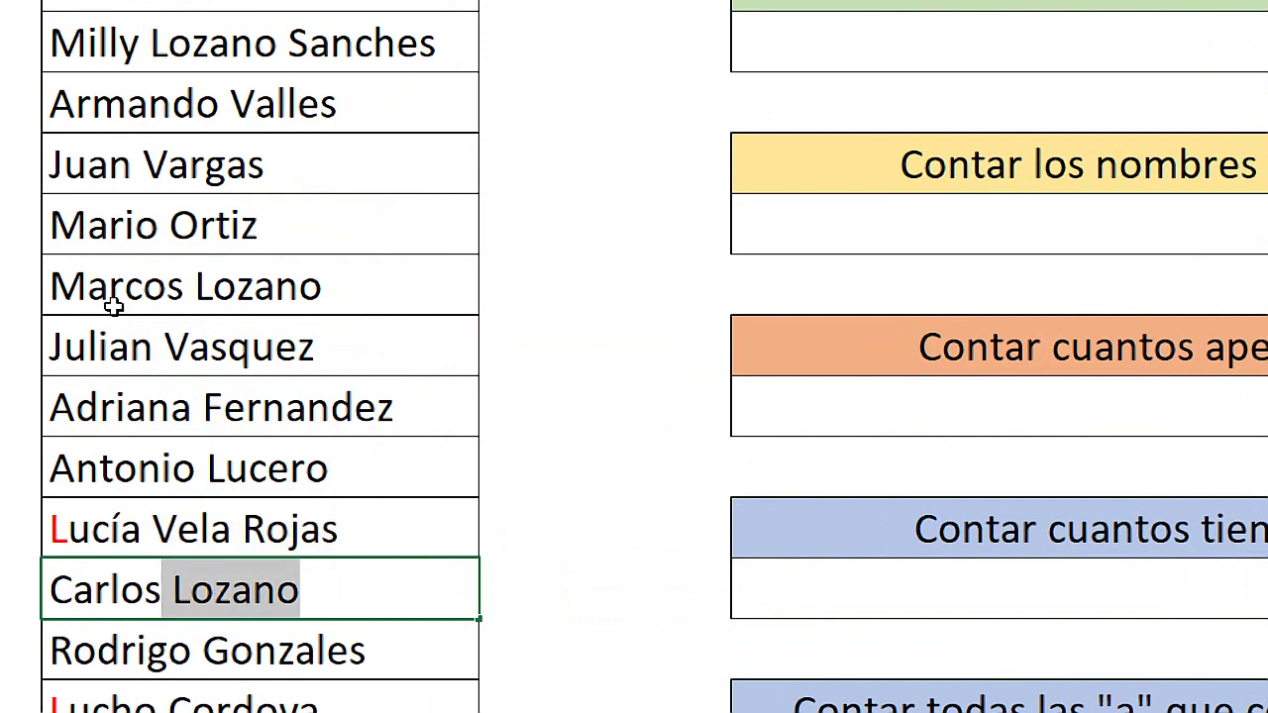
double_click(199, 293)
left_click_drag(362, 293, 186, 294)
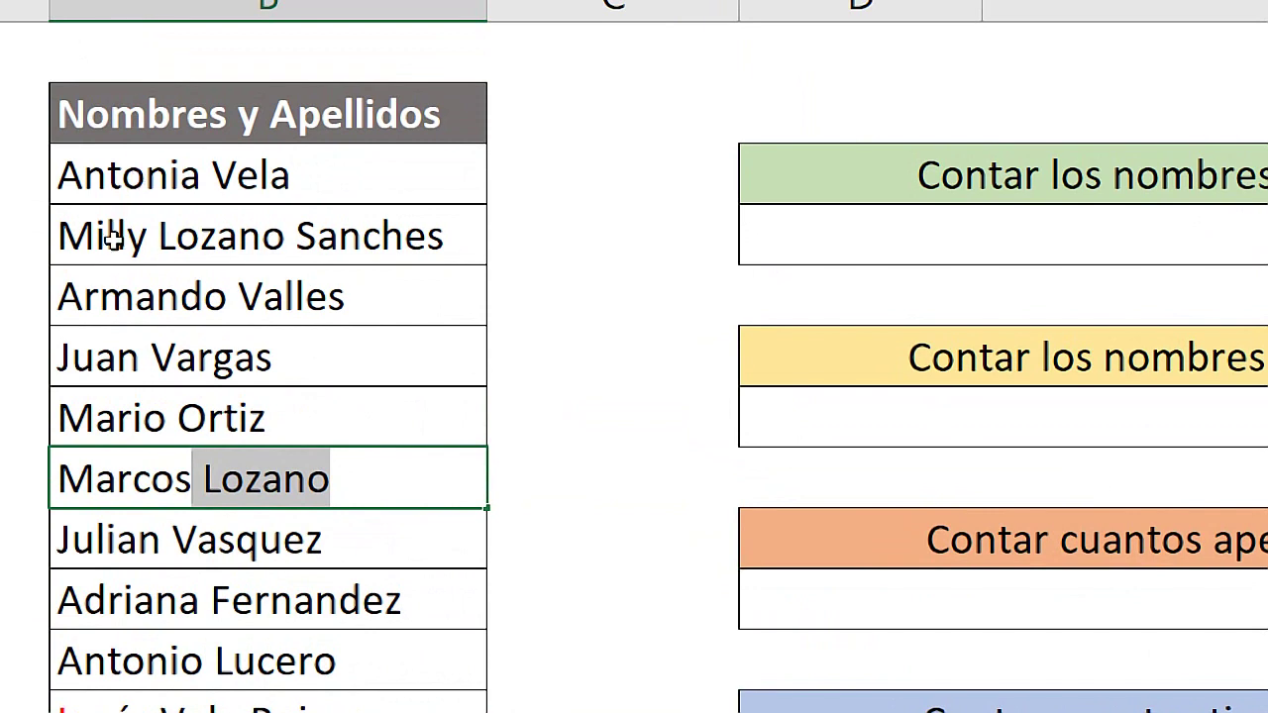
double_click(159, 248)
left_click_drag(171, 250, 446, 238)
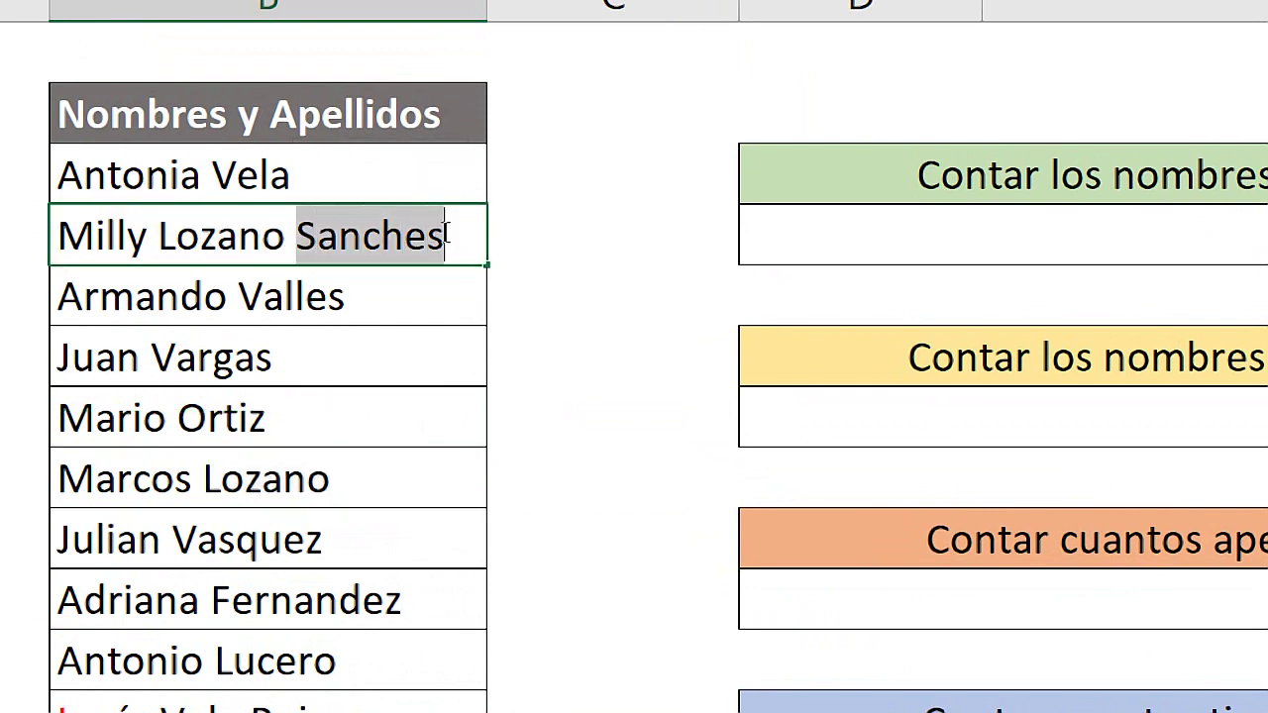
left_click(198, 238)
left_click_drag(285, 238, 162, 235)
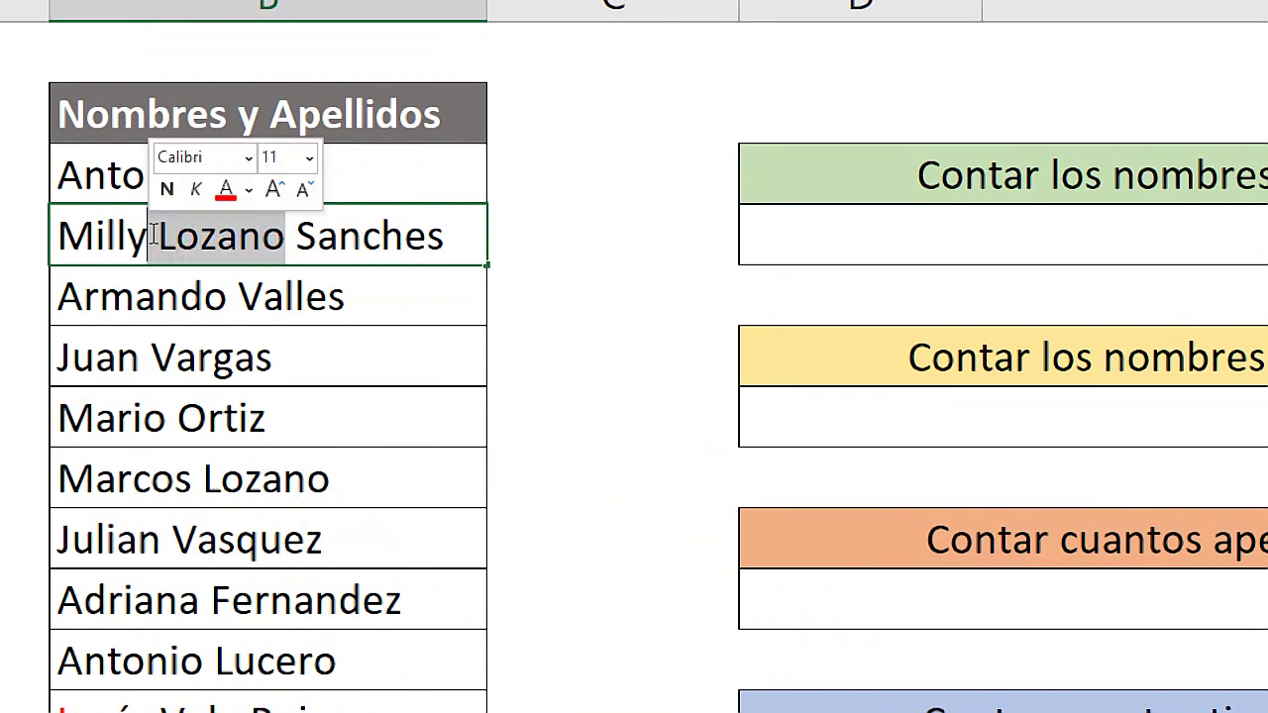
Try a trailing asterisk after Lozano in the D13 criterion, then delete it
key("F2")
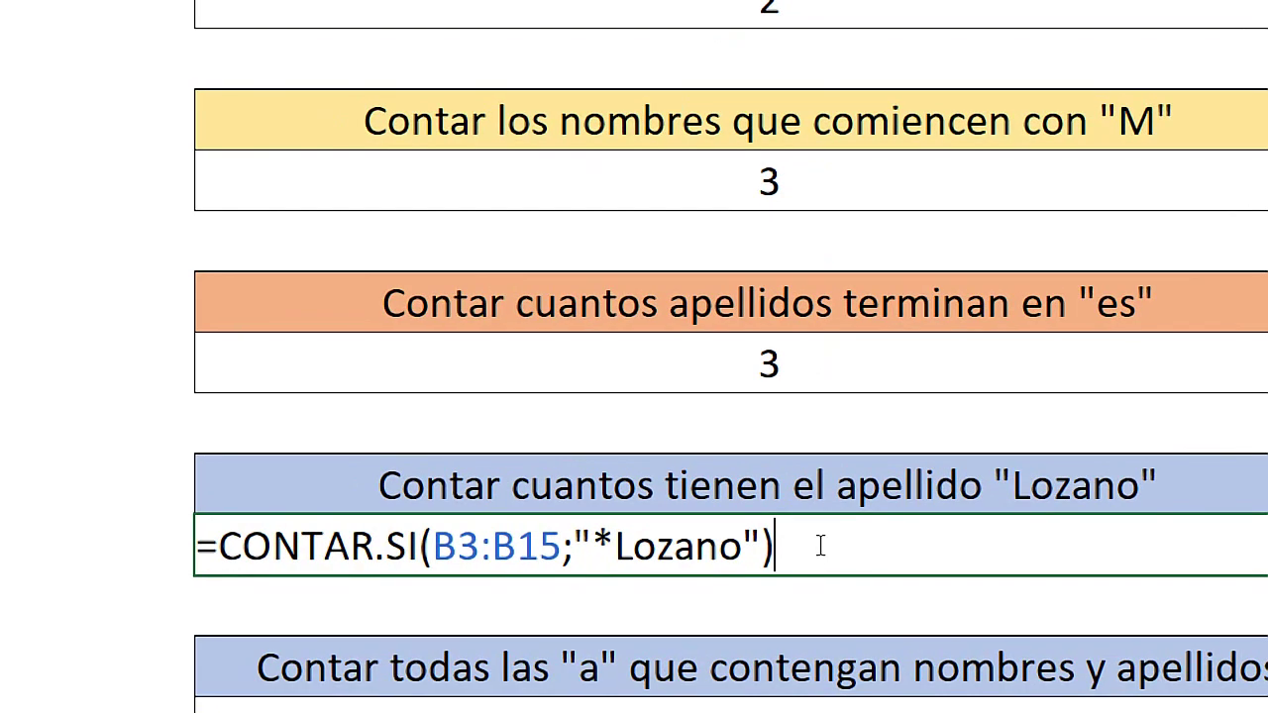
key("Left")
key("Left")
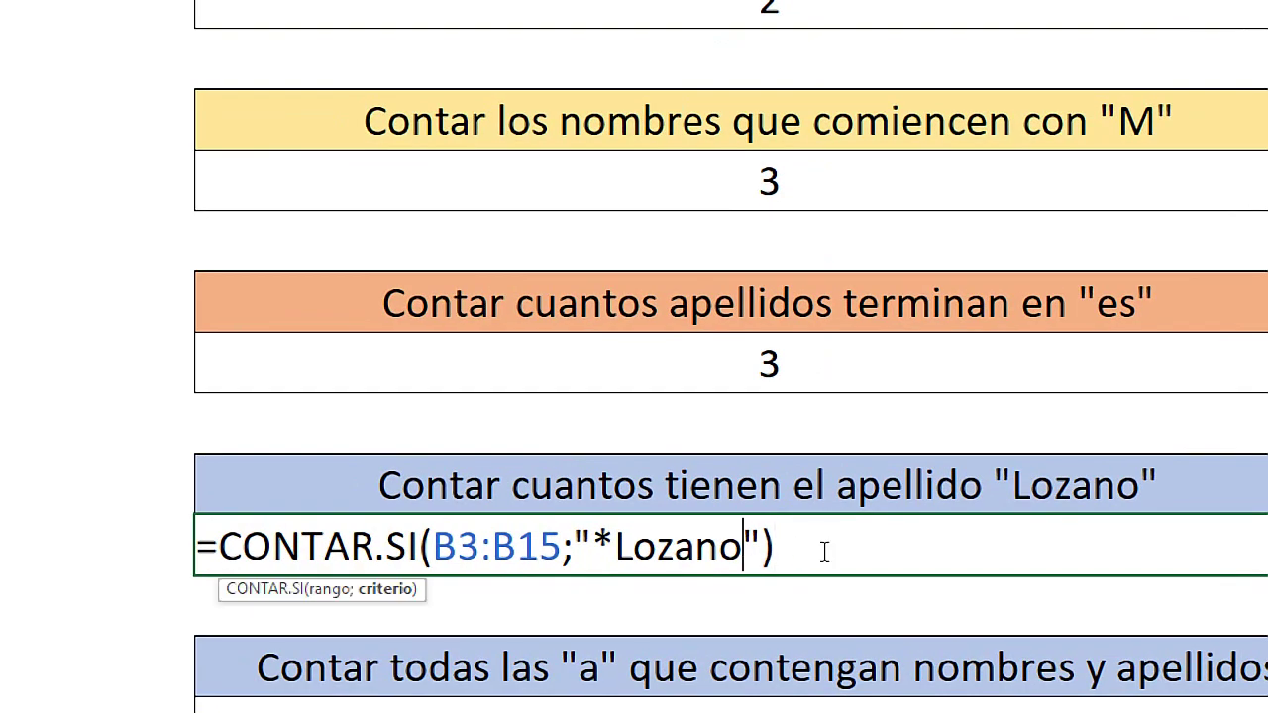
type("*")
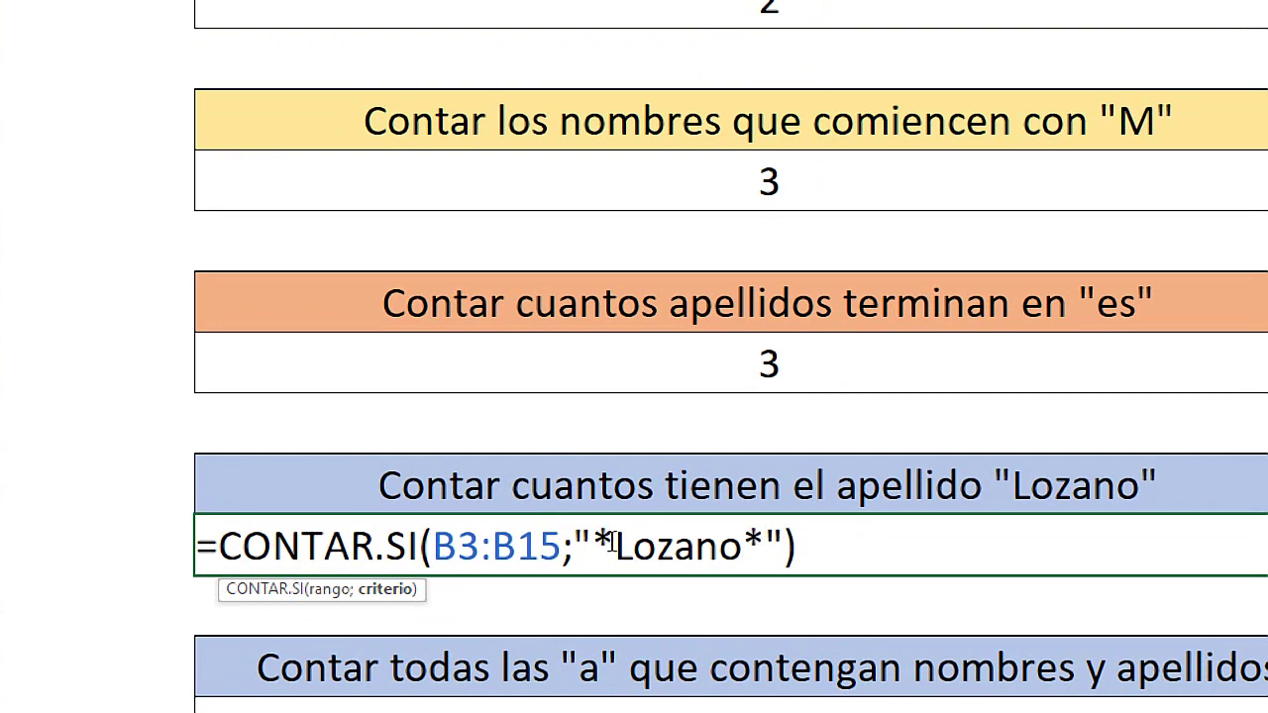
left_click_drag(614, 543, 600, 543)
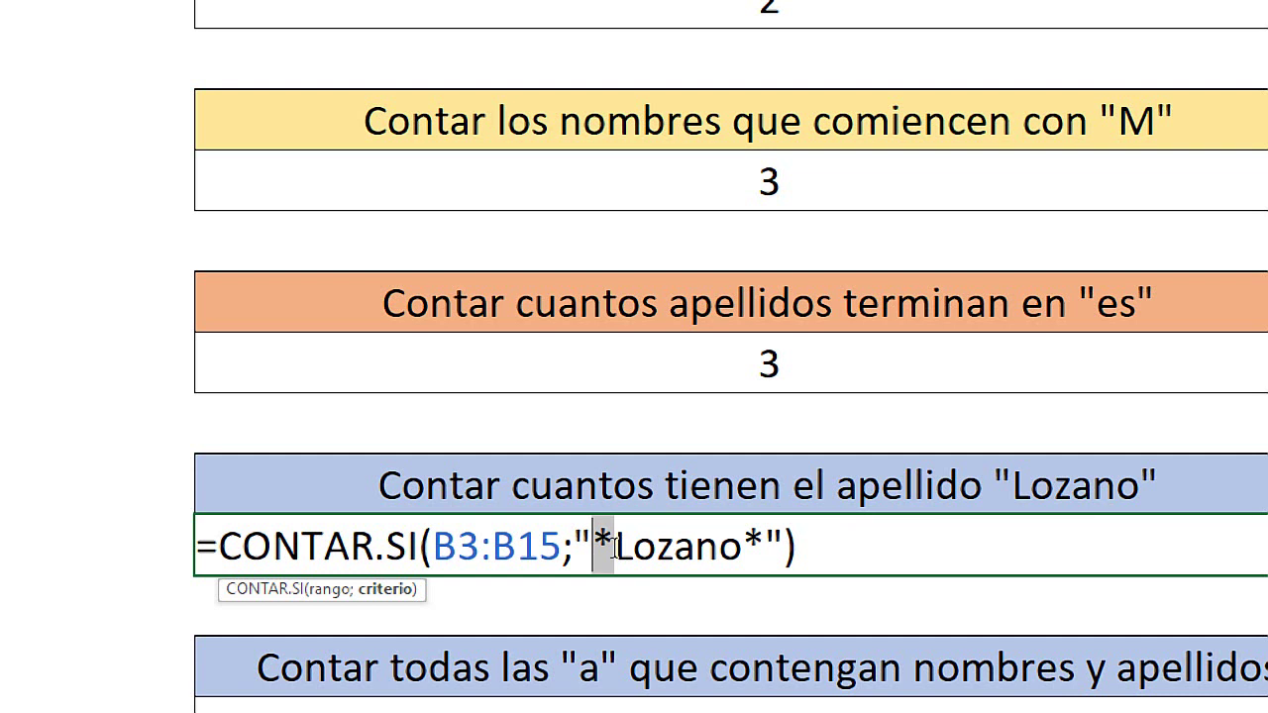
left_click_drag(766, 543, 750, 540)
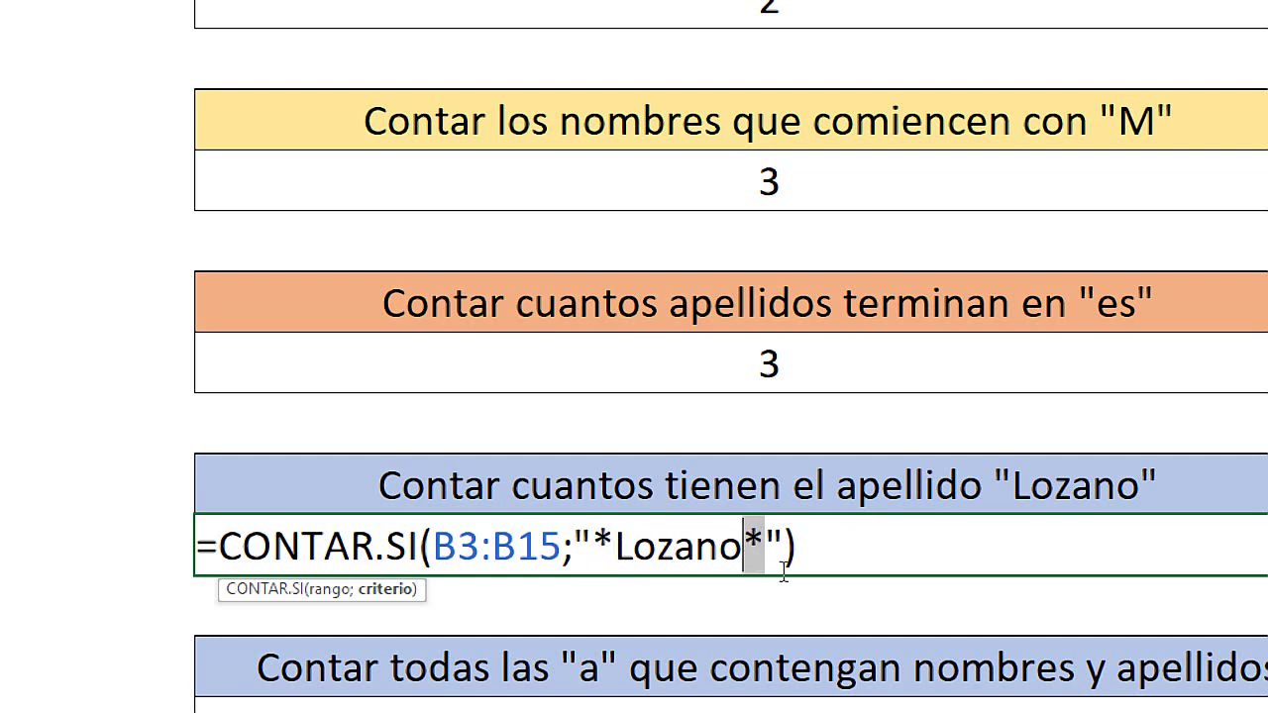
left_click(615, 545)
left_click_drag(616, 545, 593, 545)
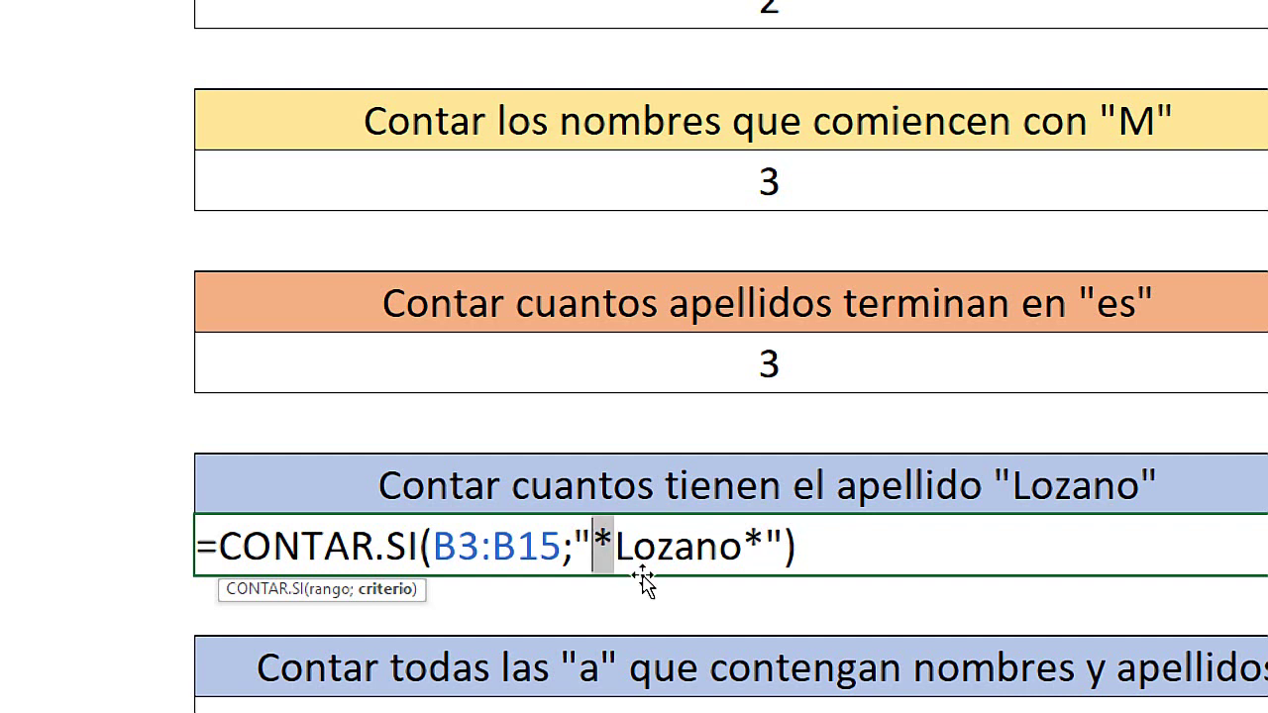
left_click_drag(767, 545, 745, 545)
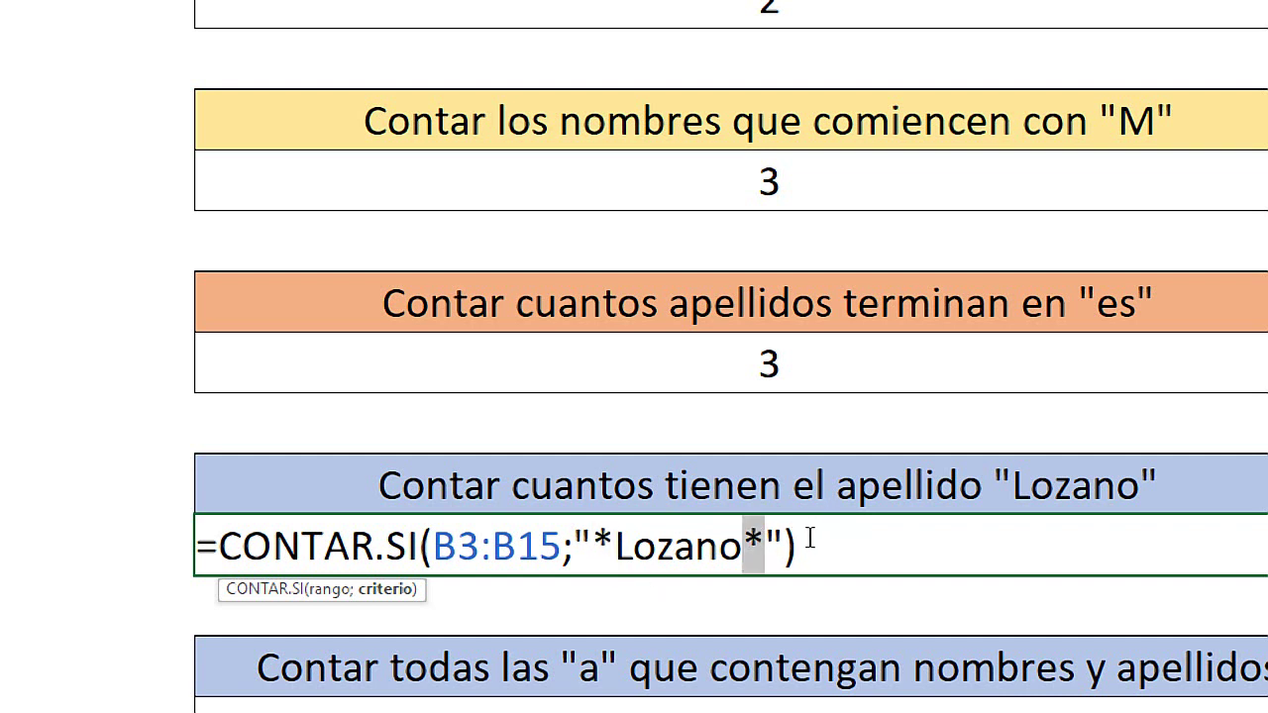
key("Delete")
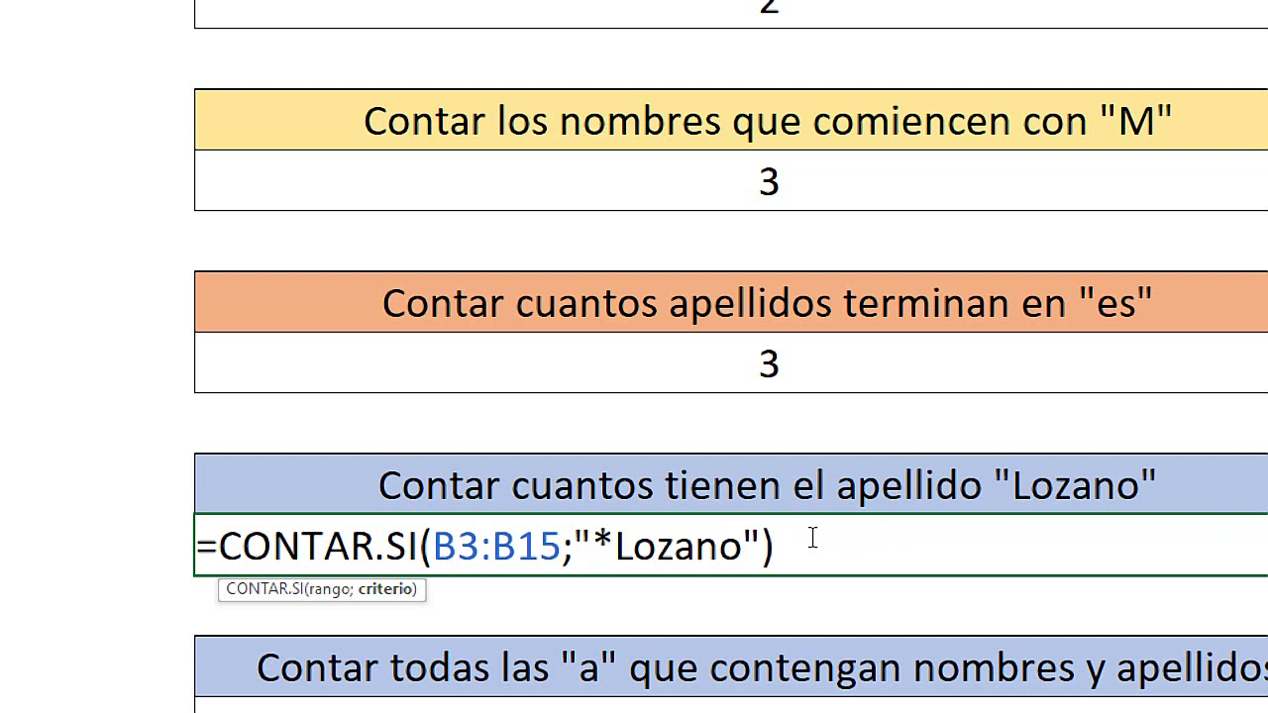
Make D13 =CONTAR.SI(B3:B15;"*Lozano*") so it returns 3, then recheck the formula
left_click_drag(743, 546, 617, 547)
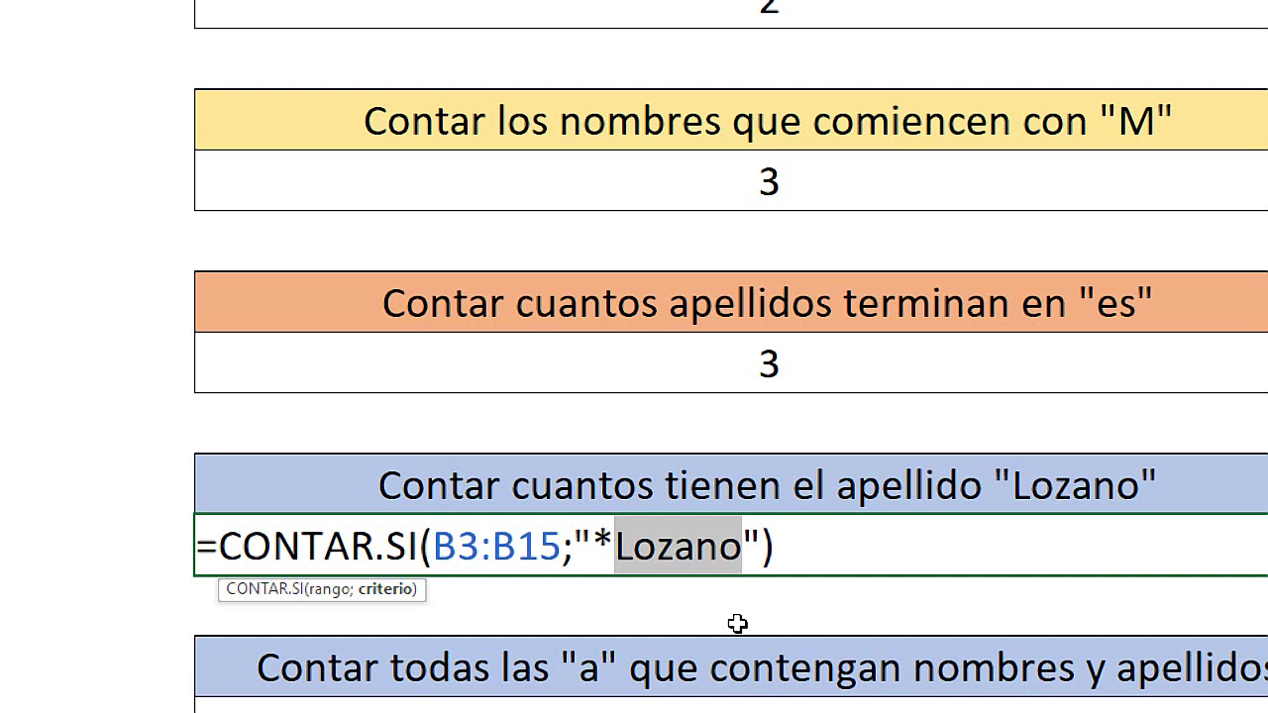
key("Right")
type("*")
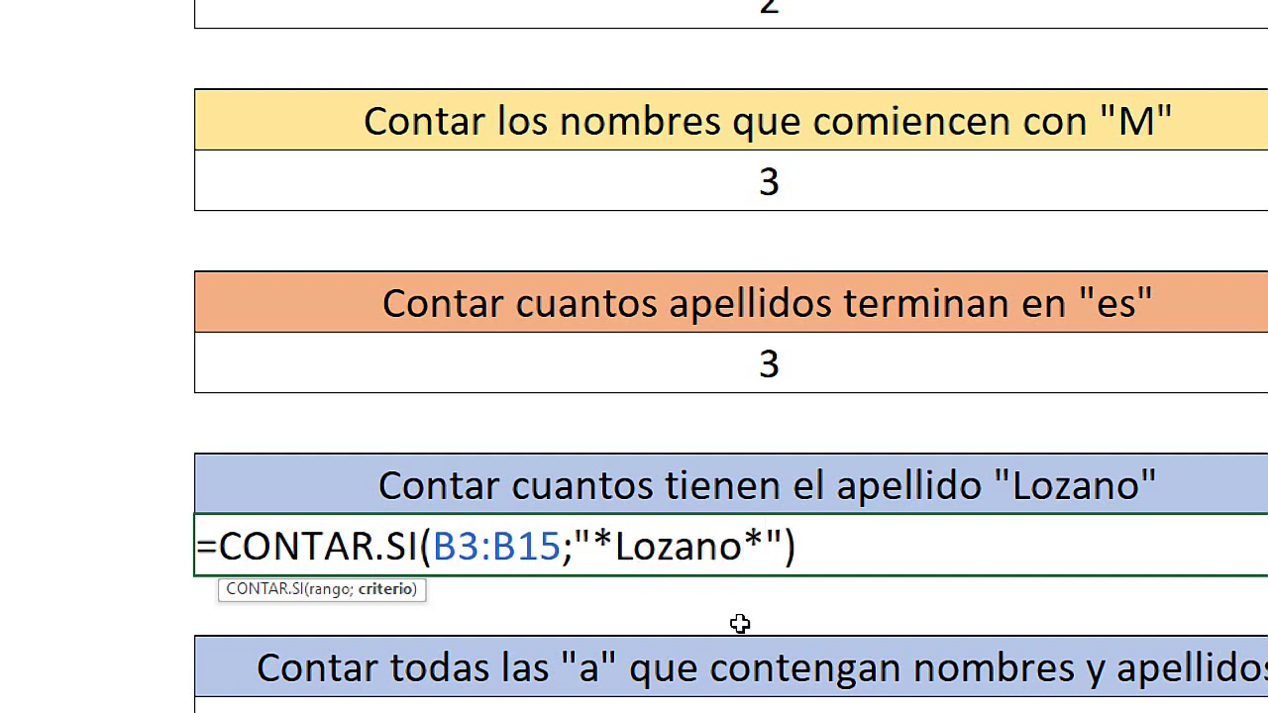
double_click(602, 535)
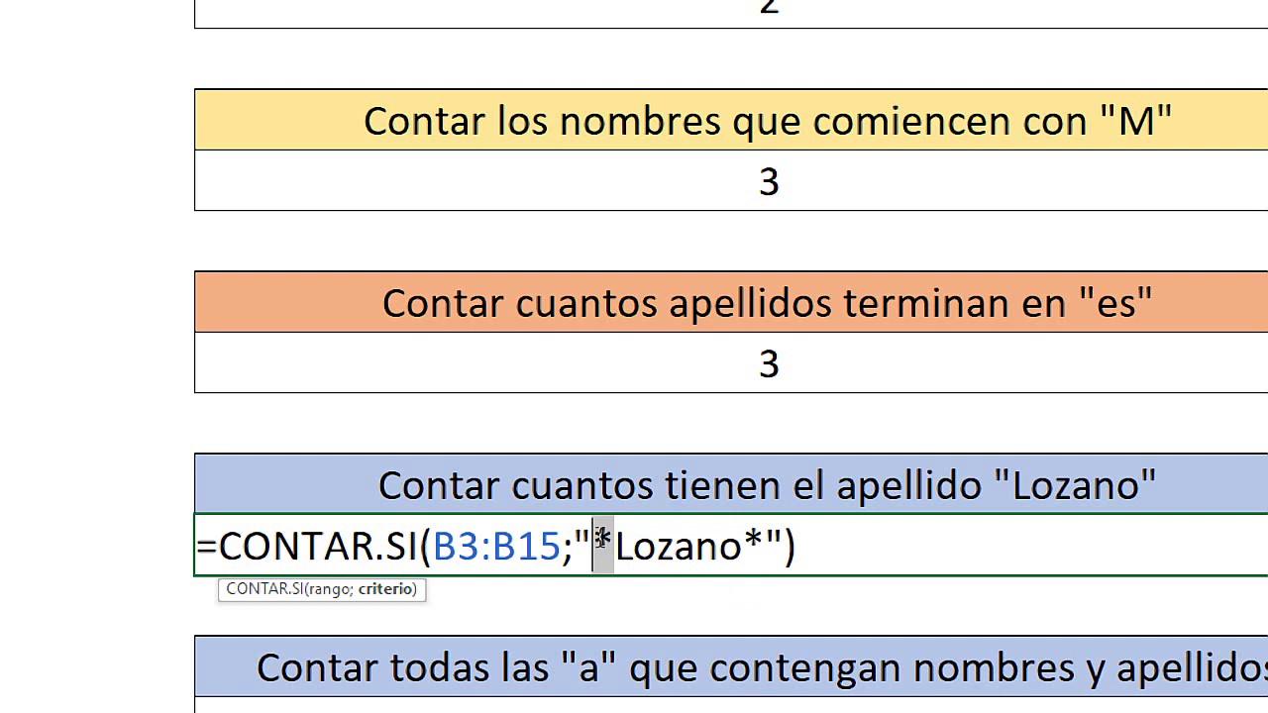
double_click(745, 540)
left_click(808, 538)
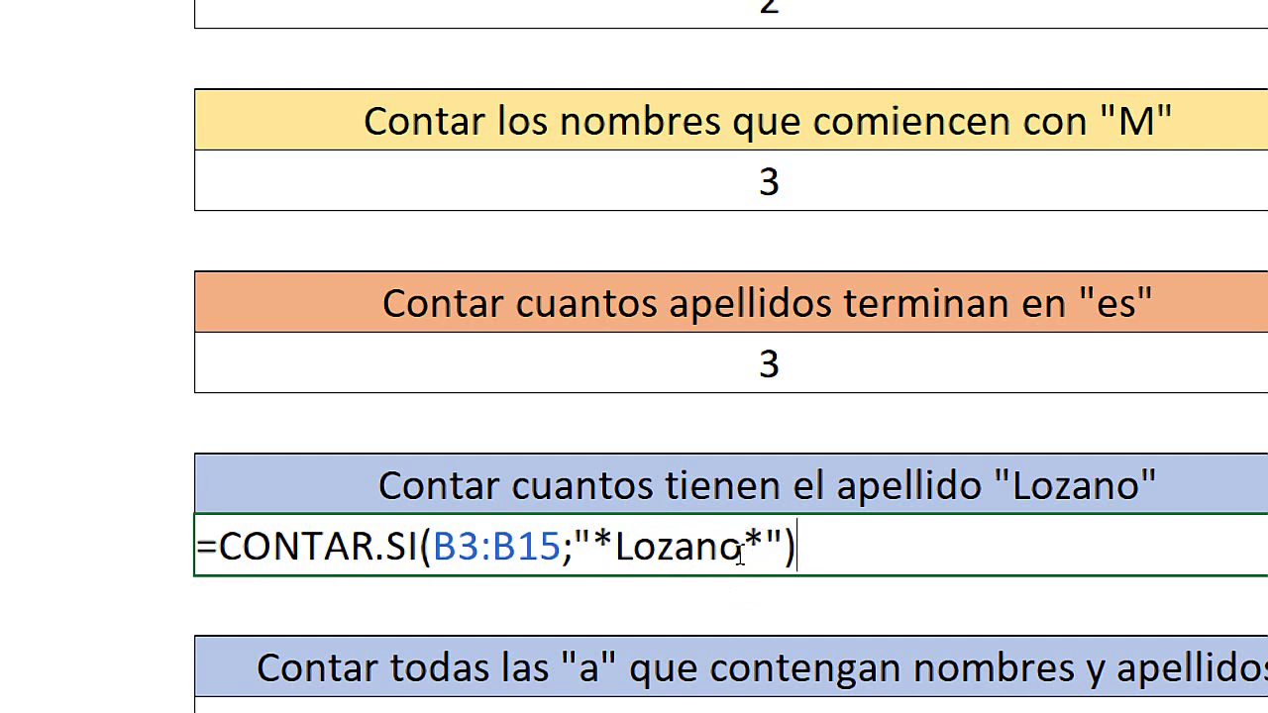
left_click_drag(739, 554, 617, 545)
left_click(807, 540)
key("Return")
left_click(812, 544)
double_click(813, 544)
key("Escape")
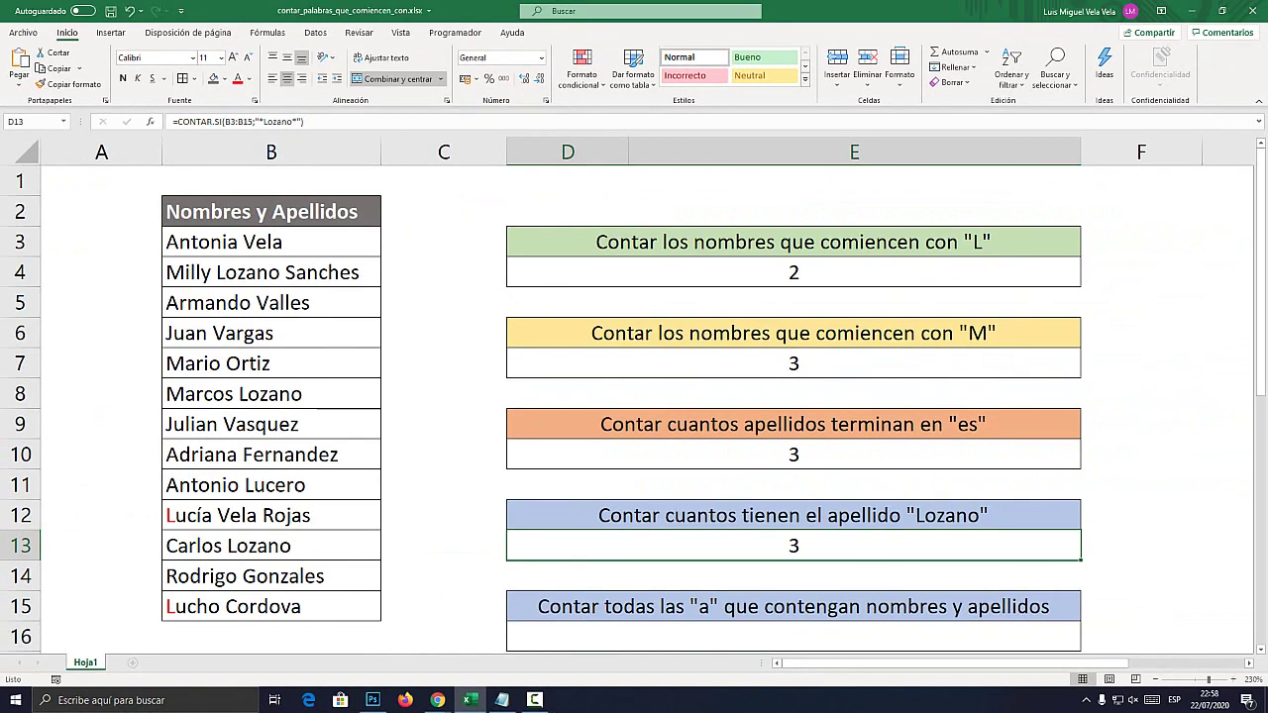
Review the fifth question in D15 and the name list in B3:B15
scroll(634, 410, "down", 2)
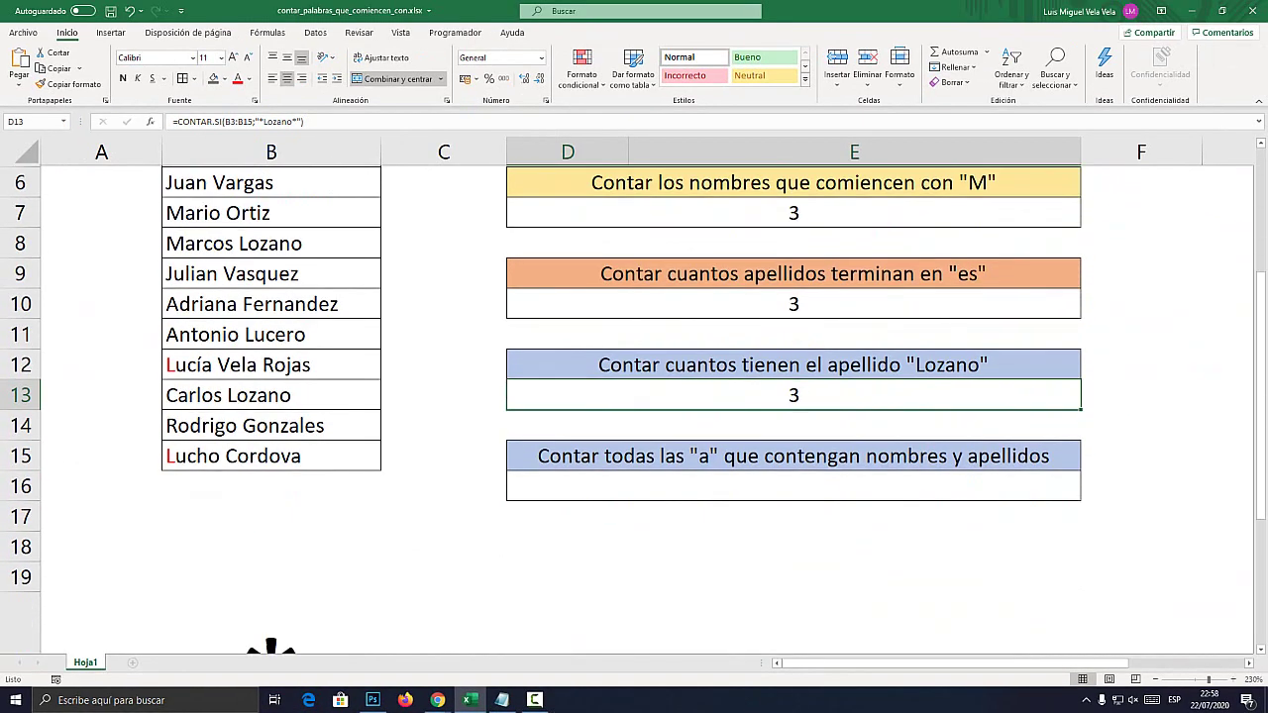
scroll(635, 410, "up", 1)
scroll(635, 411, "up", 1)
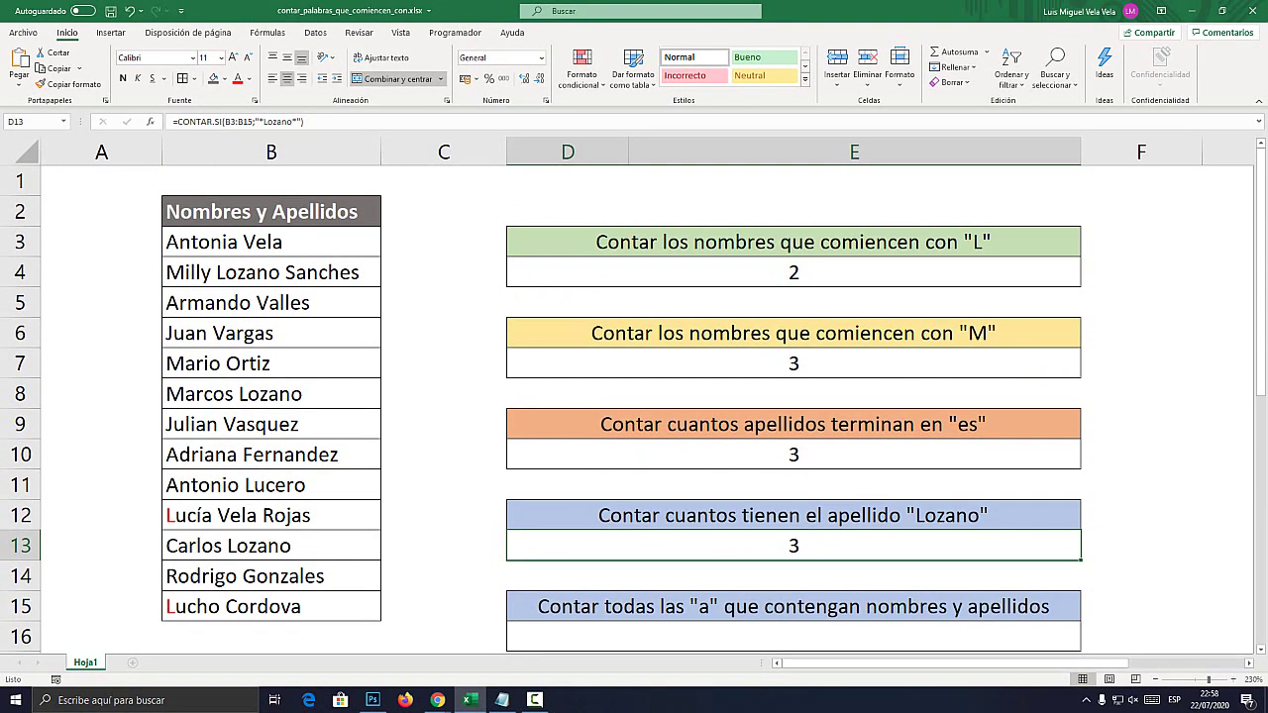
scroll(270, 631, "down", 2)
key("Down")
key("Down")
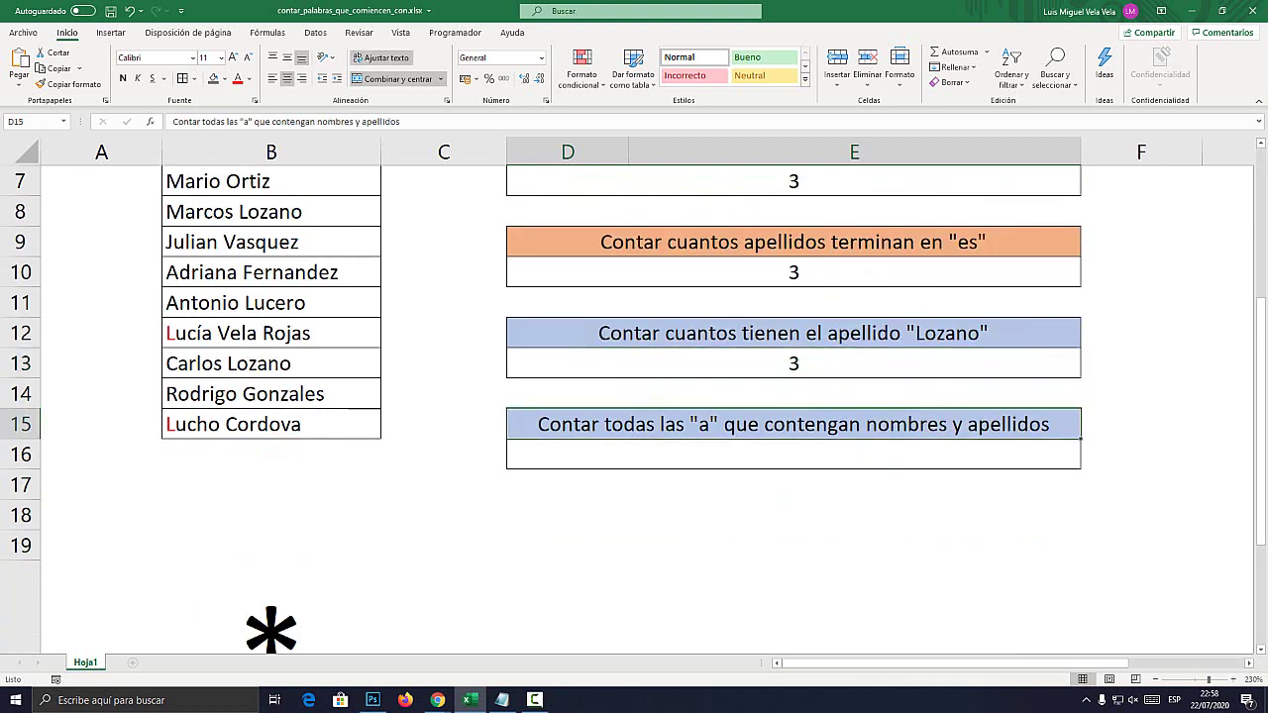
double_click(699, 424)
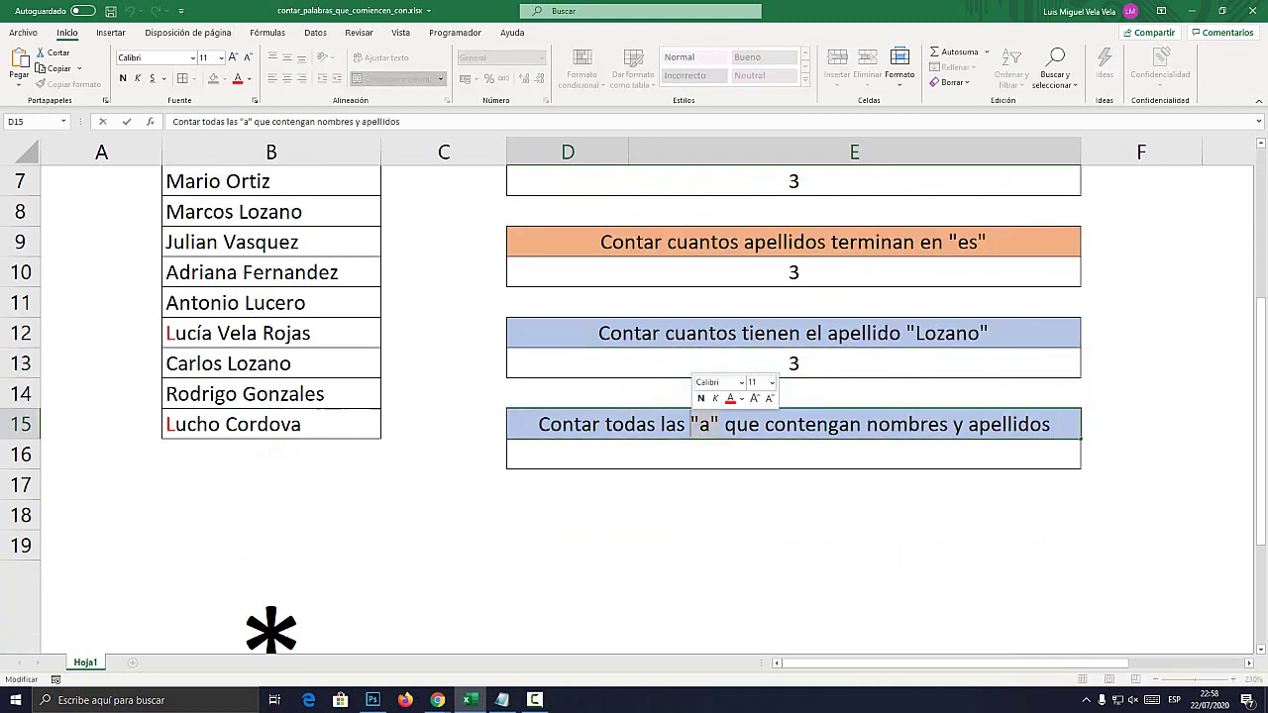
left_click(567, 545)
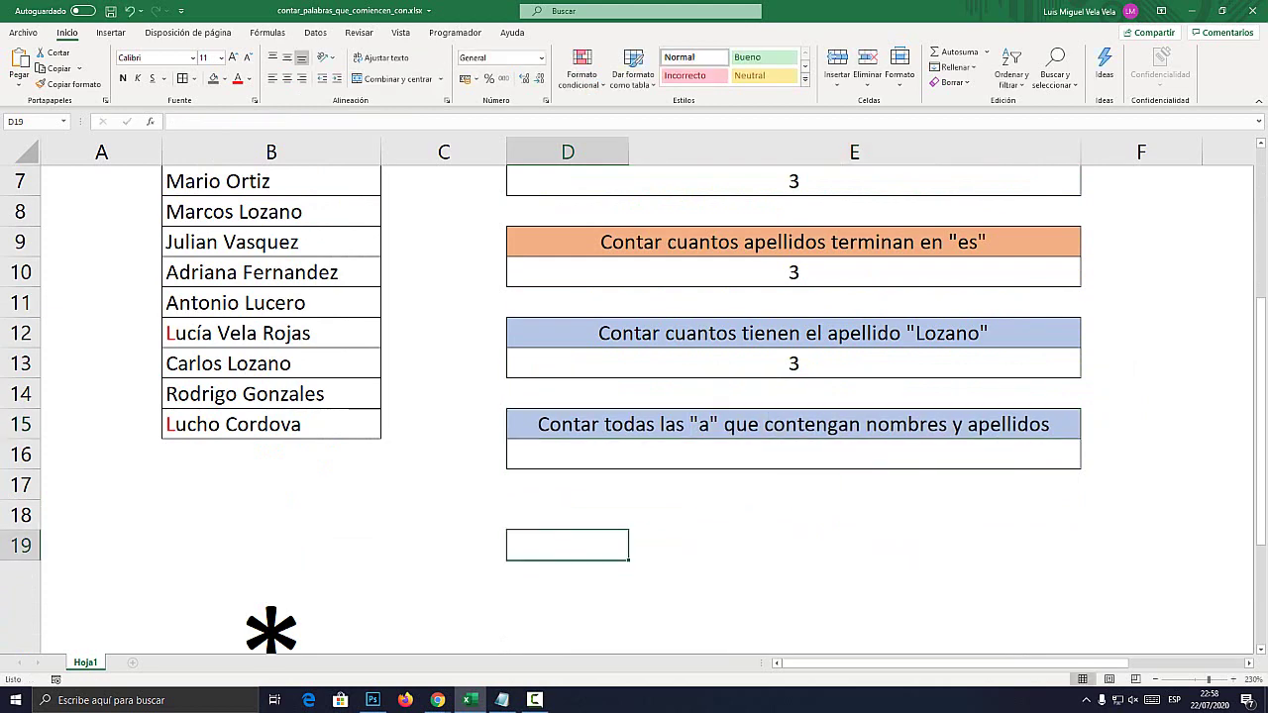
scroll(271, 631, "up", 2)
left_click_drag(270, 242, 271, 606)
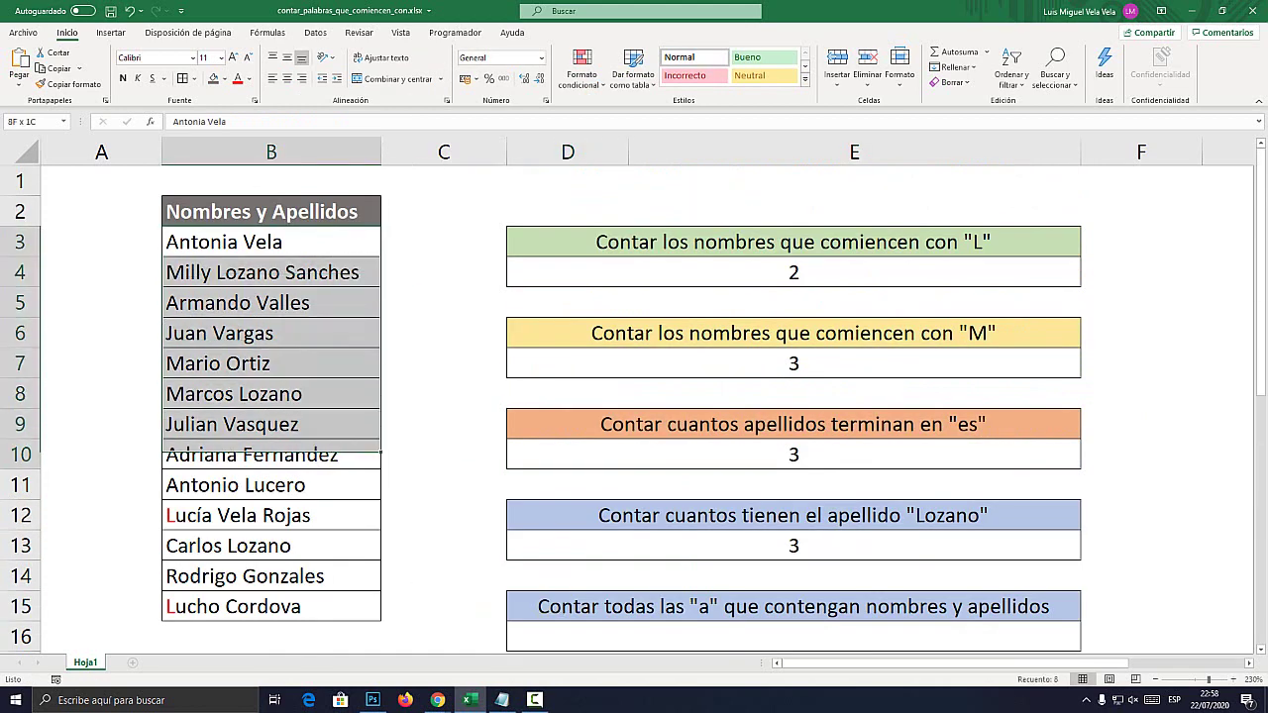
left_click_drag(271, 241, 271, 606)
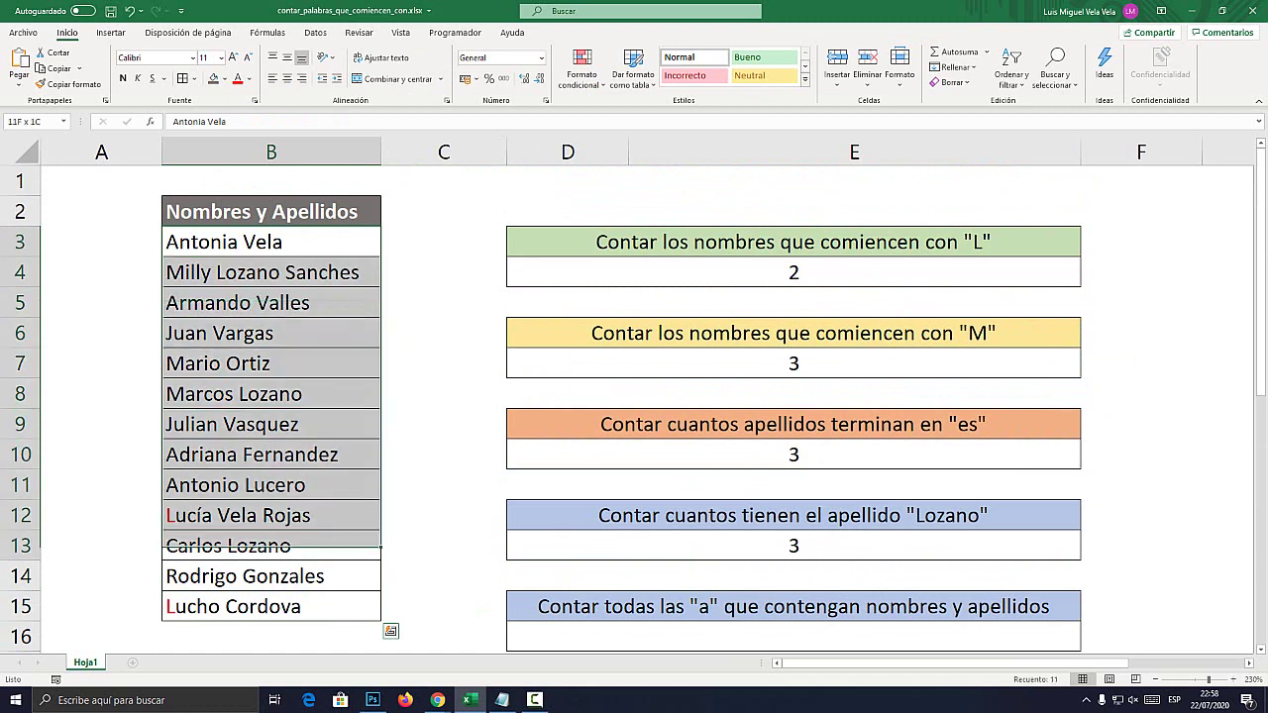
left_click_drag(270, 241, 271, 606)
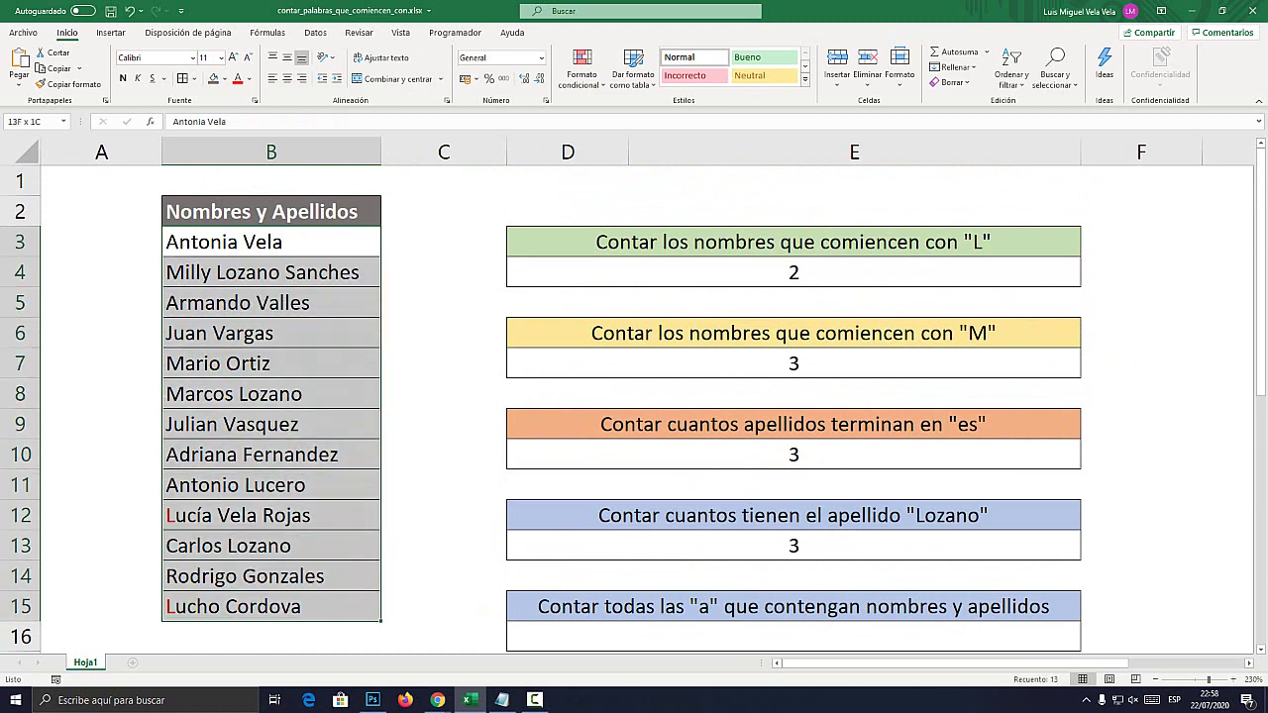
scroll(271, 595, "down", 3)
scroll(271, 580, "down", 2)
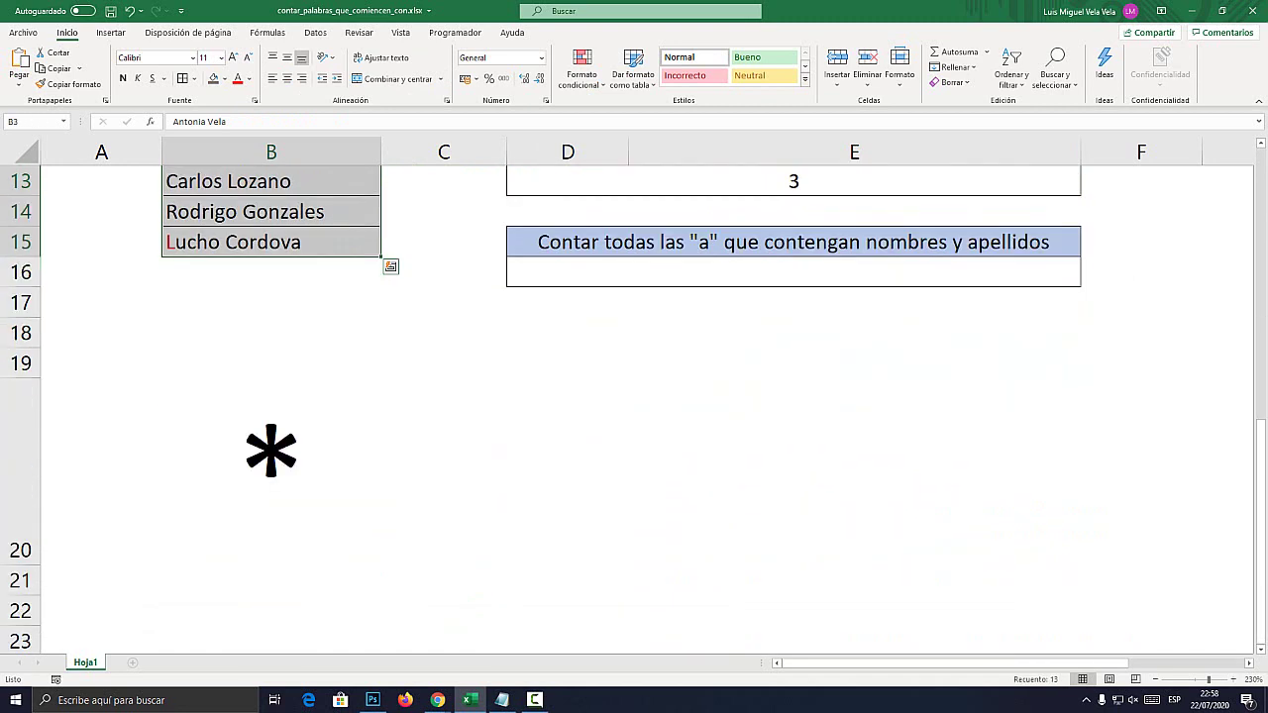
Enter Vela in D19, Lucía in D18 and Marcos in D17, then give D17:D19 All Borders
left_click(566, 363)
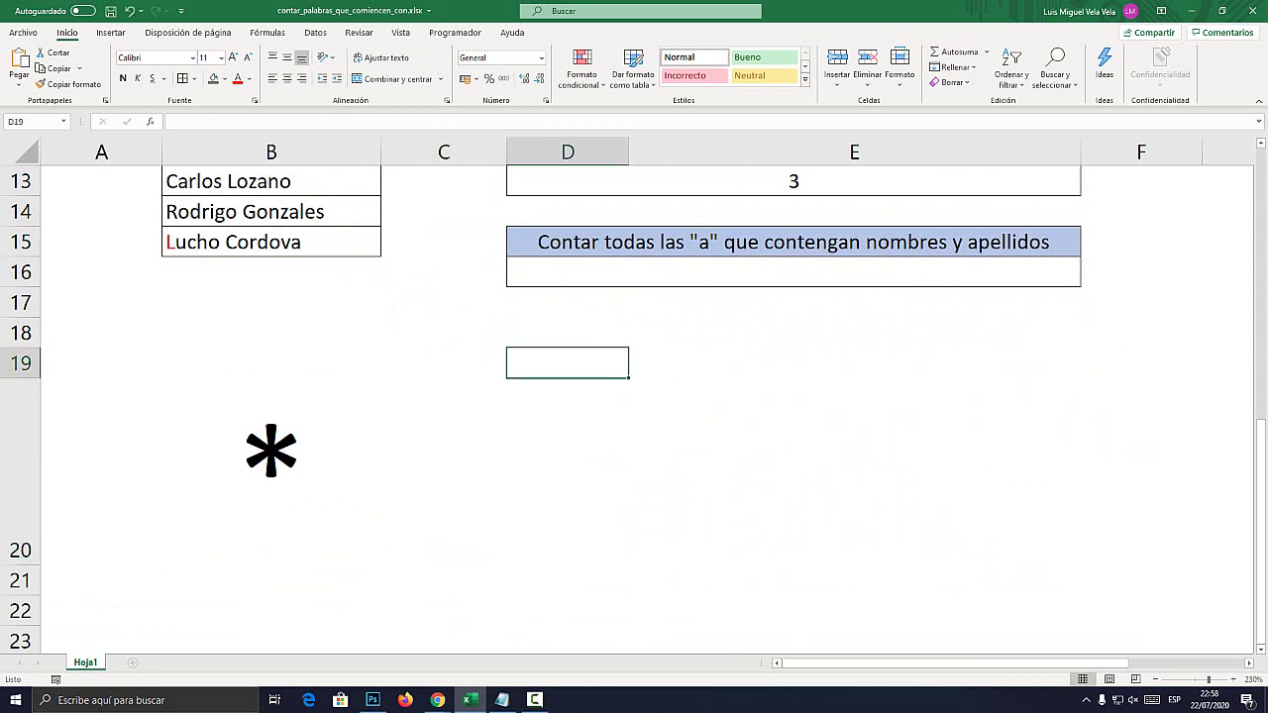
type("Vela")
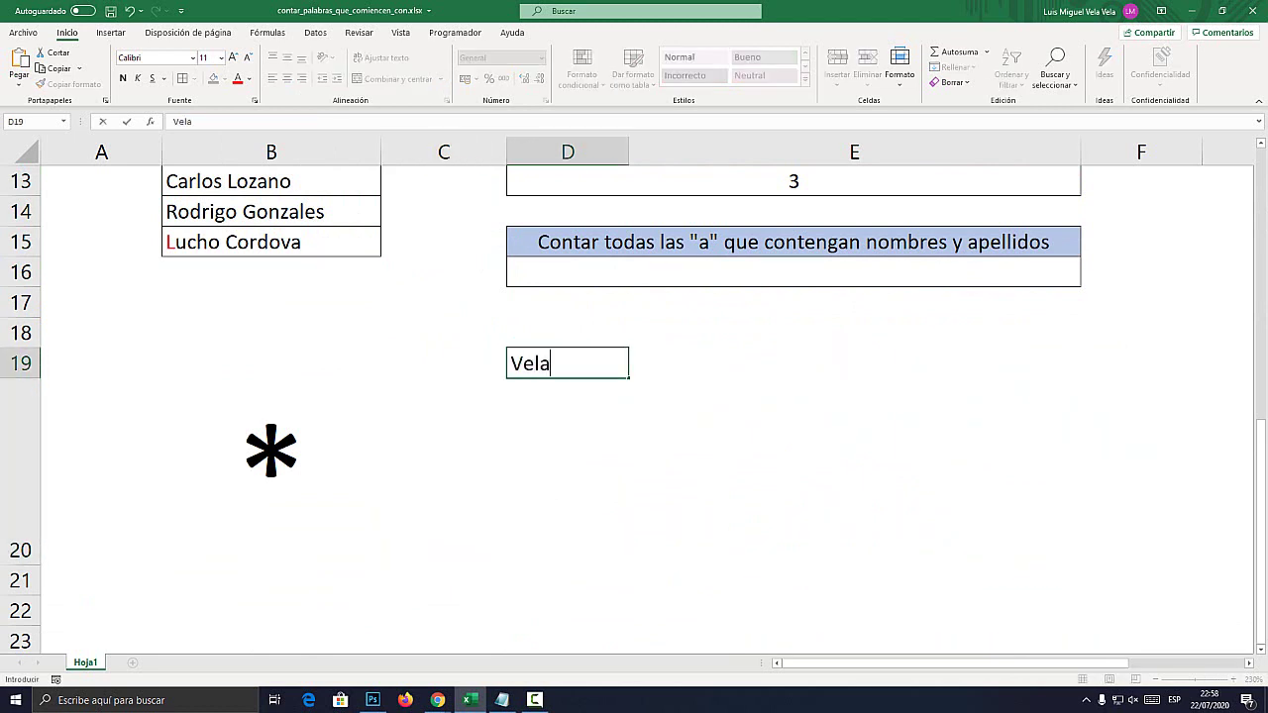
key("Return")
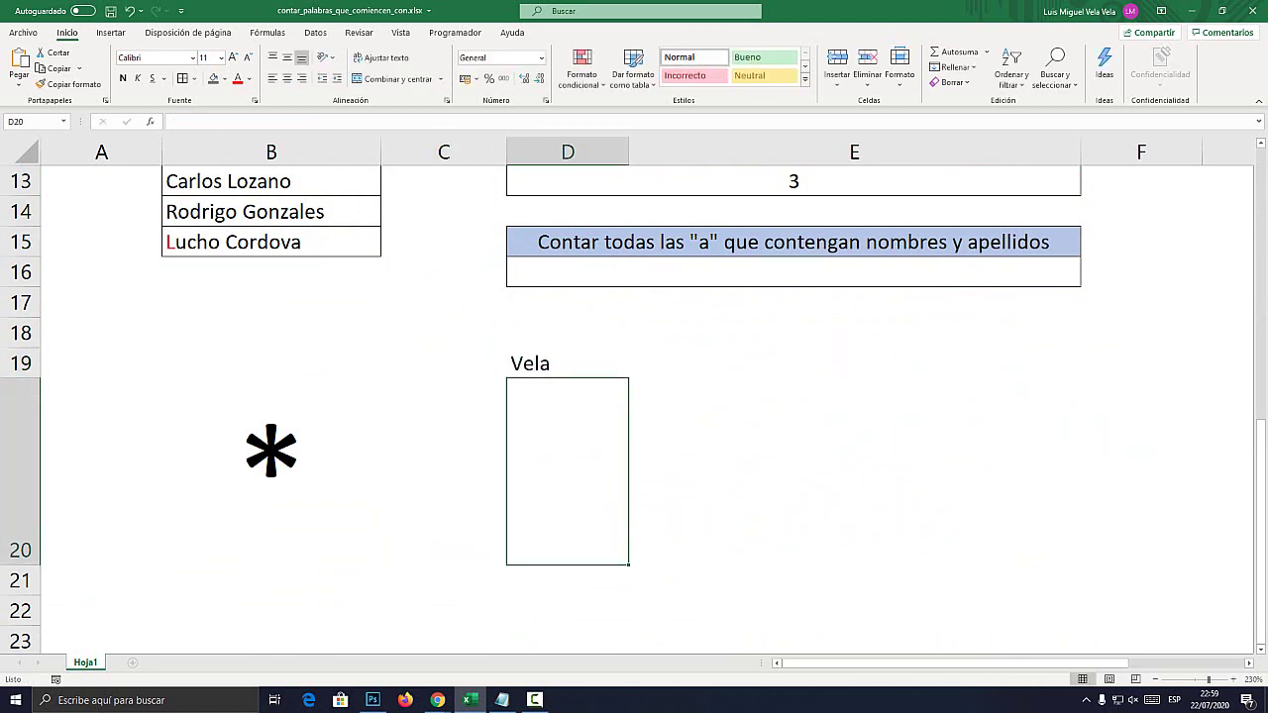
left_click(567, 332)
type("Lucía")
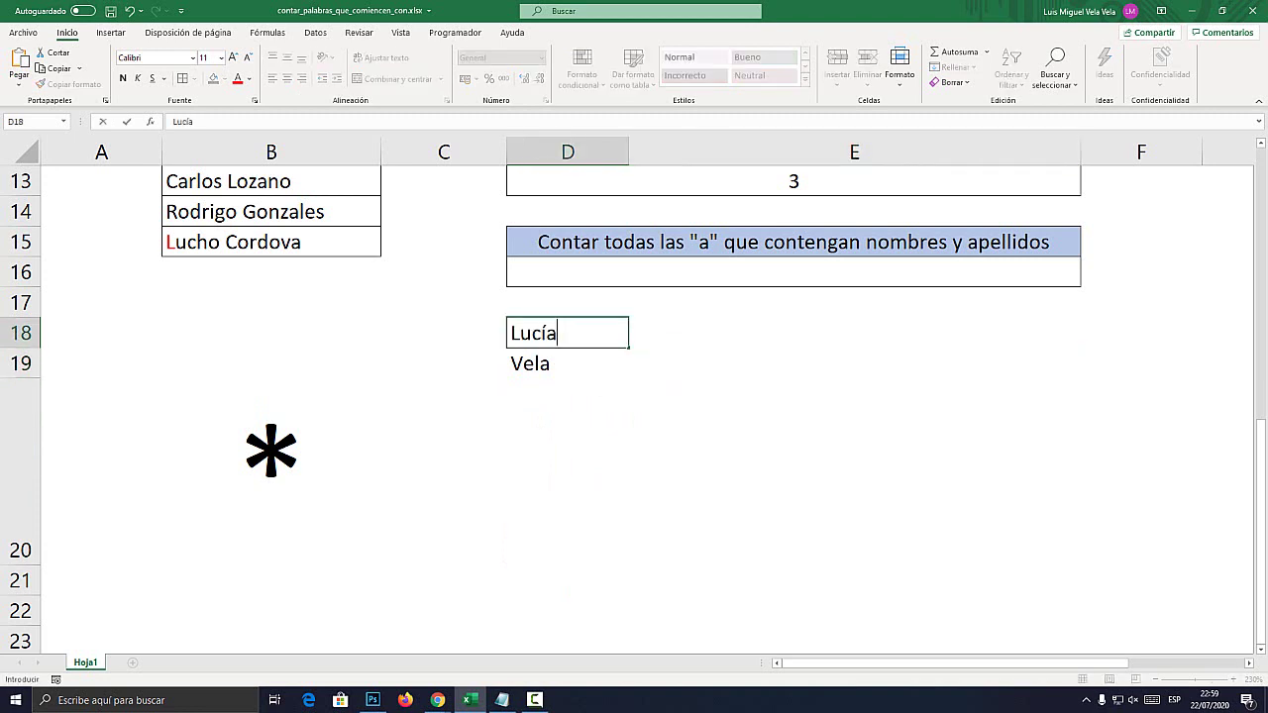
key("Return")
left_click(566, 302)
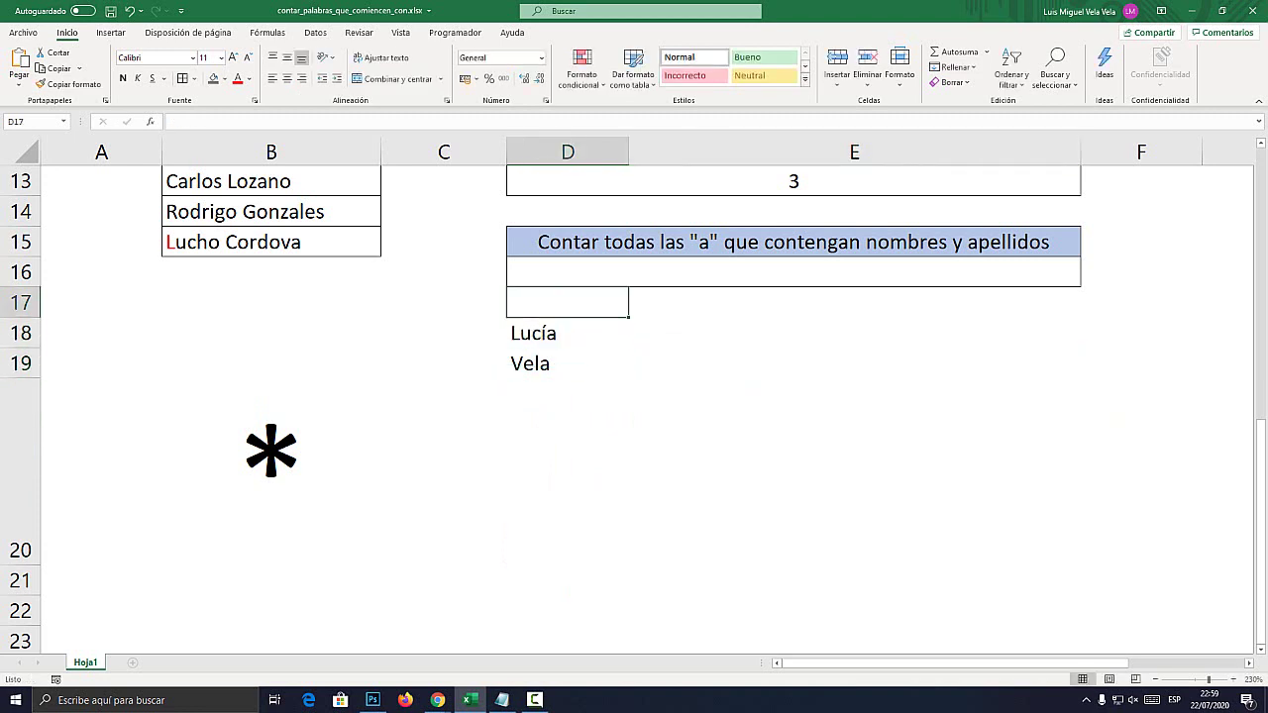
type("Marcos")
key("Return")
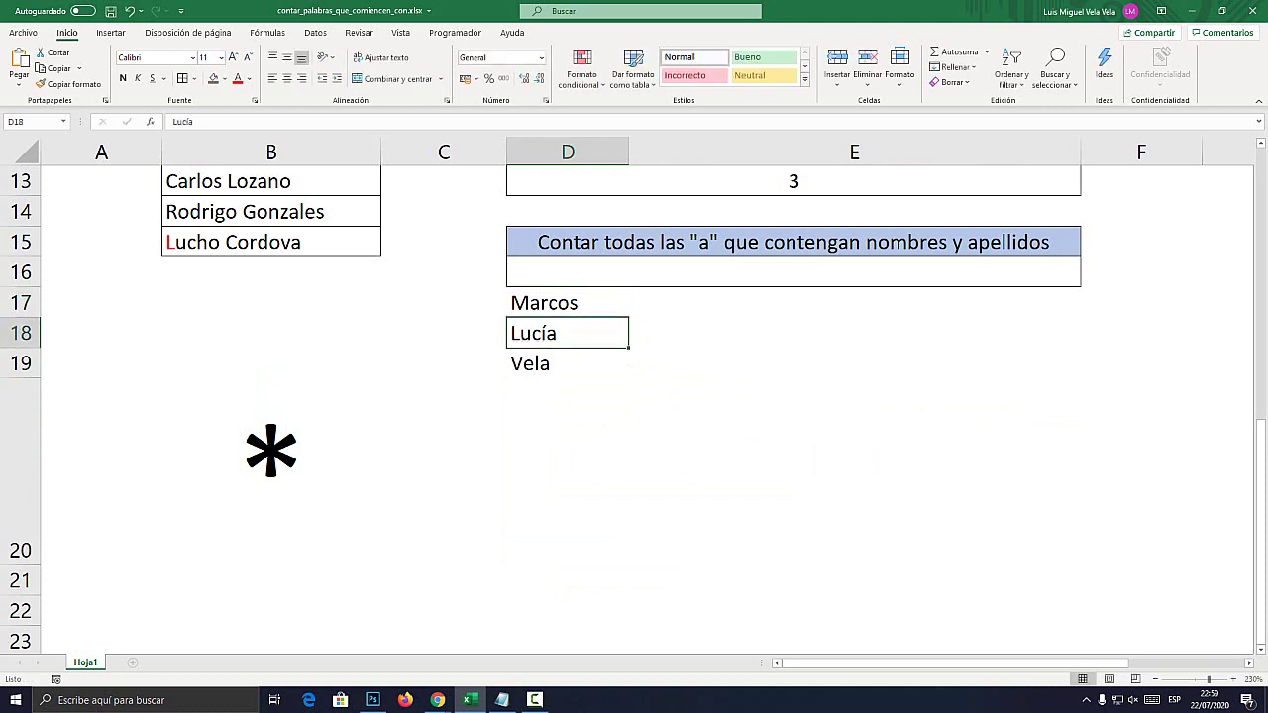
left_click_drag(567, 302, 566, 363)
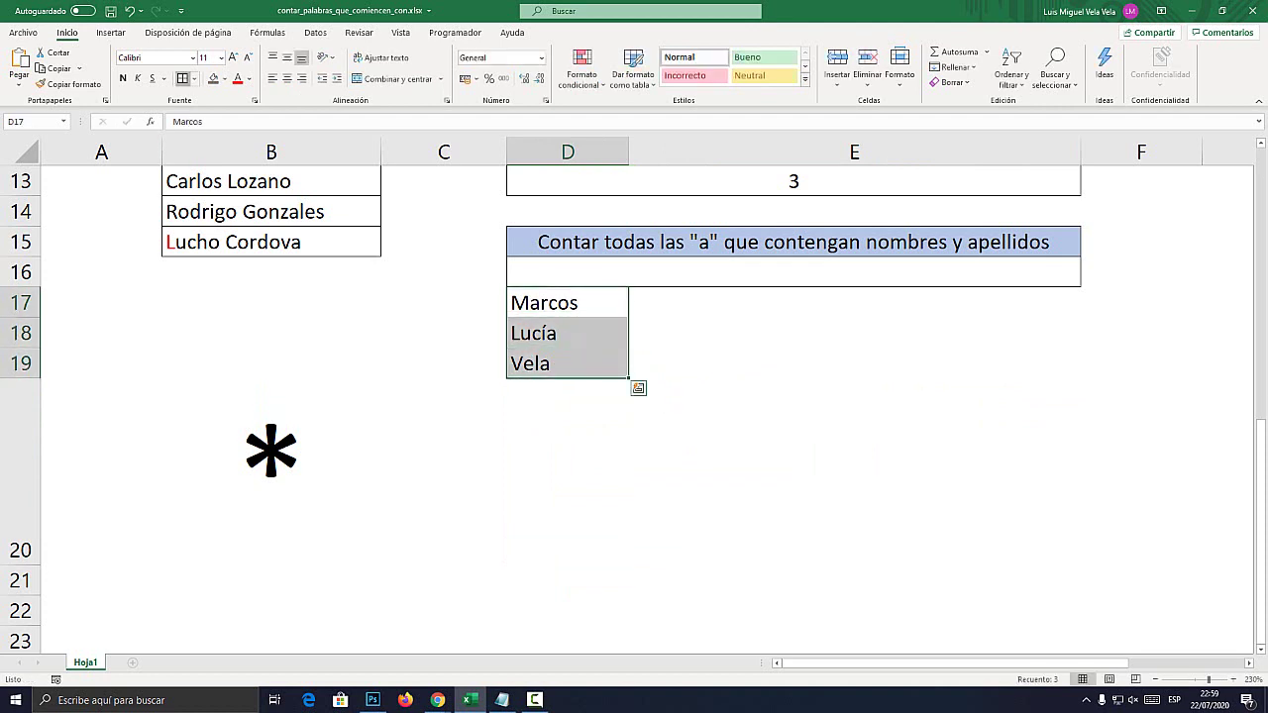
left_click(182, 78)
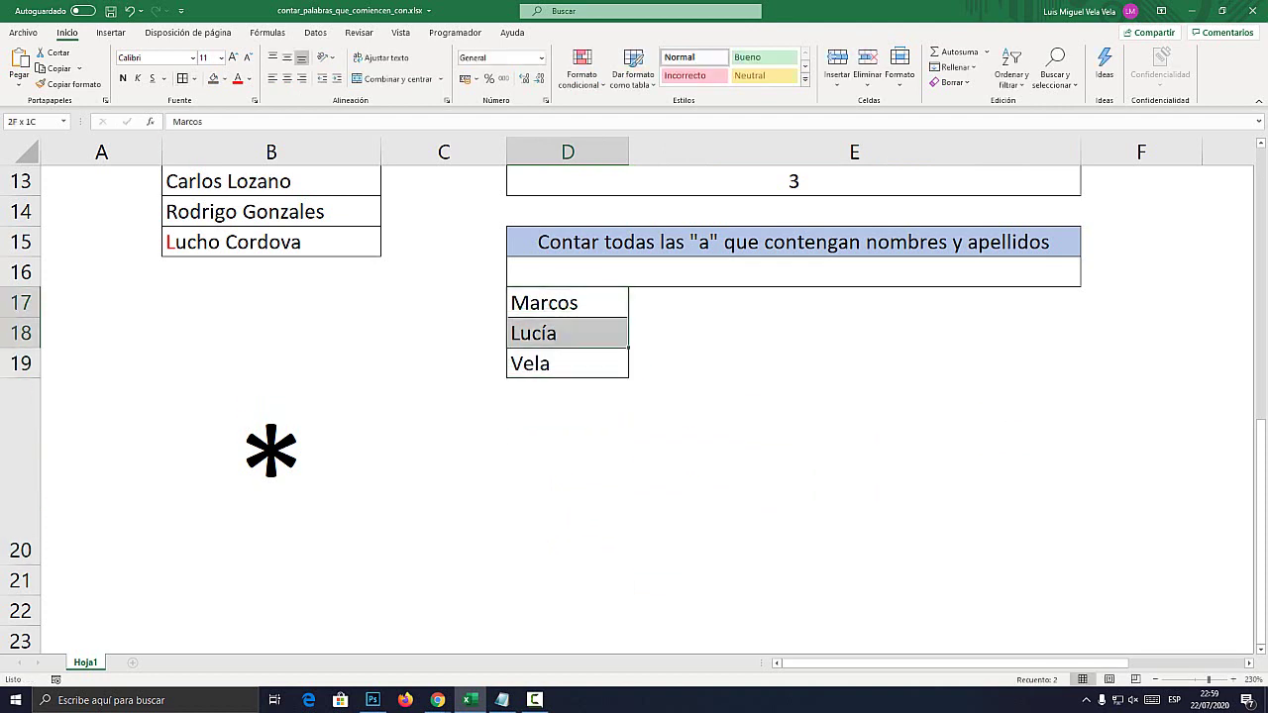
Inspect the letters of Vela, Lucía and Marcos one by one, then scroll back up
left_click_drag(567, 332, 567, 363)
left_click(854, 333)
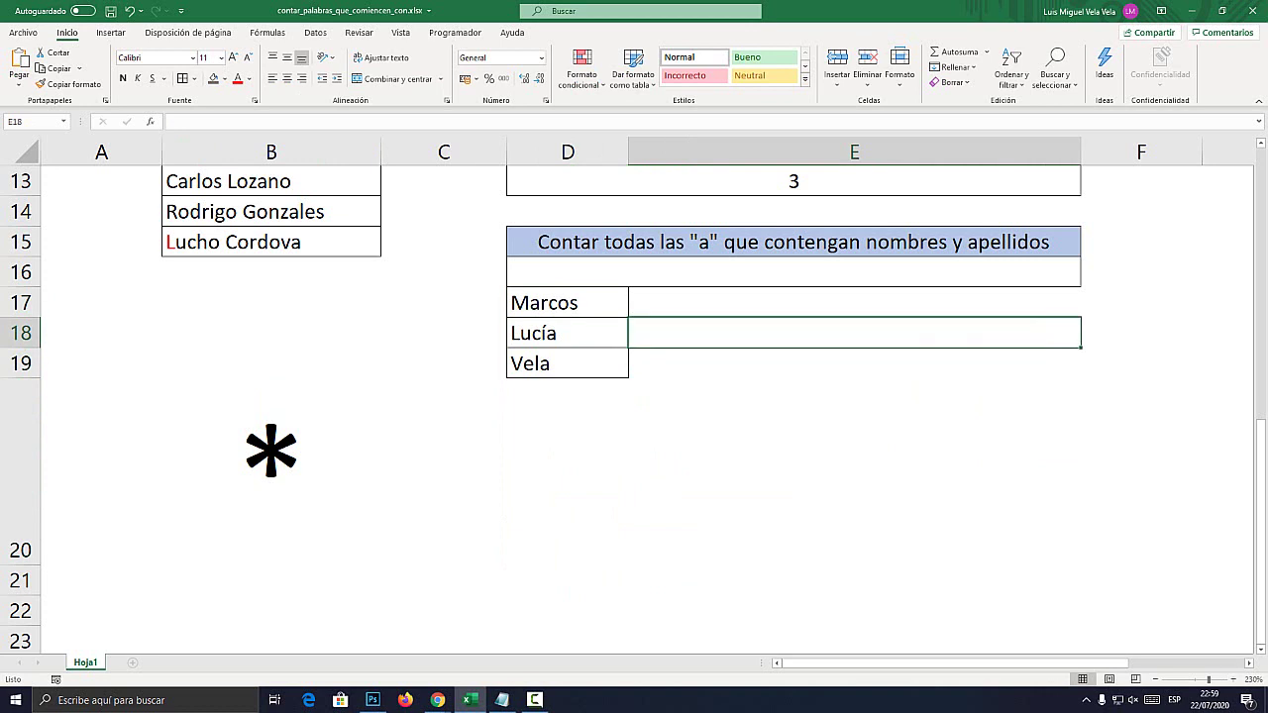
left_click(567, 362)
double_click(550, 363)
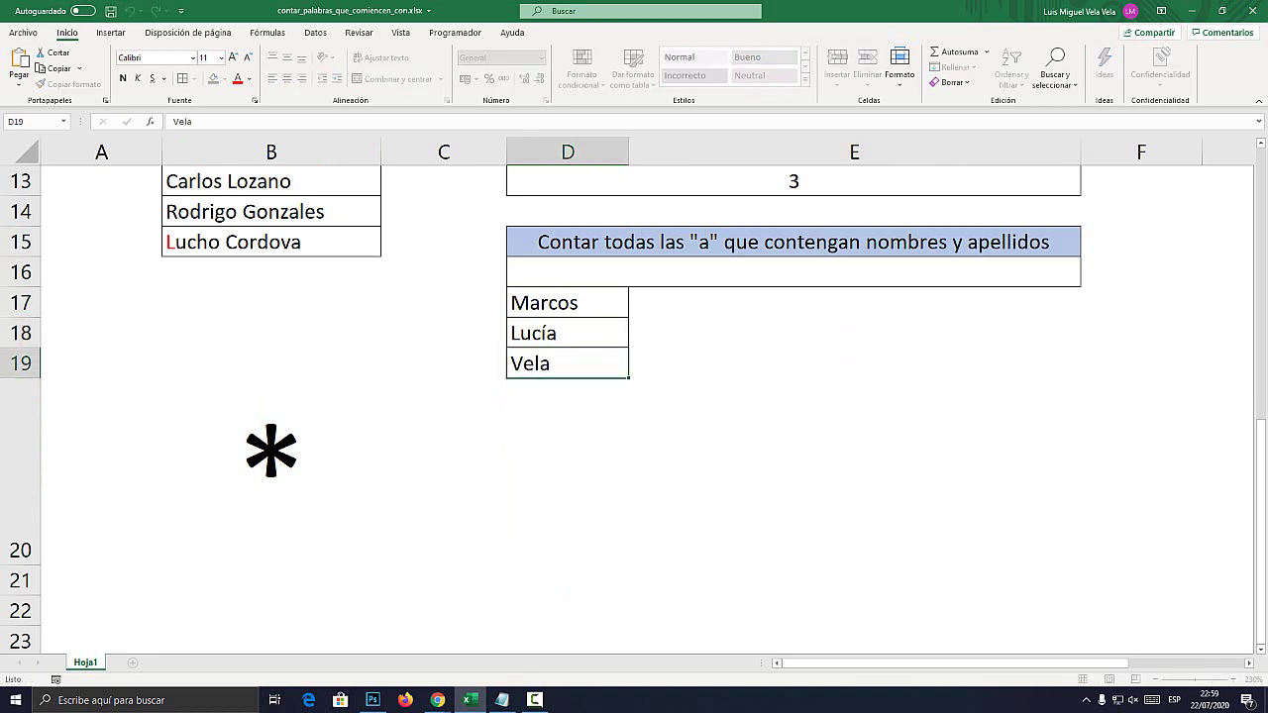
left_click(550, 333)
double_click(550, 333)
left_click(584, 302)
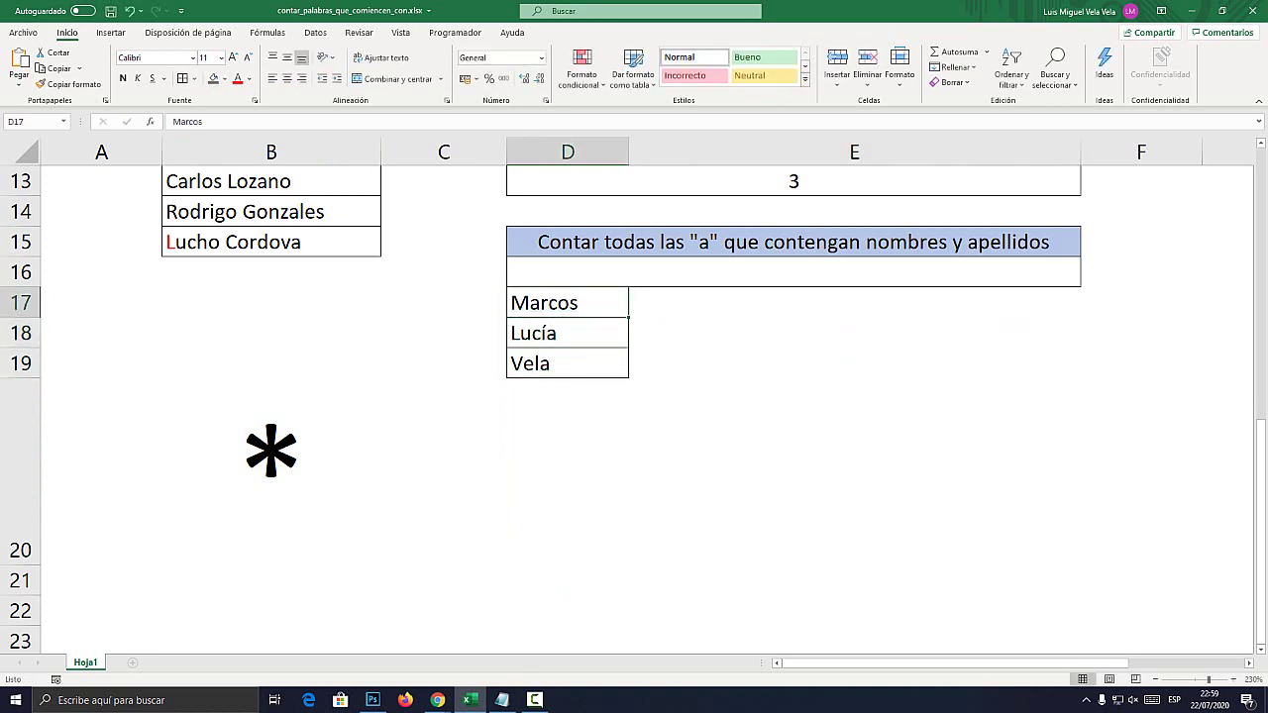
double_click(535, 302)
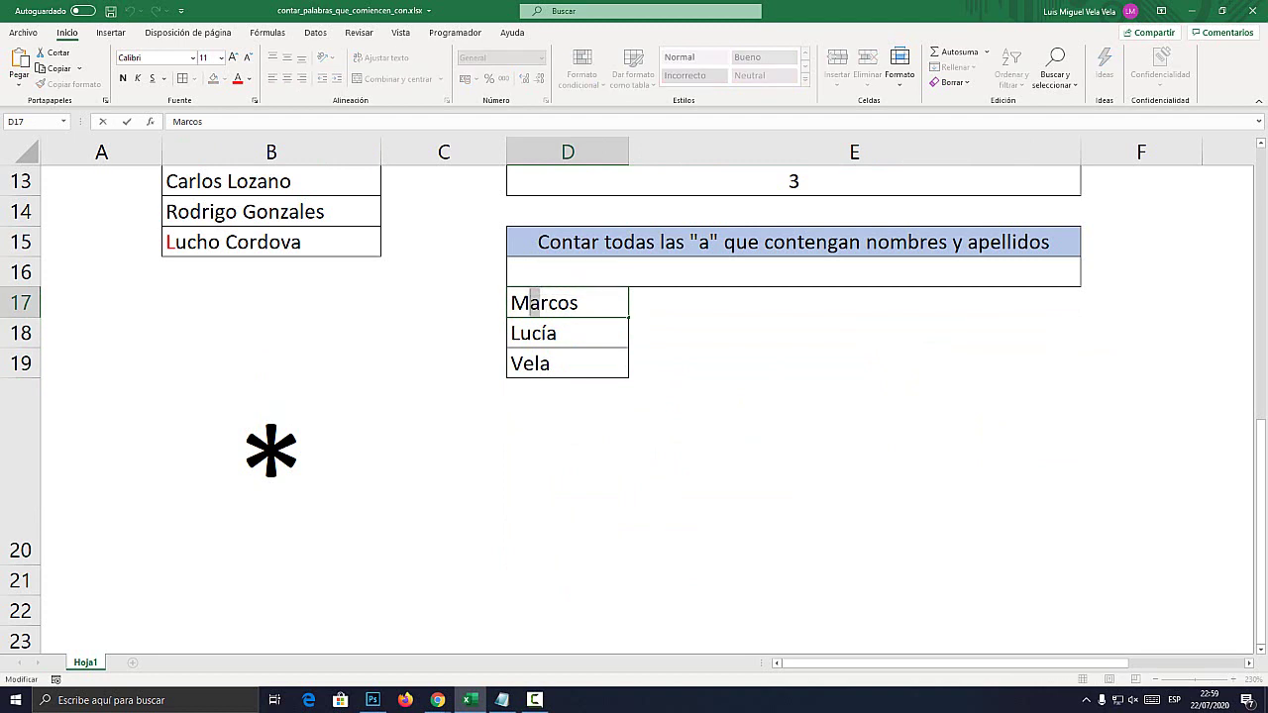
key("Escape")
double_click(543, 302)
left_click(557, 333)
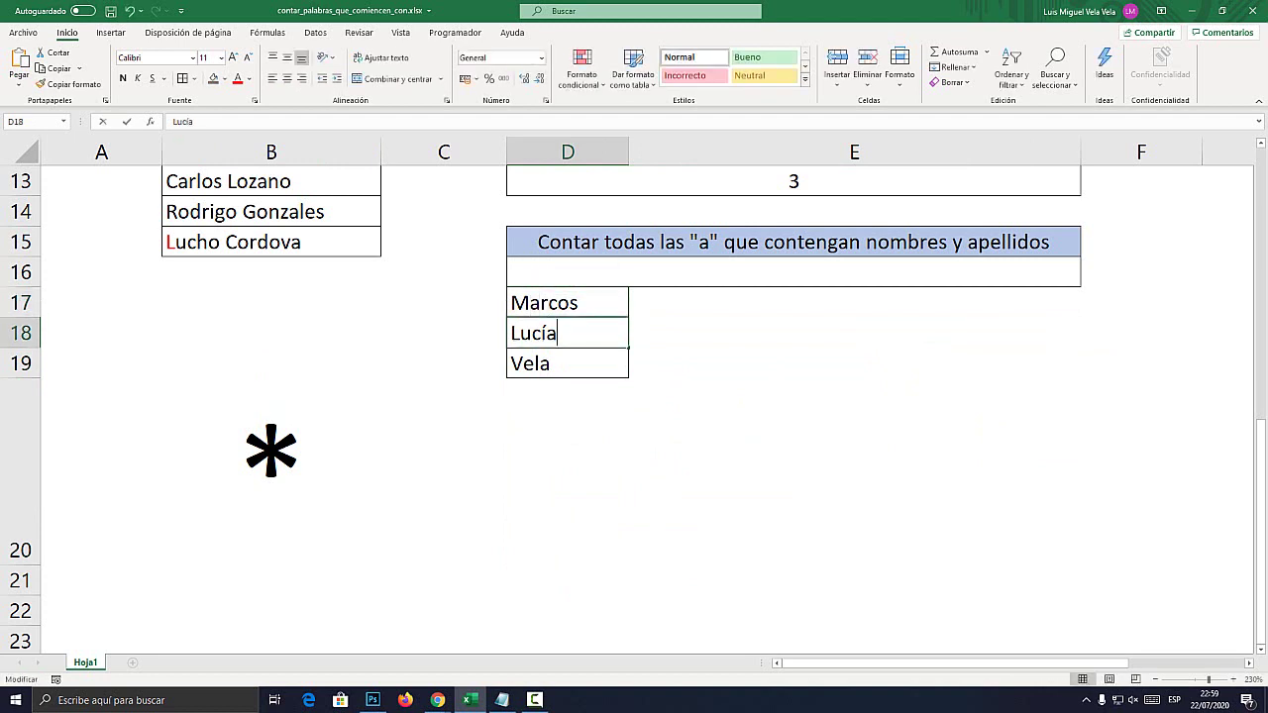
double_click(551, 364)
key("Escape")
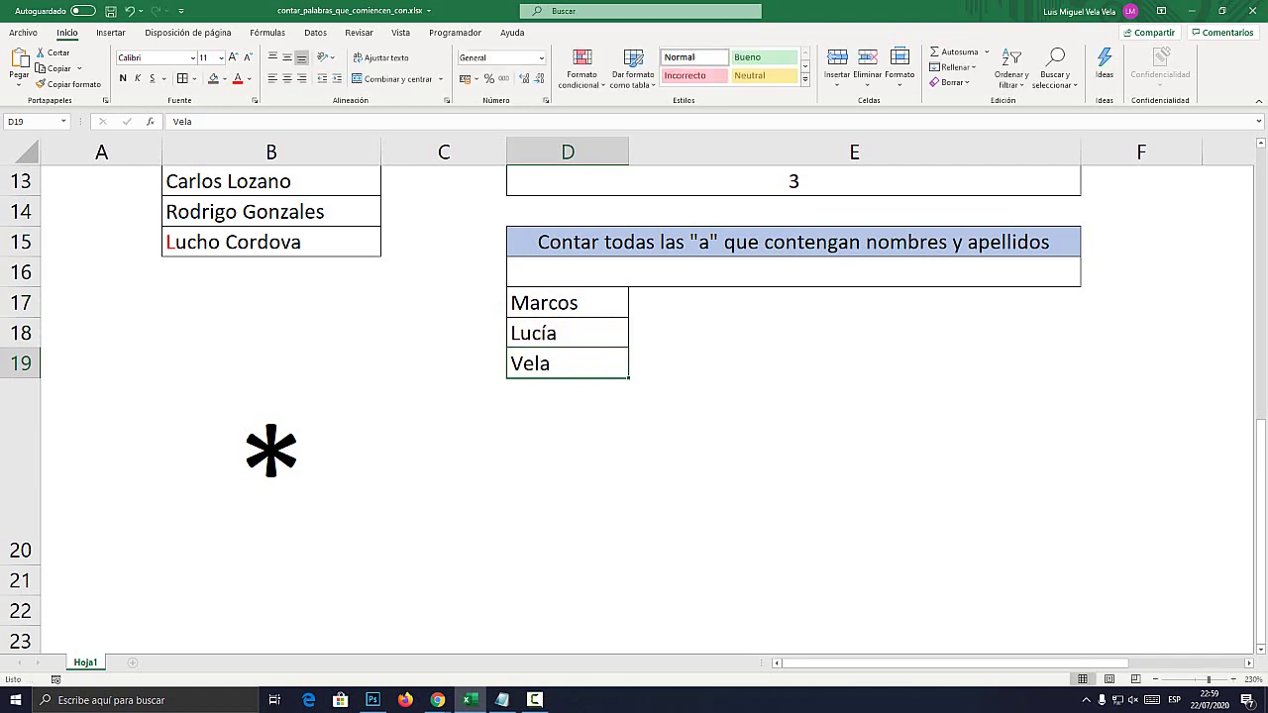
scroll(271, 451, "up", 4)
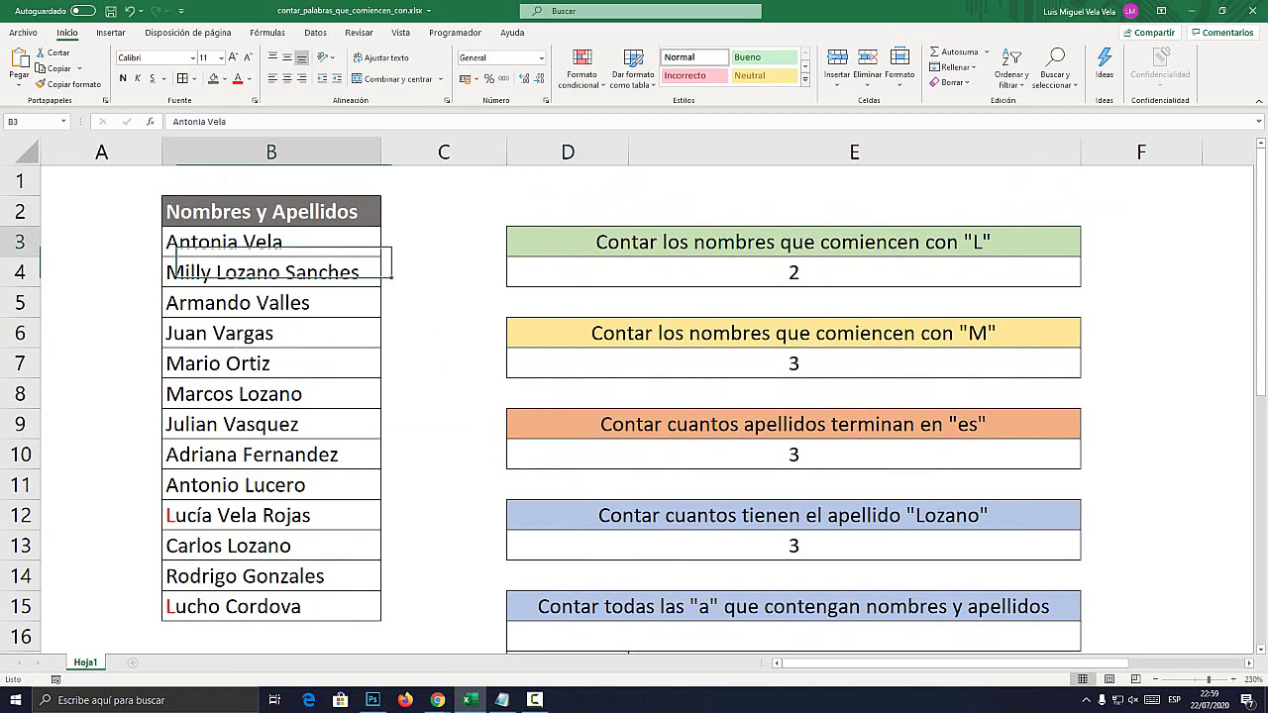
double_click(226, 242)
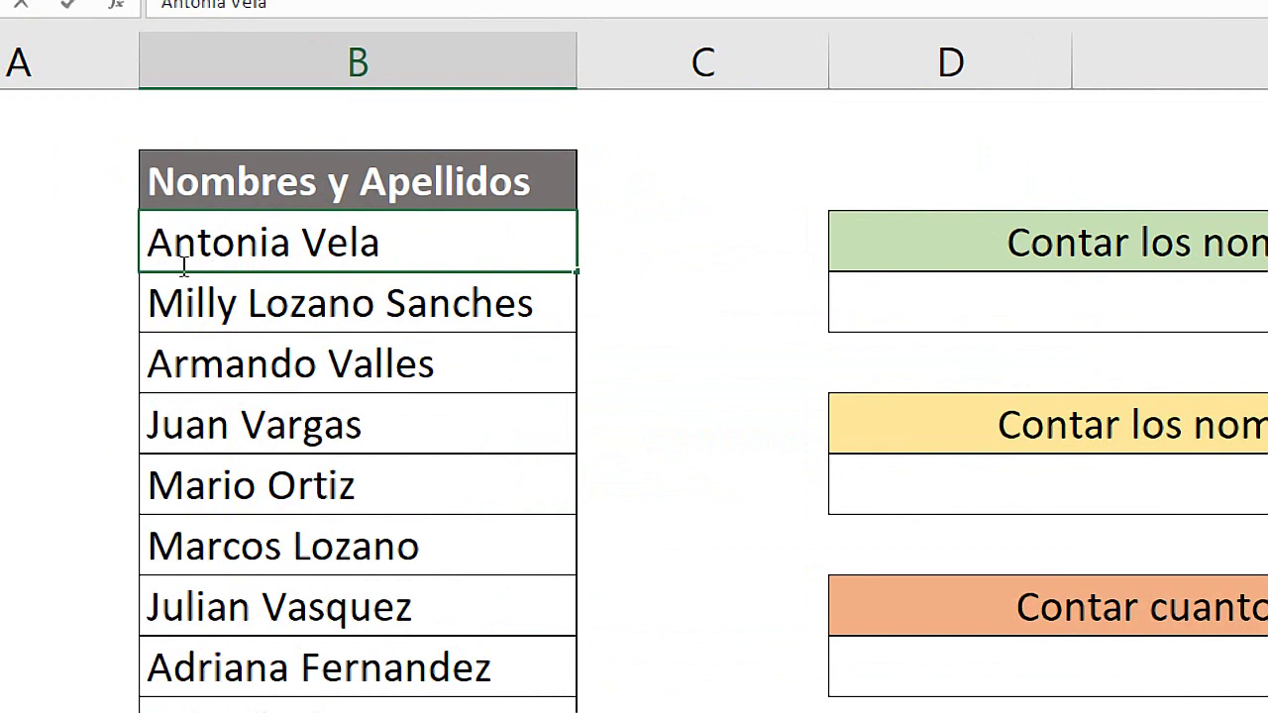
left_click_drag(174, 248, 139, 256)
left_click_drag(293, 248, 269, 247)
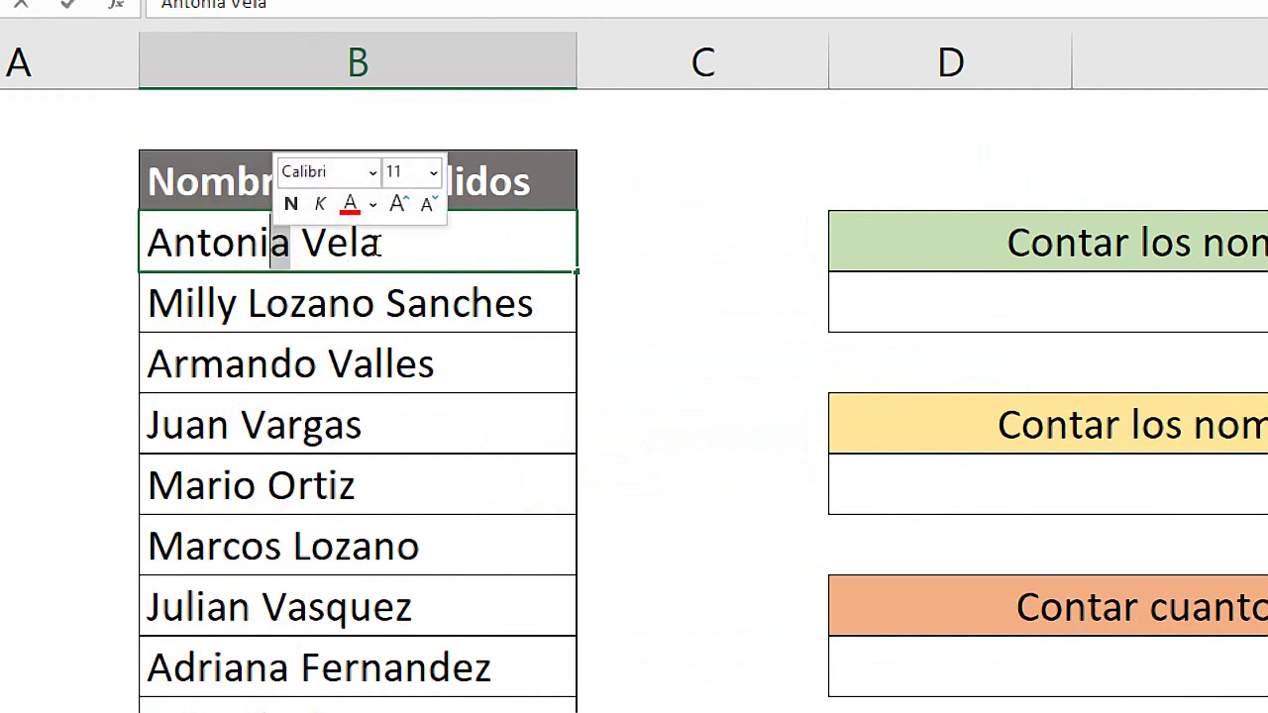
left_click_drag(380, 247, 366, 250)
Enter =CONTAR.SI(B3;"*a*") in C3, returning 1
left_click(620, 246)
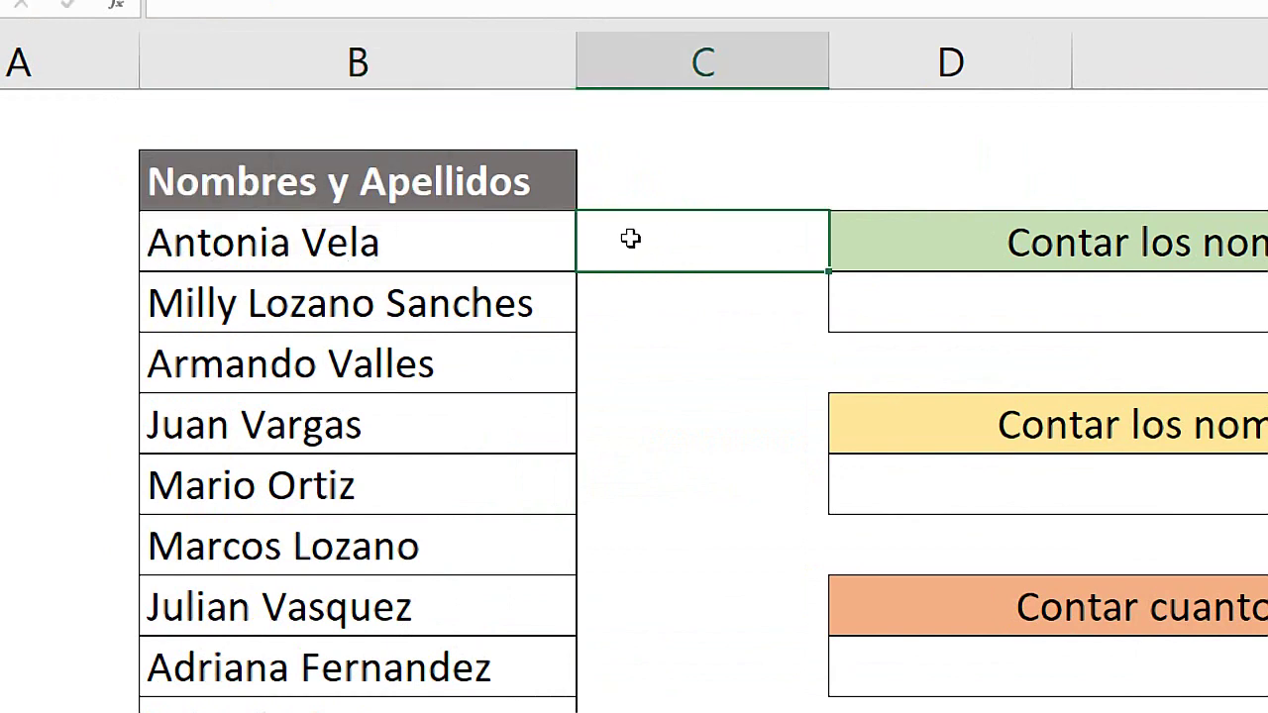
type("=contar.si")
key("Tab")
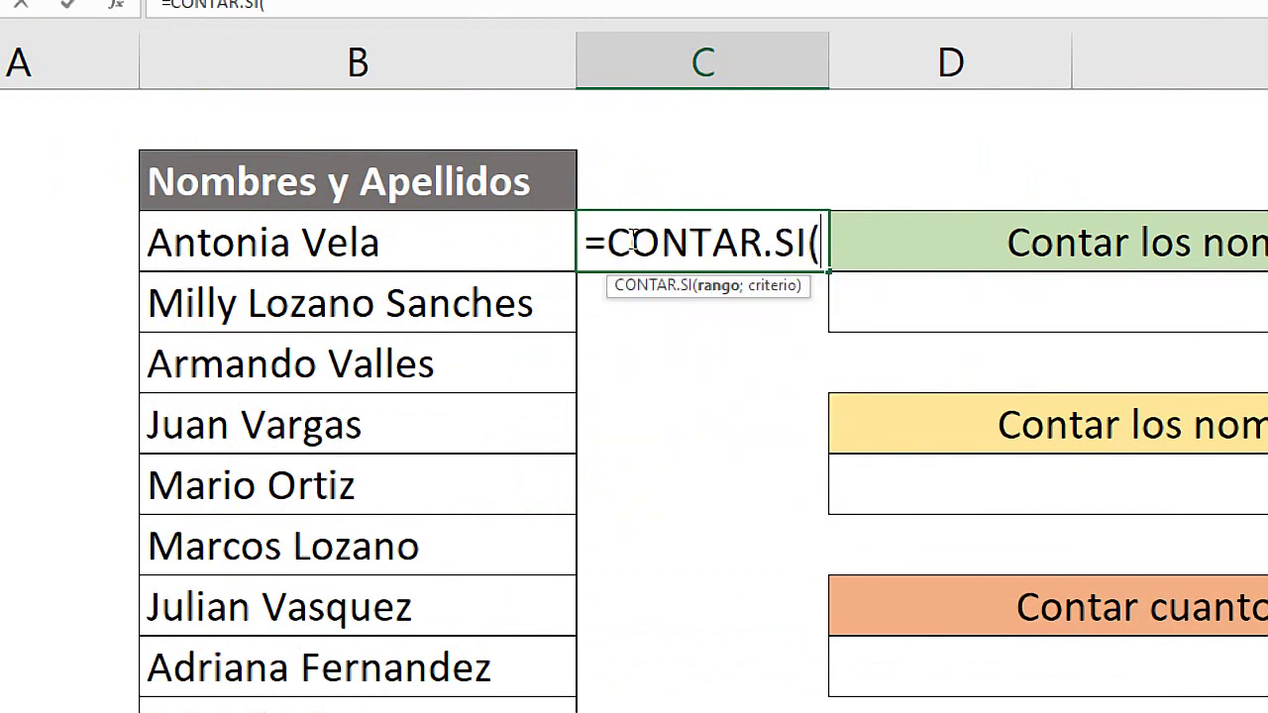
left_click(334, 241)
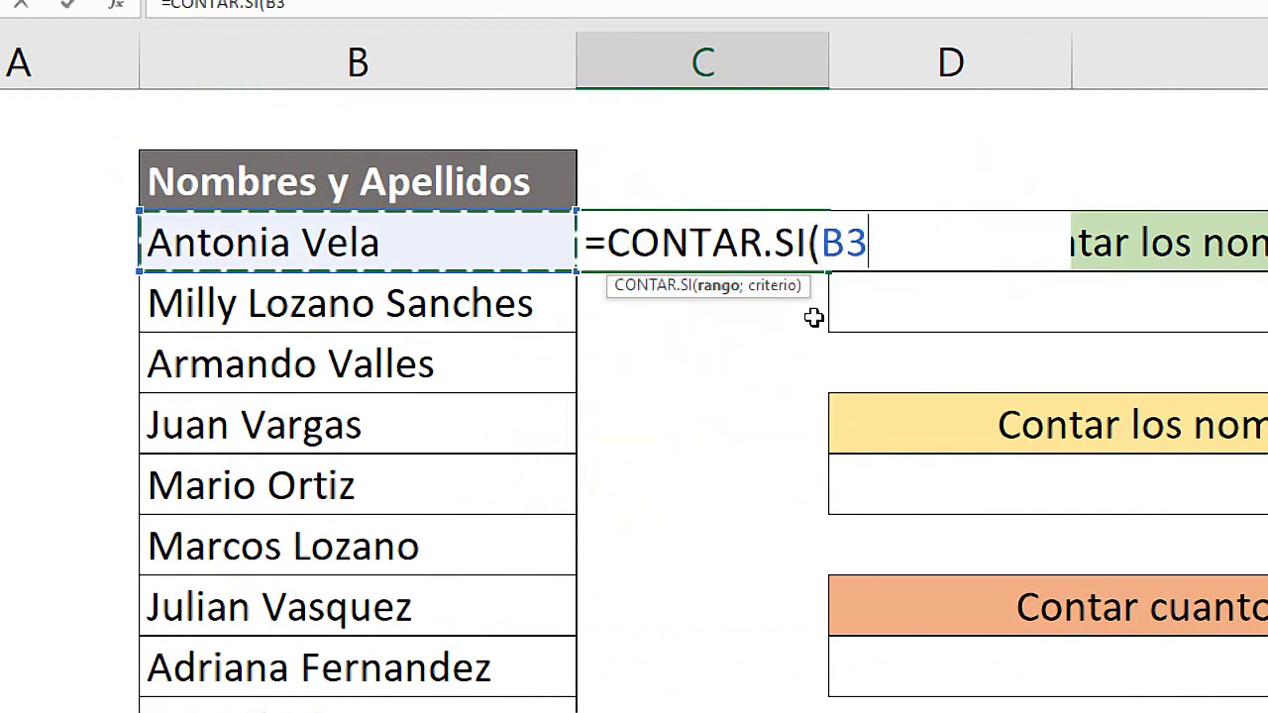
type(";")
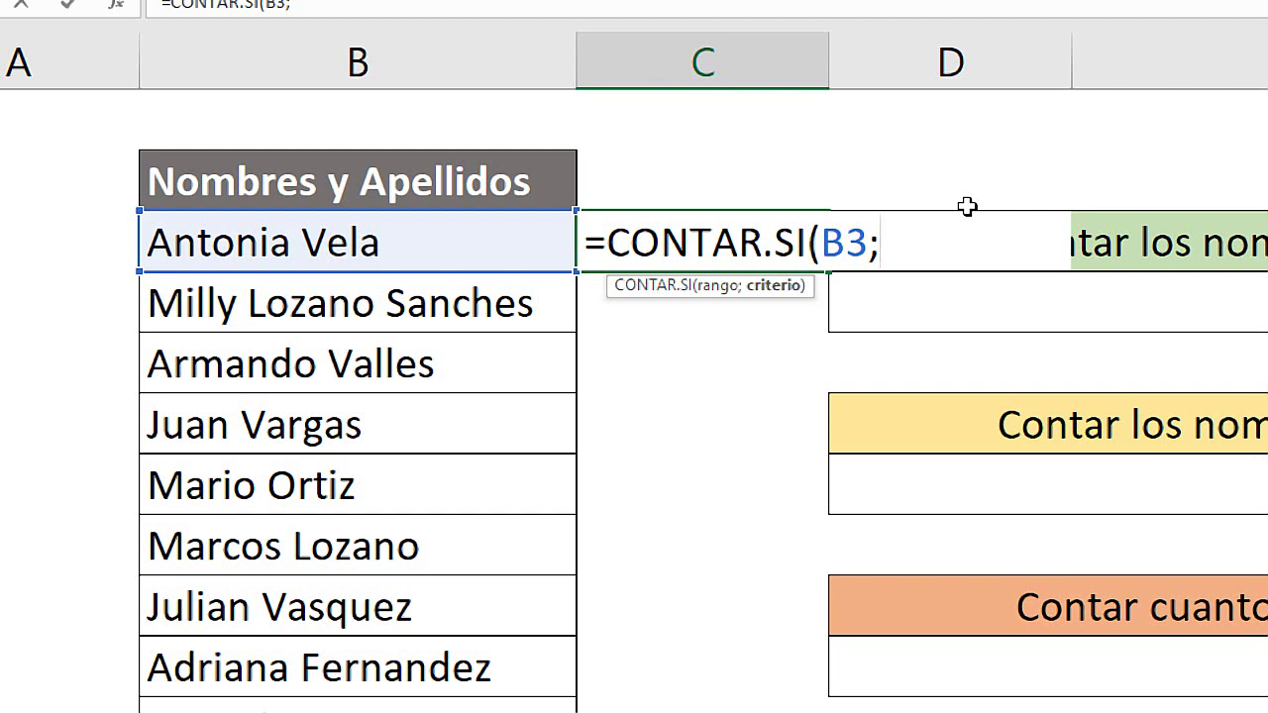
type("\"*")
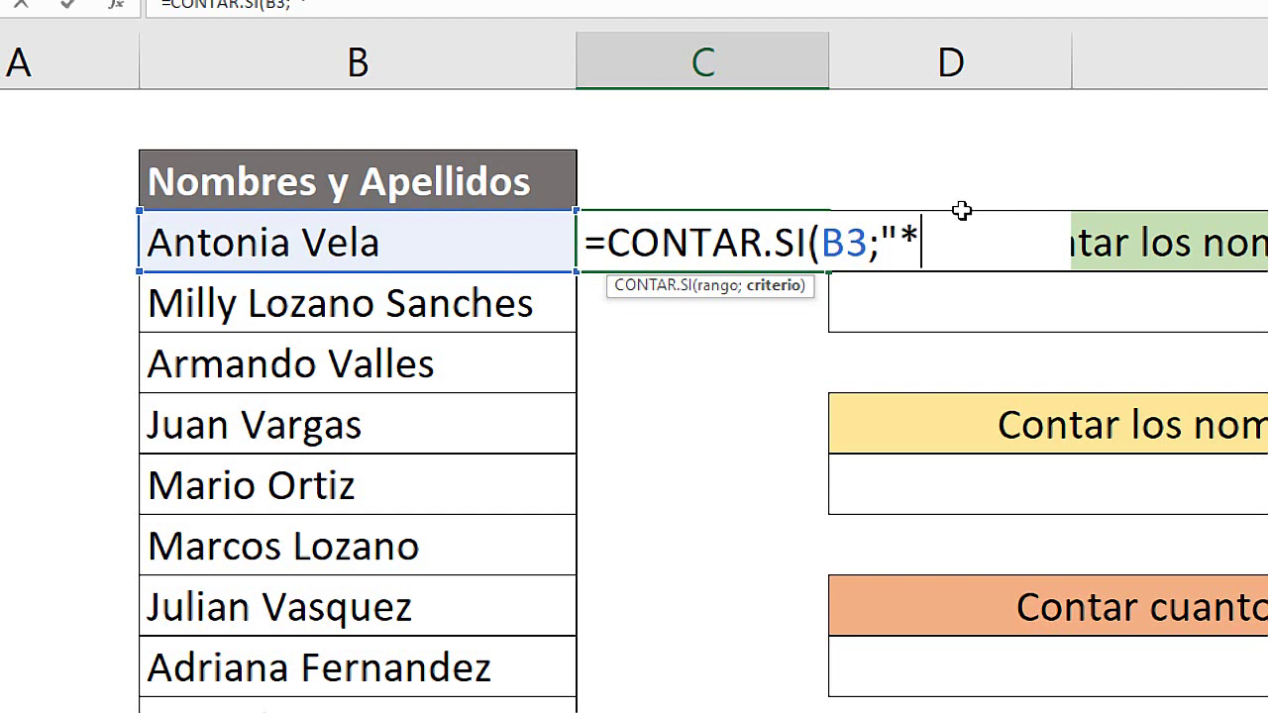
type("a\"")
key("BackSpace")
type("*\")")
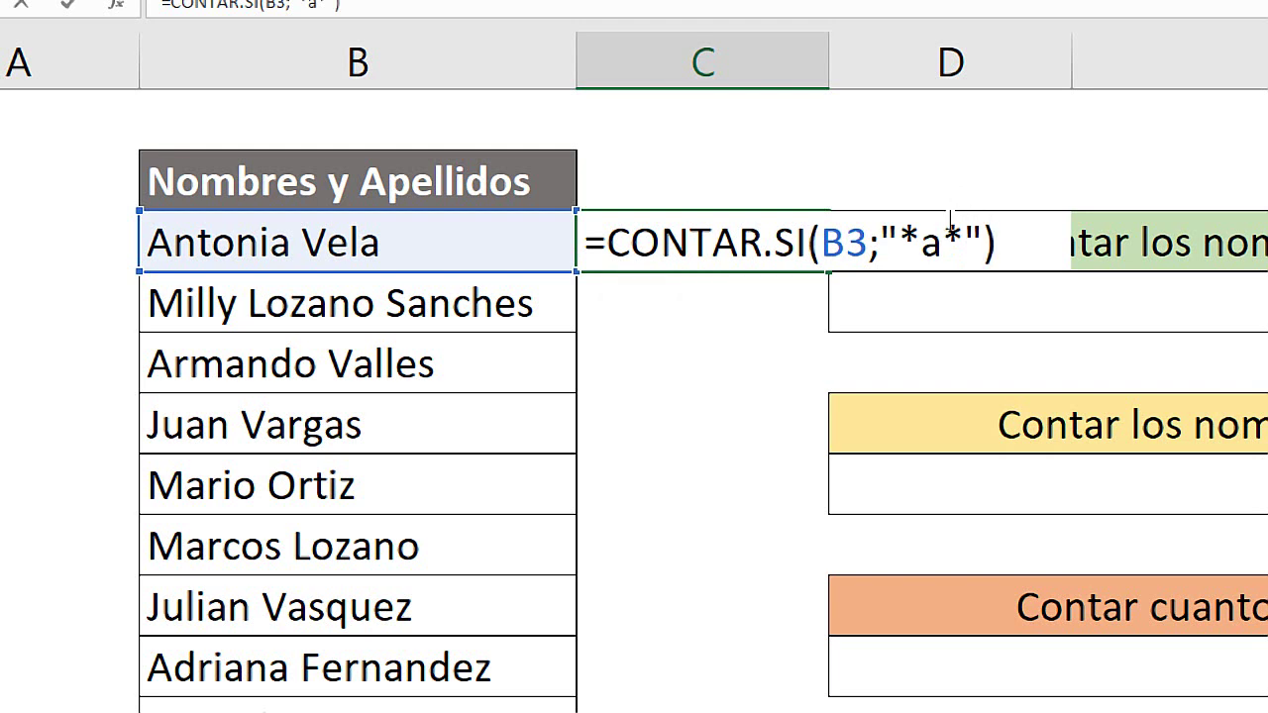
left_click(920, 243)
left_click(941, 243)
key("shift+Left")
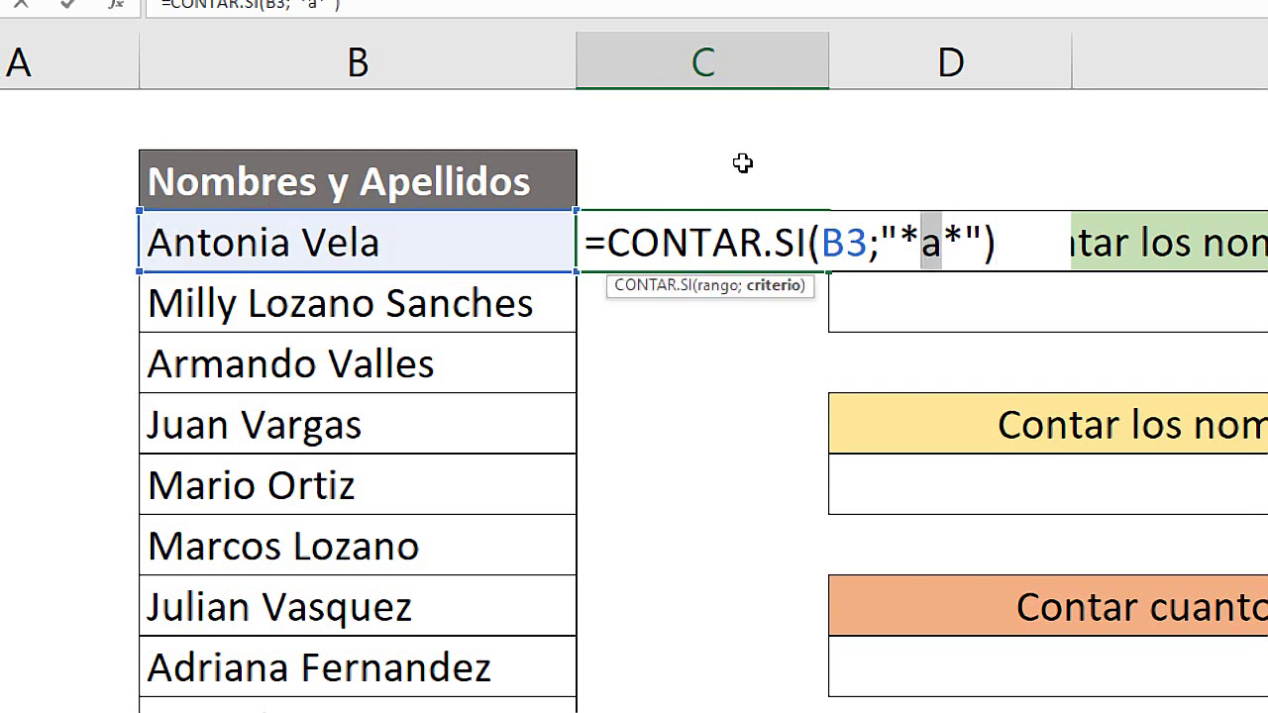
key("Return")
double_click(699, 229)
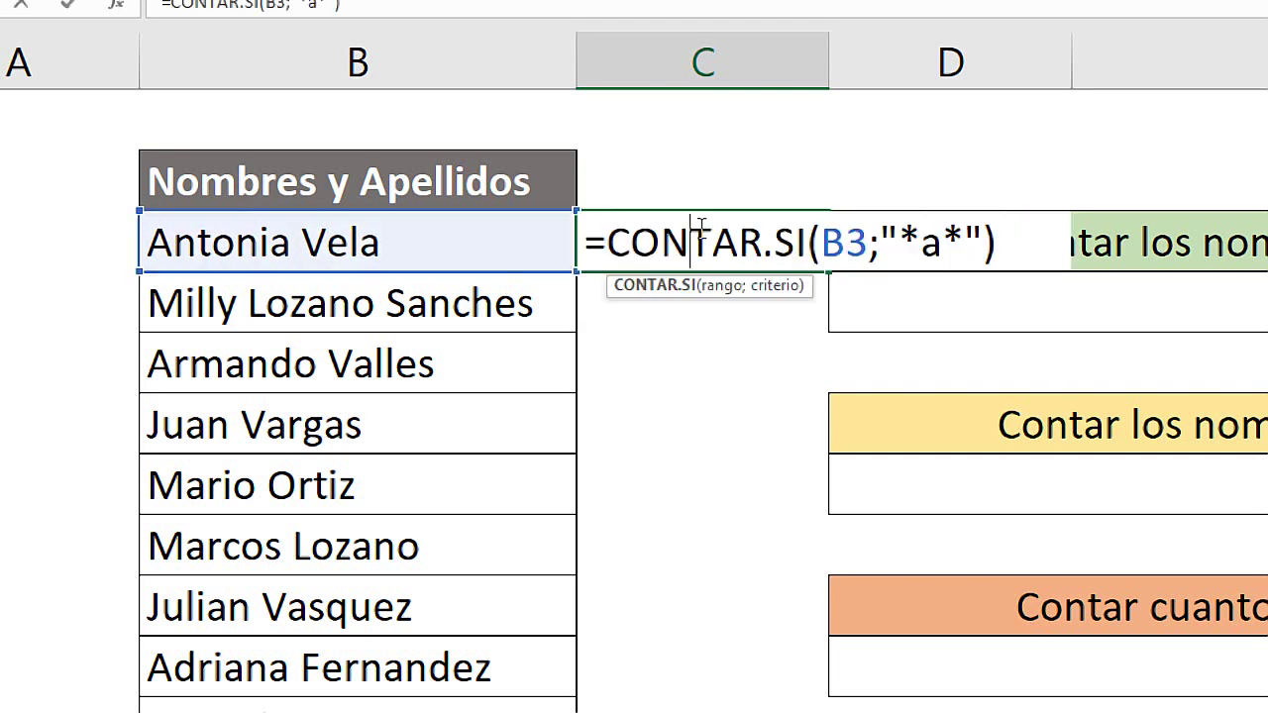
key("Escape")
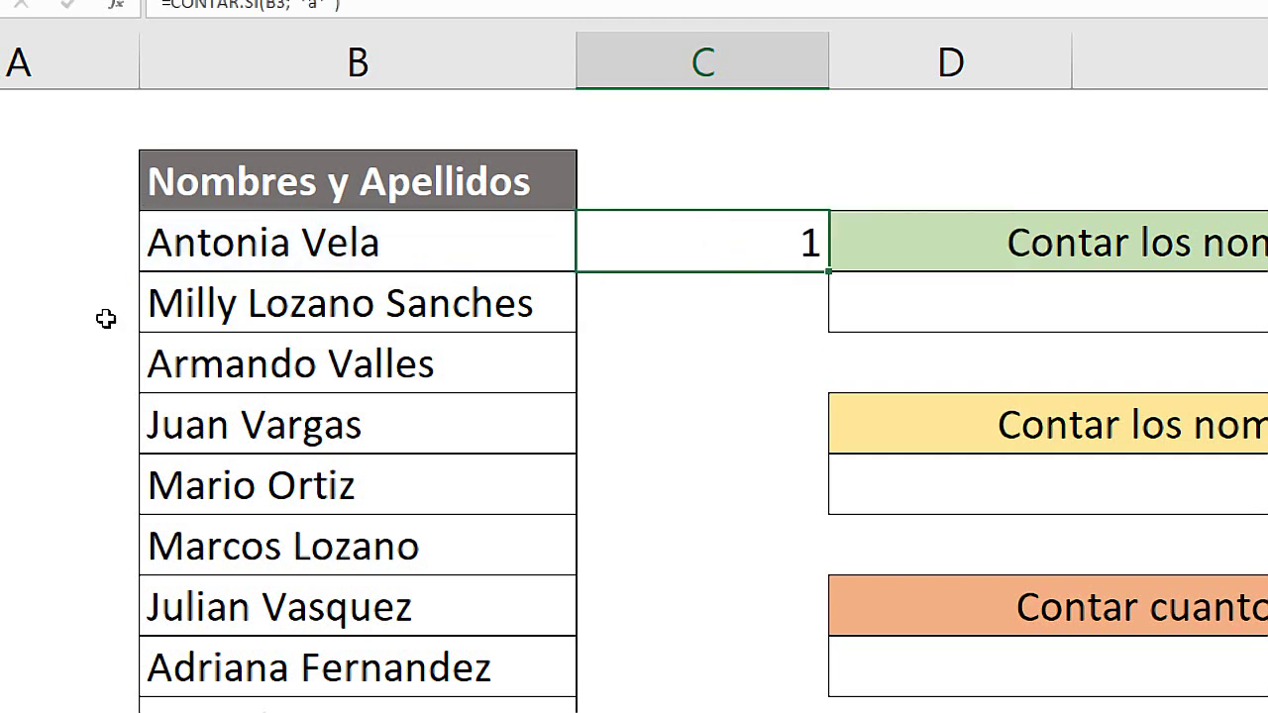
double_click(170, 246)
left_click_drag(289, 248, 145, 247)
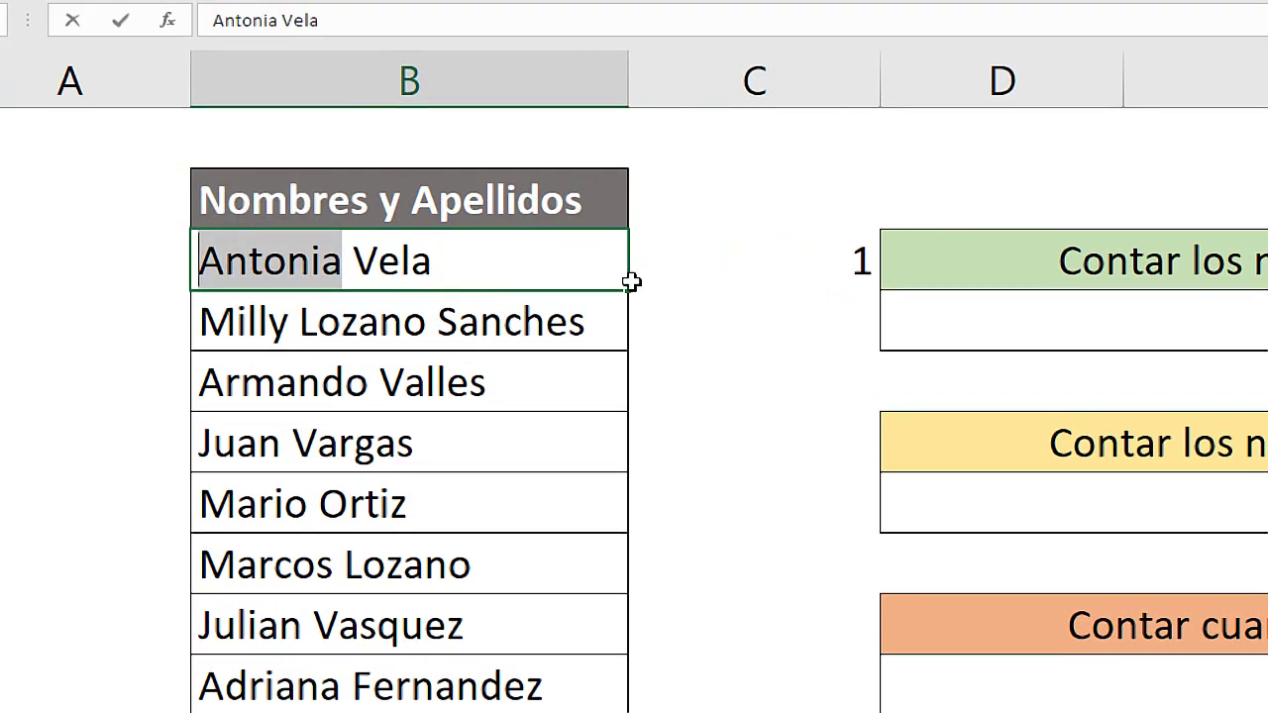
left_click(716, 261)
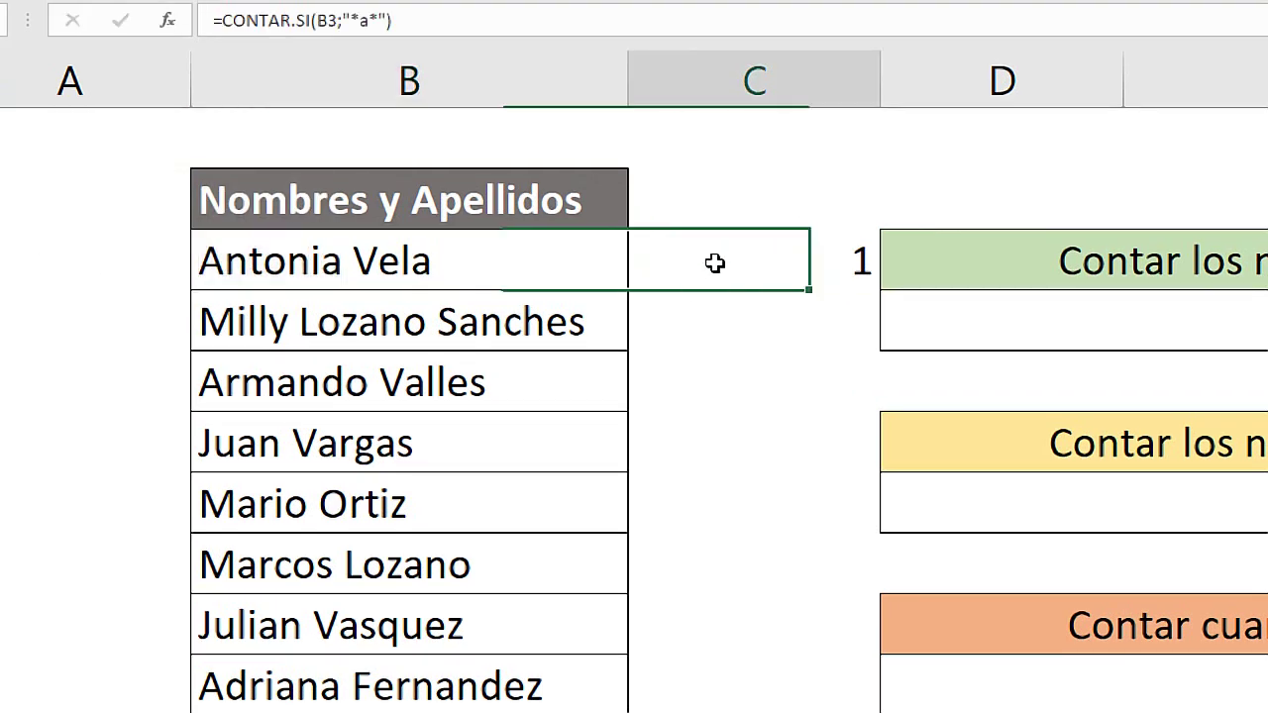
double_click(716, 260)
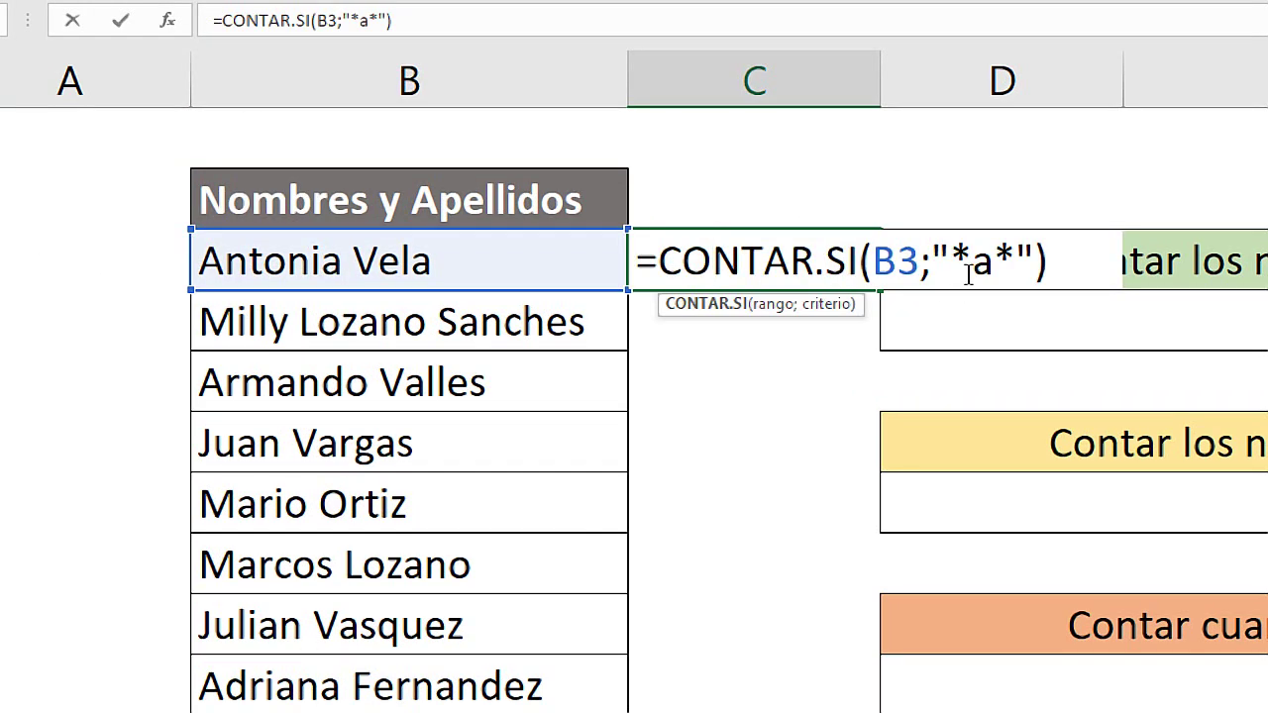
mouse_move(971, 255)
left_mouse_down()
mouse_move(951, 260)
mouse_move(1015, 259)
mouse_move(951, 259)
mouse_move(995, 260)
left_mouse_up()
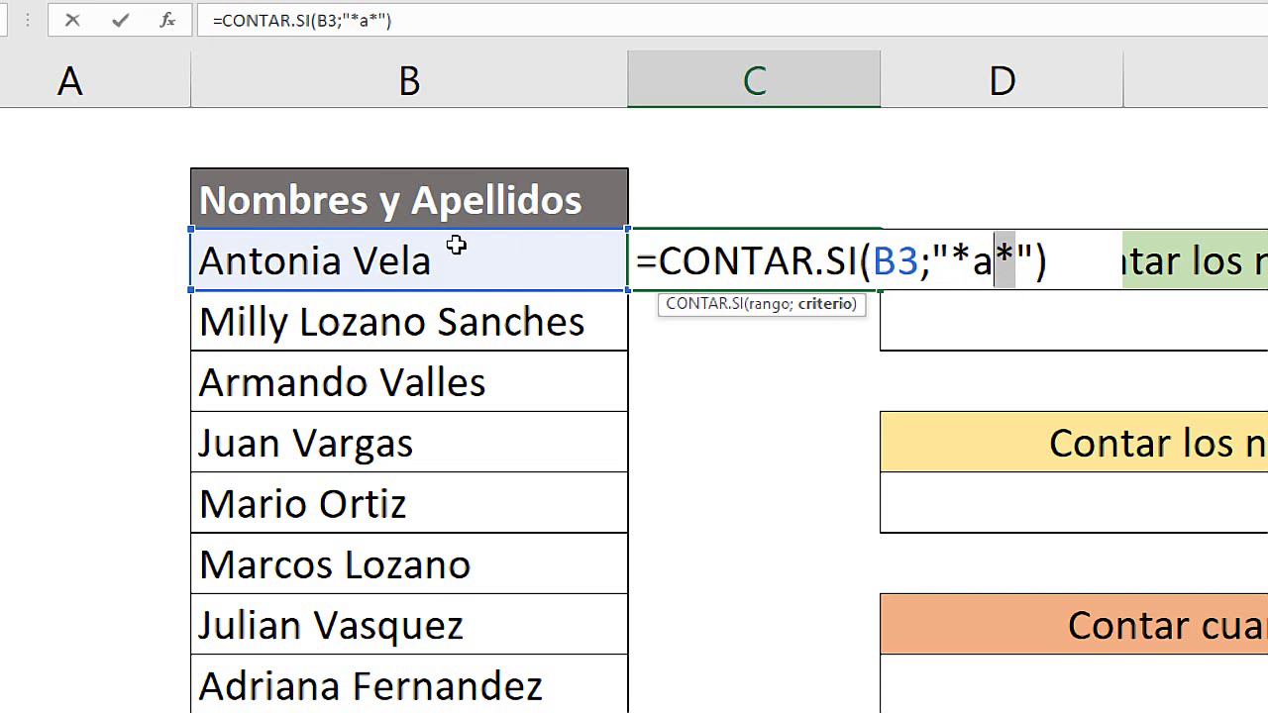
key("ctrl+Return")
left_click(337, 256)
double_click(337, 259)
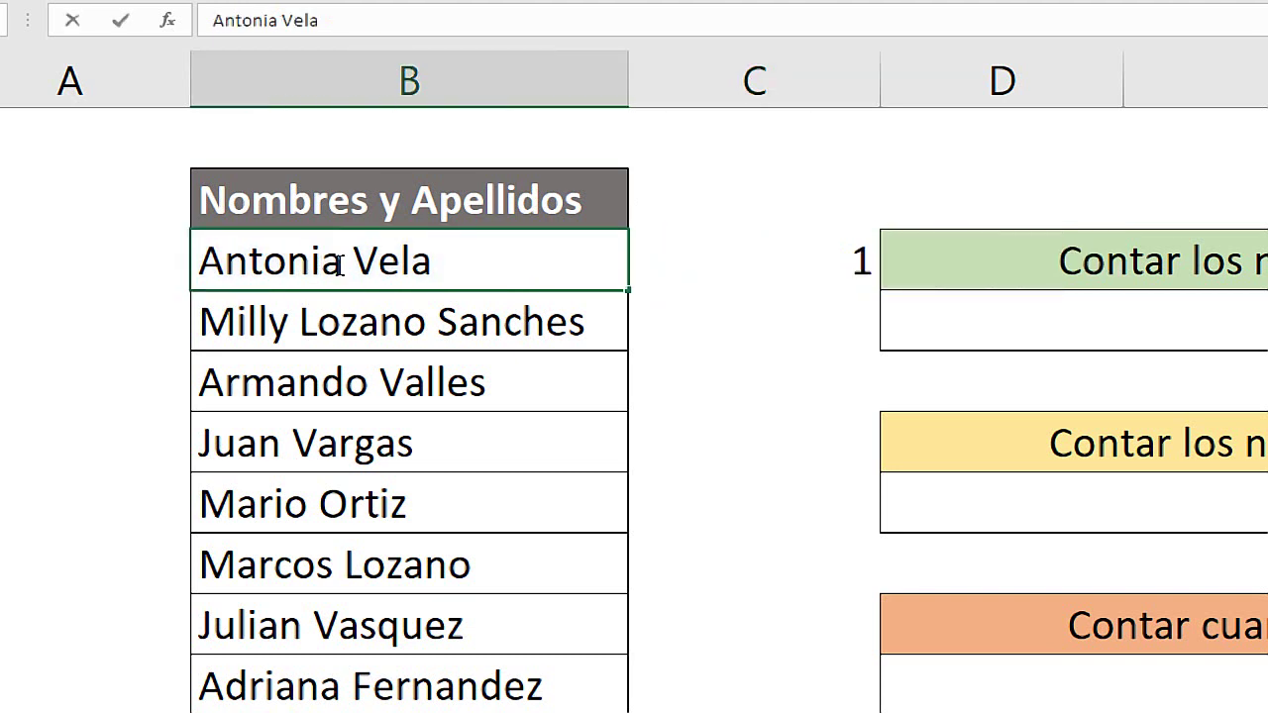
left_click_drag(342, 260, 206, 266)
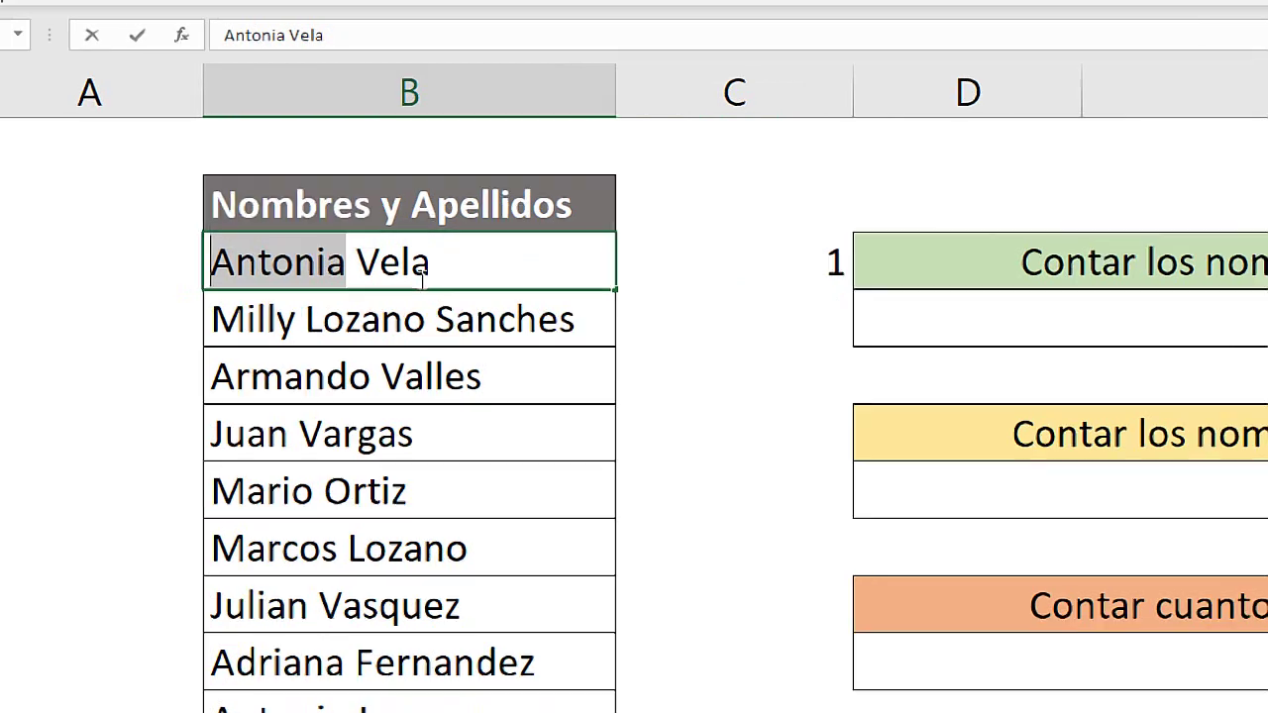
key("Escape")
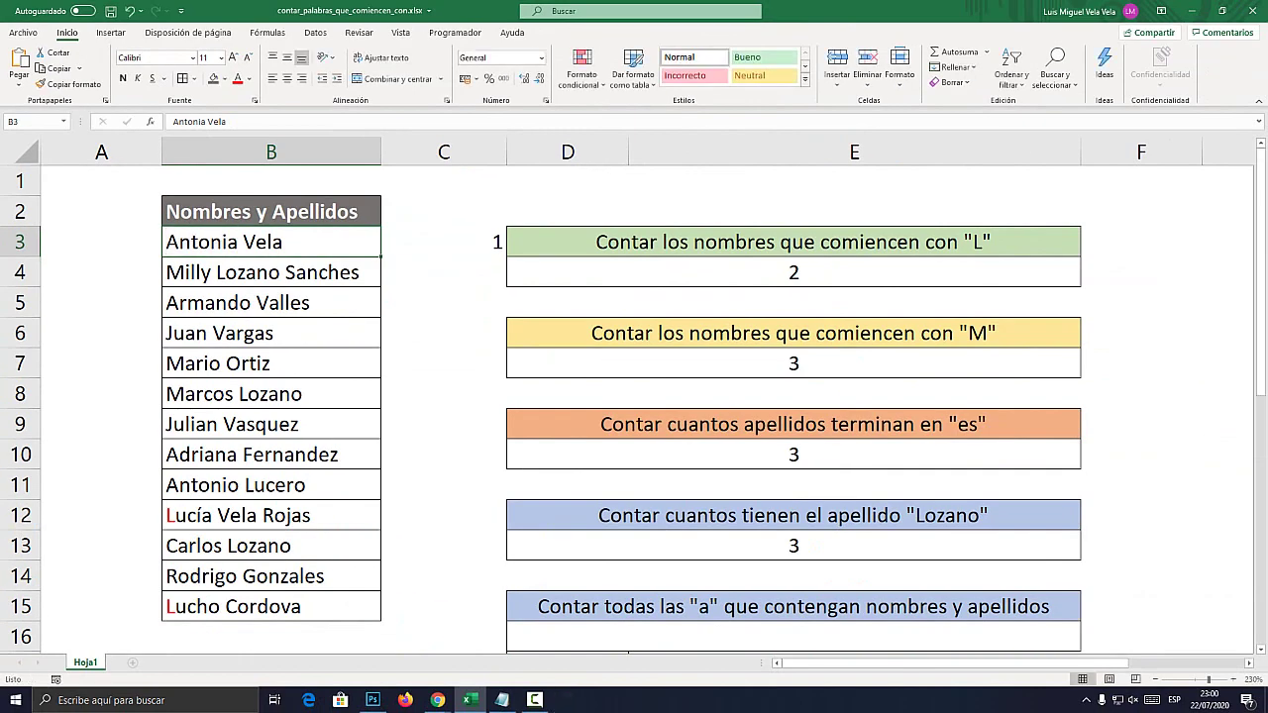
Browse the names list down to Marcos in D17 and Vela in D19
key("shift+Down")
key("shift+Down")
key("shift+Down")
key("shift+Down")
key("shift+Down")
key("shift+Down")
scroll(270, 543, "down", 2)
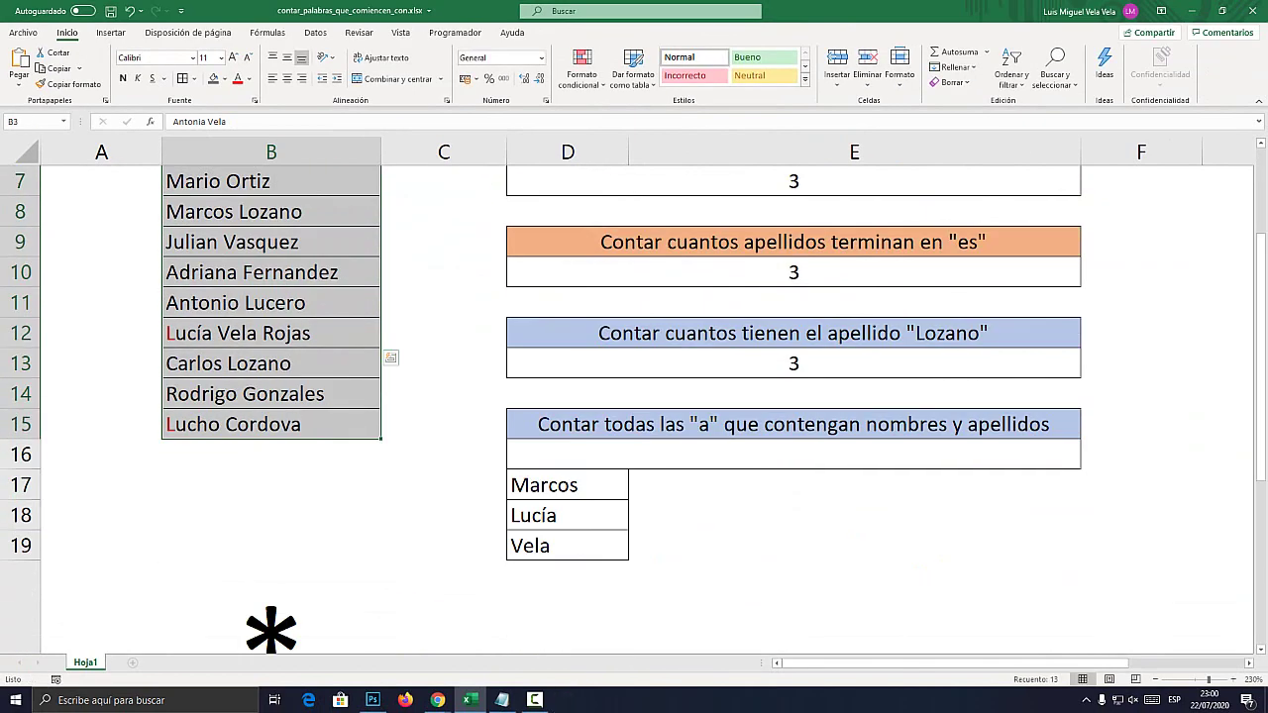
scroll(270, 543, "down", 1)
left_click(567, 393)
key("Down")
key("Down")
key("shift+Right")
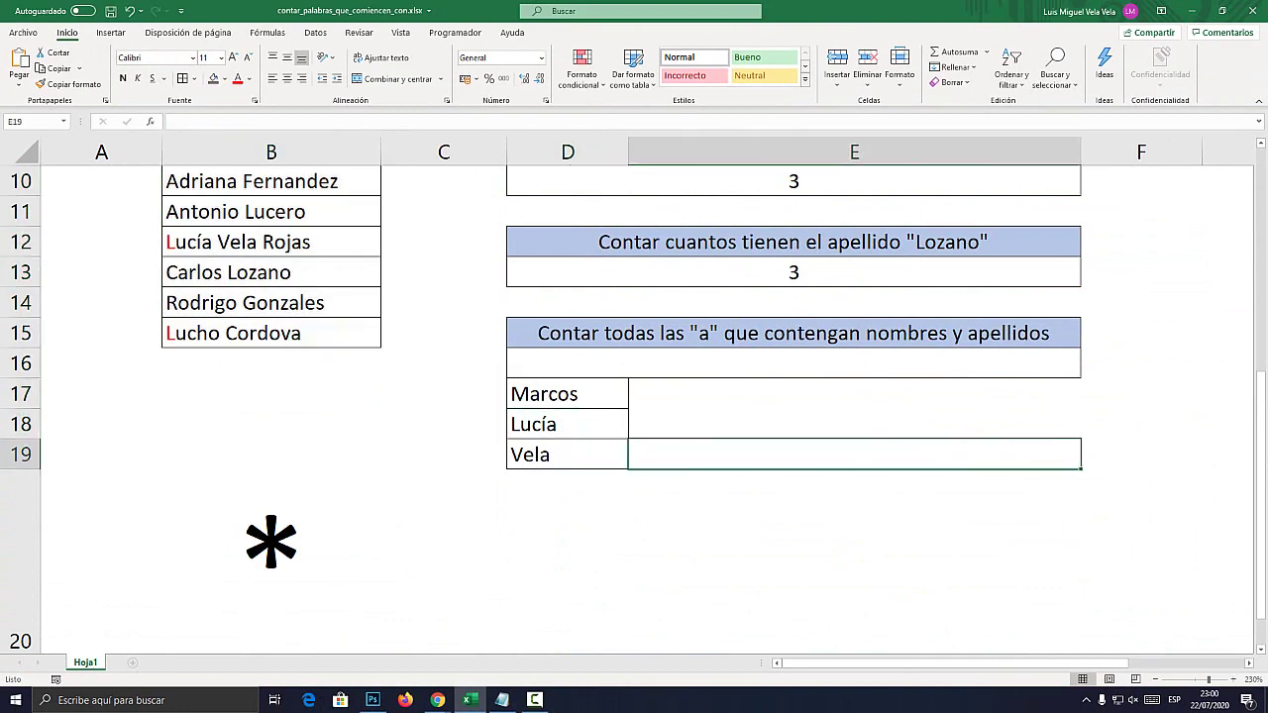
key("shift+Left")
key("Right")
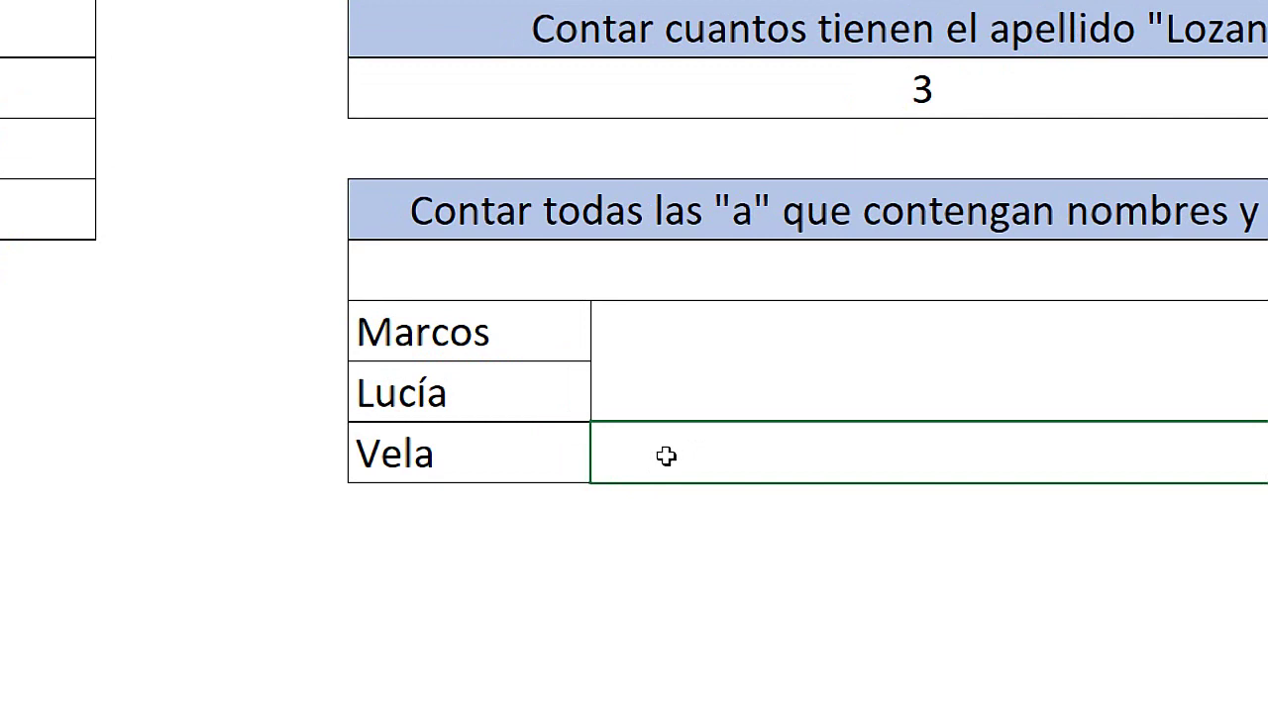
Enter =LARGO(D17) in the "a"-question answer cell, returning 6 for Marcos
left_click(657, 277)
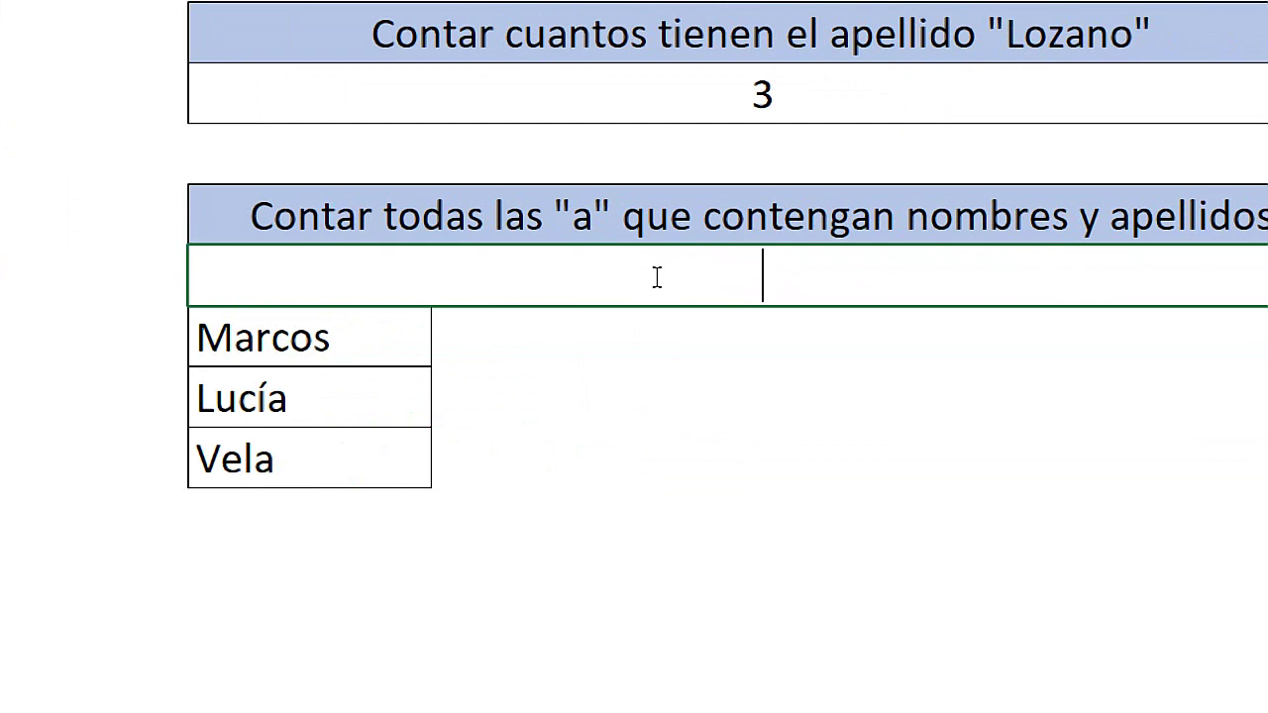
type("=")
type("largo")
key("Tab")
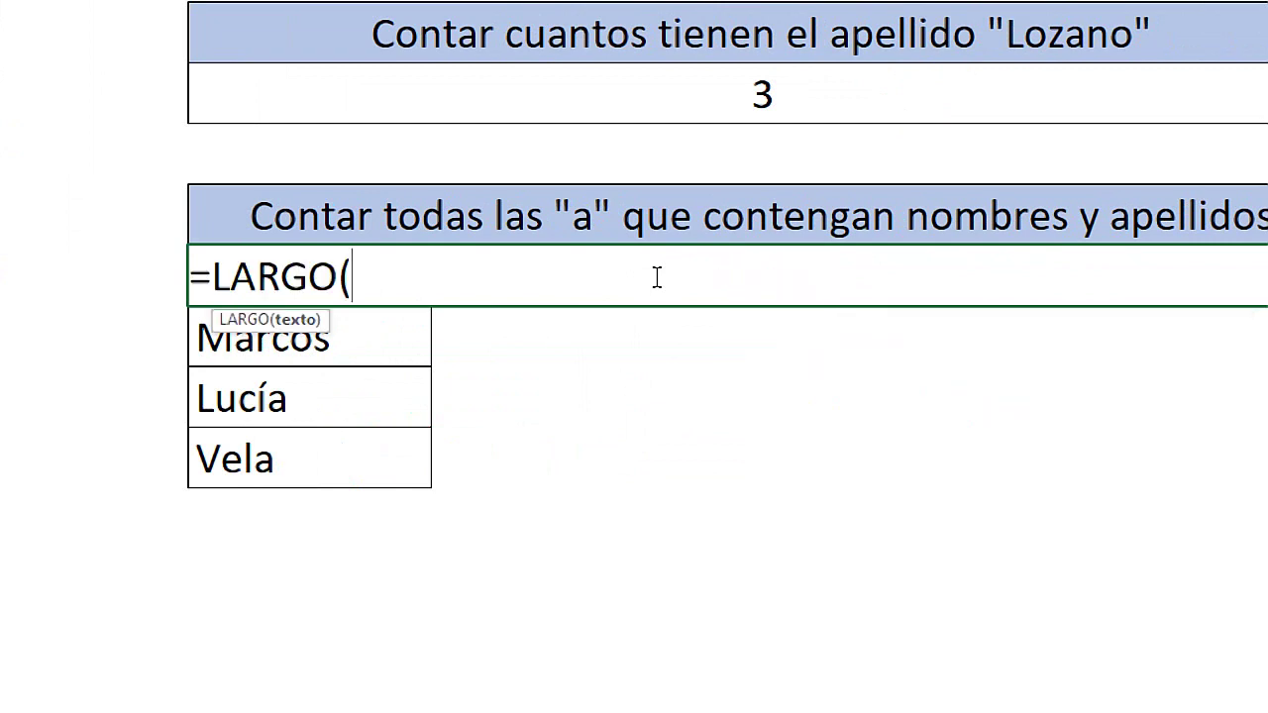
left_click(312, 341)
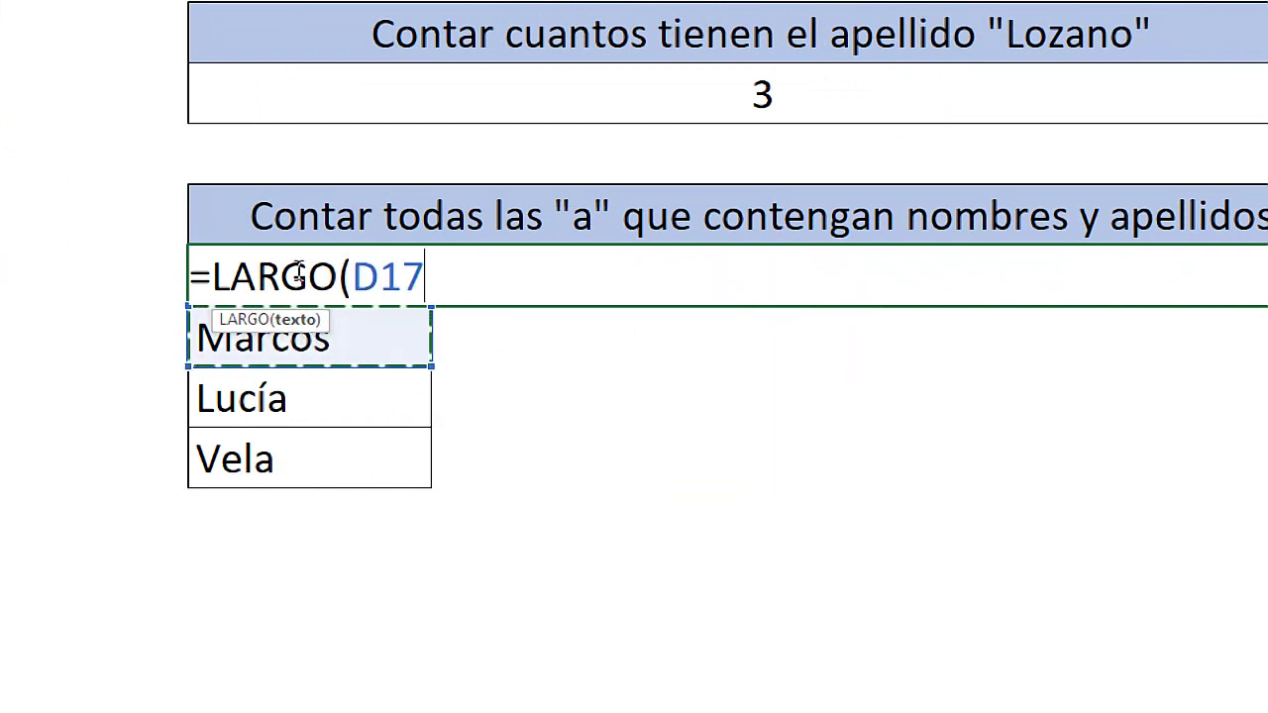
type(")")
key("Return")
left_click(471, 264)
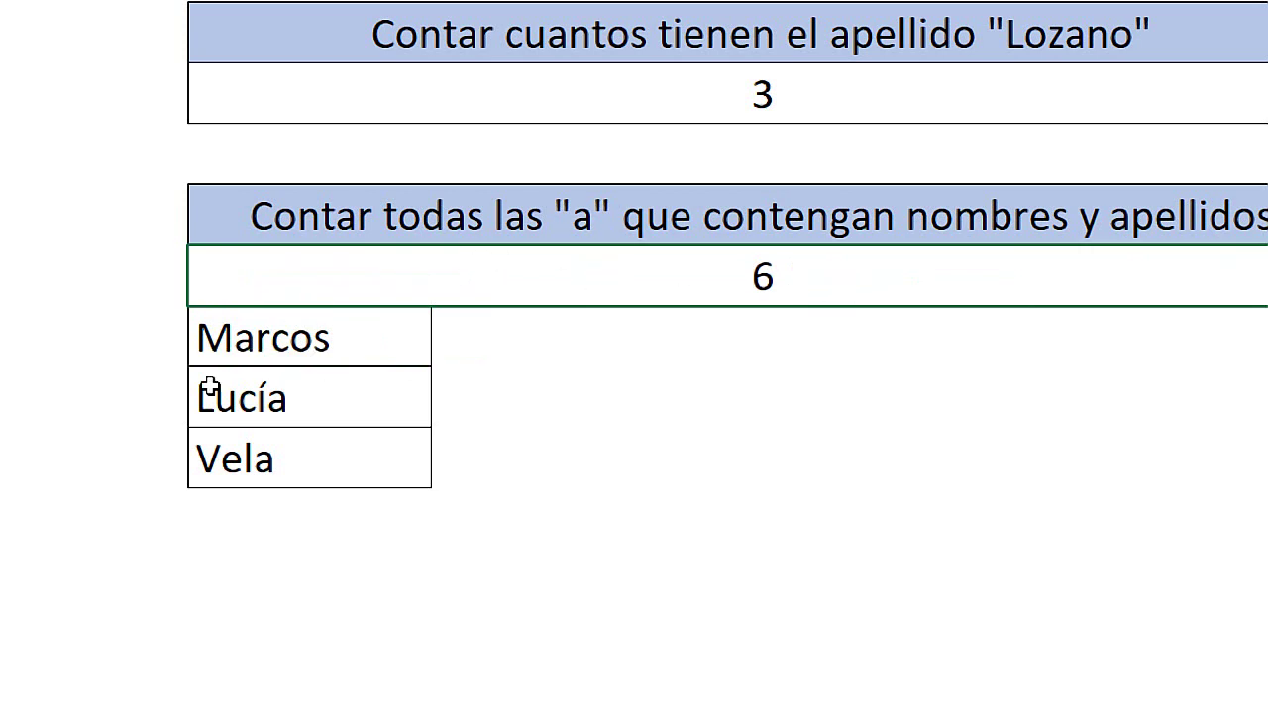
double_click(504, 278)
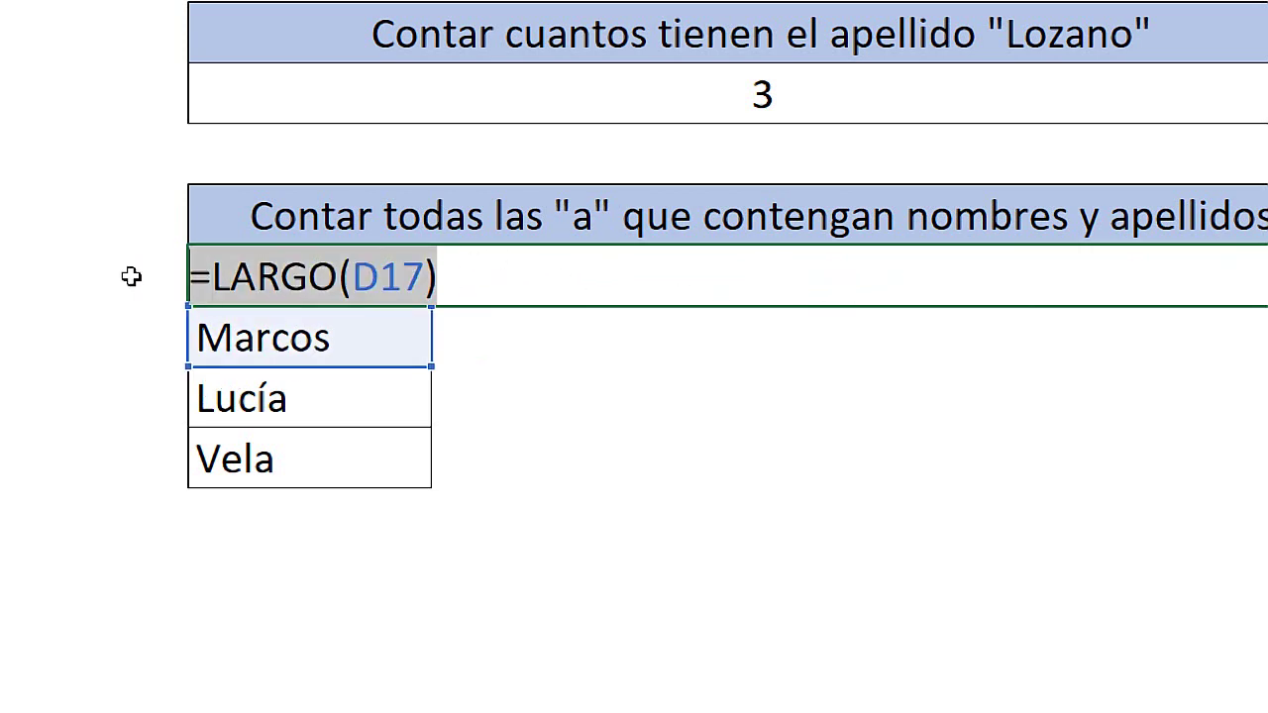
key("Escape")
left_click_drag(222, 320, 226, 335)
double_click(226, 335)
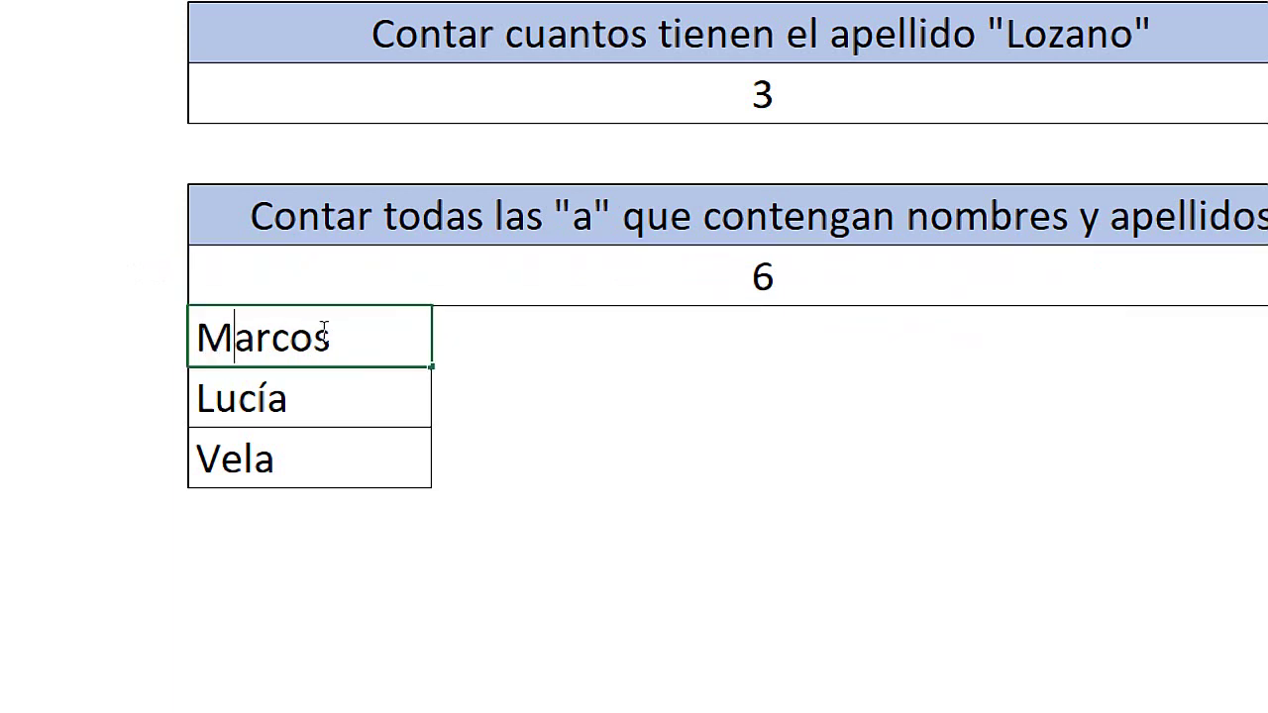
key("shift+Left")
key("shift+Left")
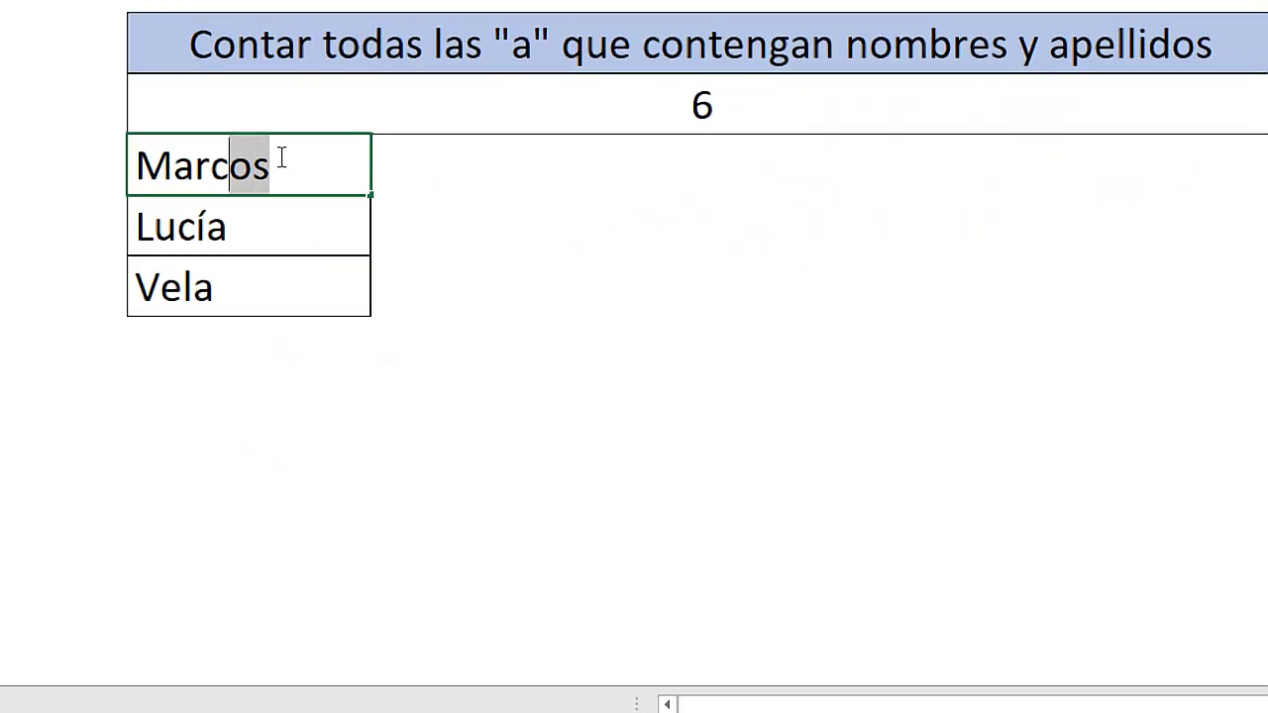
key("shift+Left")
key("shift+Left")
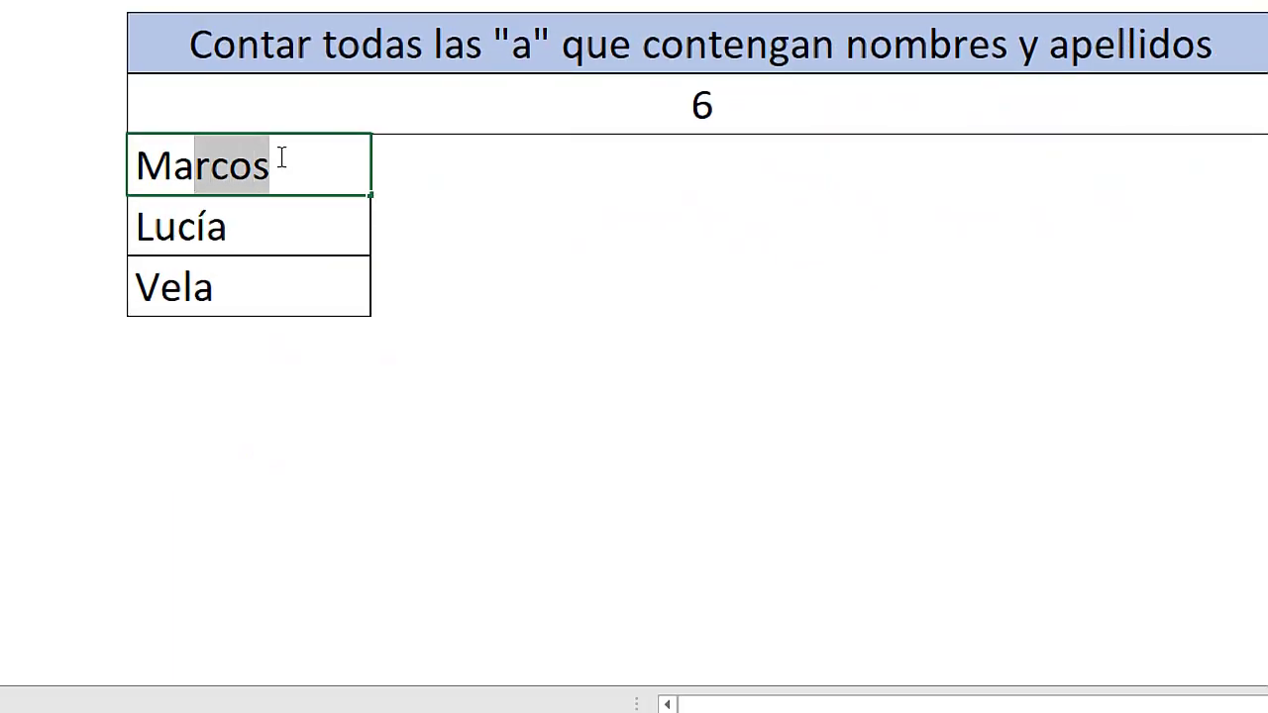
key("shift+Left")
key("shift+Left")
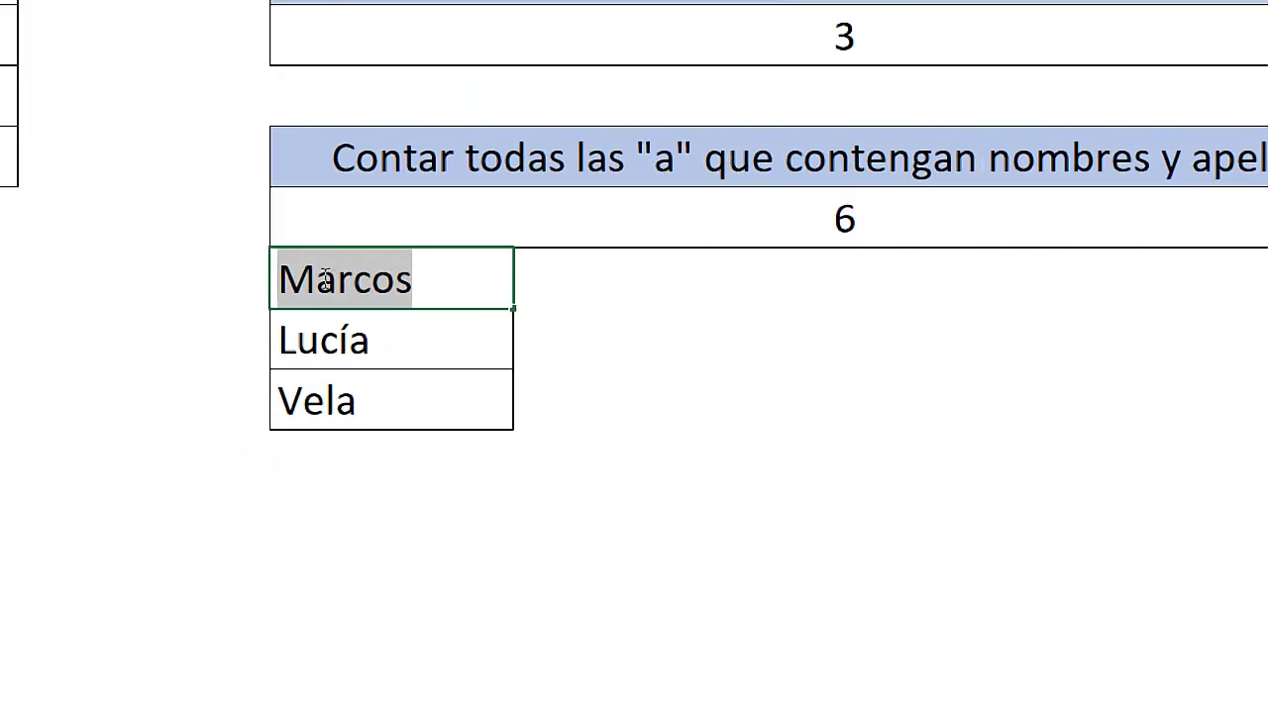
left_click(318, 275)
key("shift+Left")
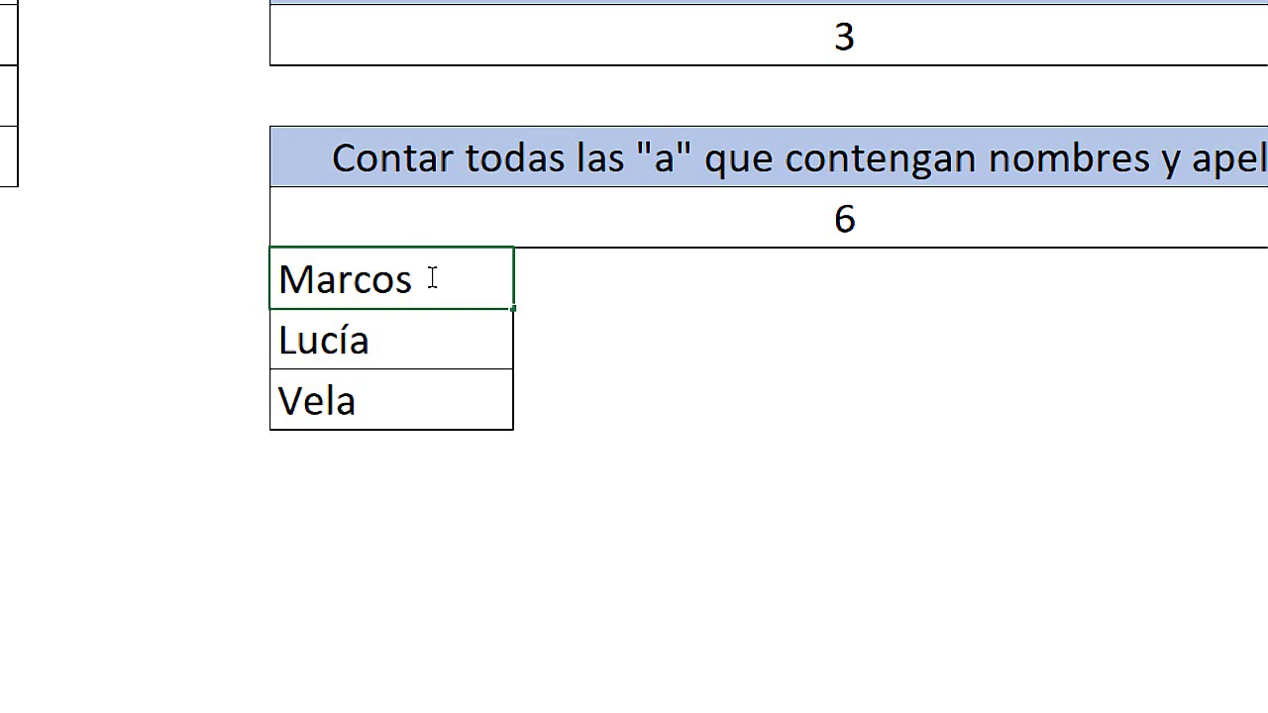
key("Return")
double_click(400, 291)
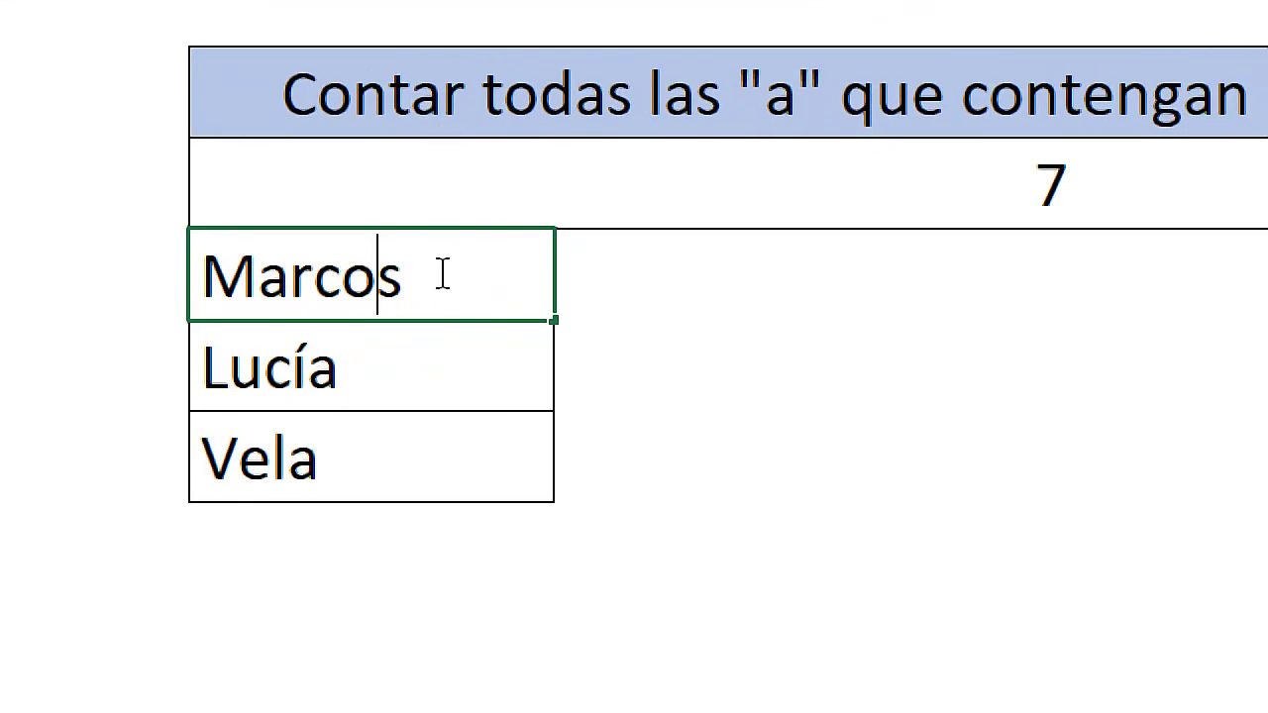
left_click_drag(427, 303, 405, 298)
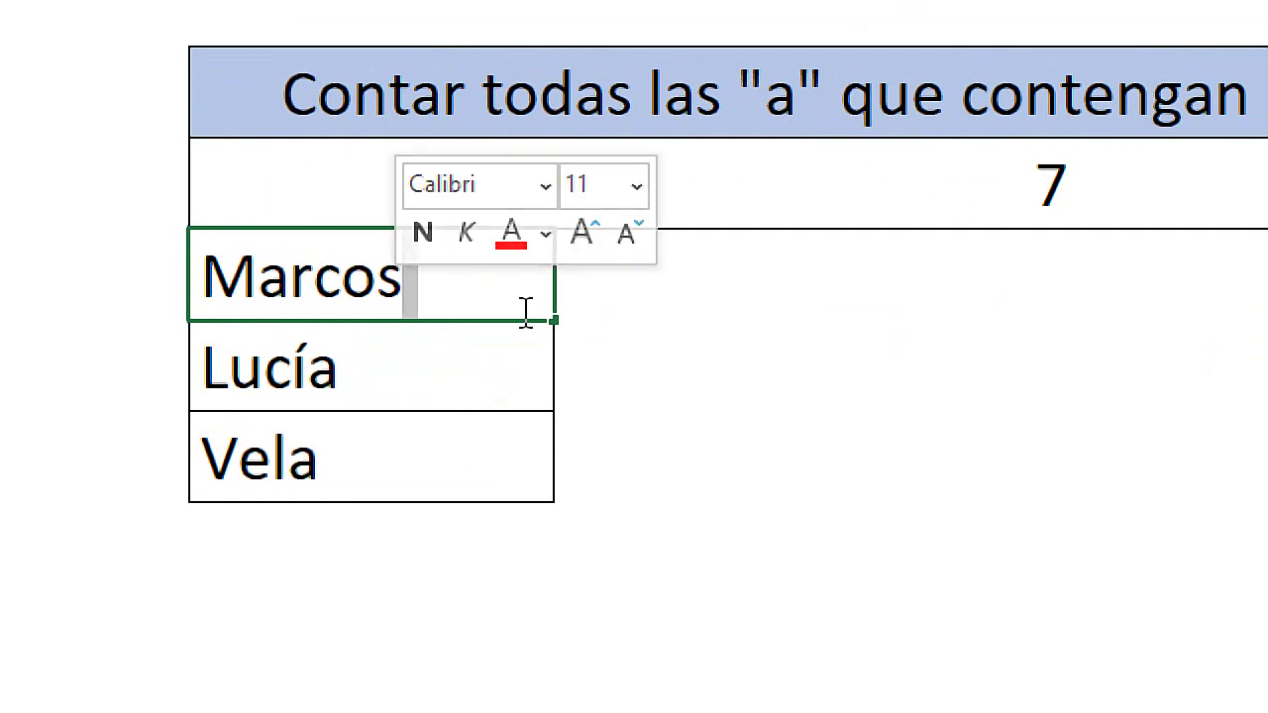
key("Delete")
key("Return")
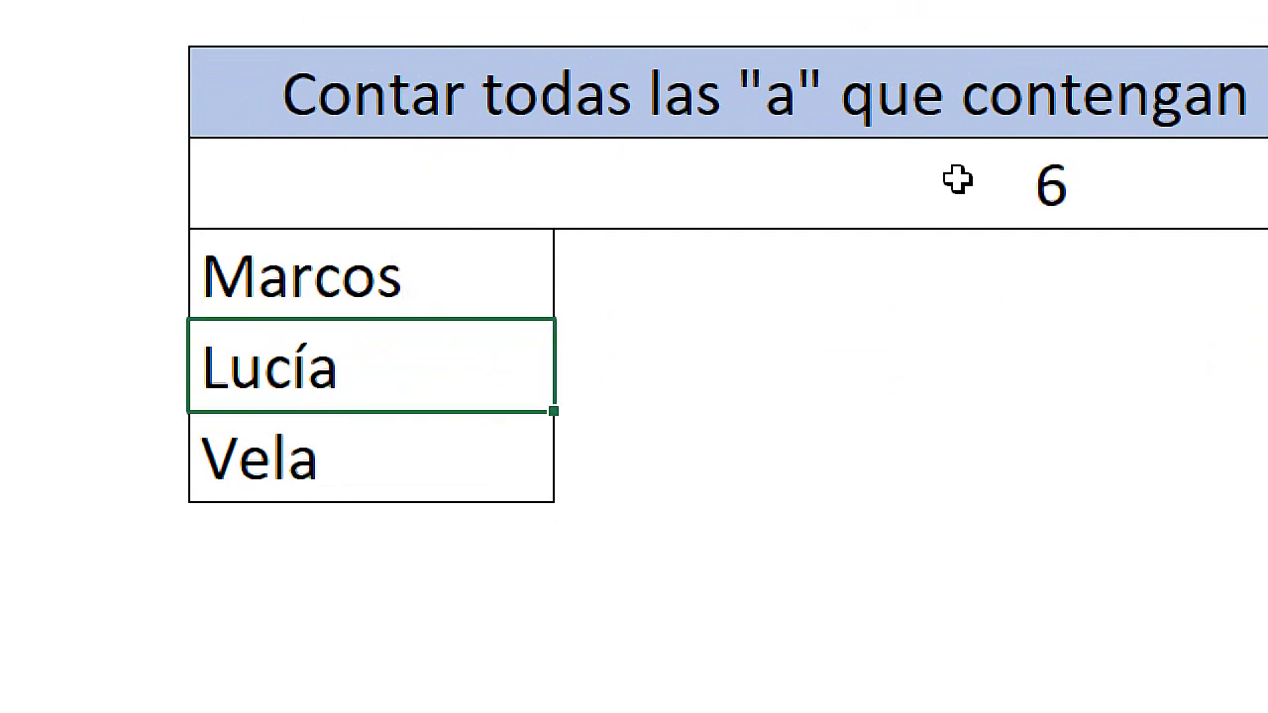
left_click(957, 179)
double_click(439, 274)
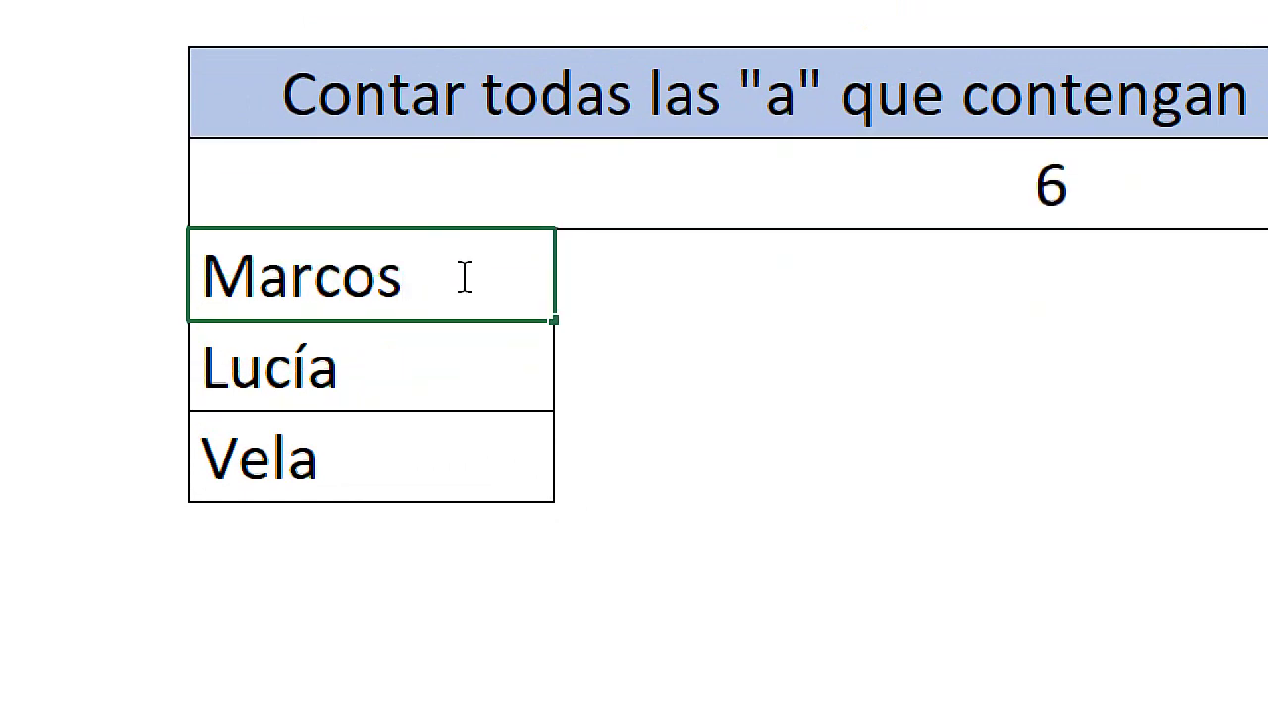
key("Return")
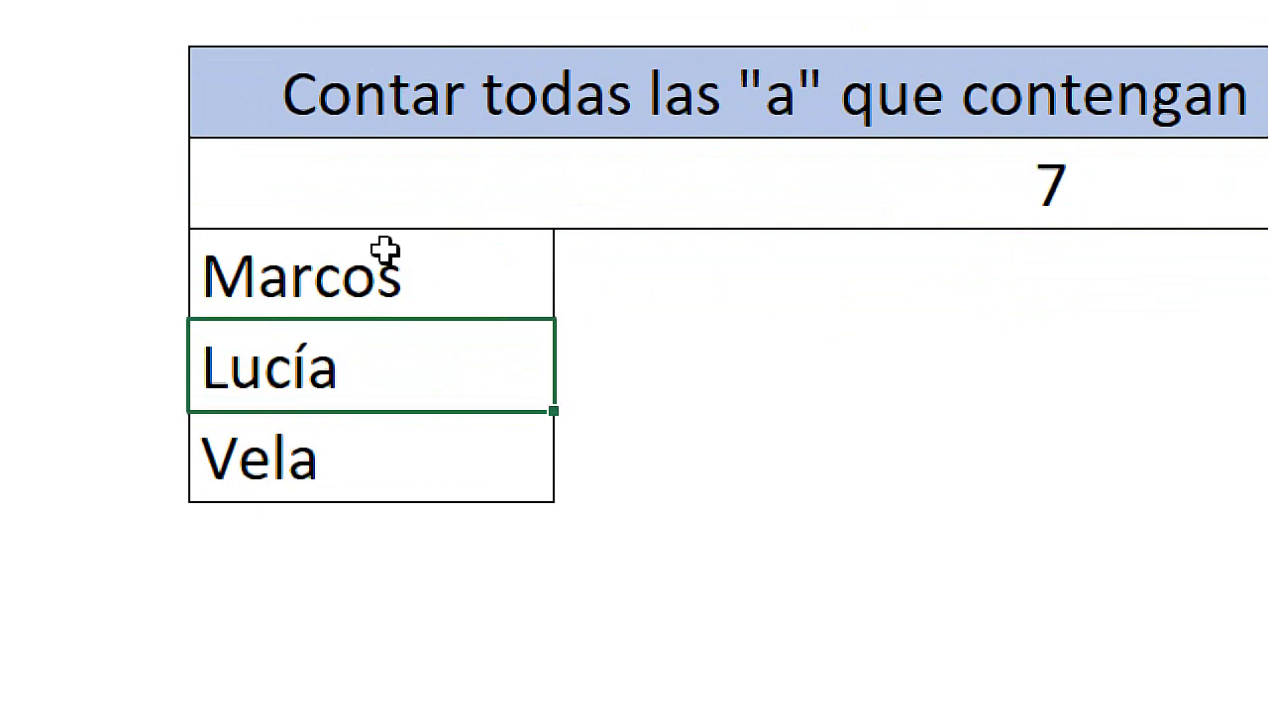
double_click(476, 285)
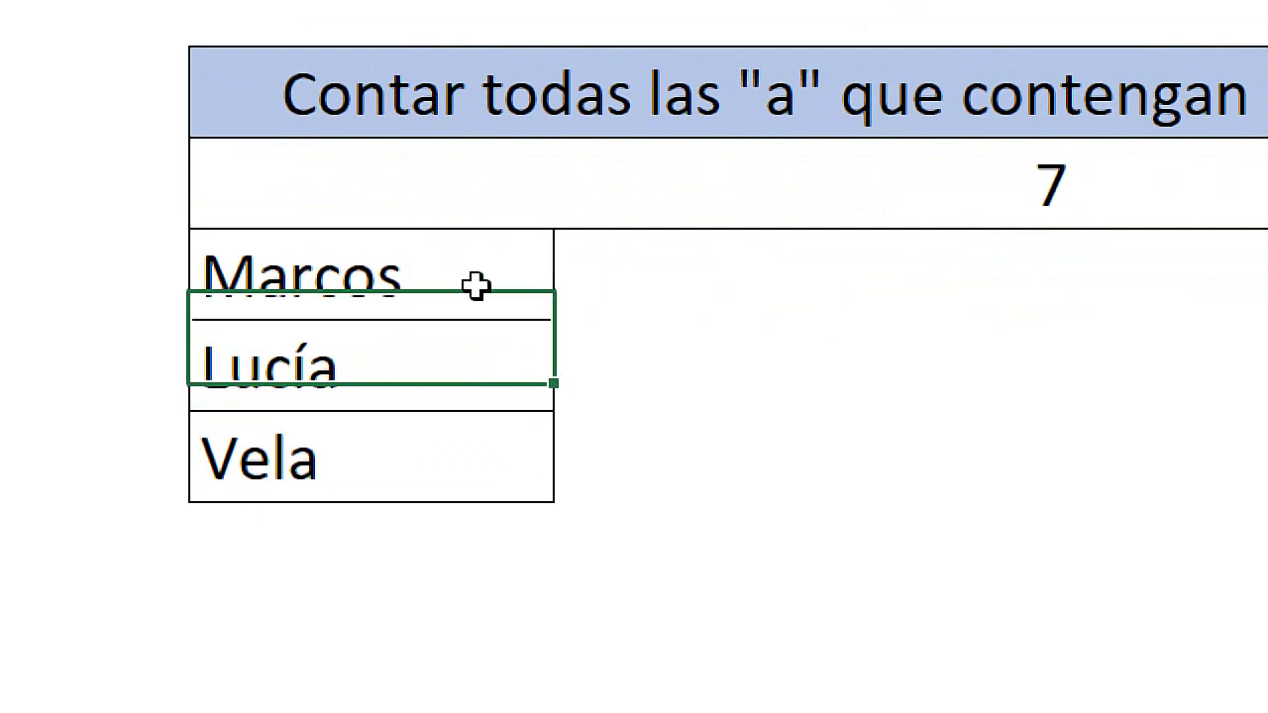
key("Return")
left_click(446, 290)
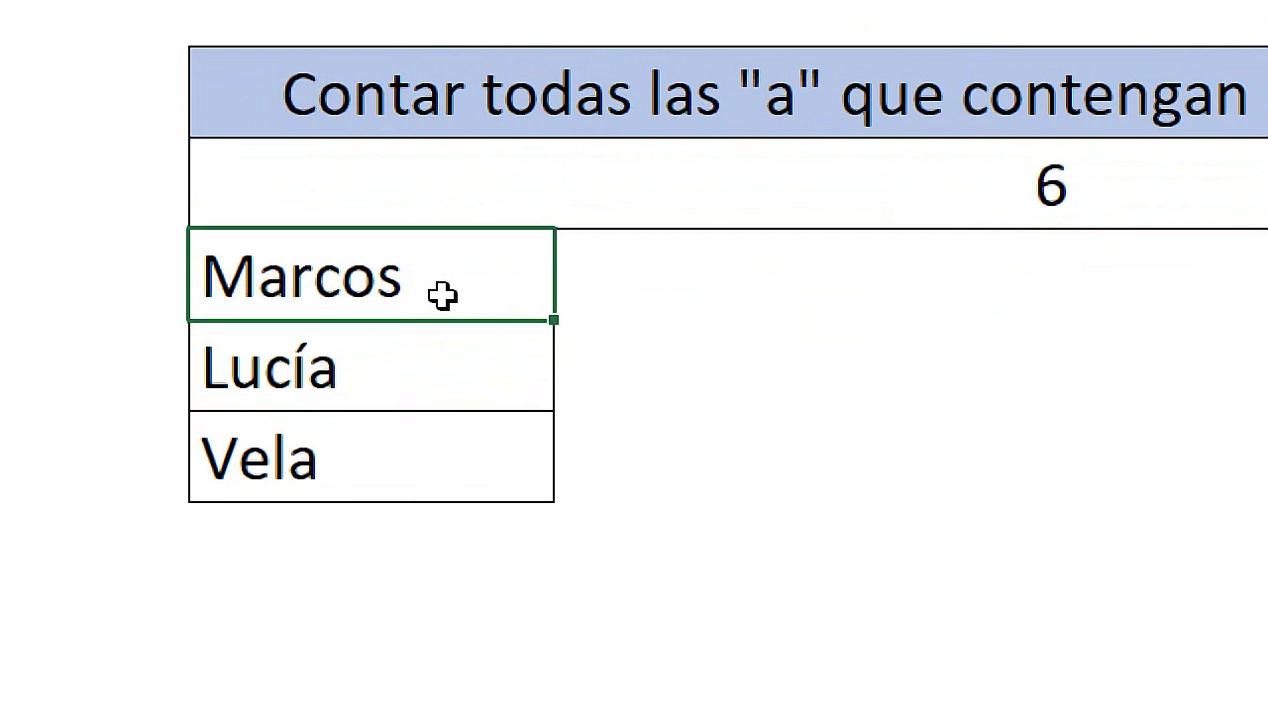
left_click_drag(340, 475, 343, 274)
left_click(320, 287)
double_click(1044, 169)
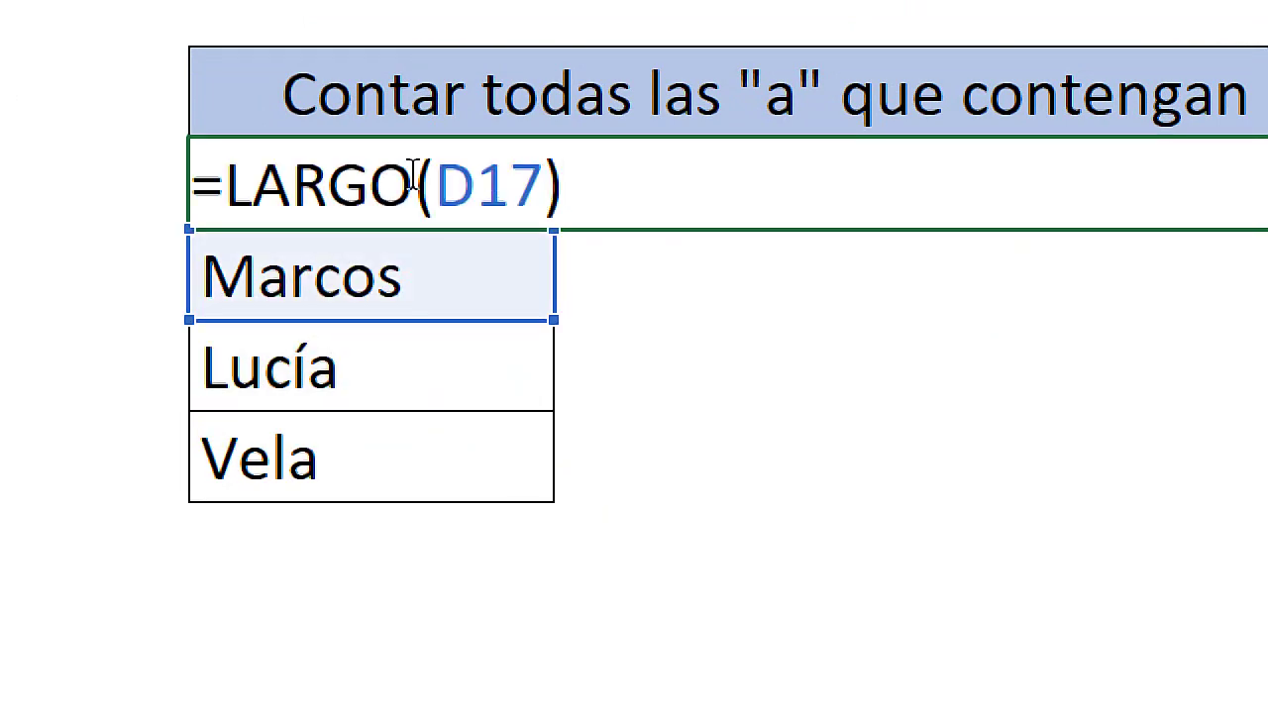
left_click_drag(614, 189, 226, 187)
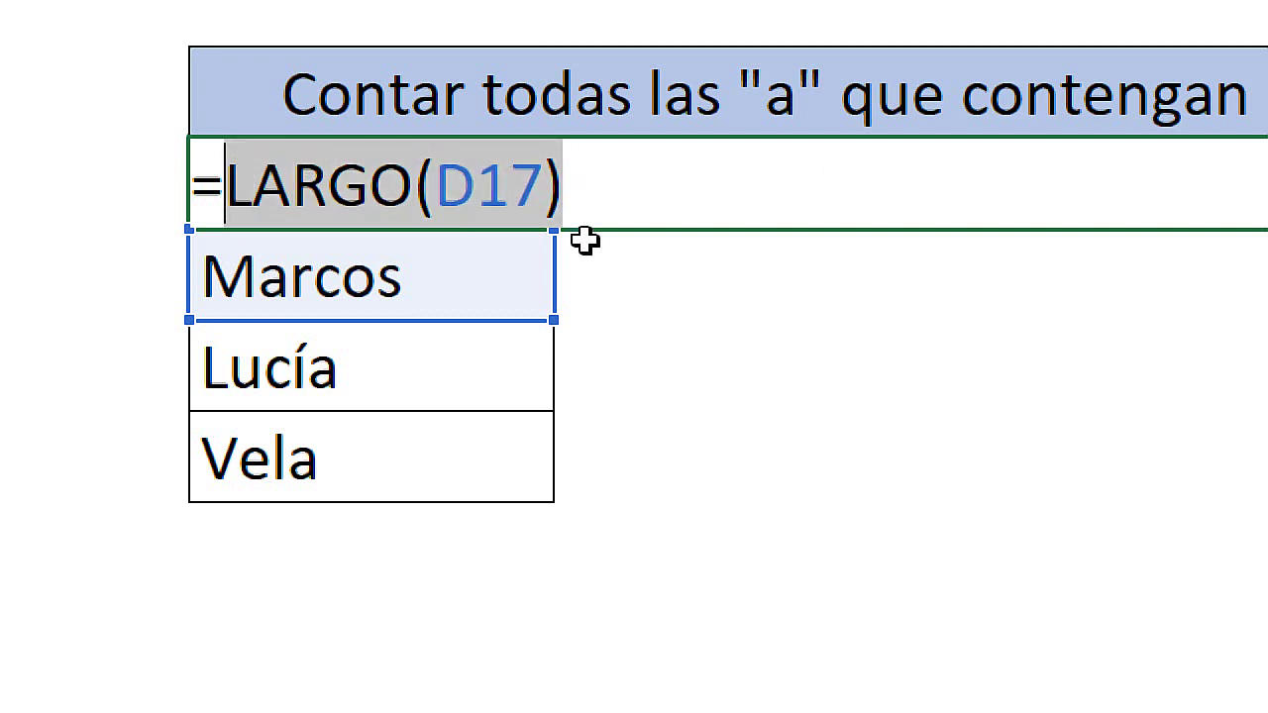
left_click(629, 184)
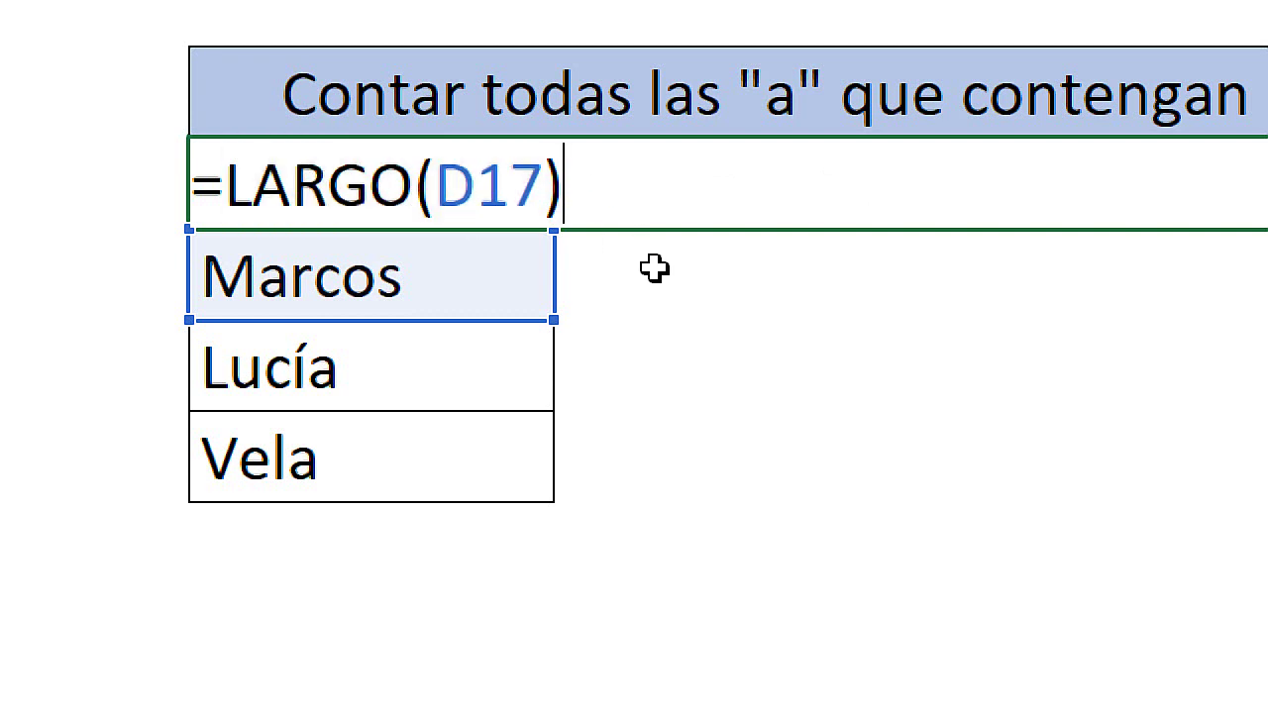
key("Return")
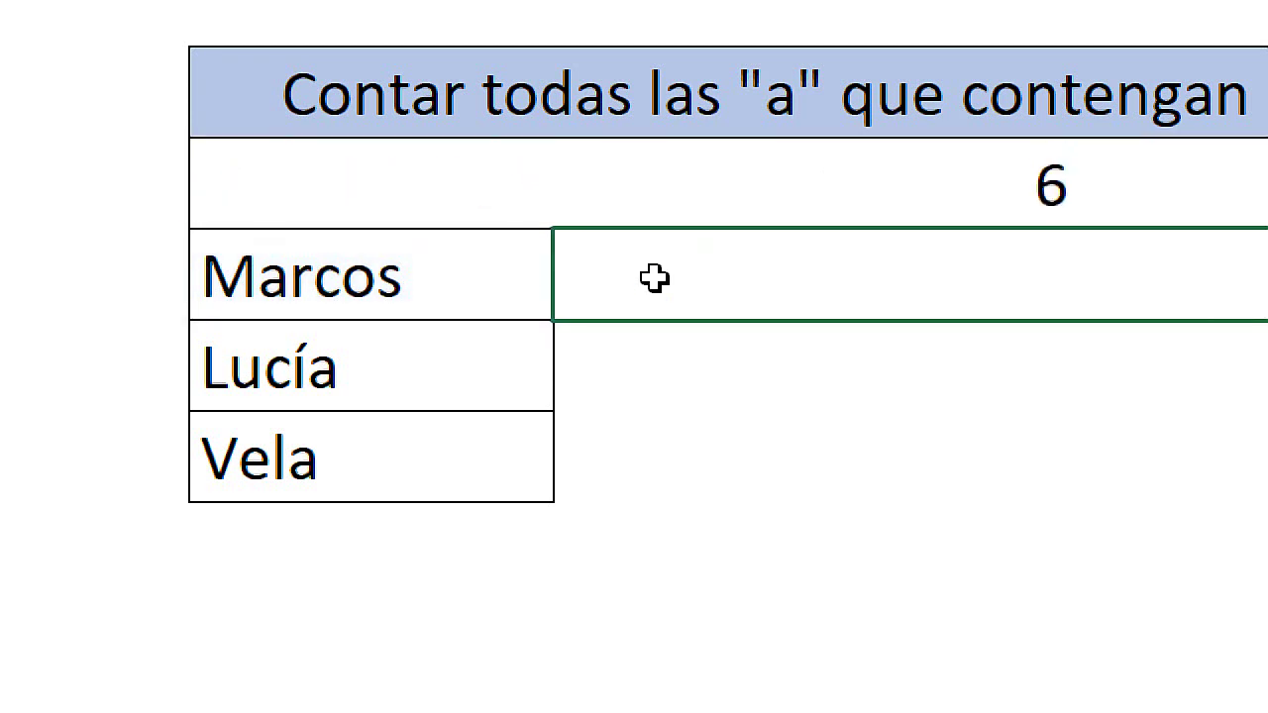
type("=")
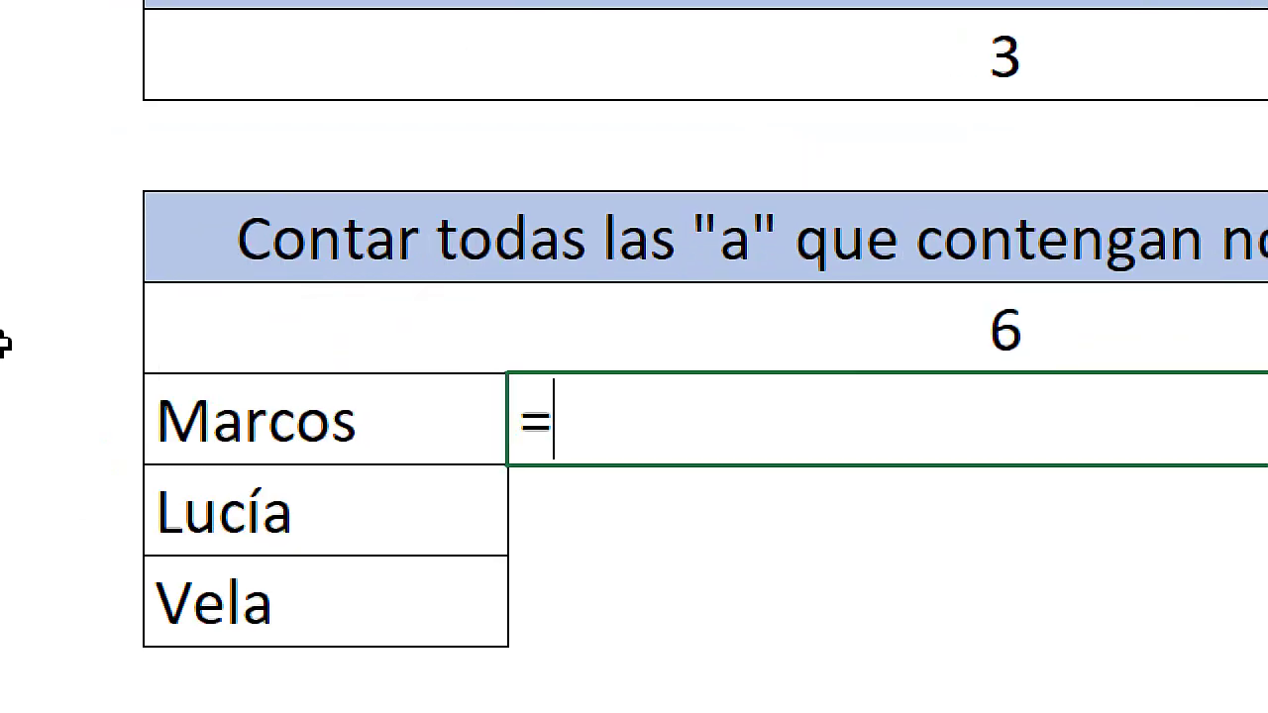
type("sustit")
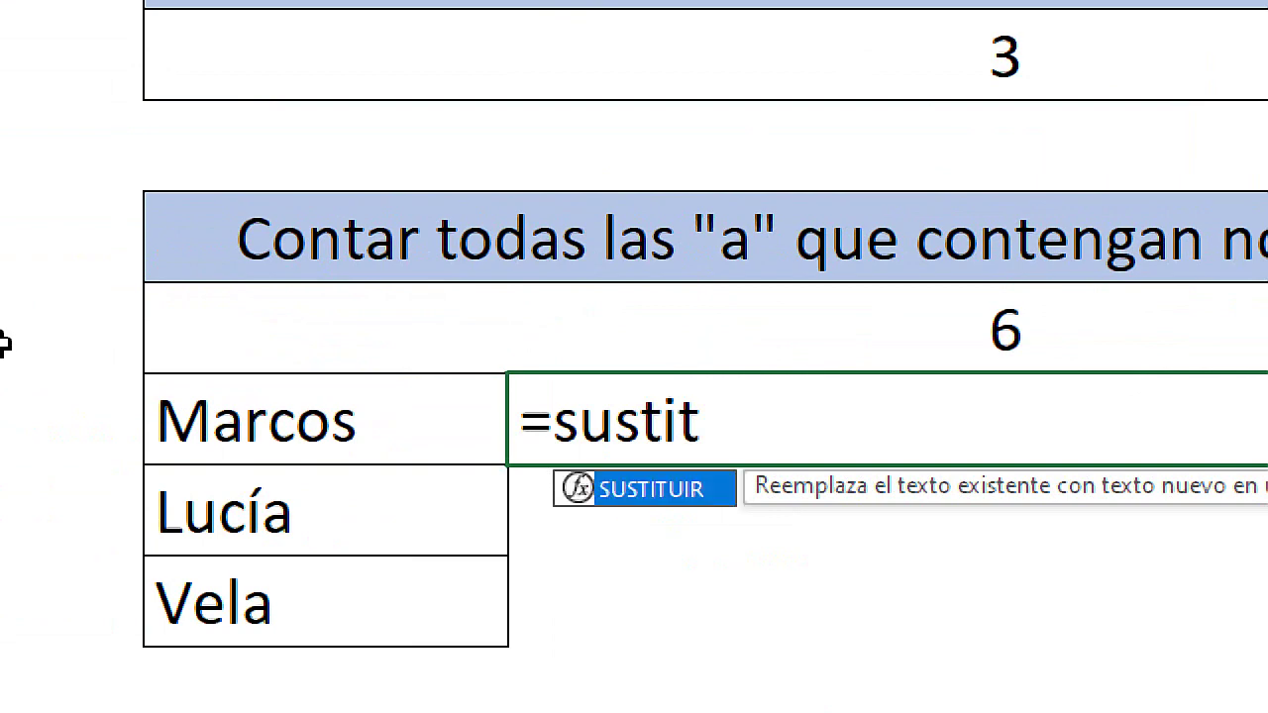
type("uir")
key("Tab")
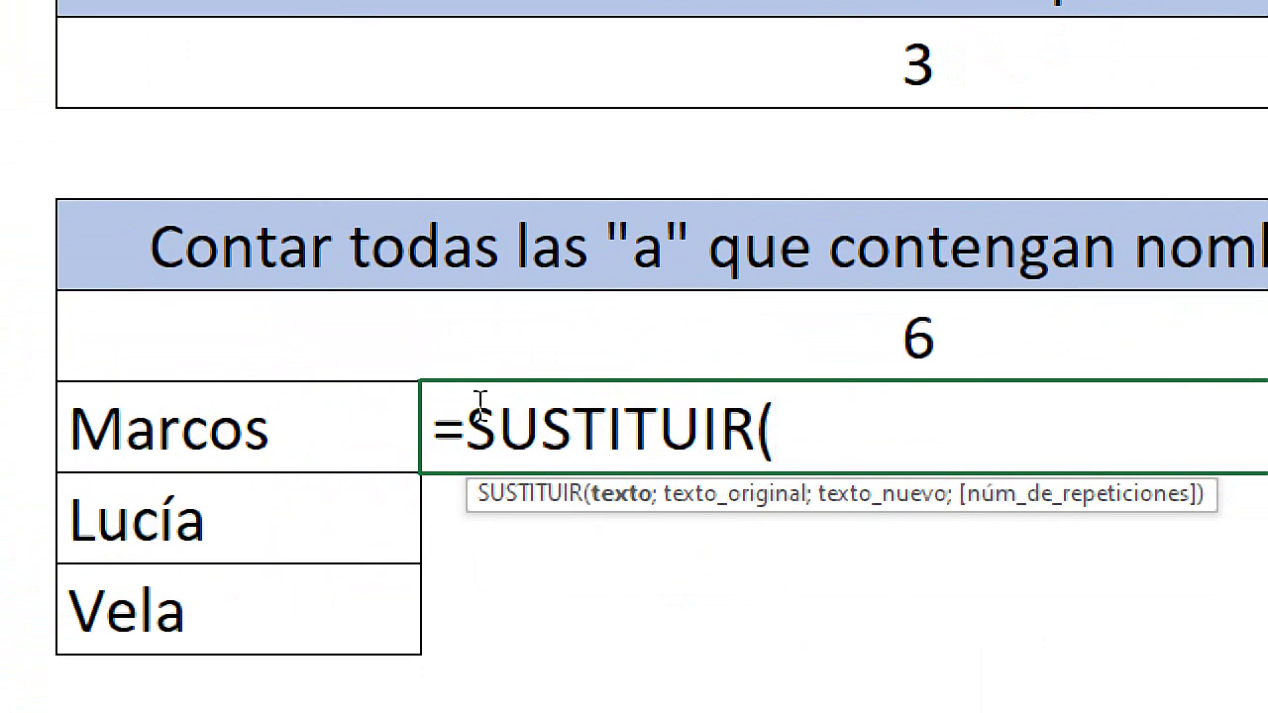
key("Escape")
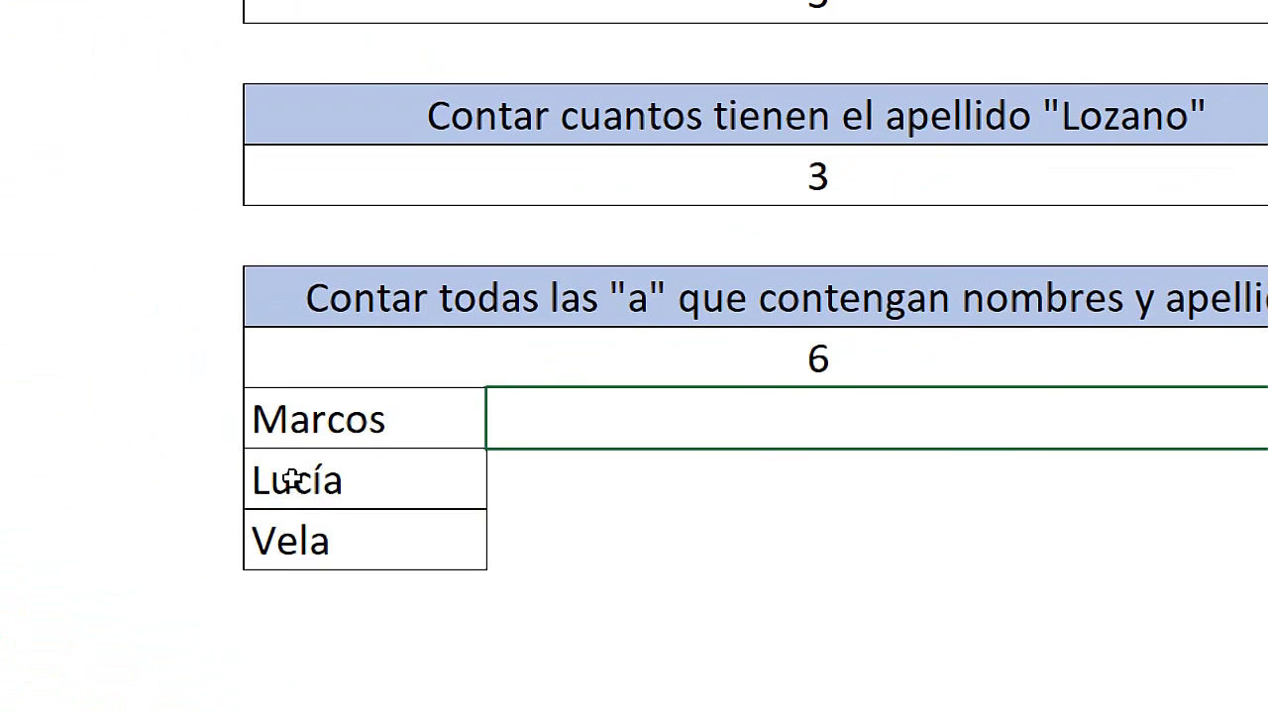
double_click(302, 365)
left_click_drag(291, 417, 310, 417)
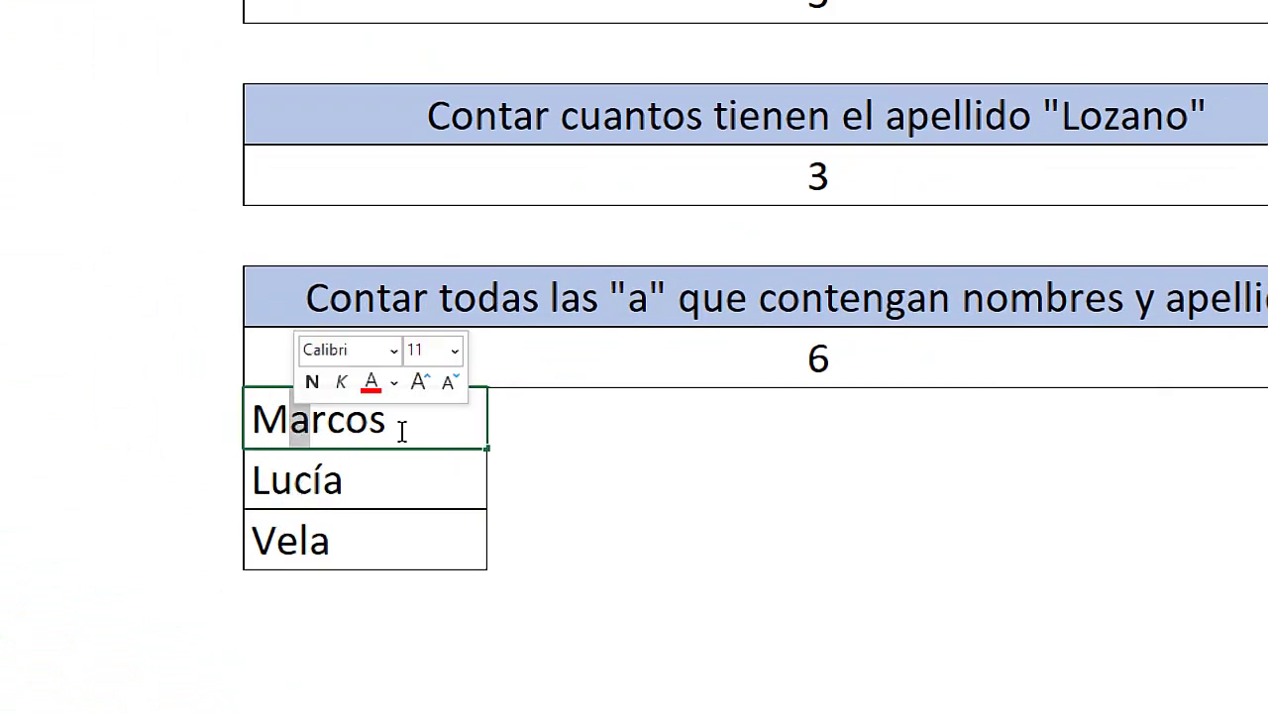
key("Escape")
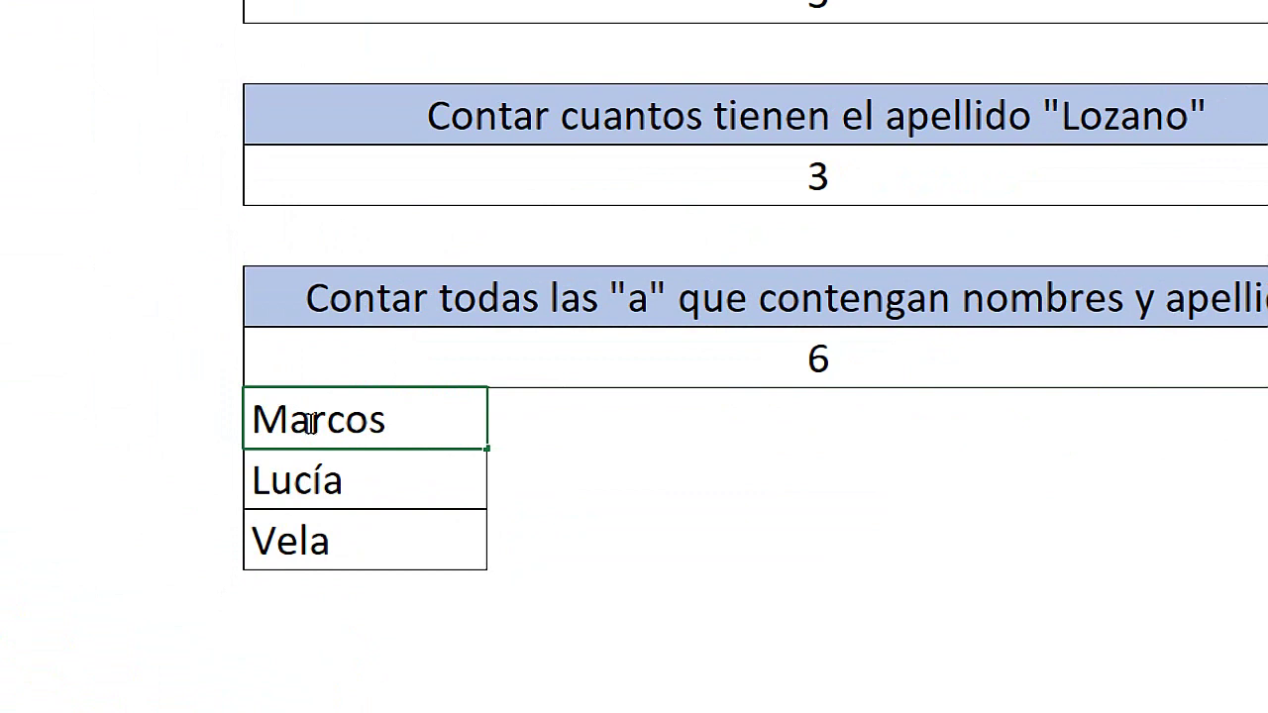
left_click_drag(310, 423, 290, 421)
key("Escape")
mouse_move(269, 424)
left_mouse_down()
mouse_move(329, 424)
mouse_move(252, 421)
left_mouse_up()
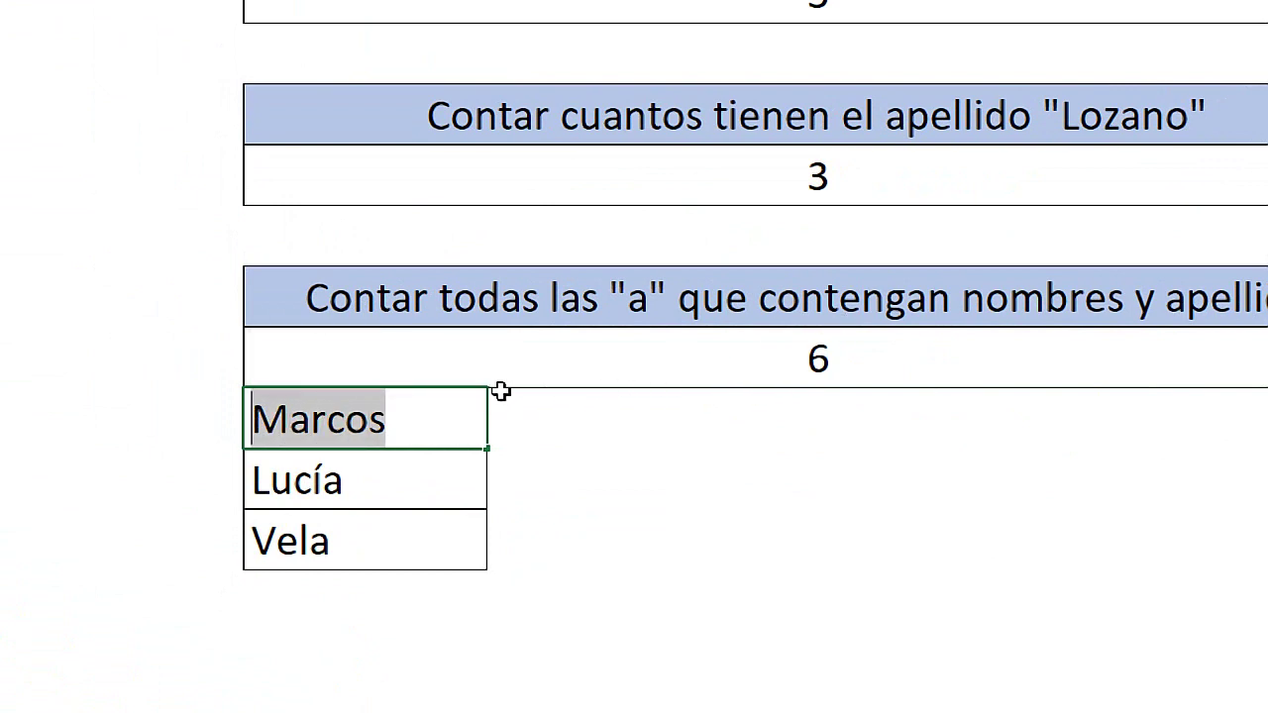
left_click(292, 424)
key("Escape")
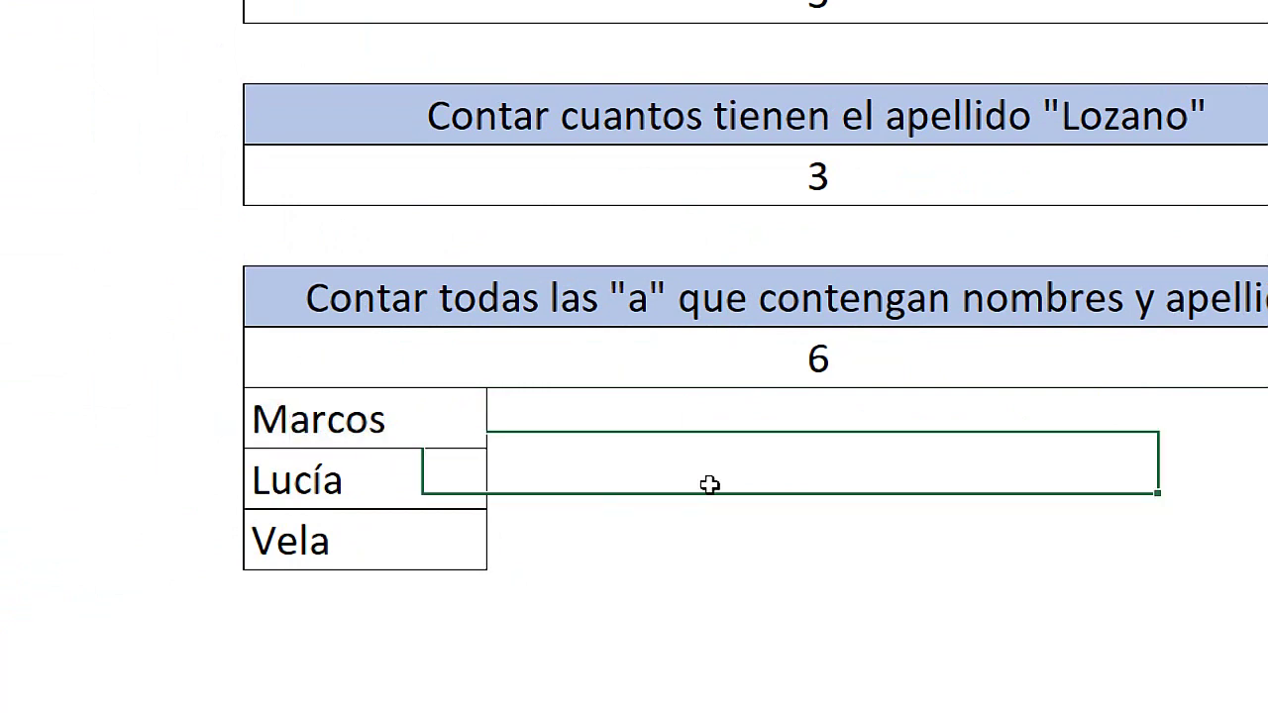
key("ctrl+c")
left_click(608, 410)
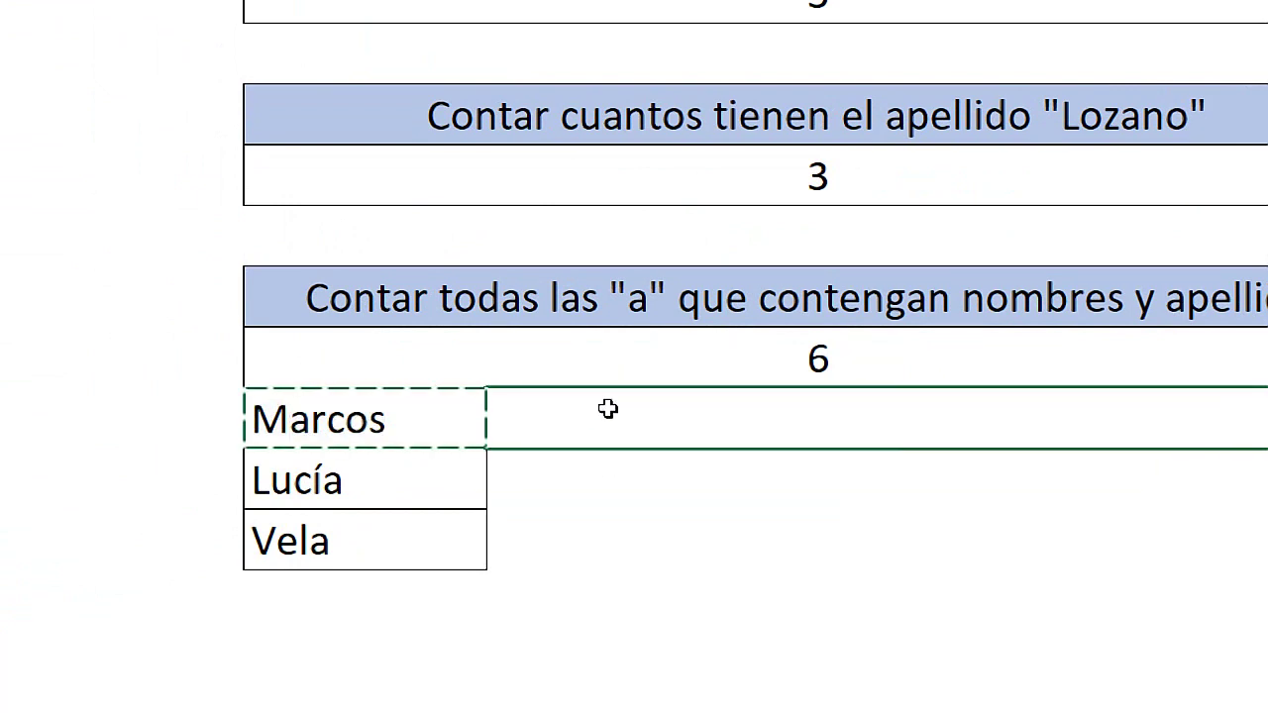
type("v")
key("Escape")
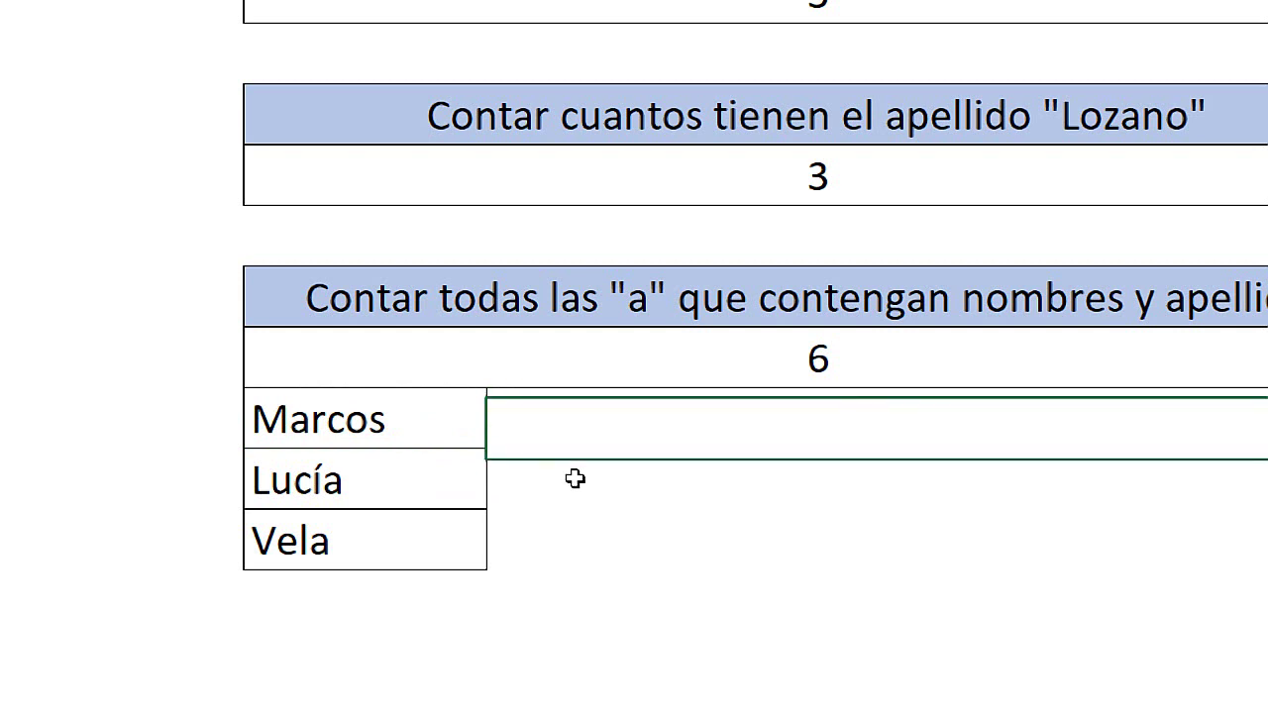
left_click(575, 479)
left_click(365, 423)
left_click_drag(376, 419, 184, 422)
key("ctrl+c")
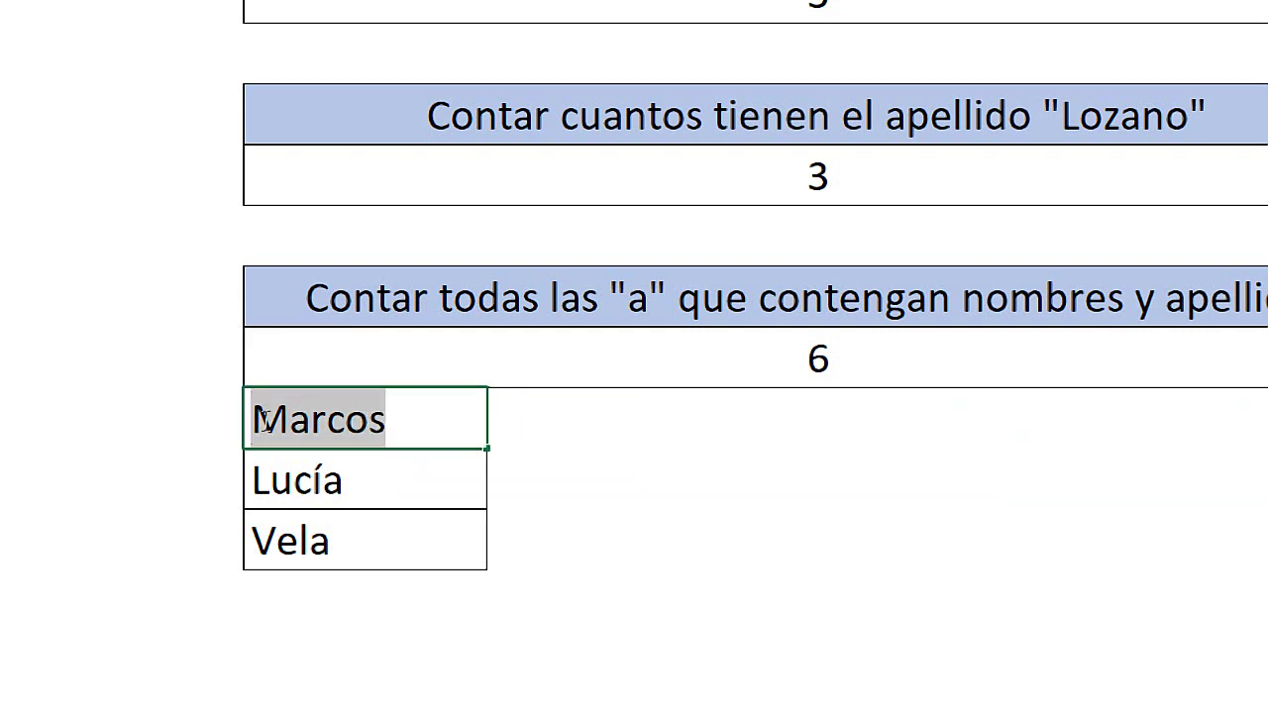
left_click(572, 422)
key("ctrl+v")
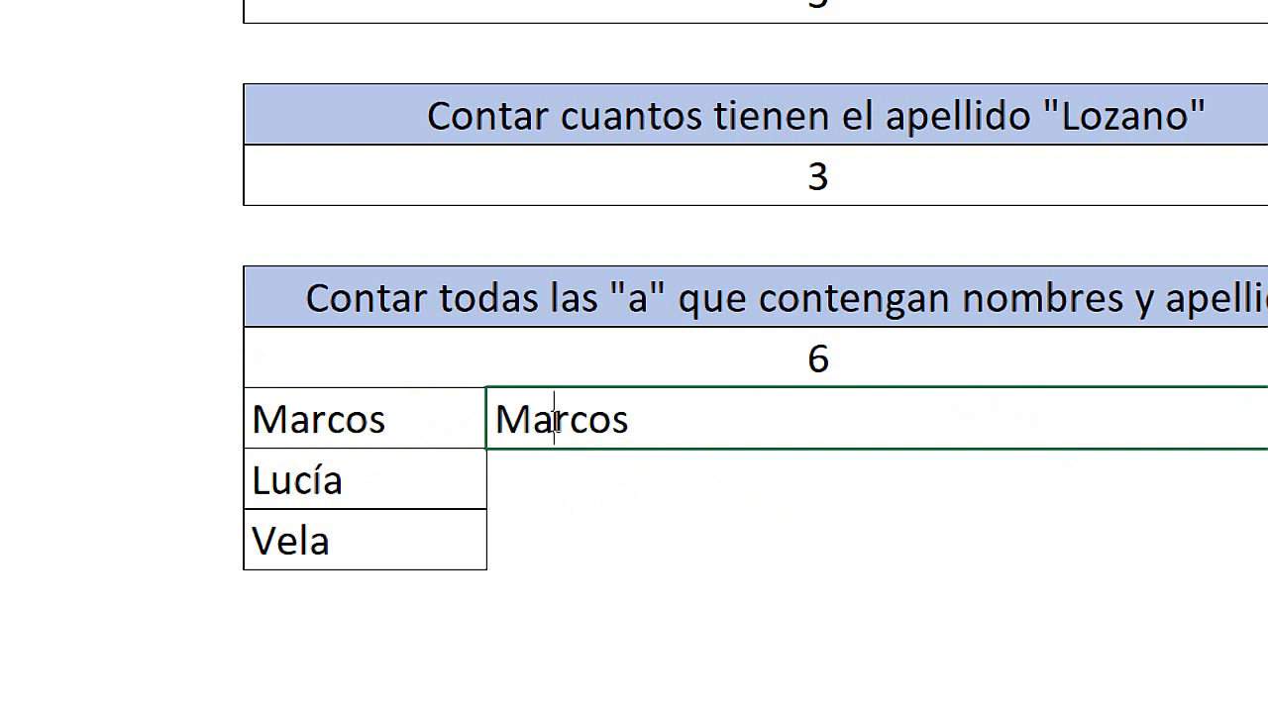
double_click(556, 423)
key("BackSpace")
key("Return")
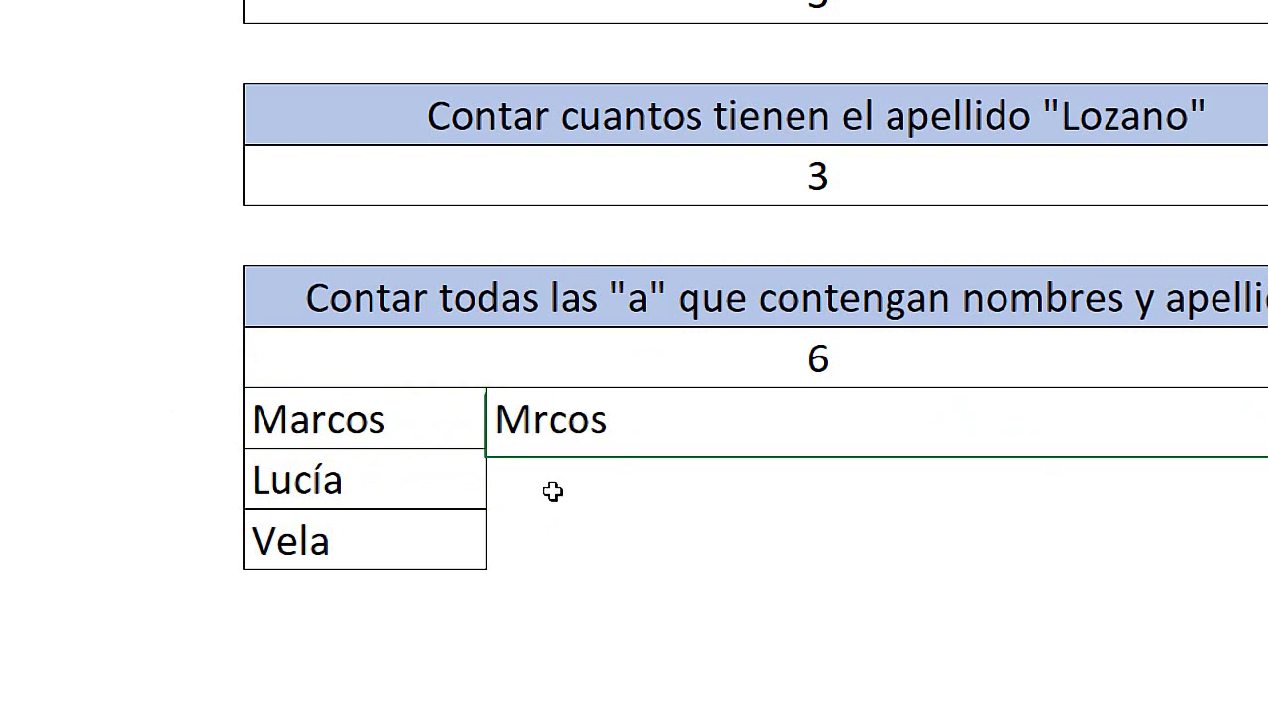
double_click(541, 419)
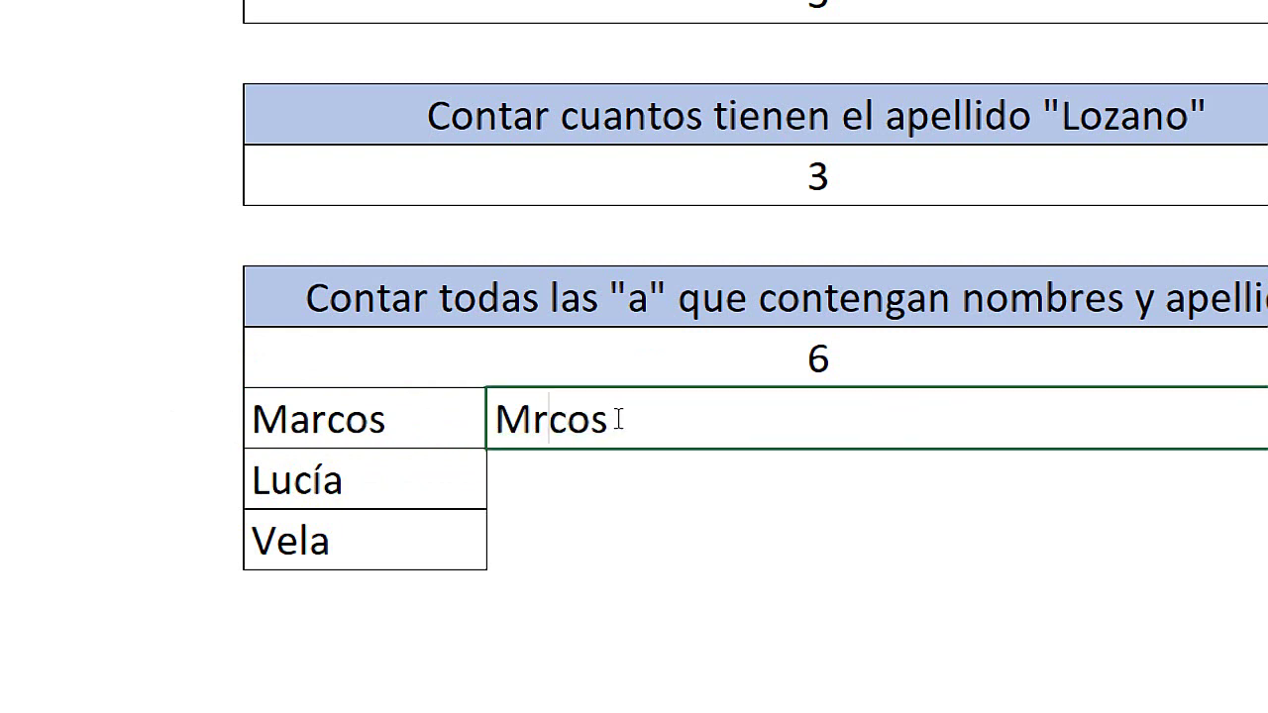
left_click_drag(618, 420, 453, 420)
key("Return")
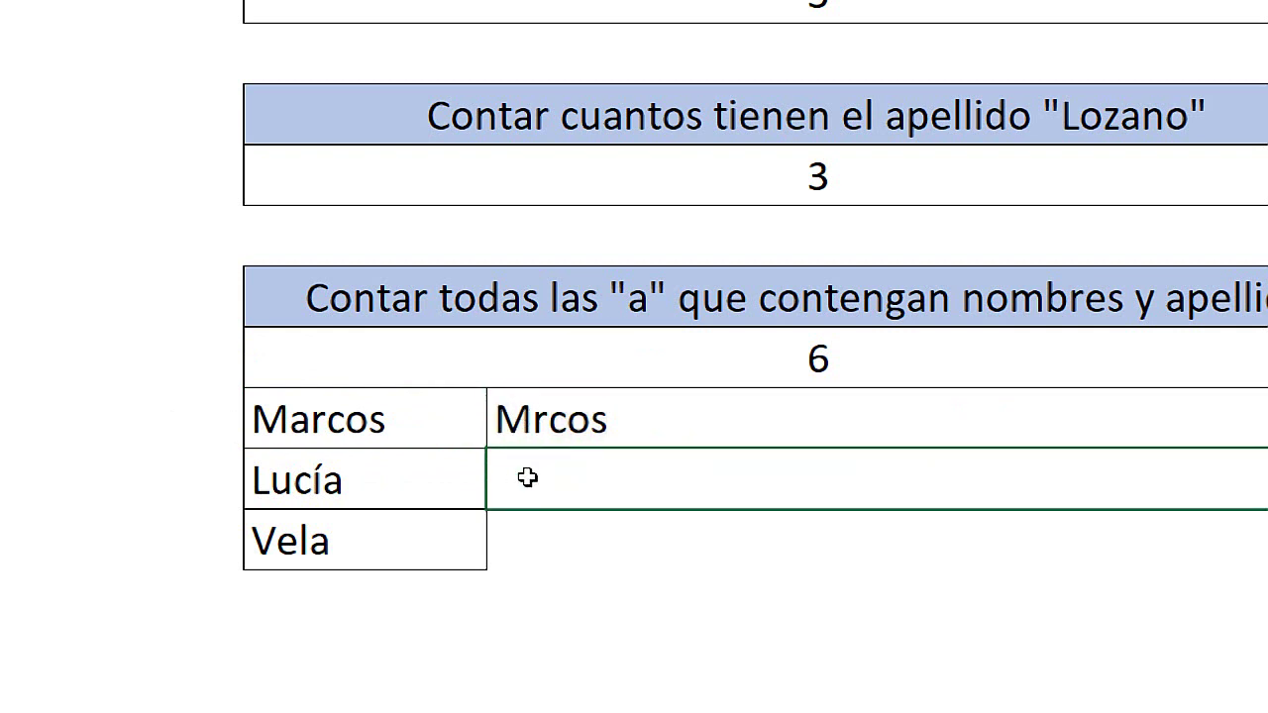
left_click(409, 422)
double_click(327, 419)
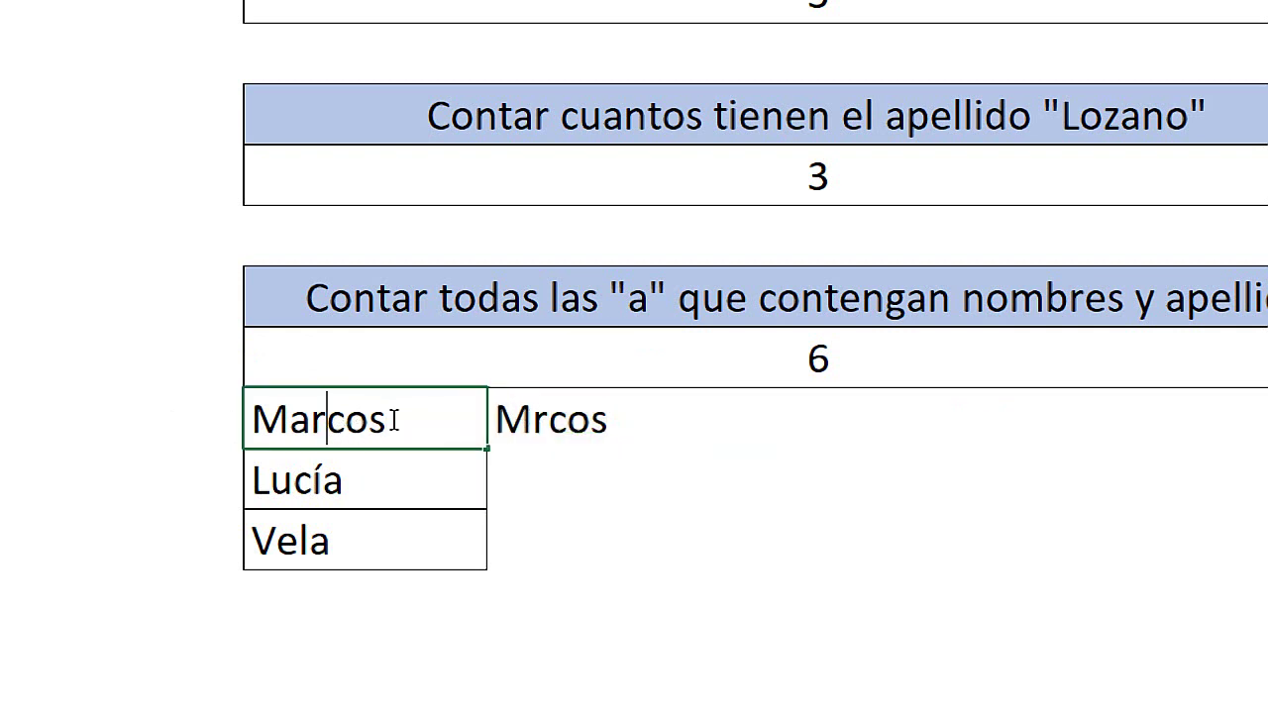
left_click_drag(388, 419, 252, 420)
double_click(535, 419)
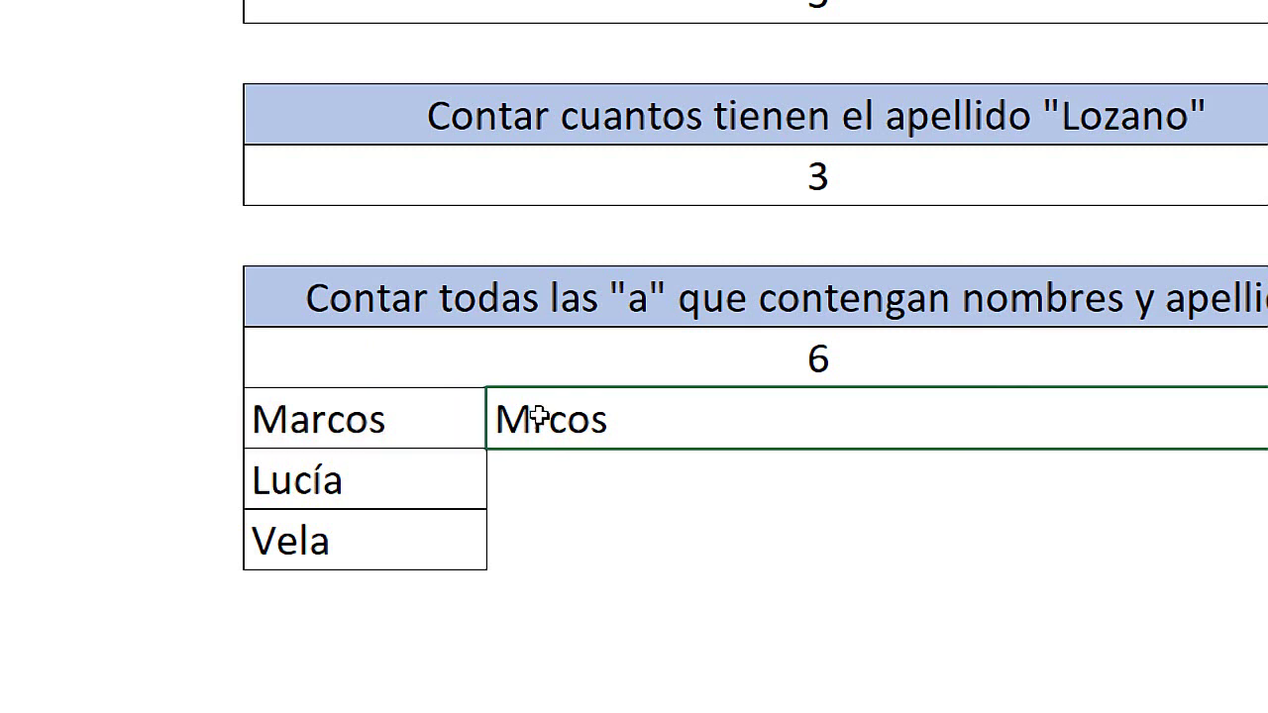
left_click_drag(615, 419, 433, 416)
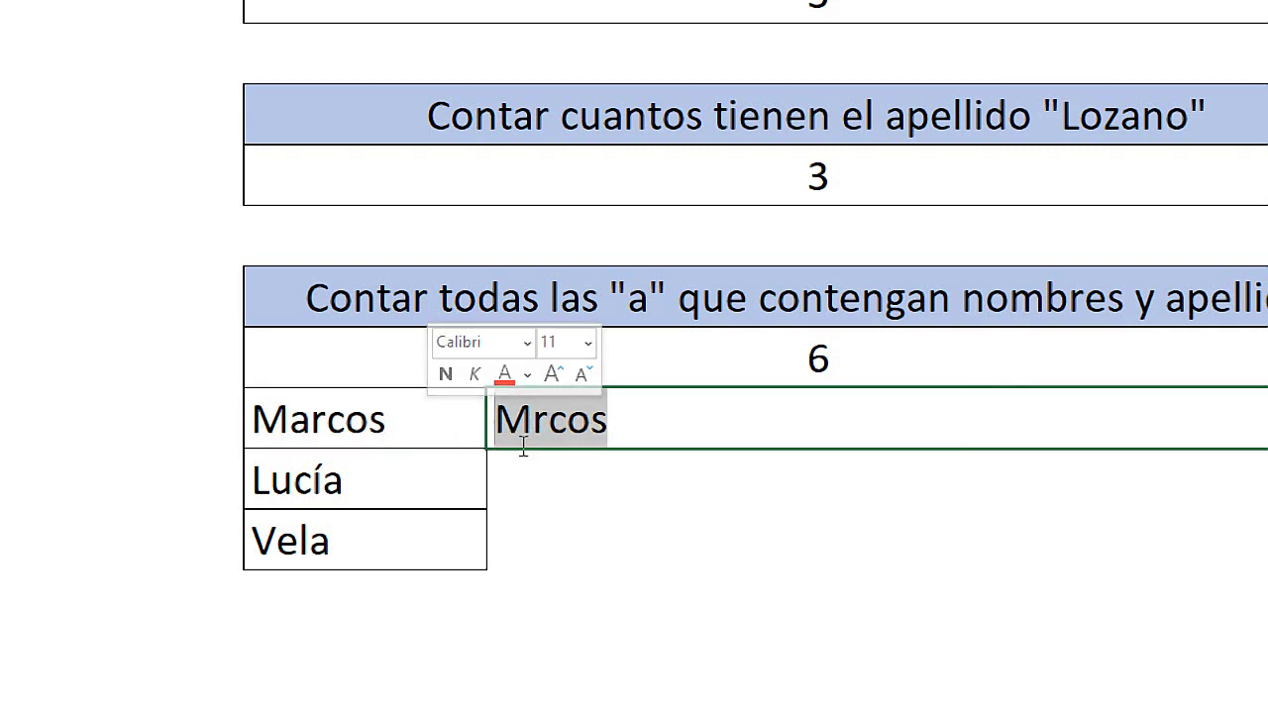
left_click(523, 447)
key("Escape")
double_click(287, 420)
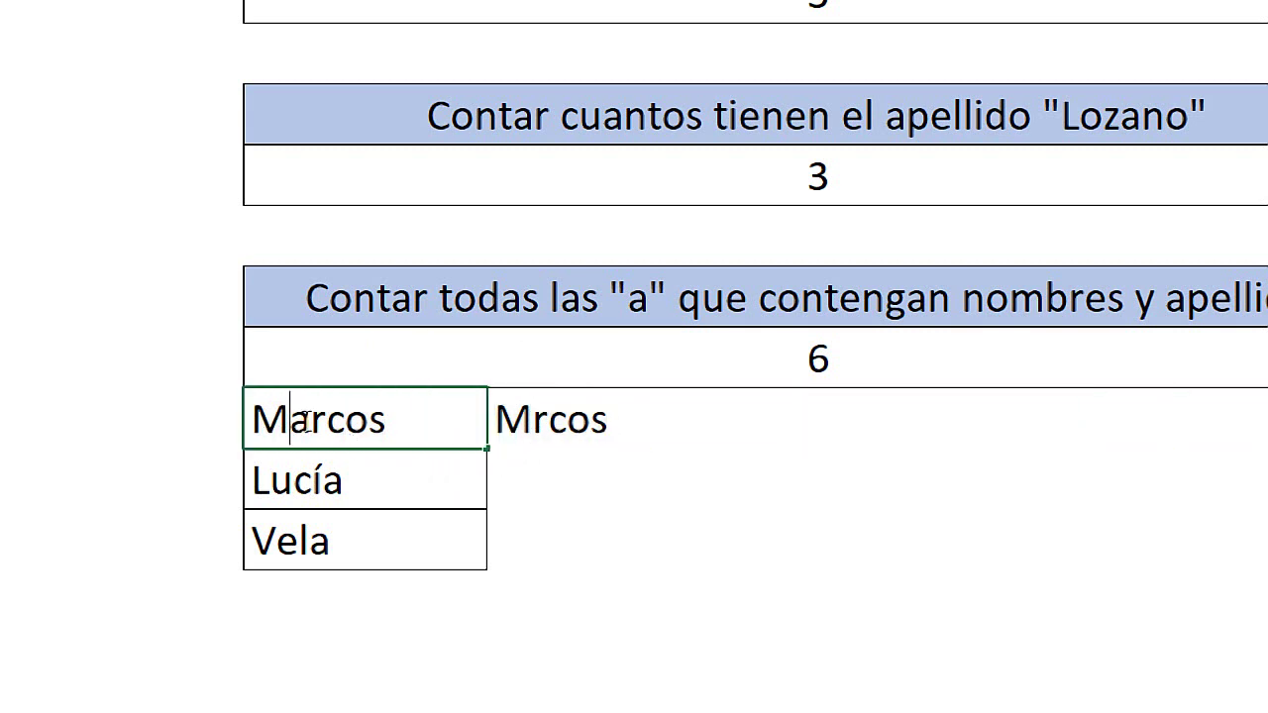
left_click_drag(289, 419, 311, 419)
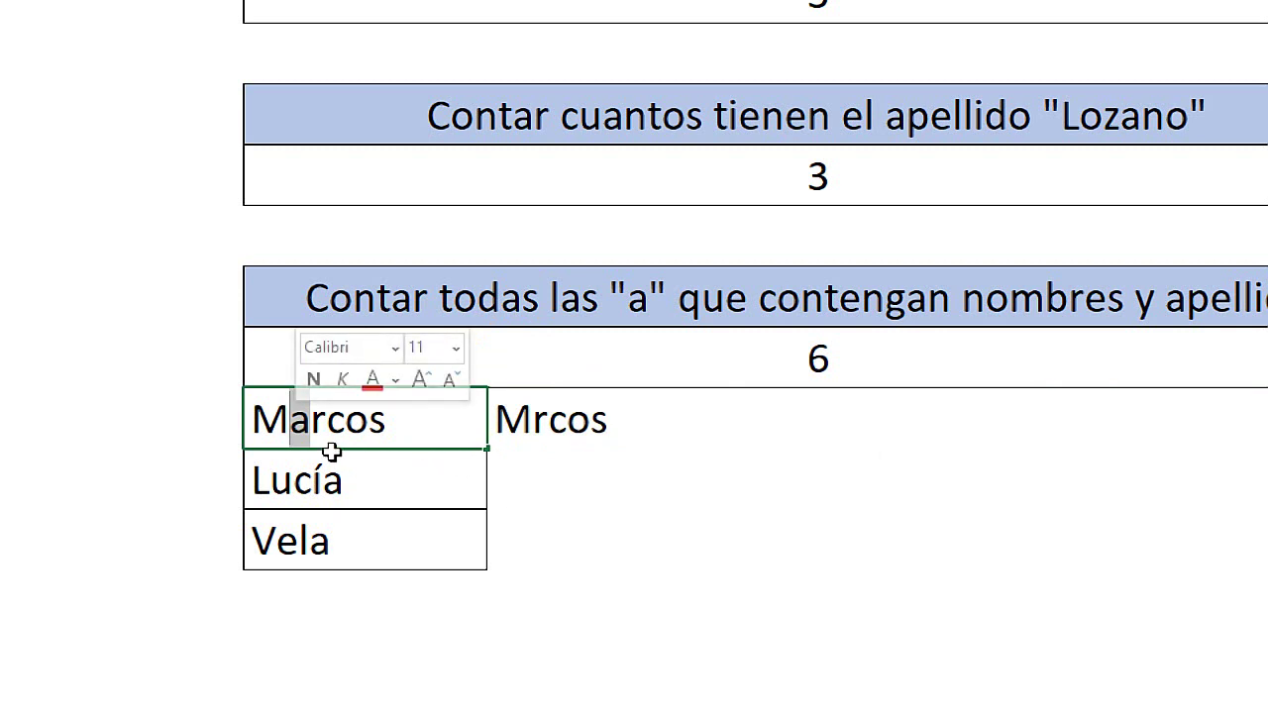
left_click(315, 433)
left_click(509, 419)
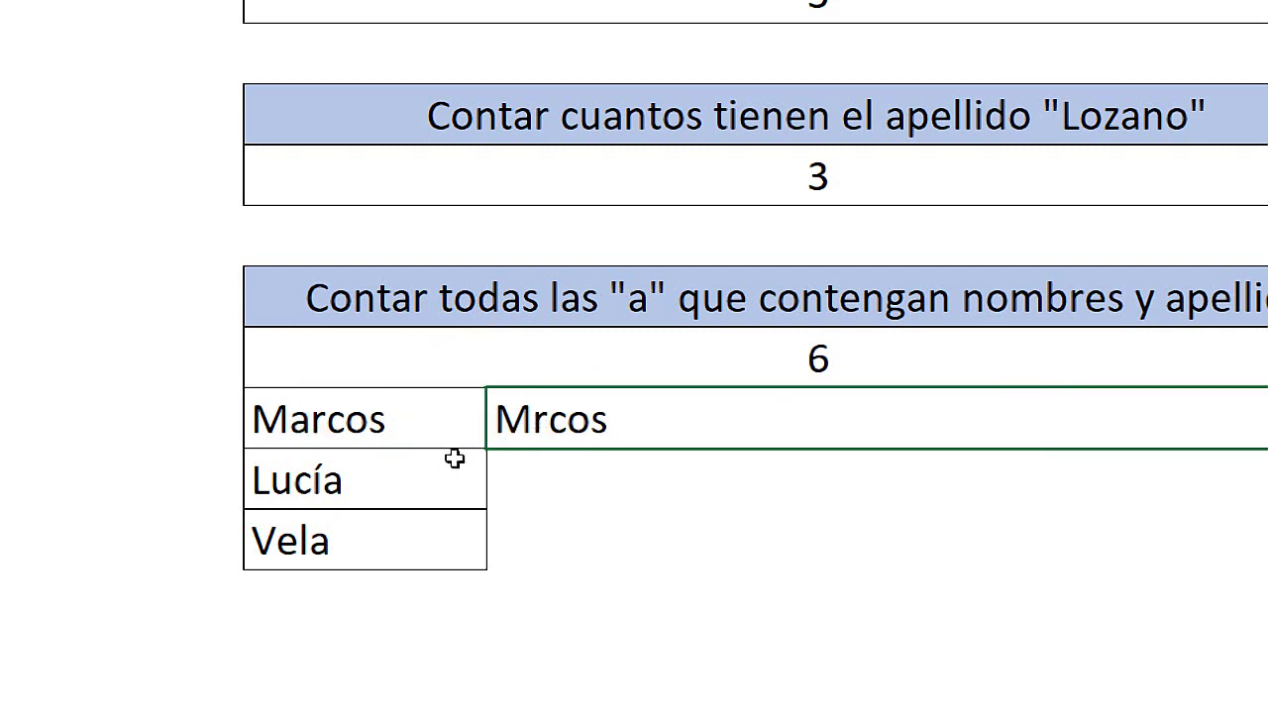
left_click_drag(358, 423, 347, 540)
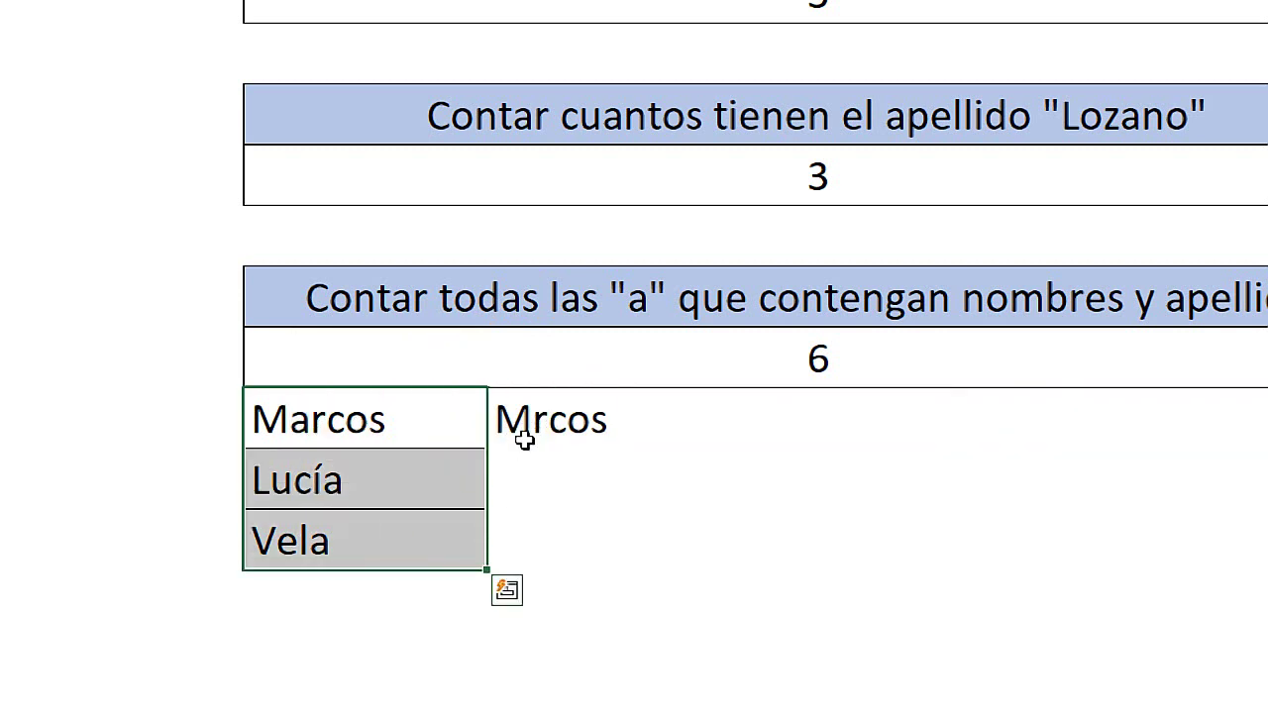
left_click(552, 411)
key("Delete")
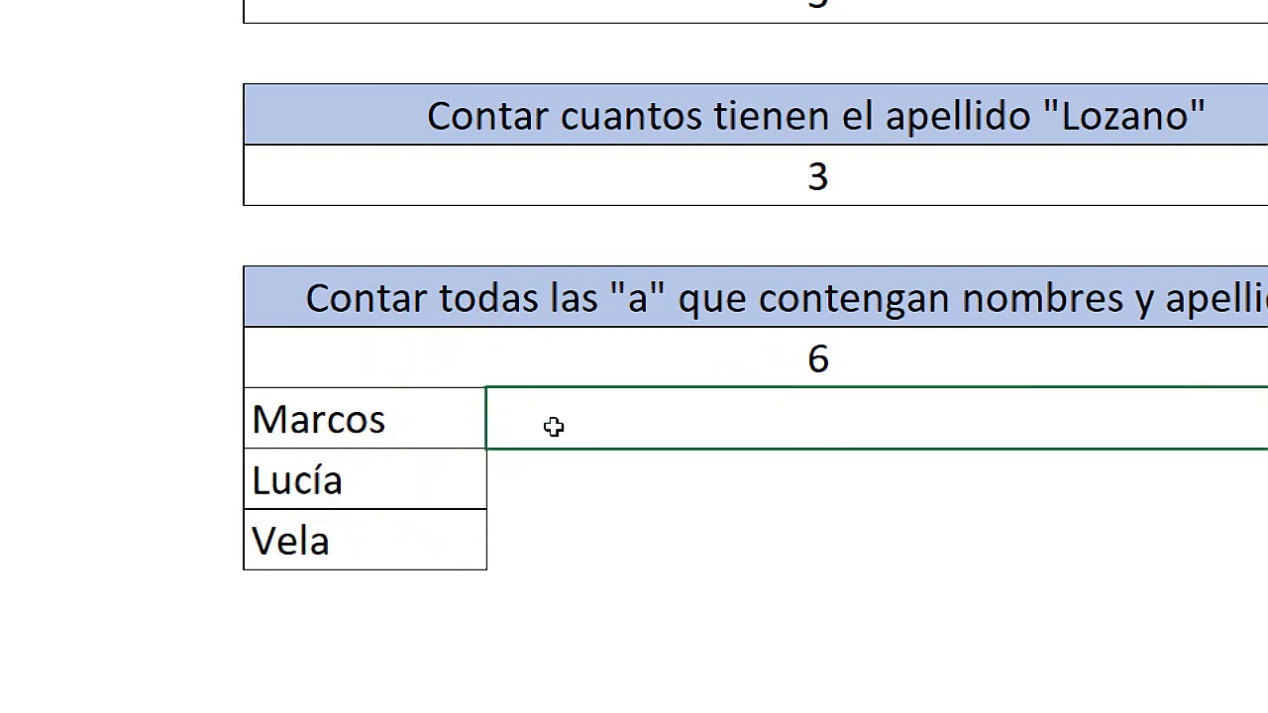
Enter =SUSTITUIR(D17;"a";"") beside Marcos so it displays Mrcos
type("=sus")
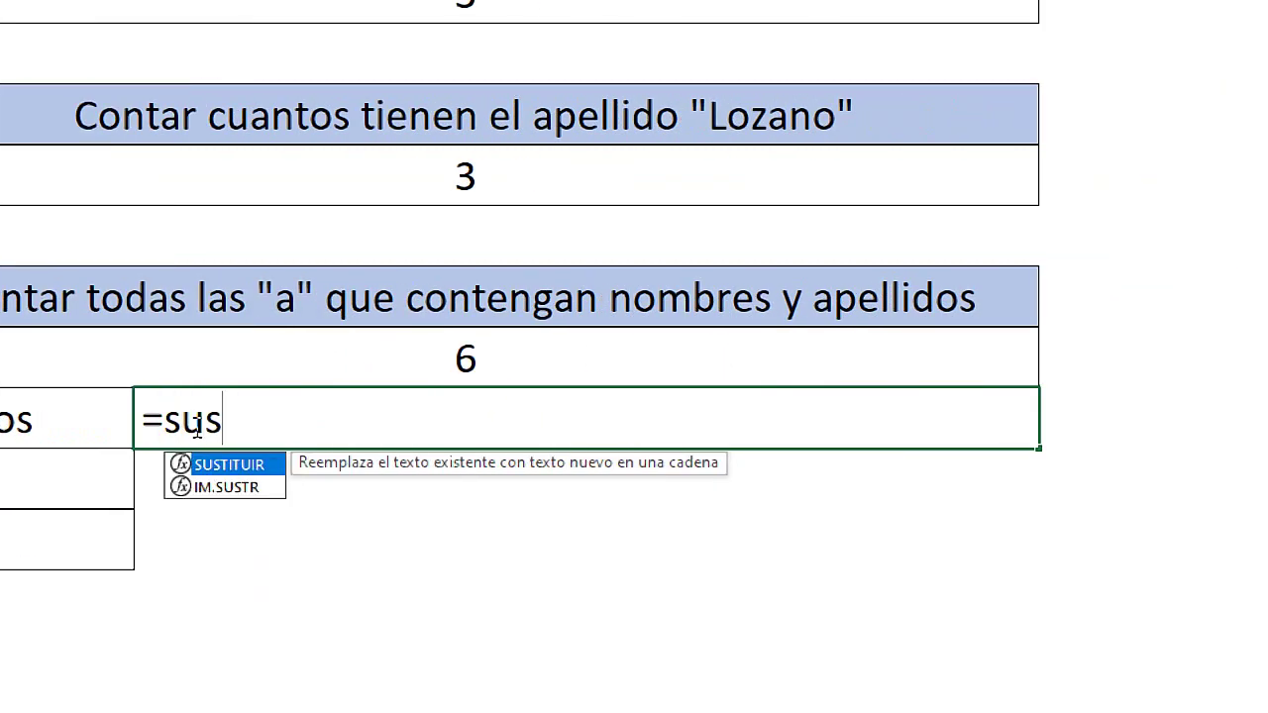
key("Tab")
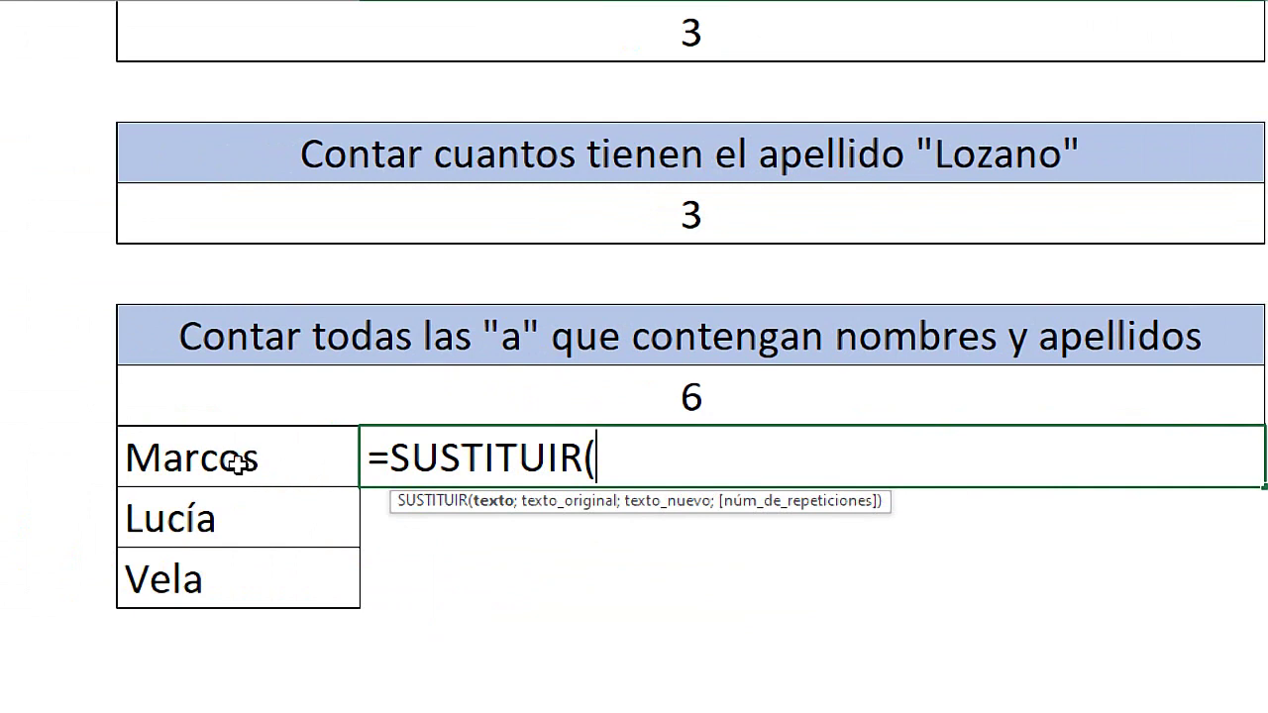
left_click(239, 461)
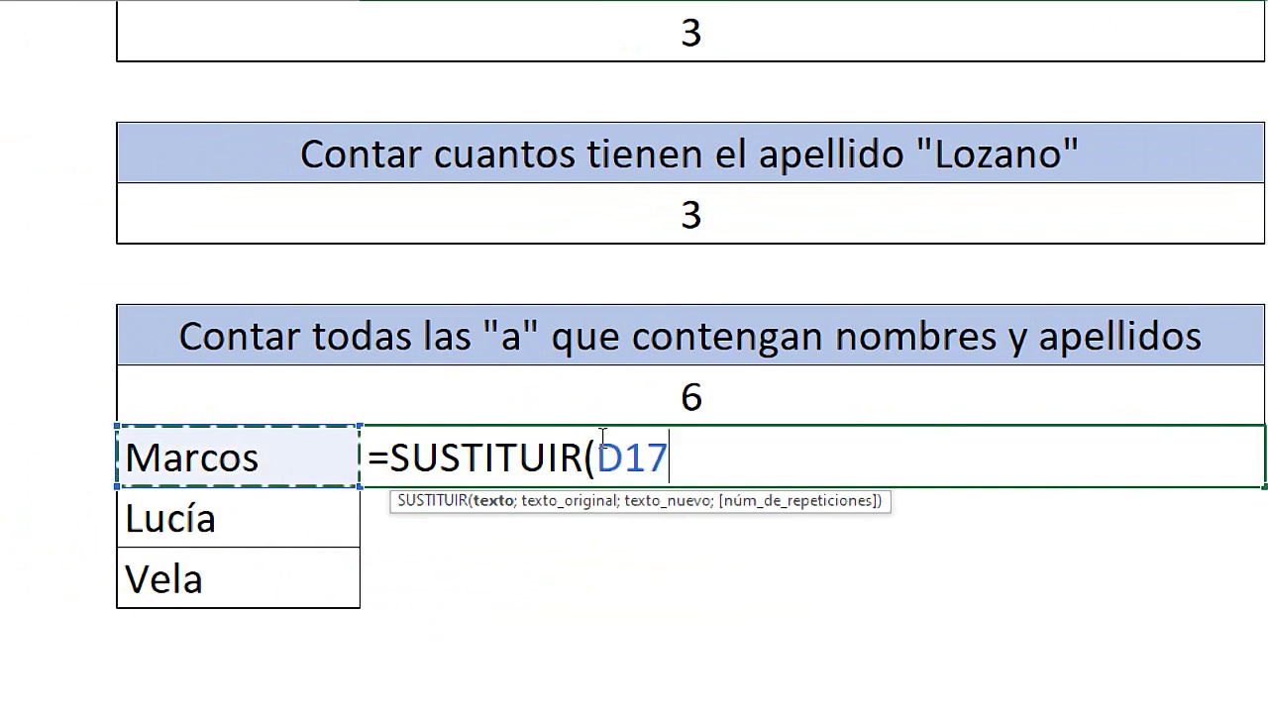
type(";\"")
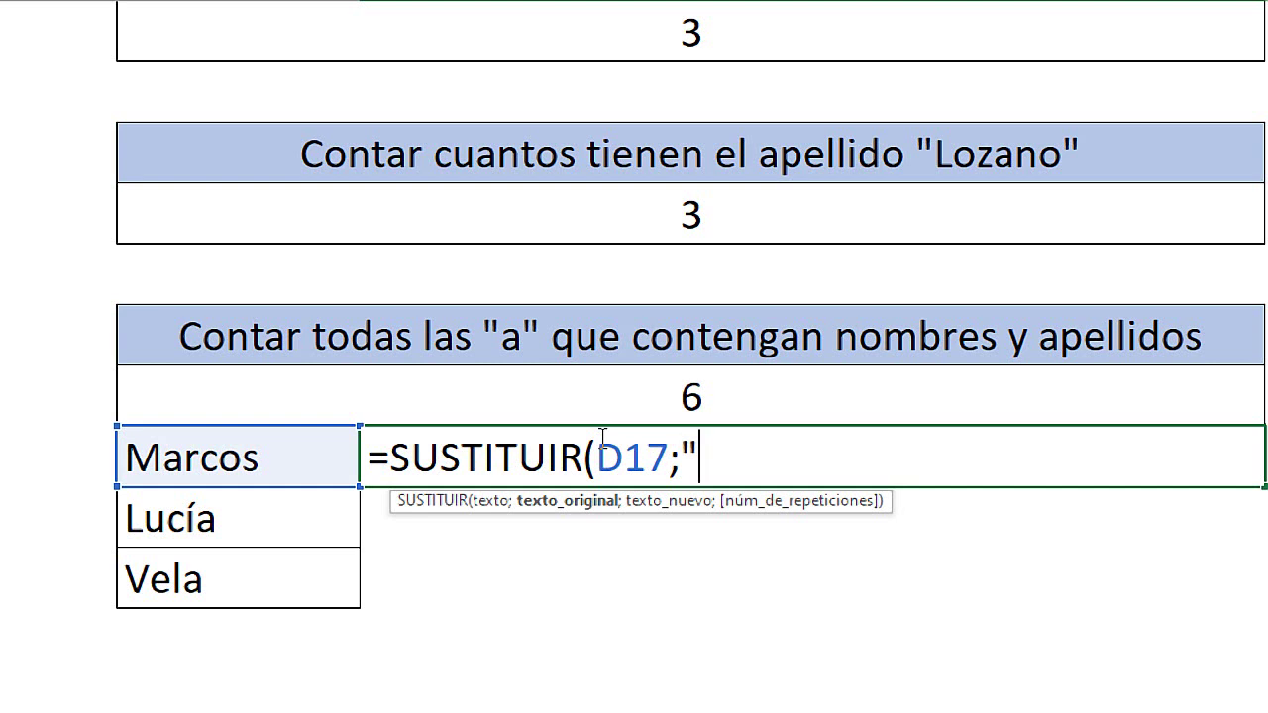
type("a")
type("\"")
type(";")
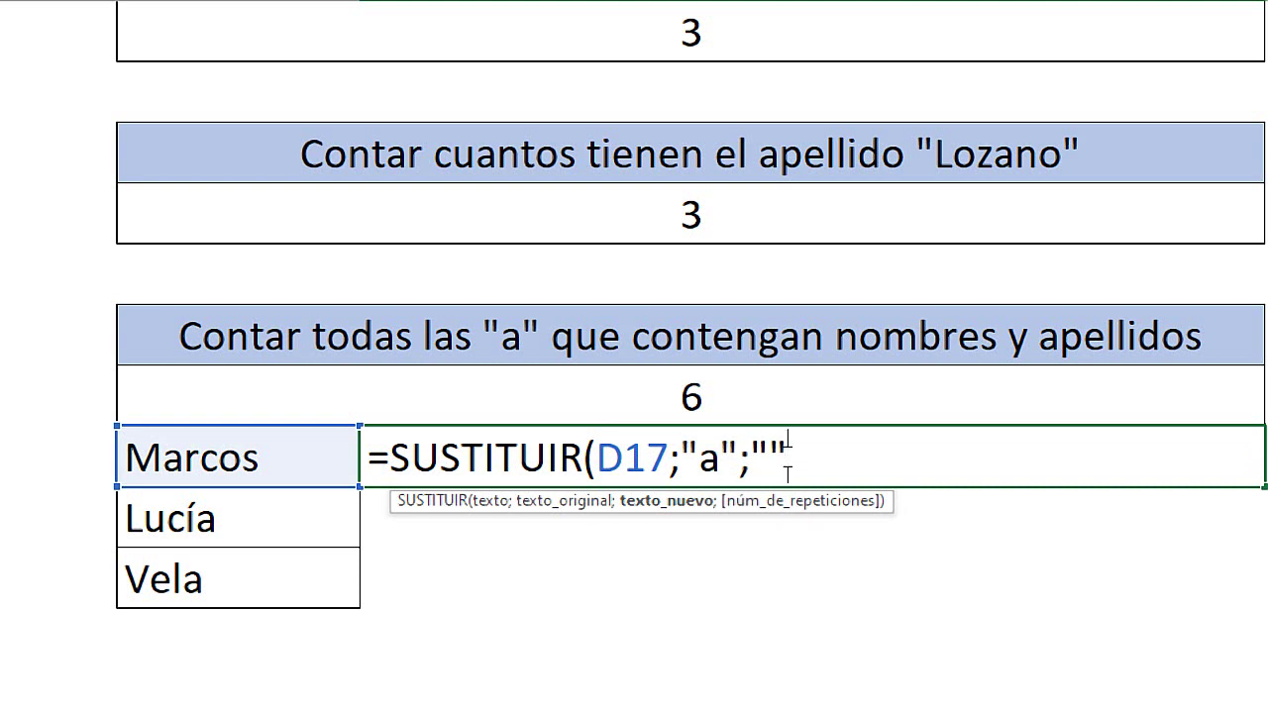
type(")")
key("Return")
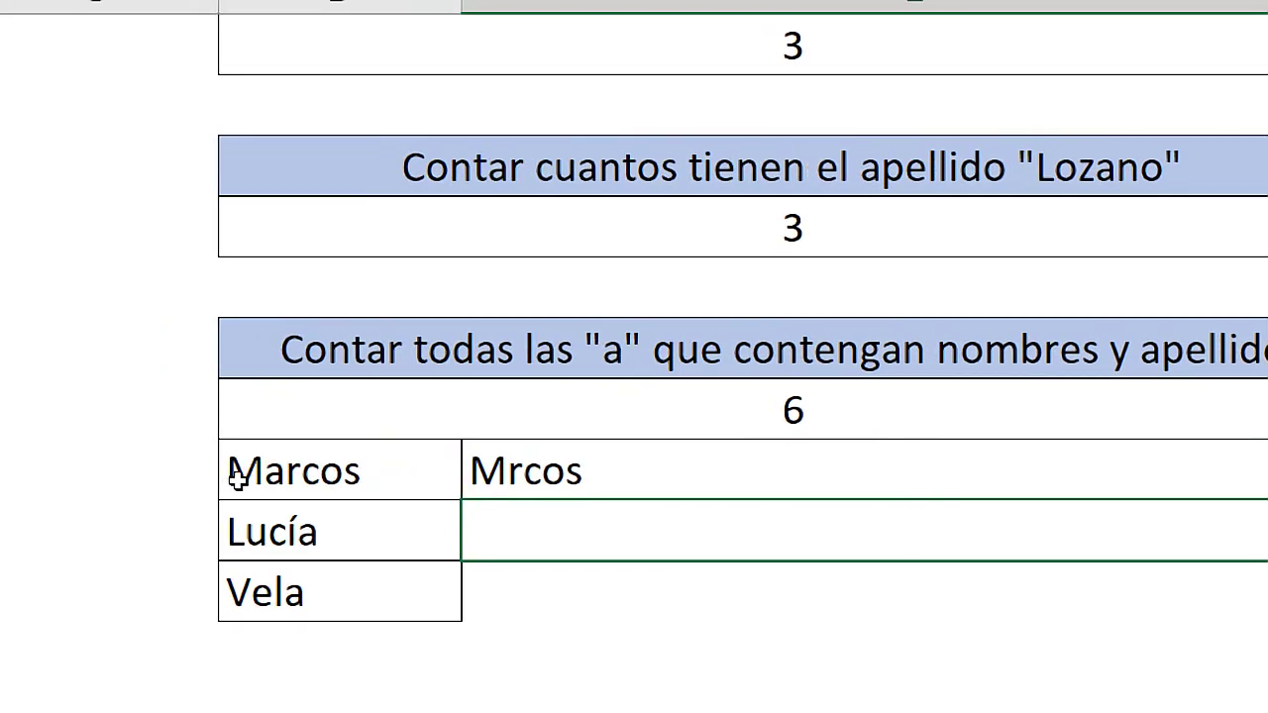
Edit D17 from Marcos to Maracos, raising the LARGO answer to 7
double_click(287, 473)
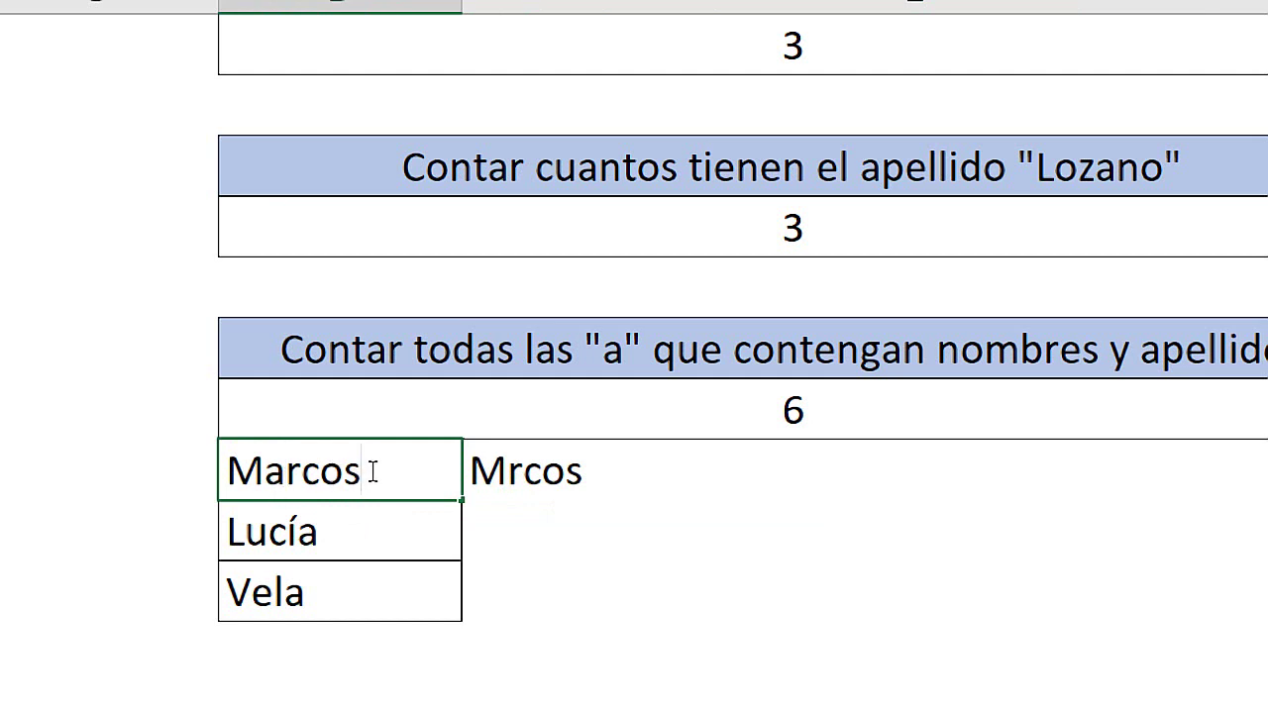
left_click_drag(370, 471, 228, 471)
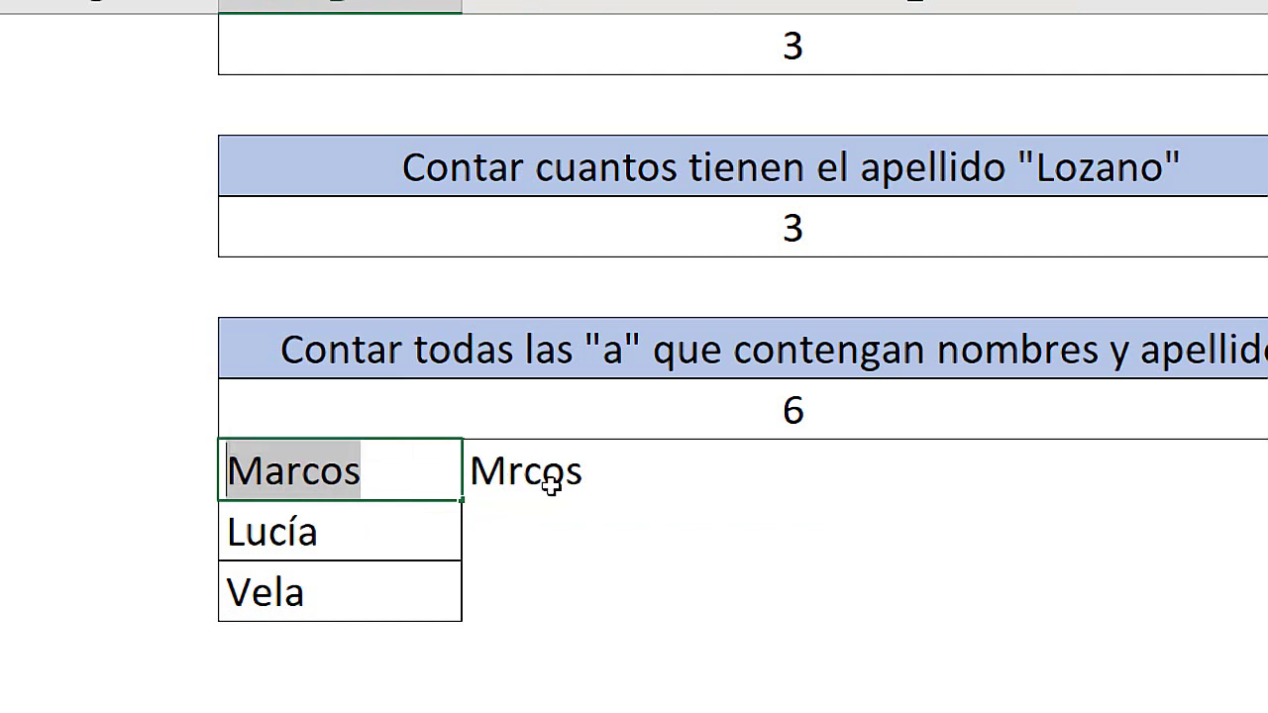
key("Escape")
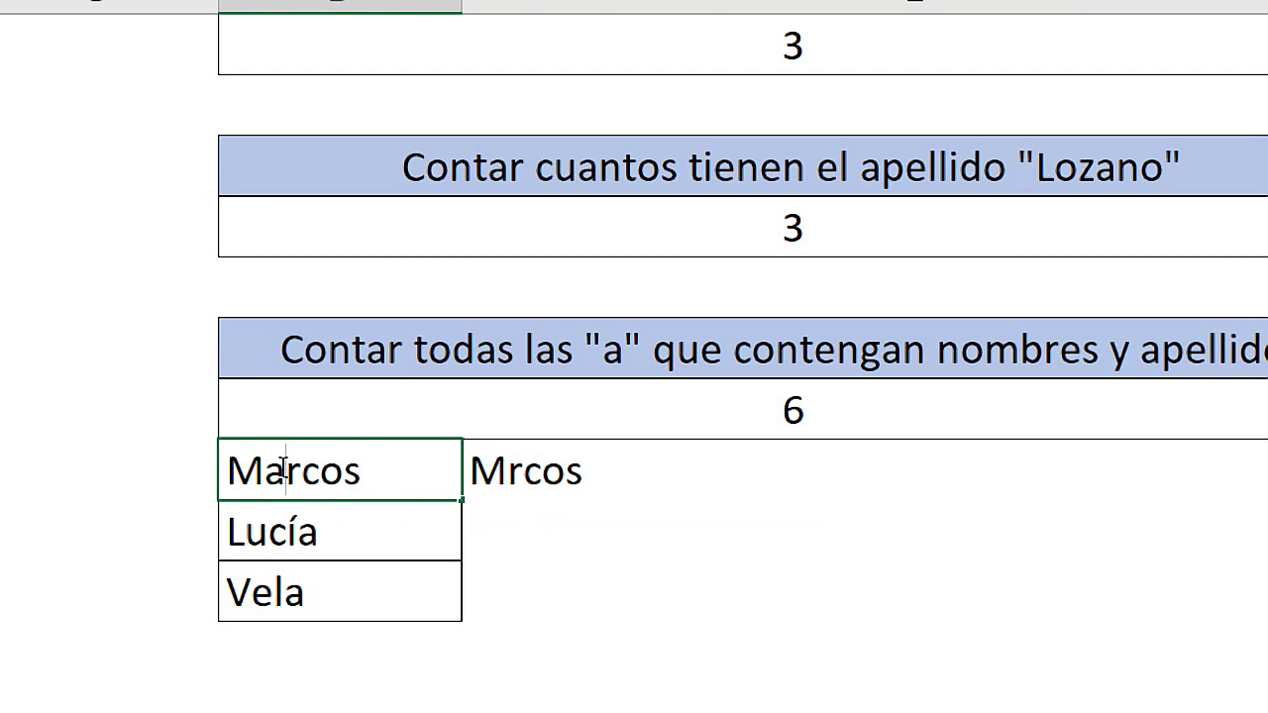
double_click(285, 470)
type("a")
left_click(594, 581)
left_click(349, 478)
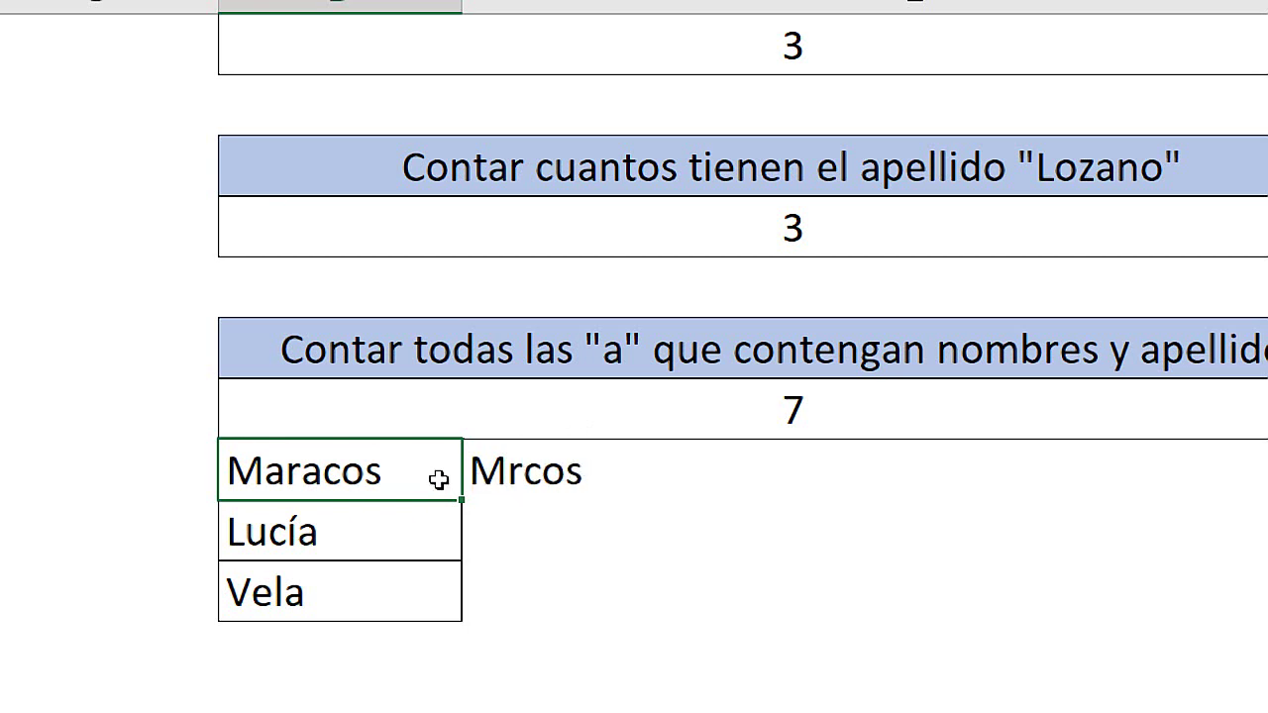
Correct the name in D17 from Maracos back to Marcos
double_click(284, 473)
mouse_move(285, 472)
left_mouse_down()
mouse_move(264, 473)
mouse_move(302, 475)
mouse_move(265, 476)
mouse_move(302, 476)
left_mouse_up()
left_click(323, 474)
key("BackSpace")
Append -SUSTITUIR(D17;"a";"") to the "a" count formula
double_click(594, 475)
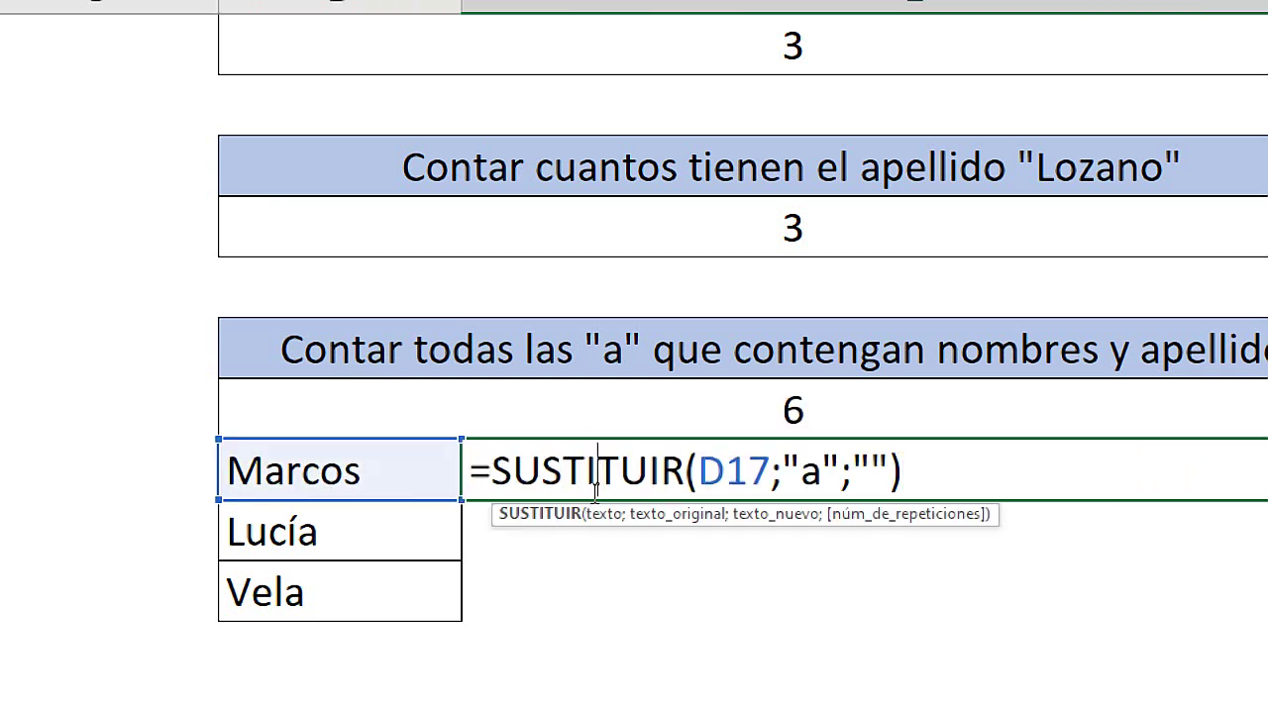
double_click(652, 404)
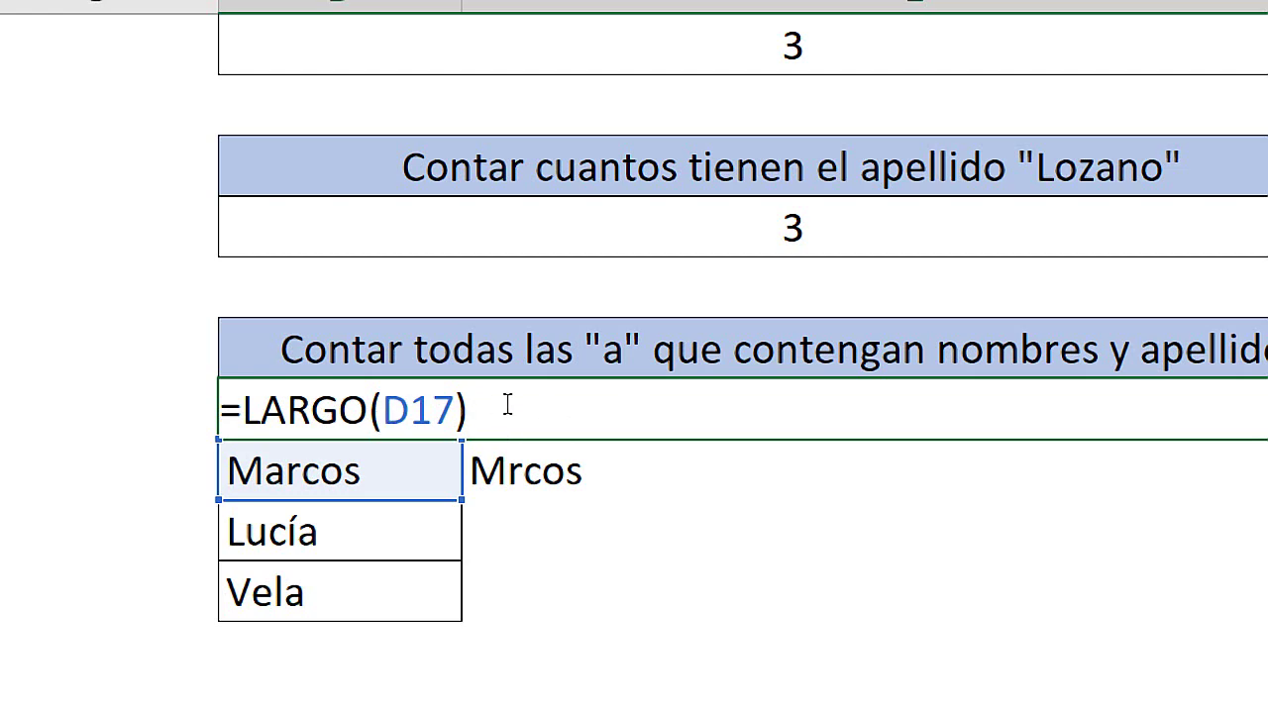
type("-")
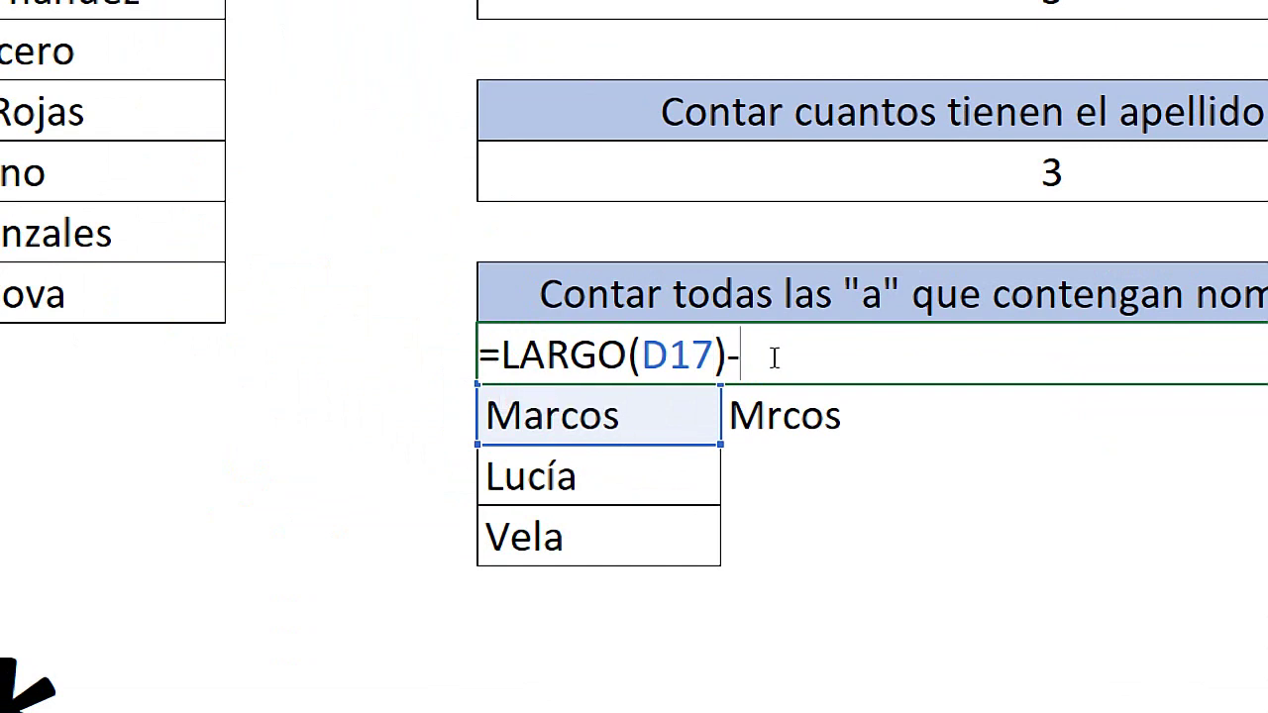
type("sus")
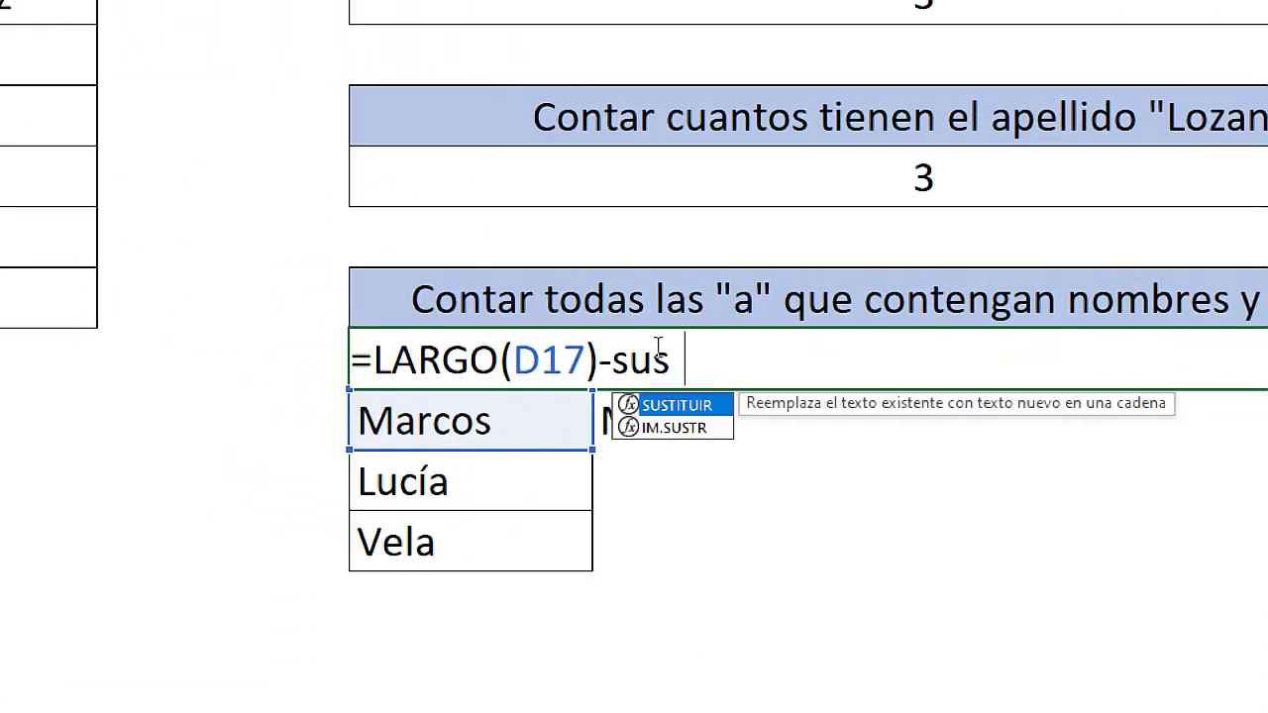
type("ti")
key("Tab")
left_click(522, 421)
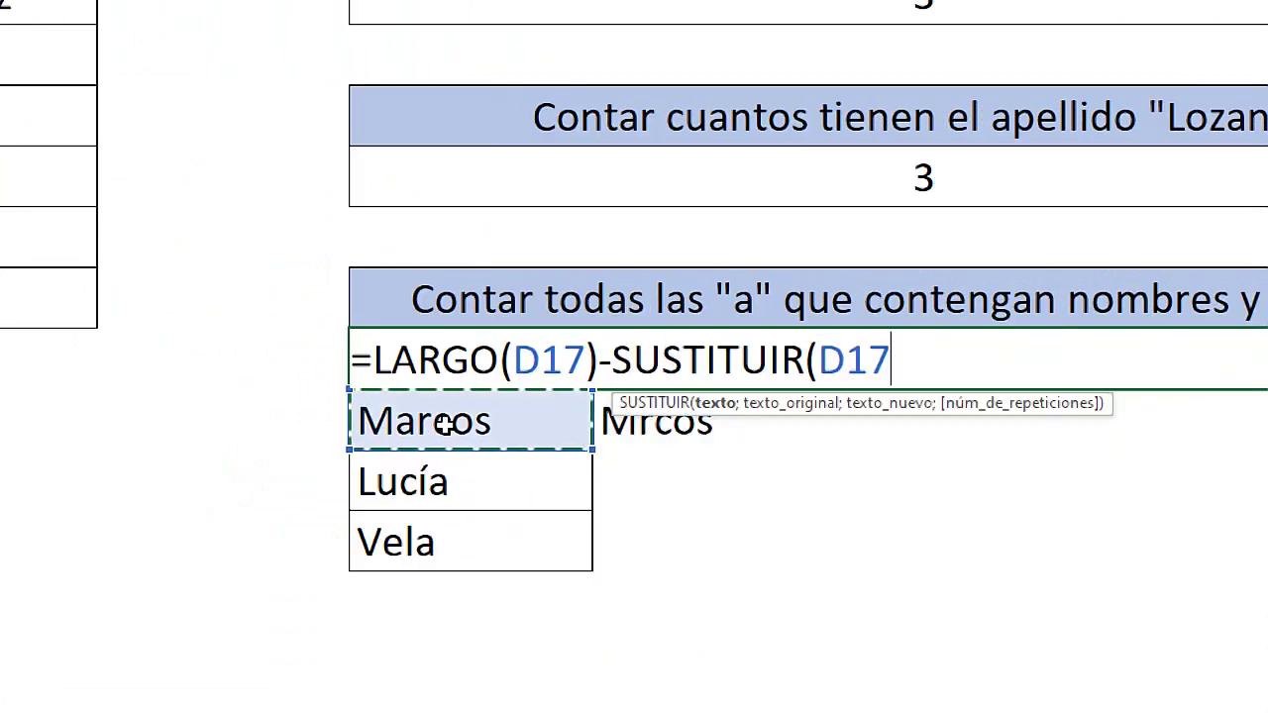
type("M")
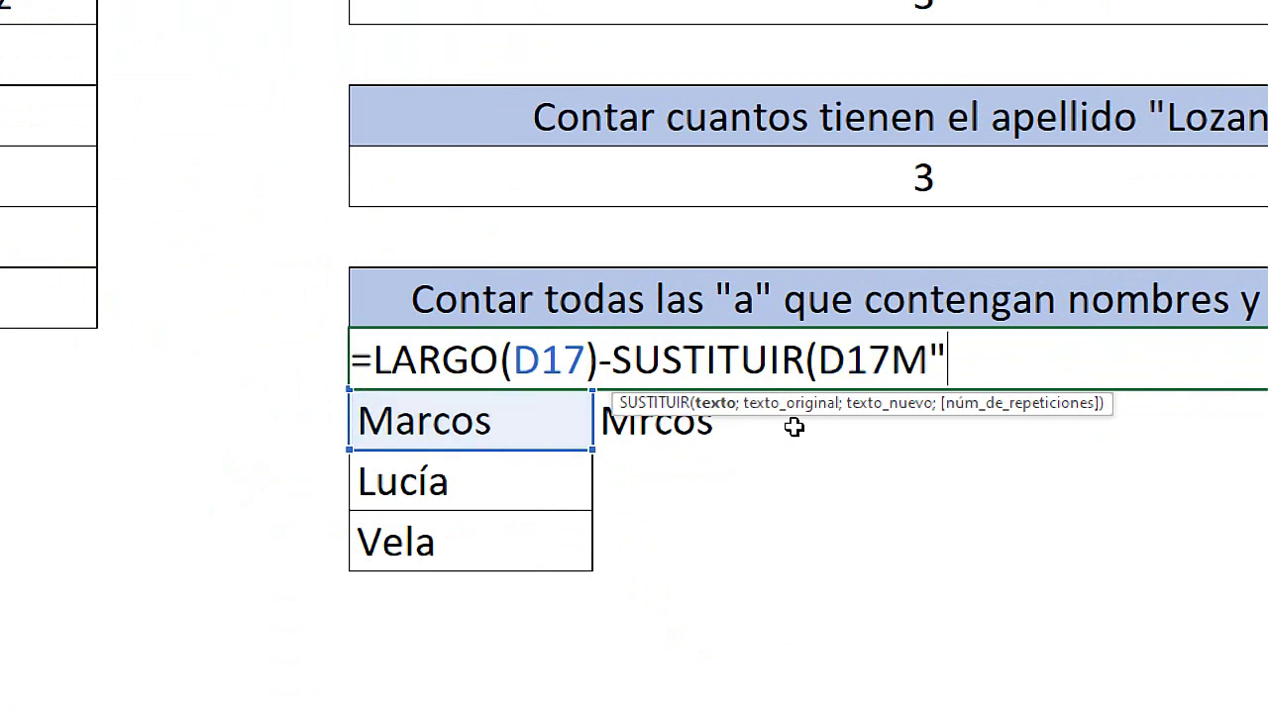
key("BackSpace")
key("BackSpace")
type("M;")
key("BackSpace")
key("BackSpace")
type(";\"")
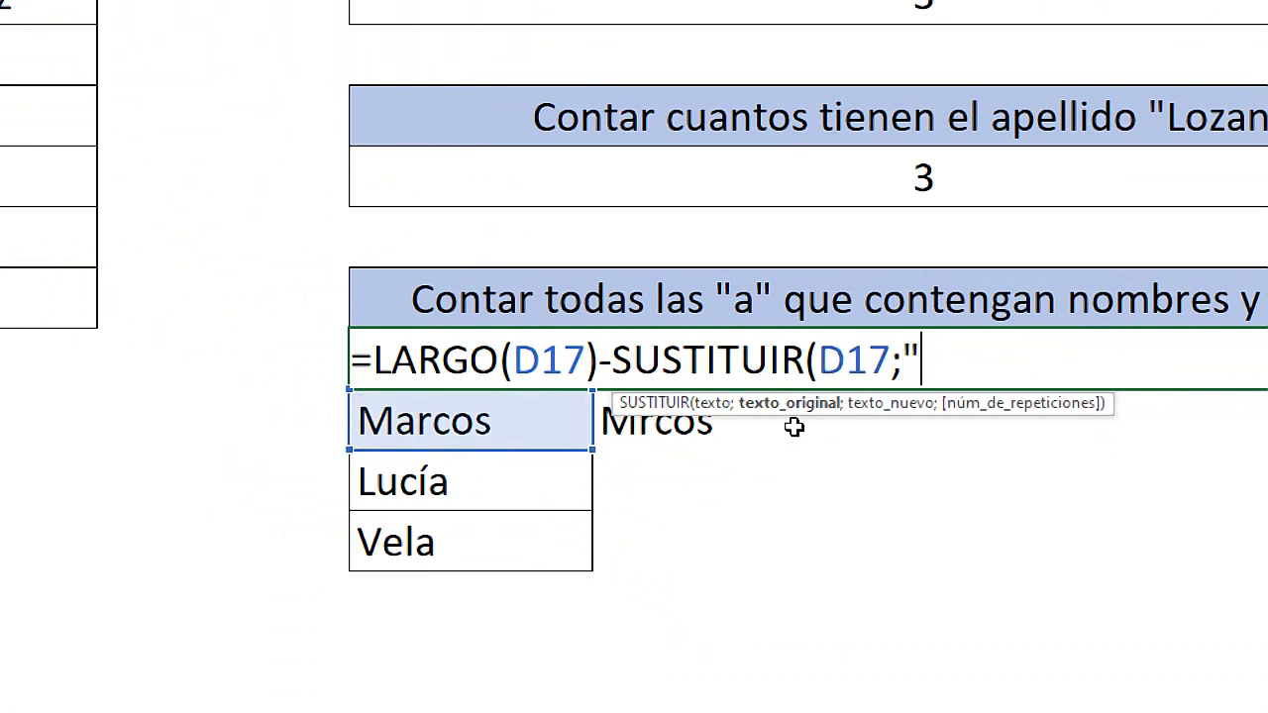
type("a\"")
type(";\"\"")
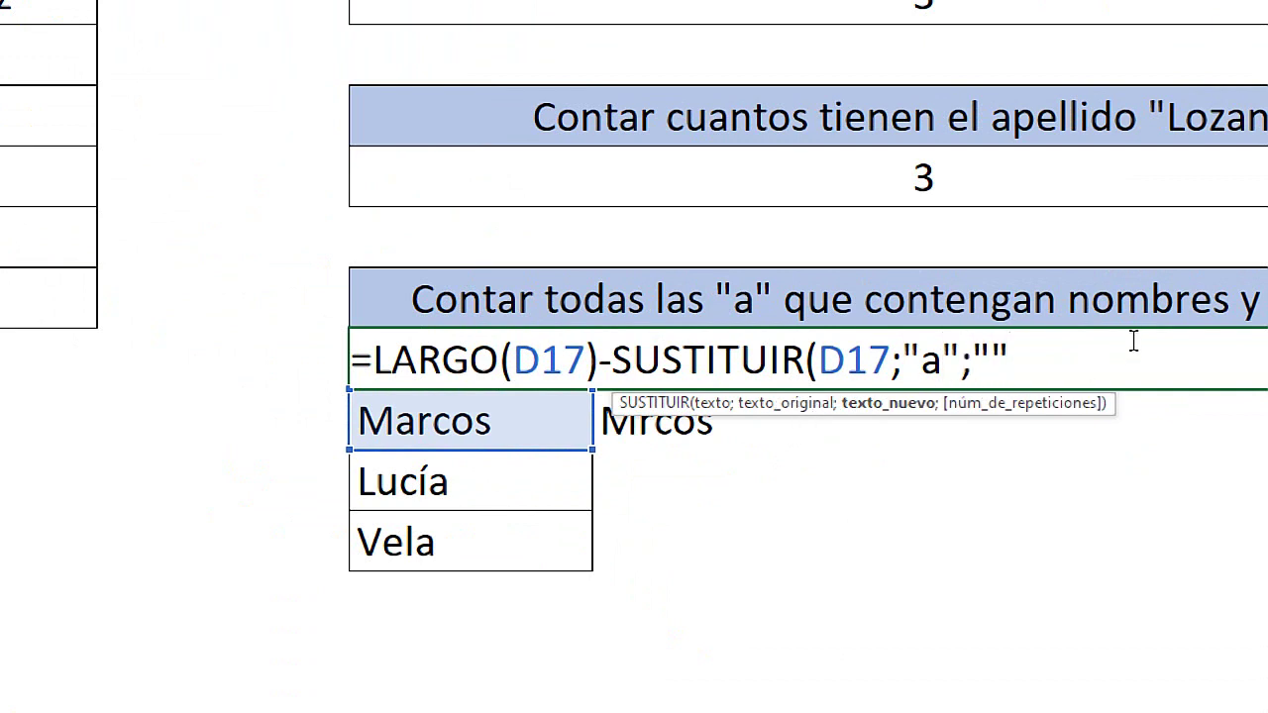
type(")")
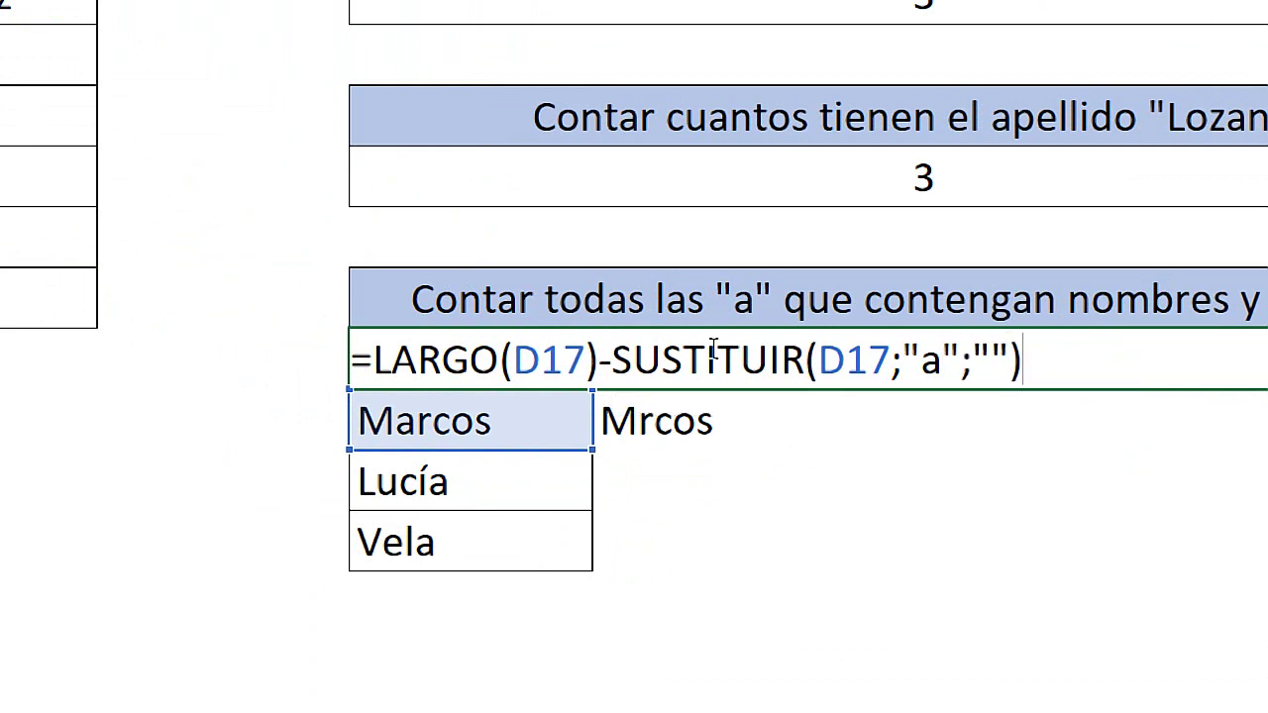
Wrap the SUSTITUIR term in LARGO, giving =LARGO(D17)-LARGO(SUSTITUIR(D17;"a";""))
left_click_drag(612, 359, 1024, 359)
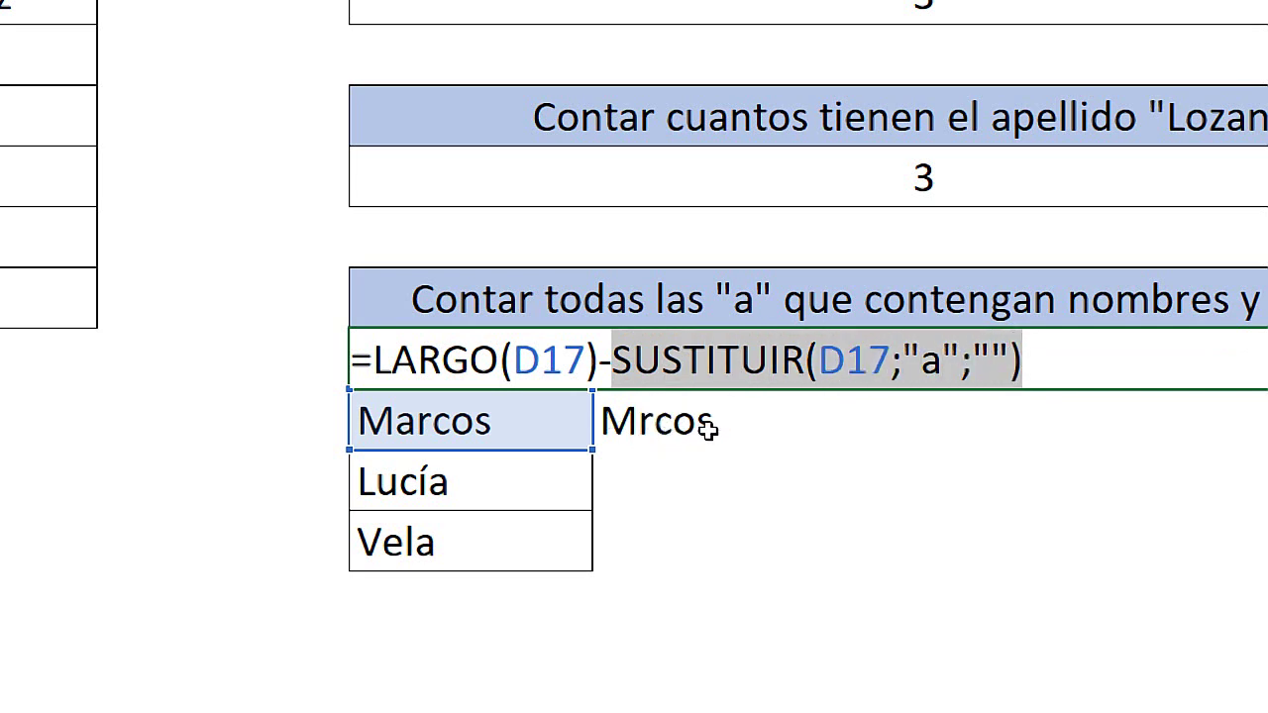
left_click(615, 349)
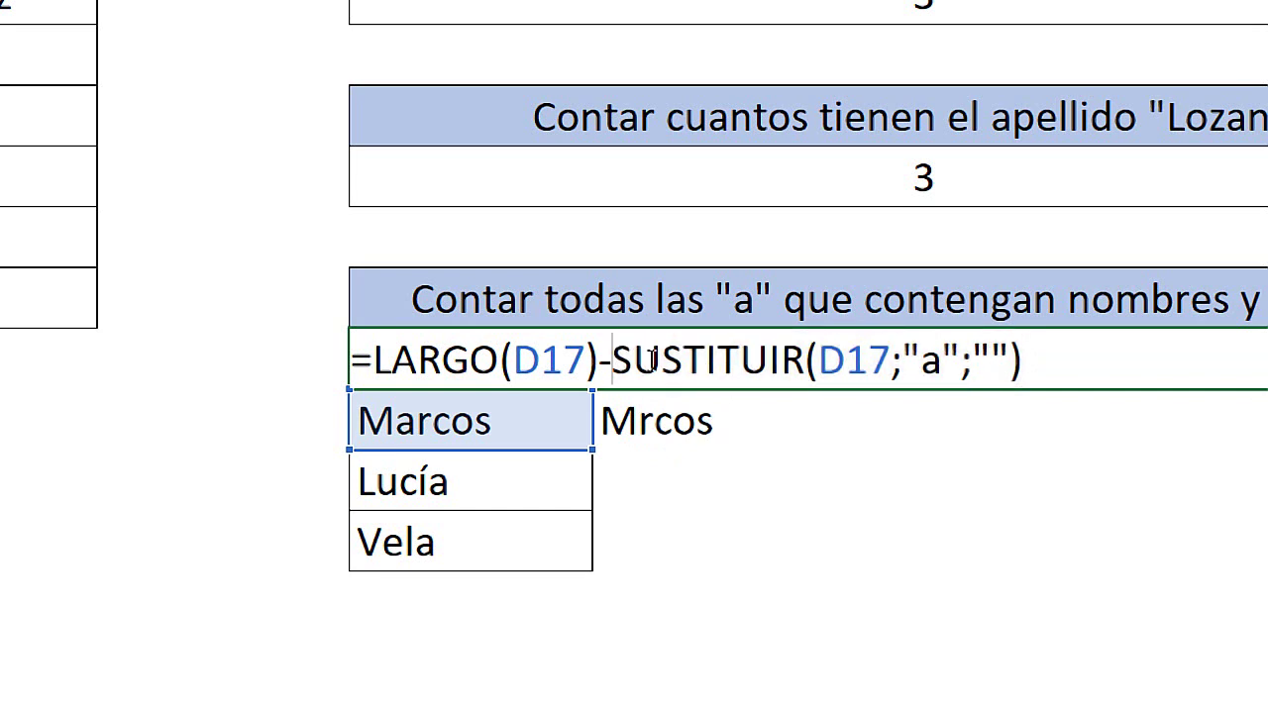
type("largo")
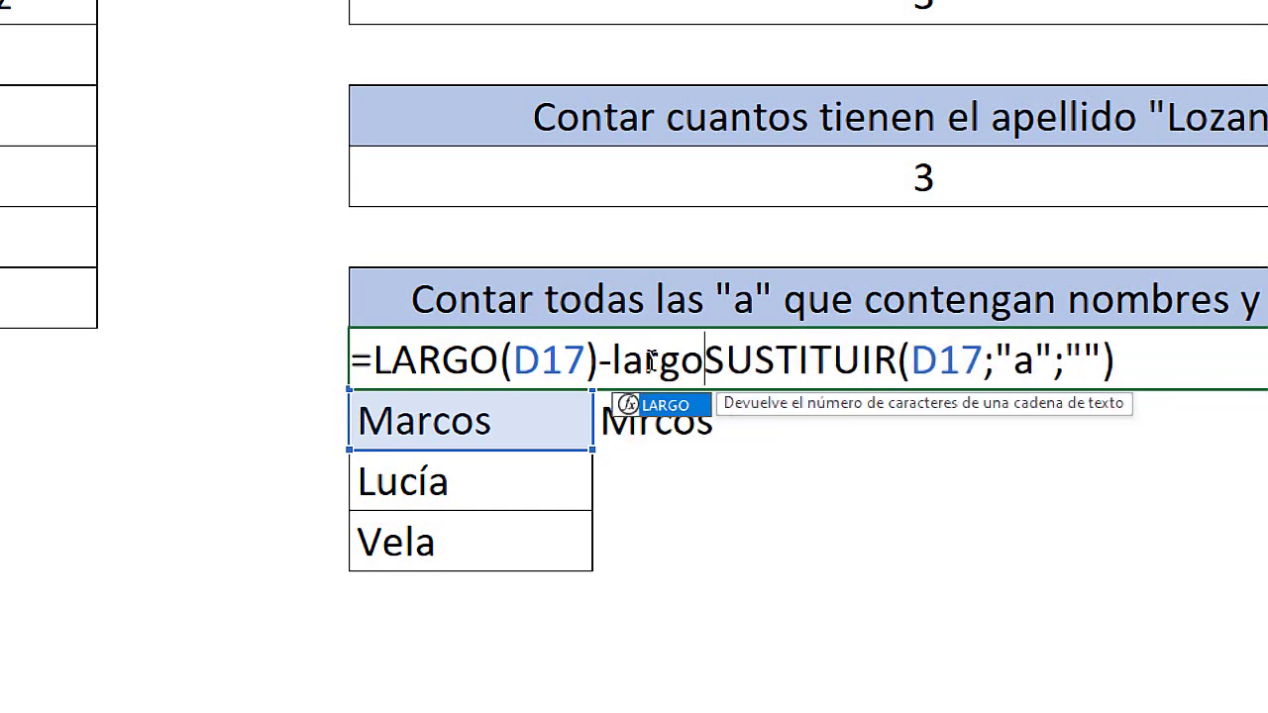
key("Tab")
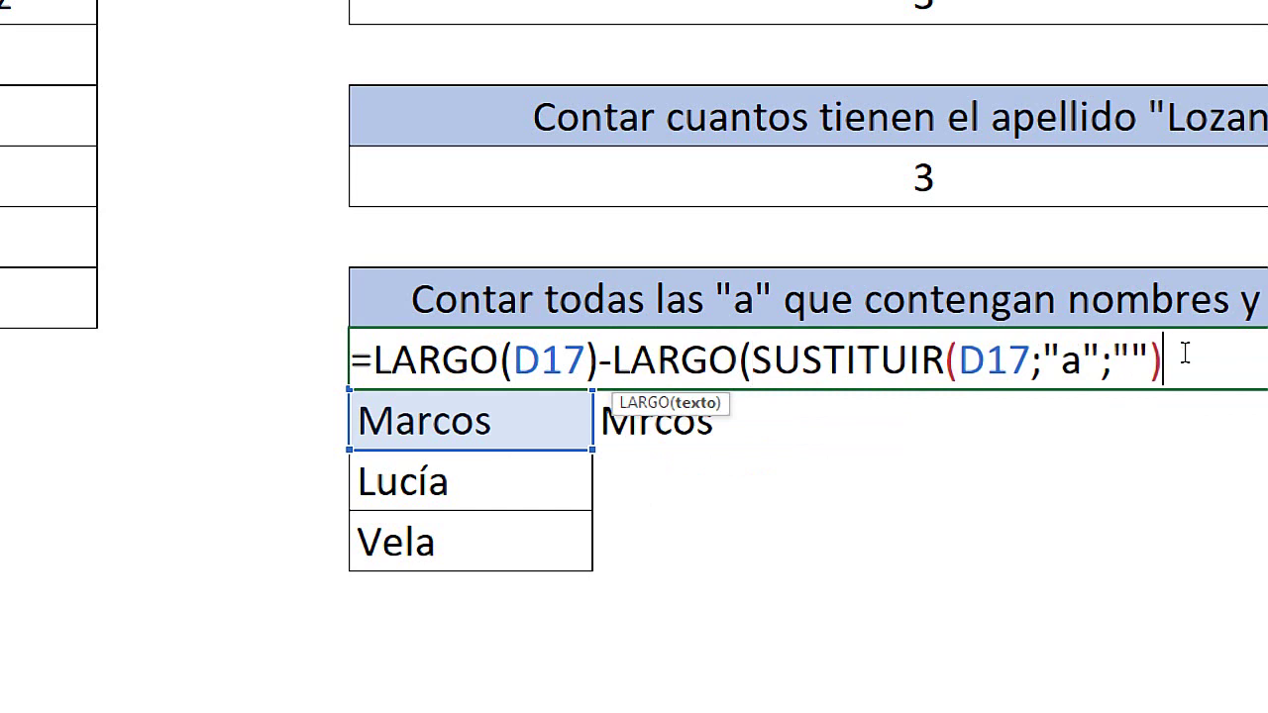
left_click(1185, 354)
type(")")
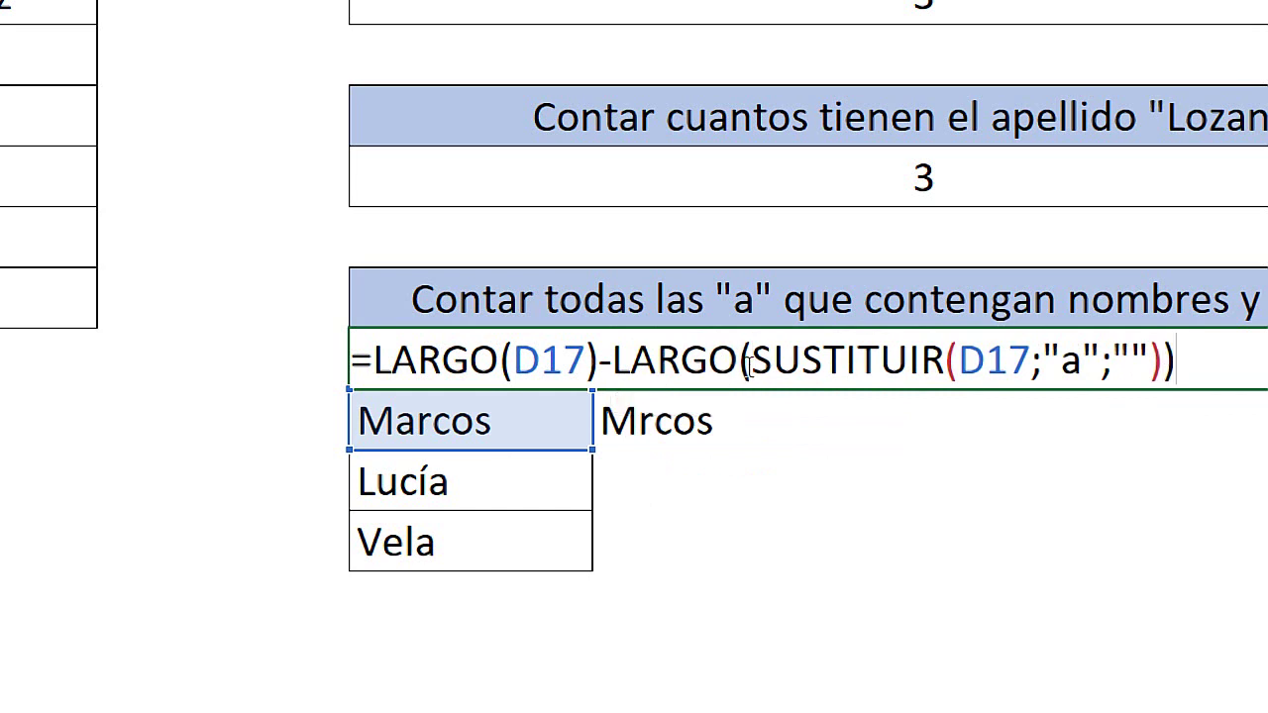
left_click_drag(750, 363, 1174, 358)
Commit the "a" count formula, which returns 1 for Marcos
left_click(1190, 349)
key("Return")
left_click(880, 356)
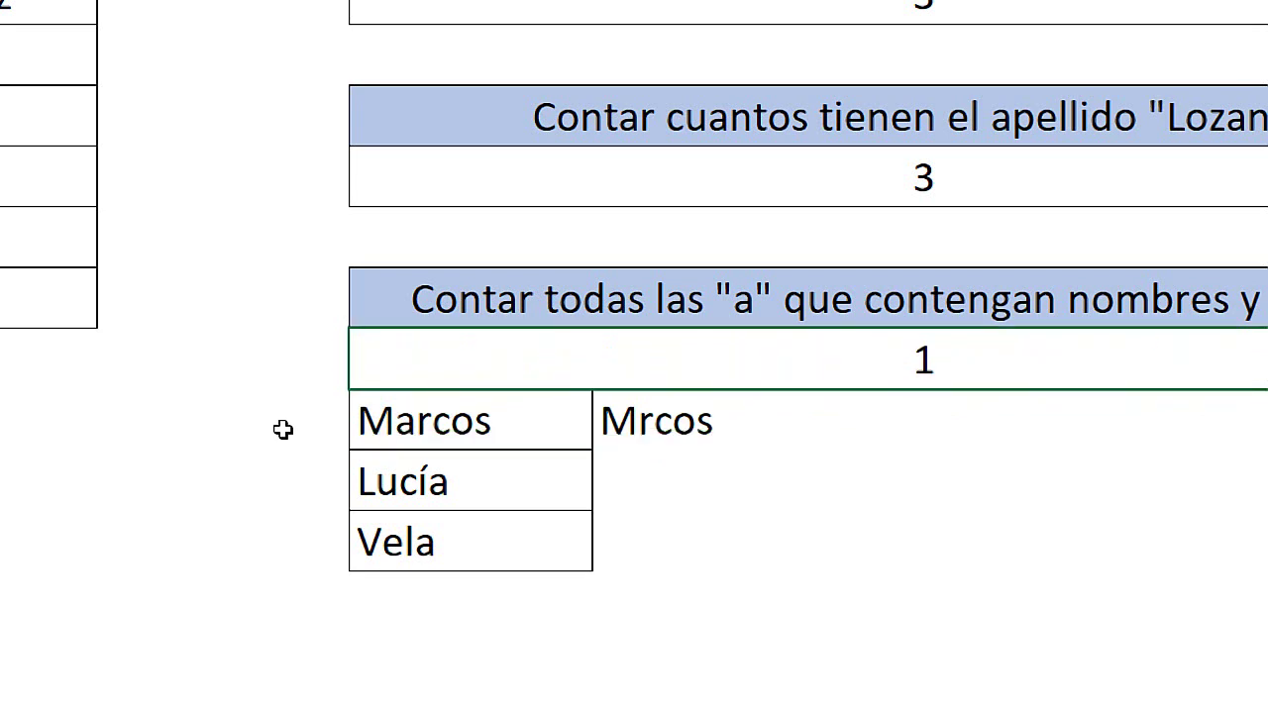
Change the test name to Marcaos, then Marcaosa, raising the count to 2 and 3
left_click(429, 406)
type("a")
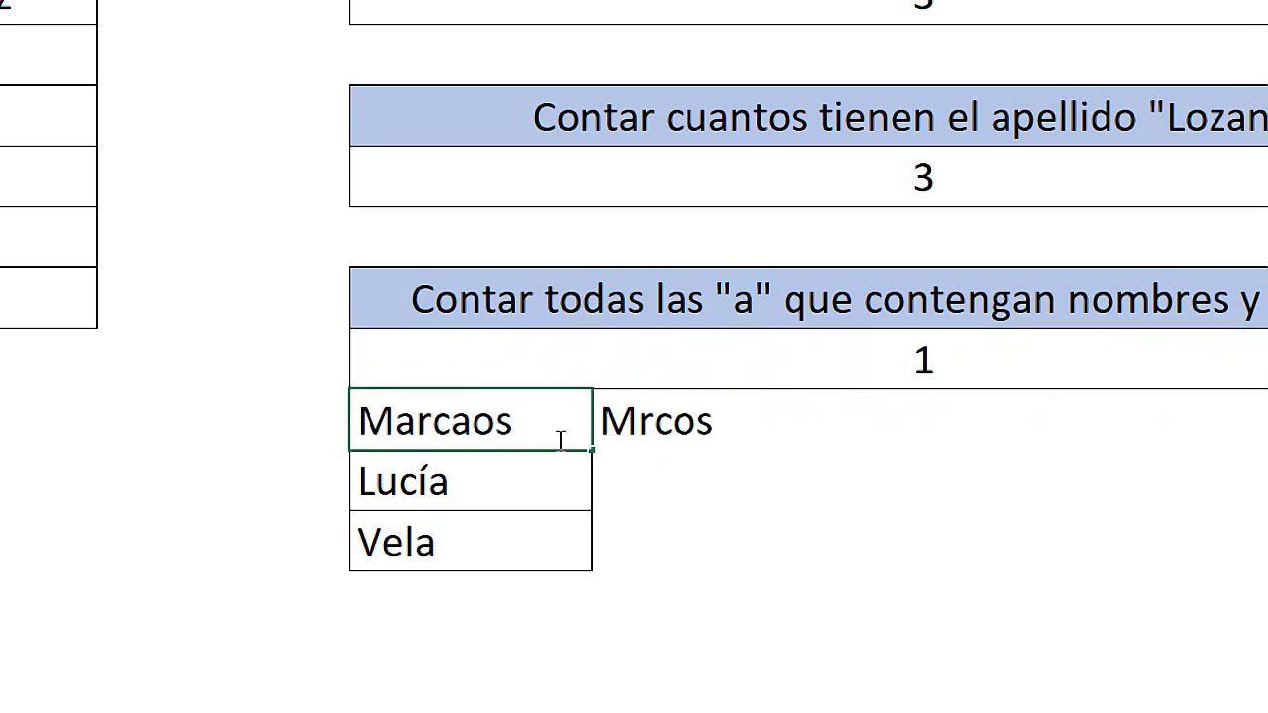
key("Return")
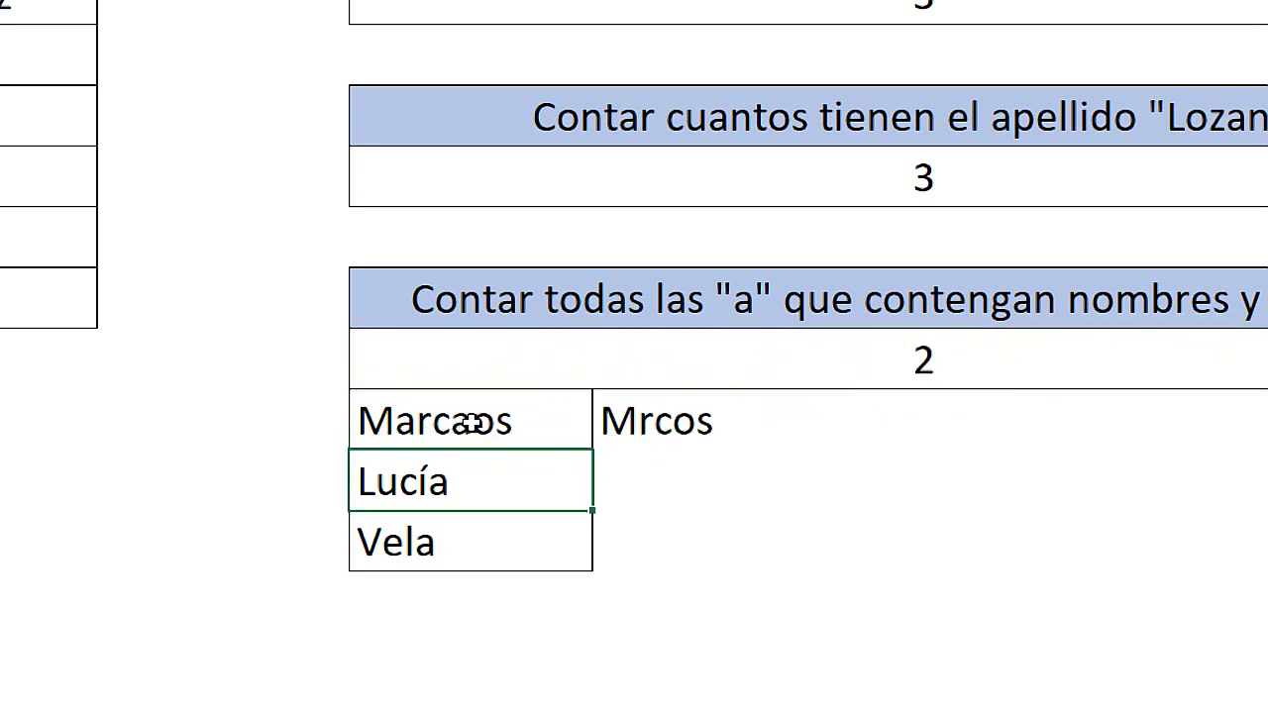
double_click(525, 425)
type("a")
key("Return")
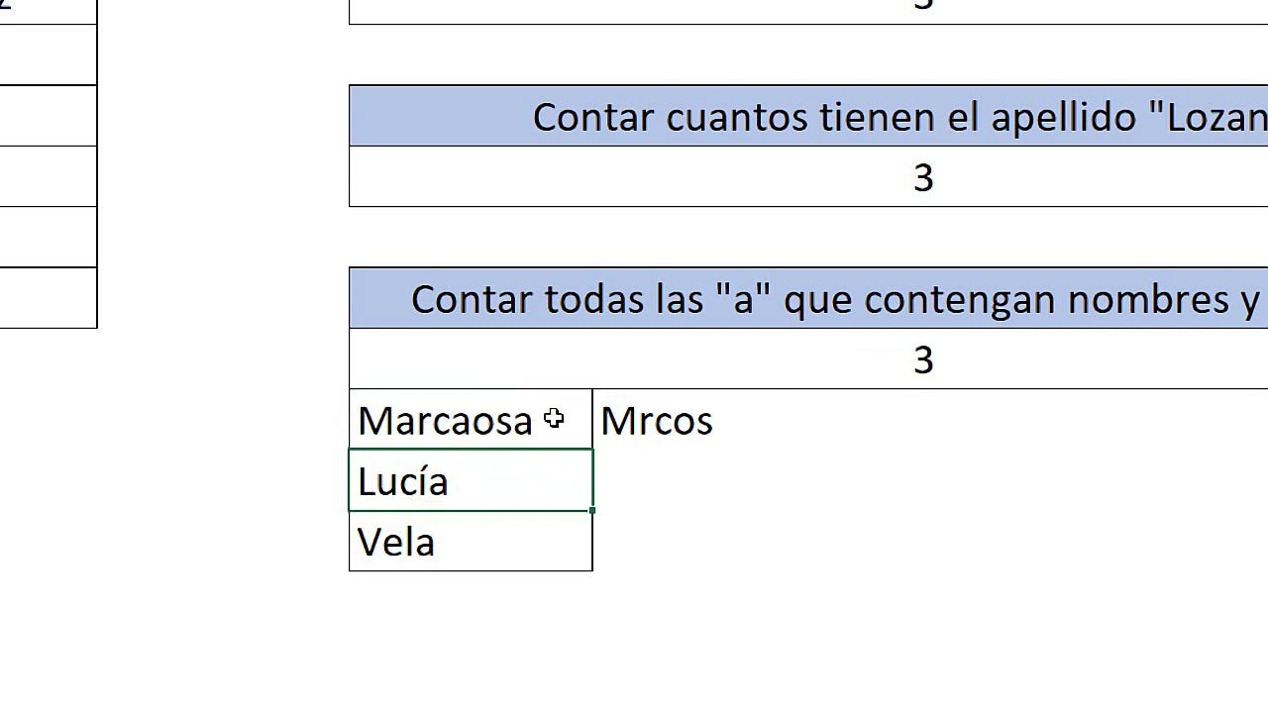
Review the count formula without changes, then delete it from D16
double_click(895, 360)
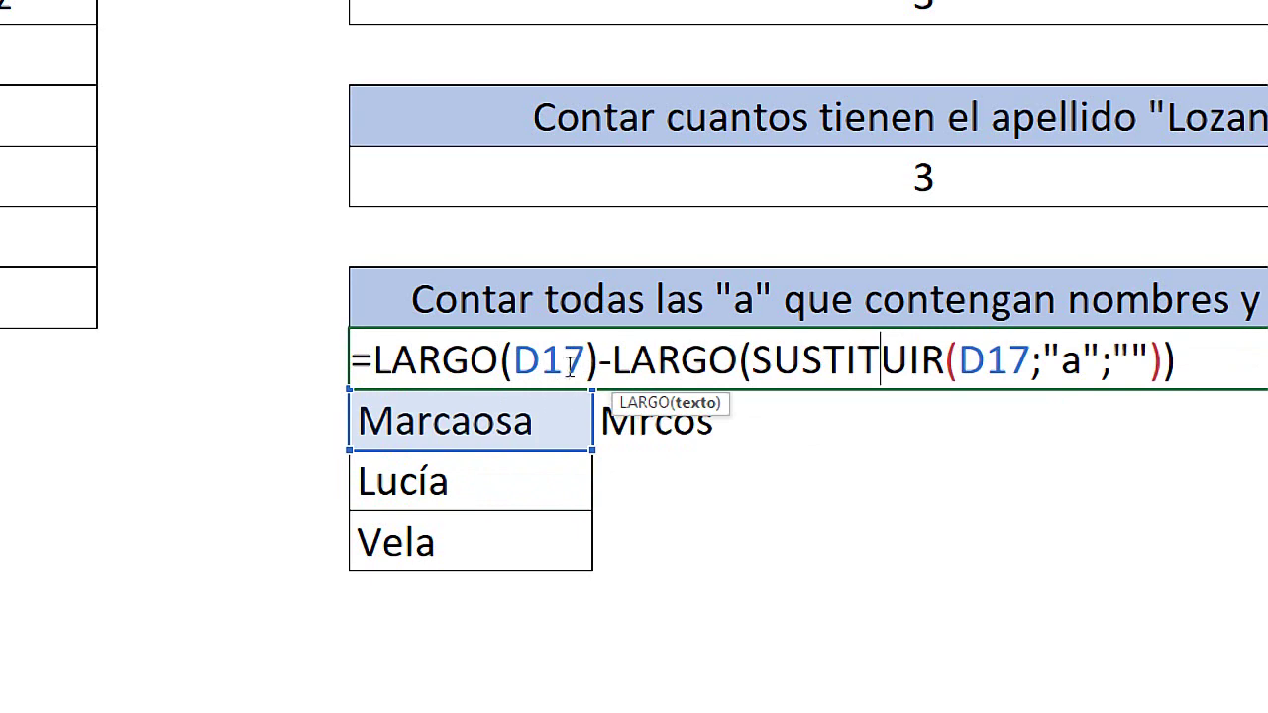
key("Escape")
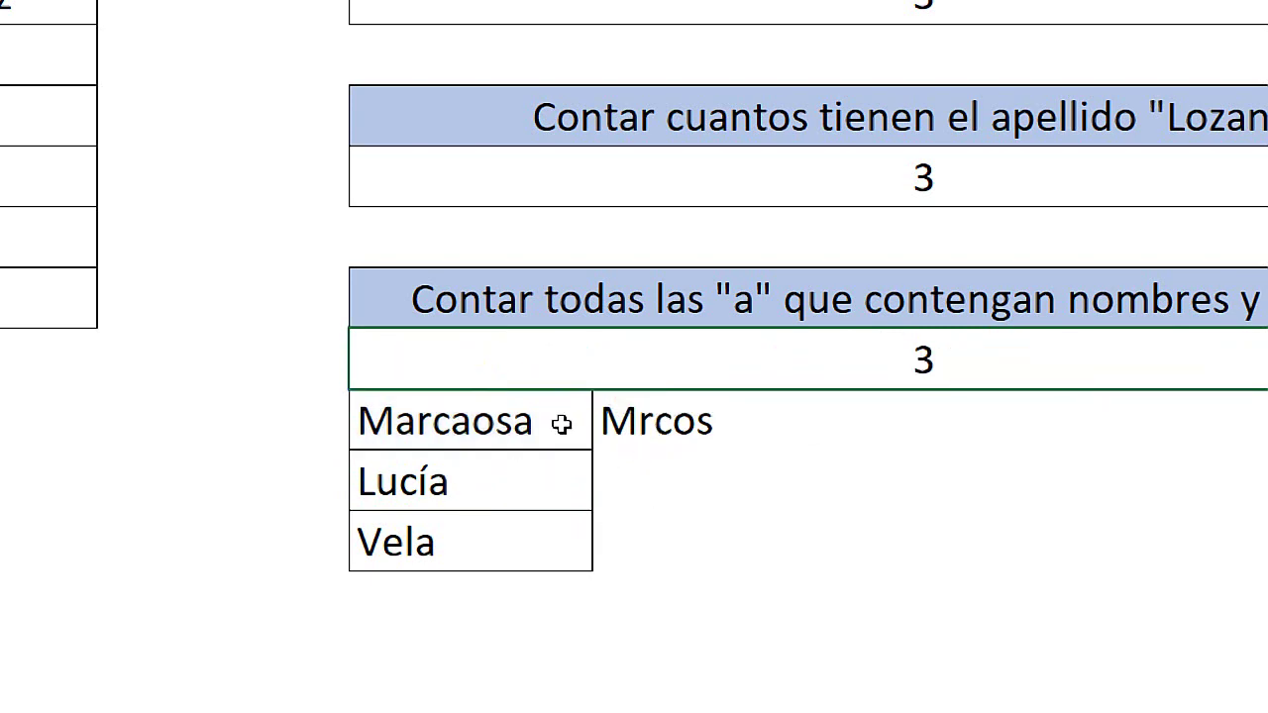
key("Delete")
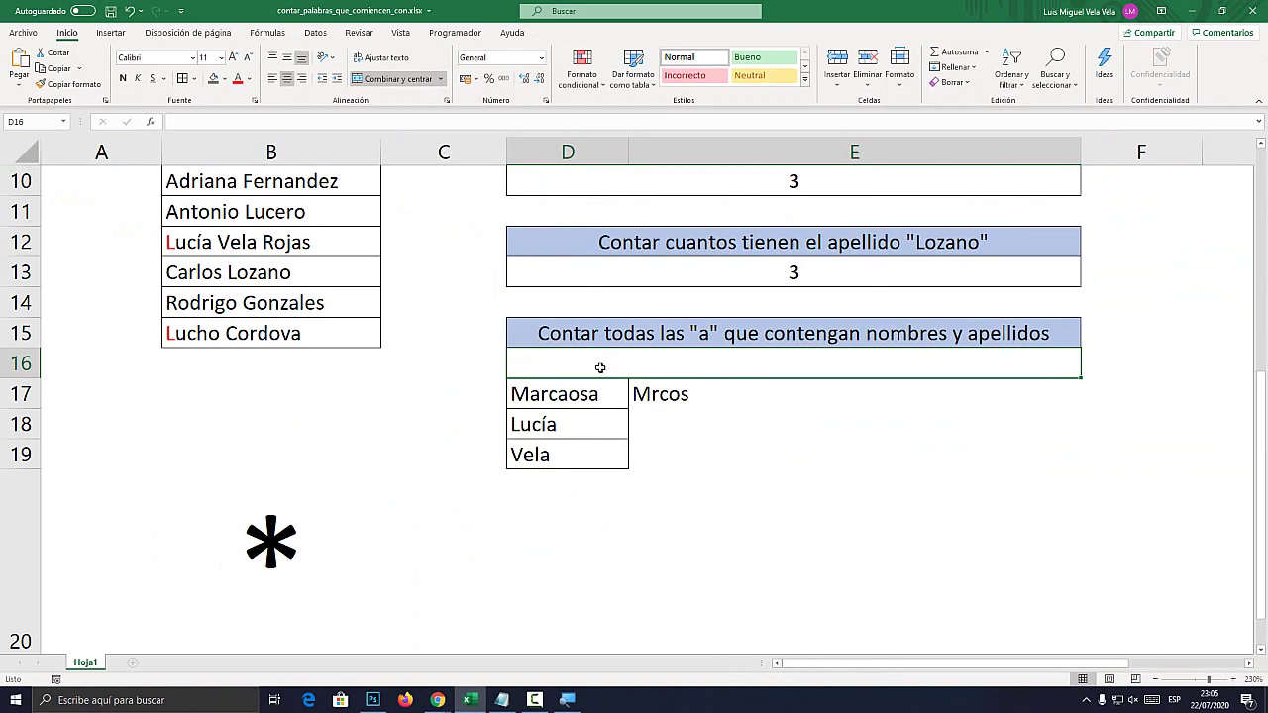
scroll(635, 397, "up", 3)
scroll(634, 397, "down", 1)
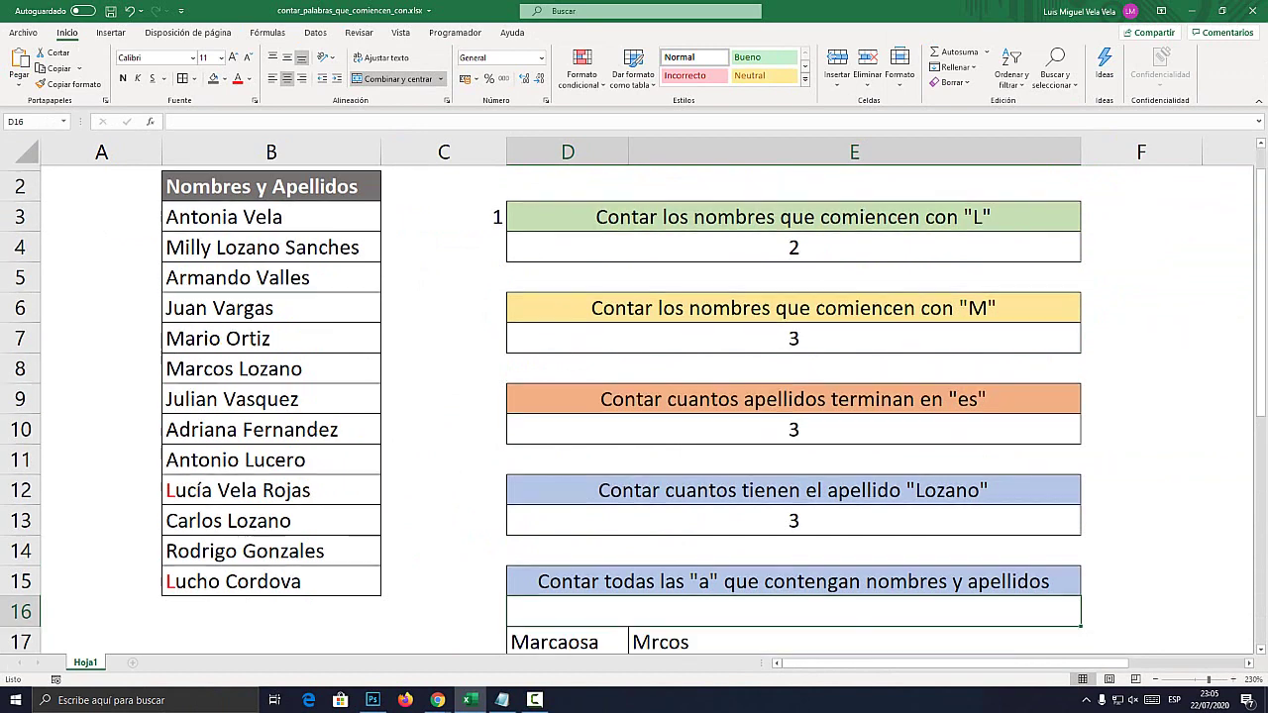
type("=larg")
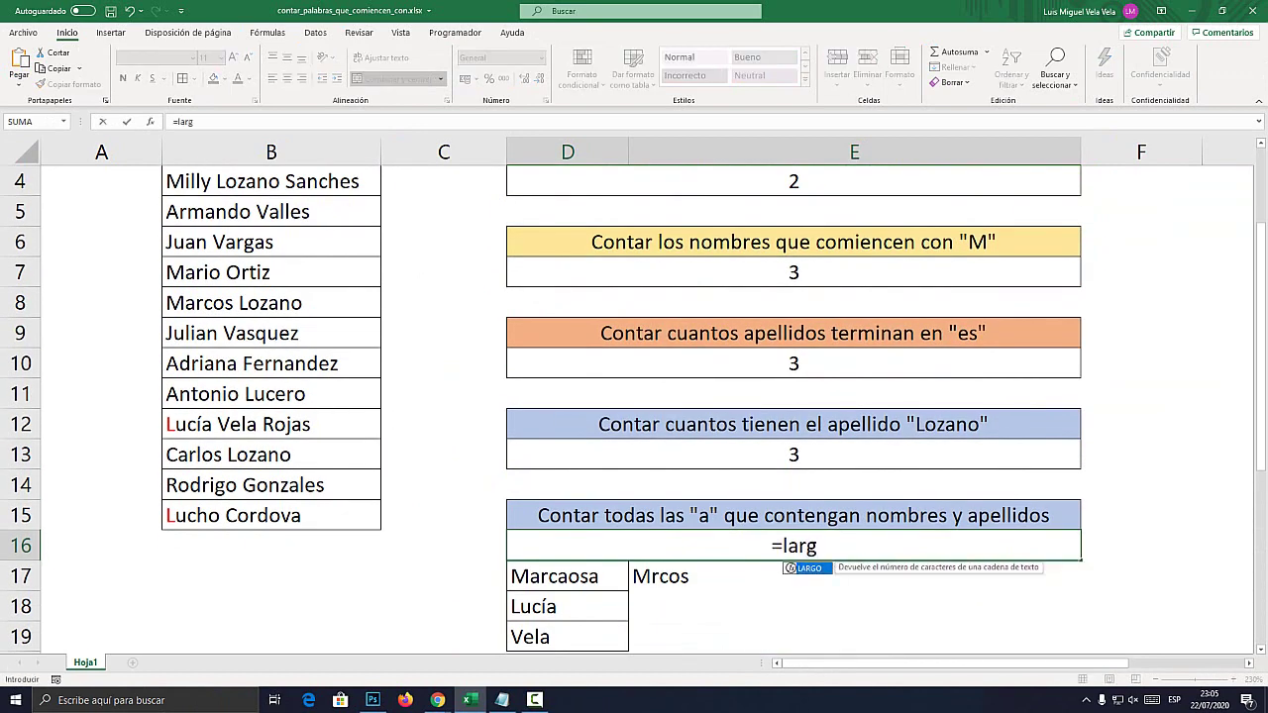
key("Tab")
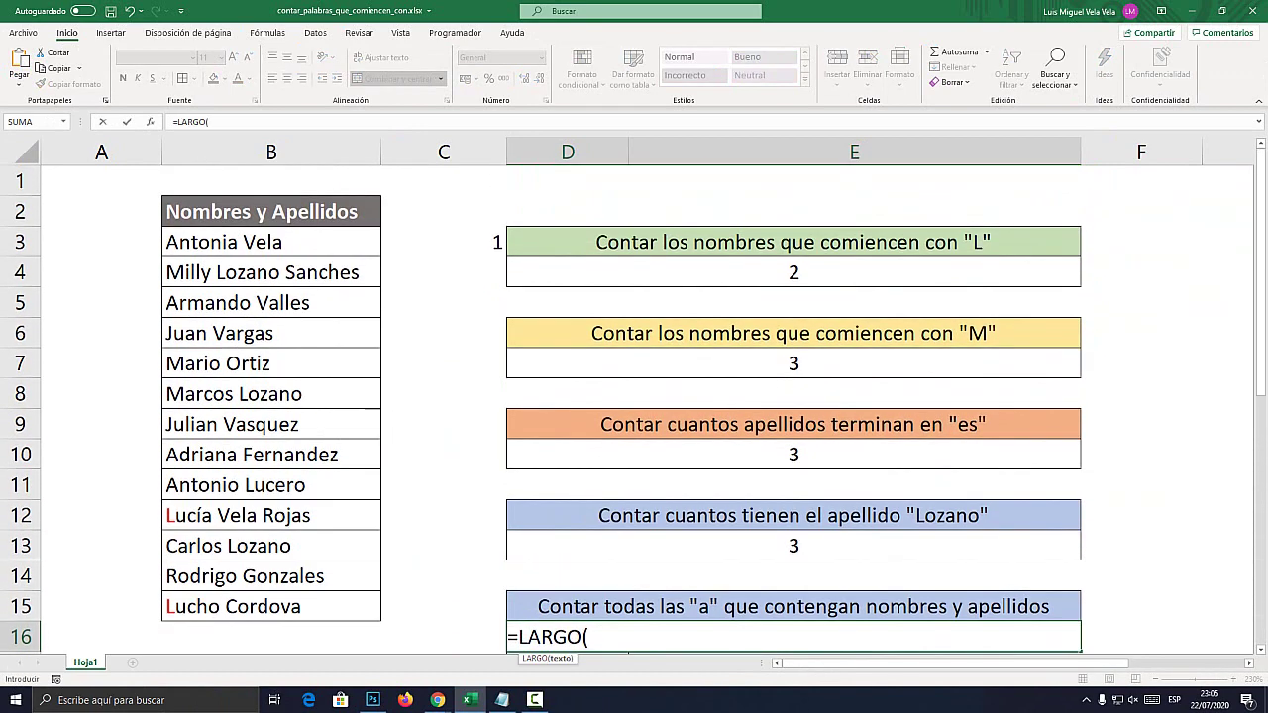
left_click(270, 196)
type(")")
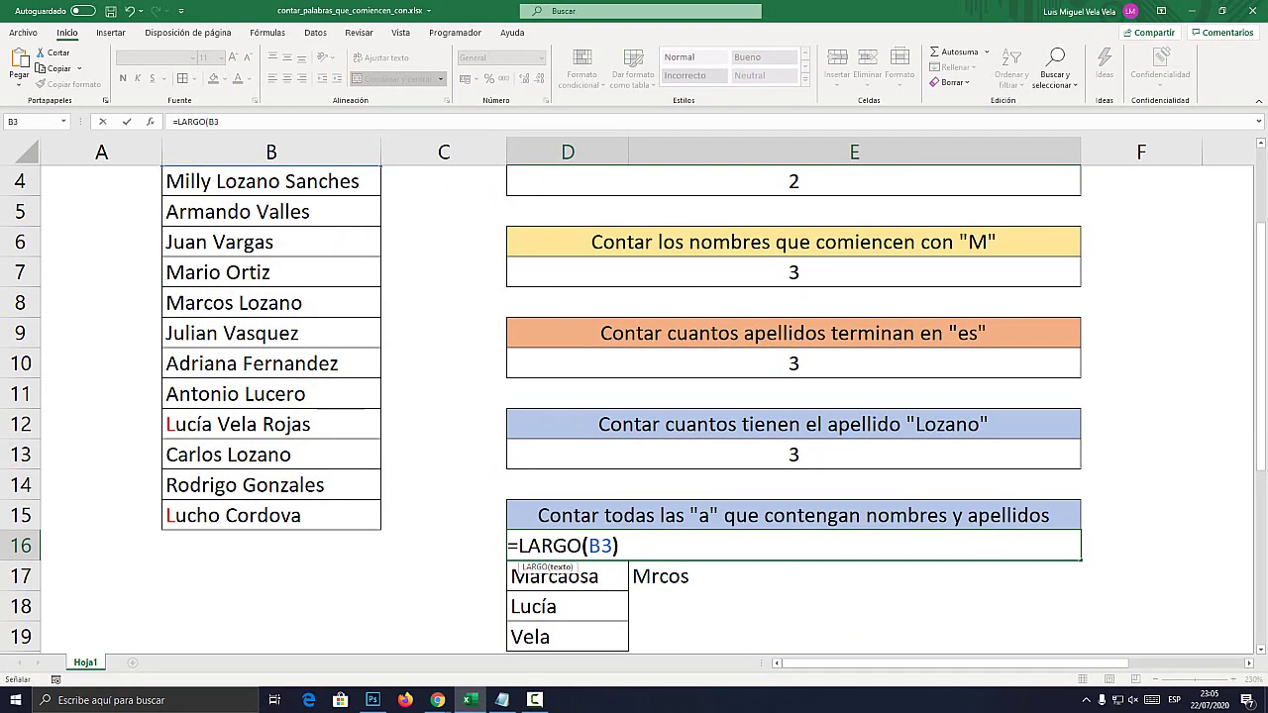
key("Return")
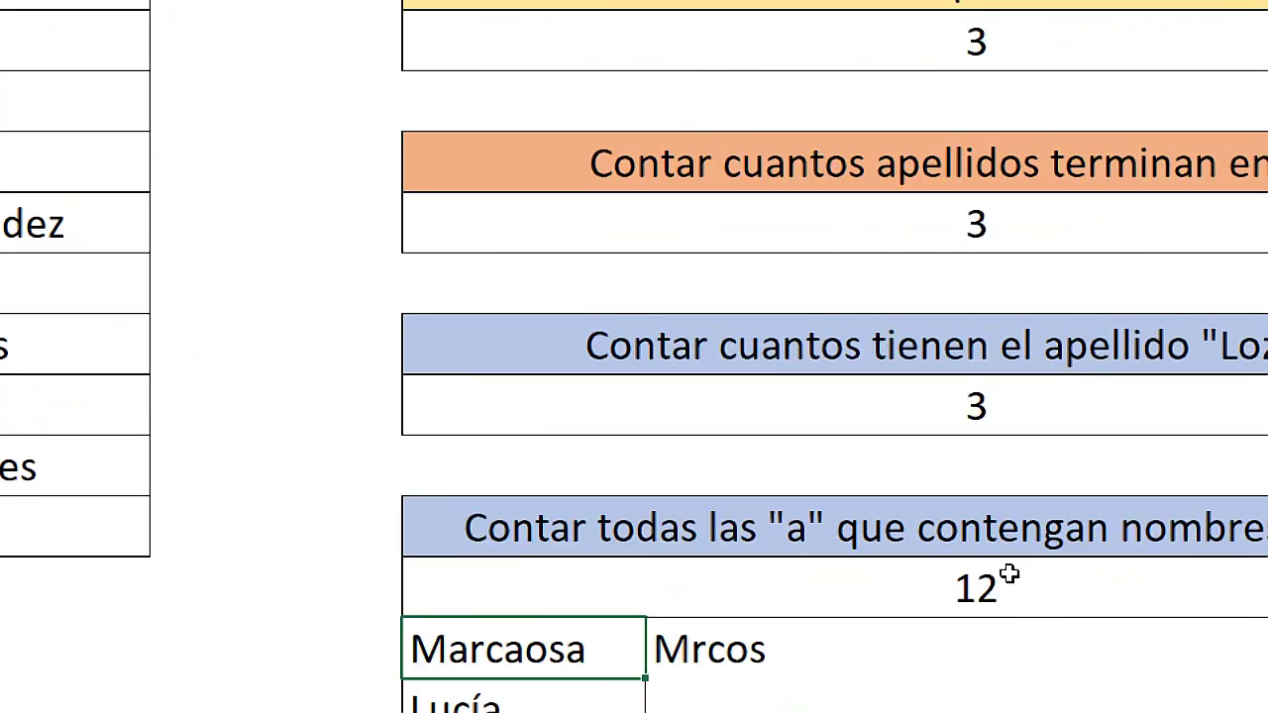
Increase the result cell's font size to 20
left_click(798, 548)
left_click(248, 57)
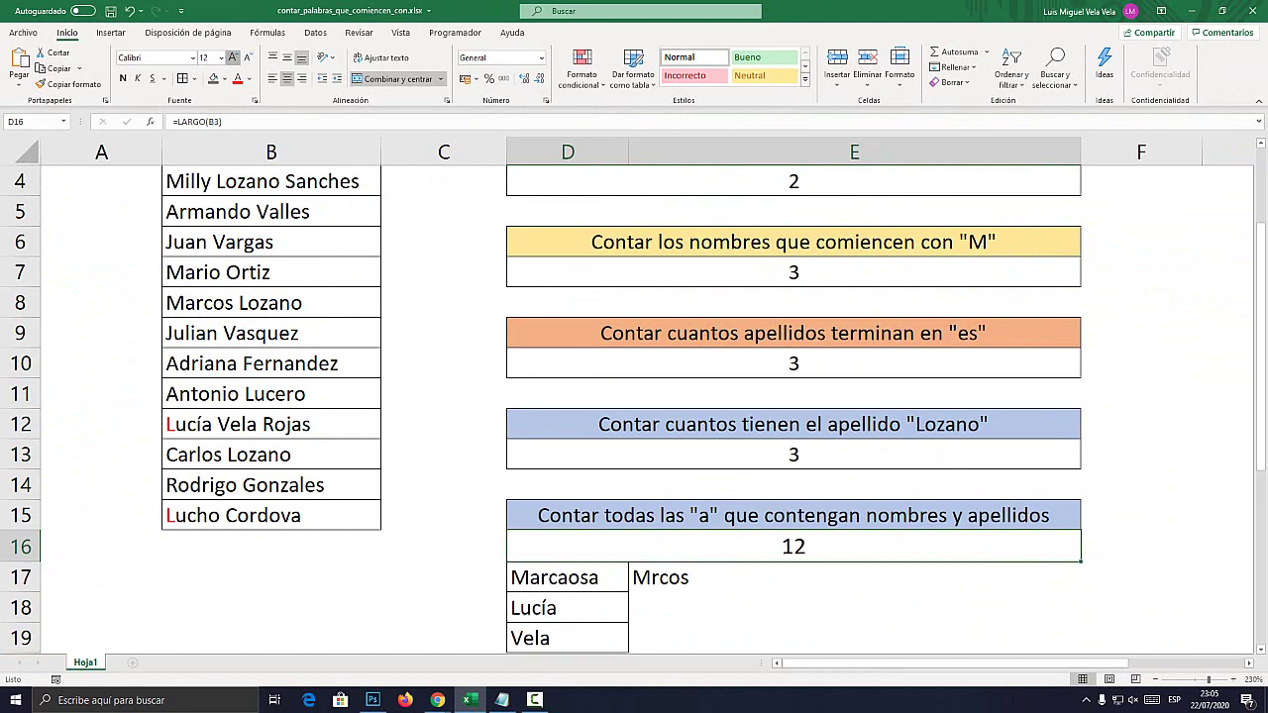
left_click(249, 56)
left_click(249, 57)
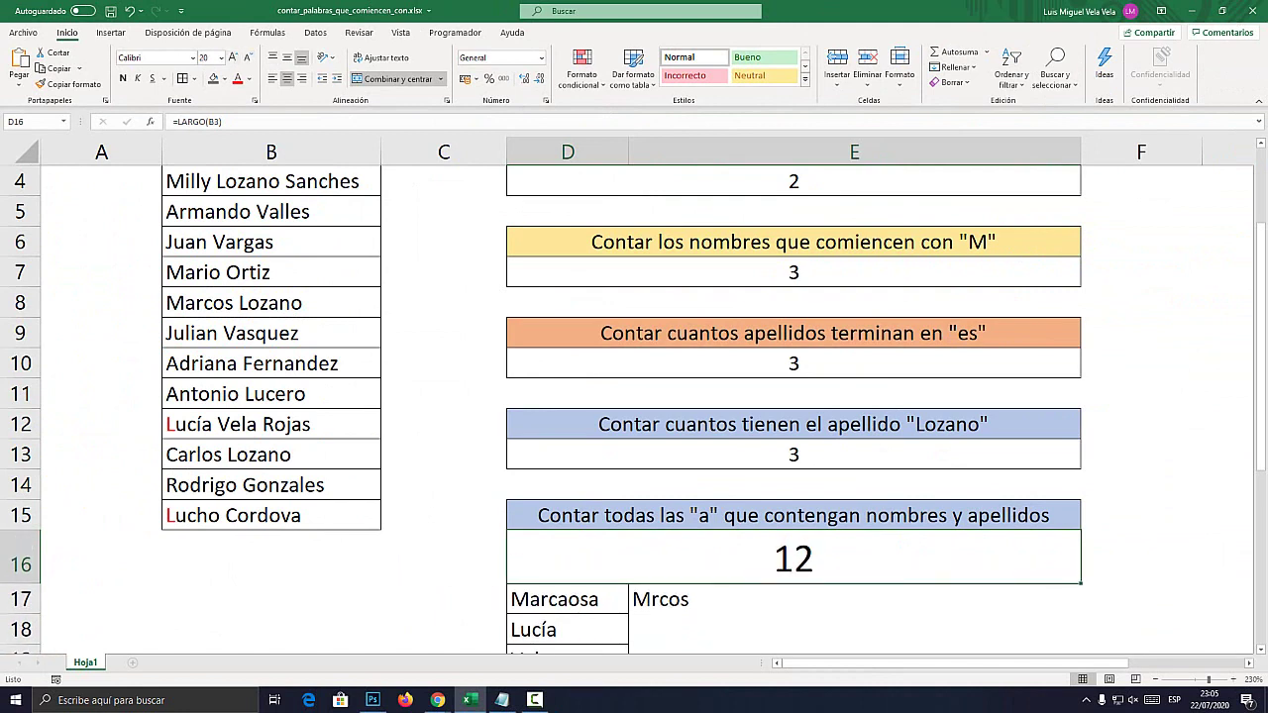
Change the LARGO argument to the whole name range B3:B15, producing an overflow error
key("F2")
left_click_drag(697, 560, 653, 560)
scroll(634, 396, "up", 1)
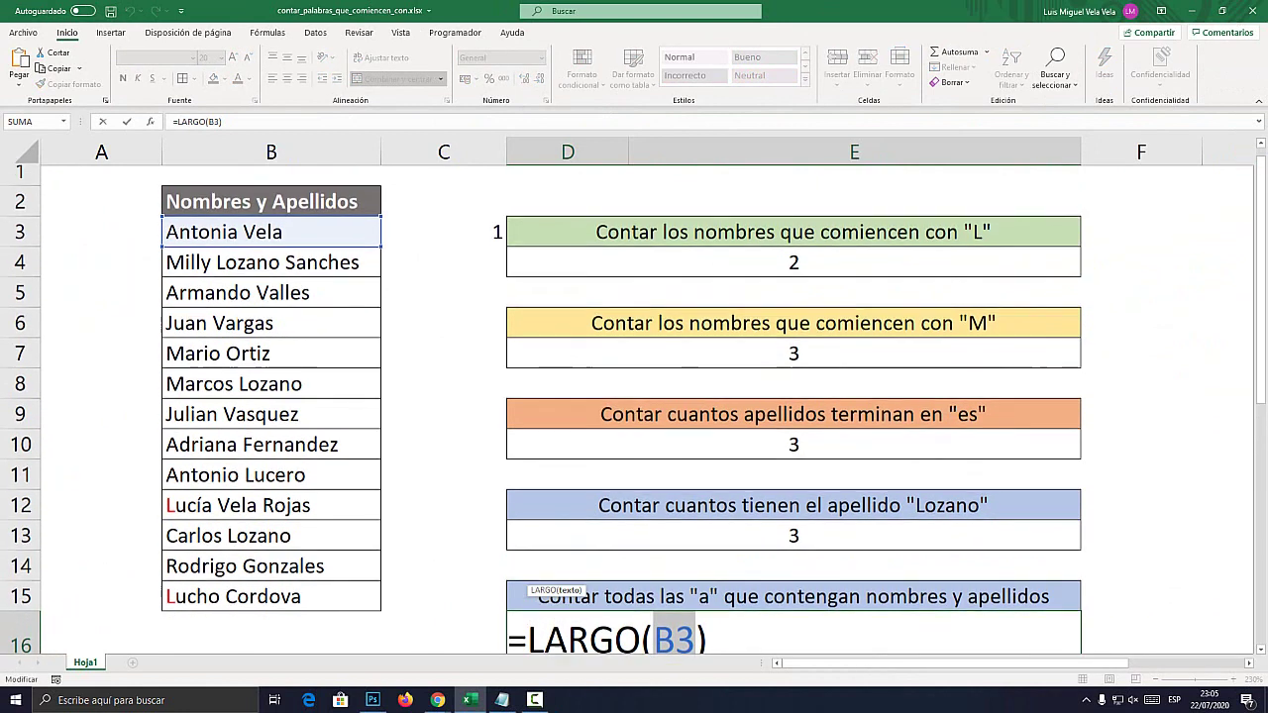
mouse_move(271, 242)
left_mouse_down()
mouse_move(376, 426)
mouse_move(297, 606)
left_mouse_up()
key("Return")
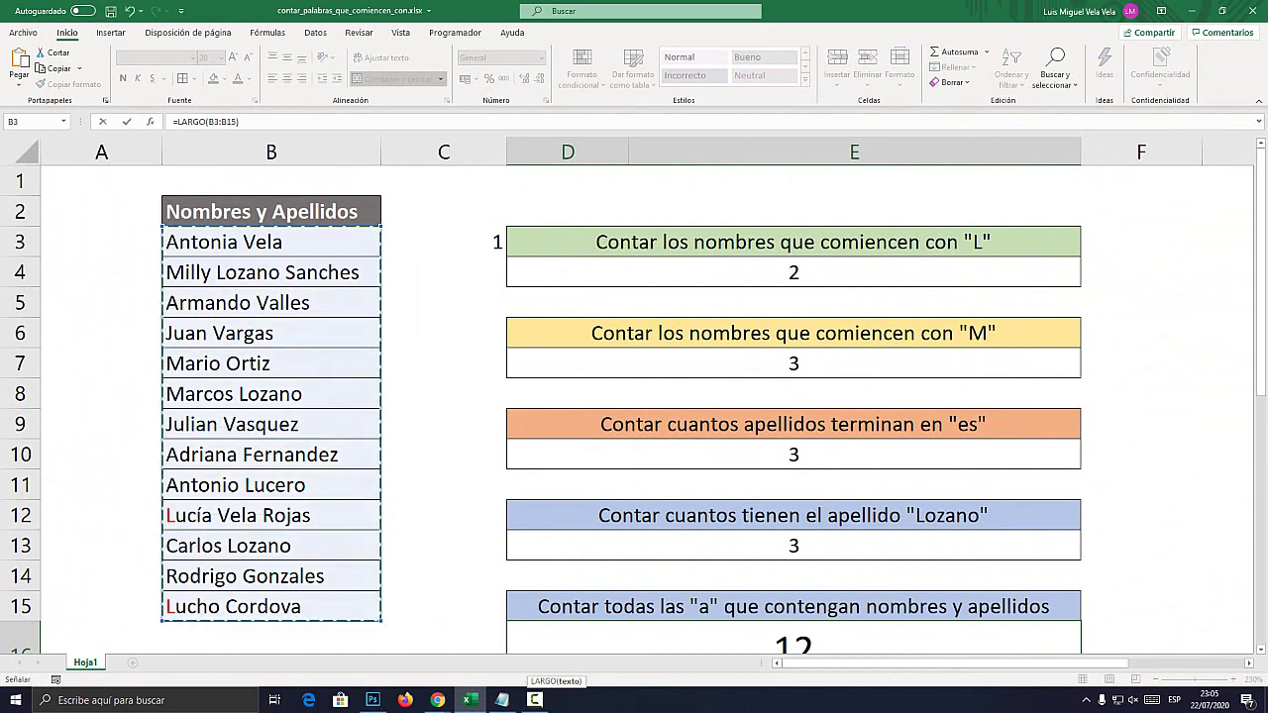
scroll(271, 644, "down", 2)
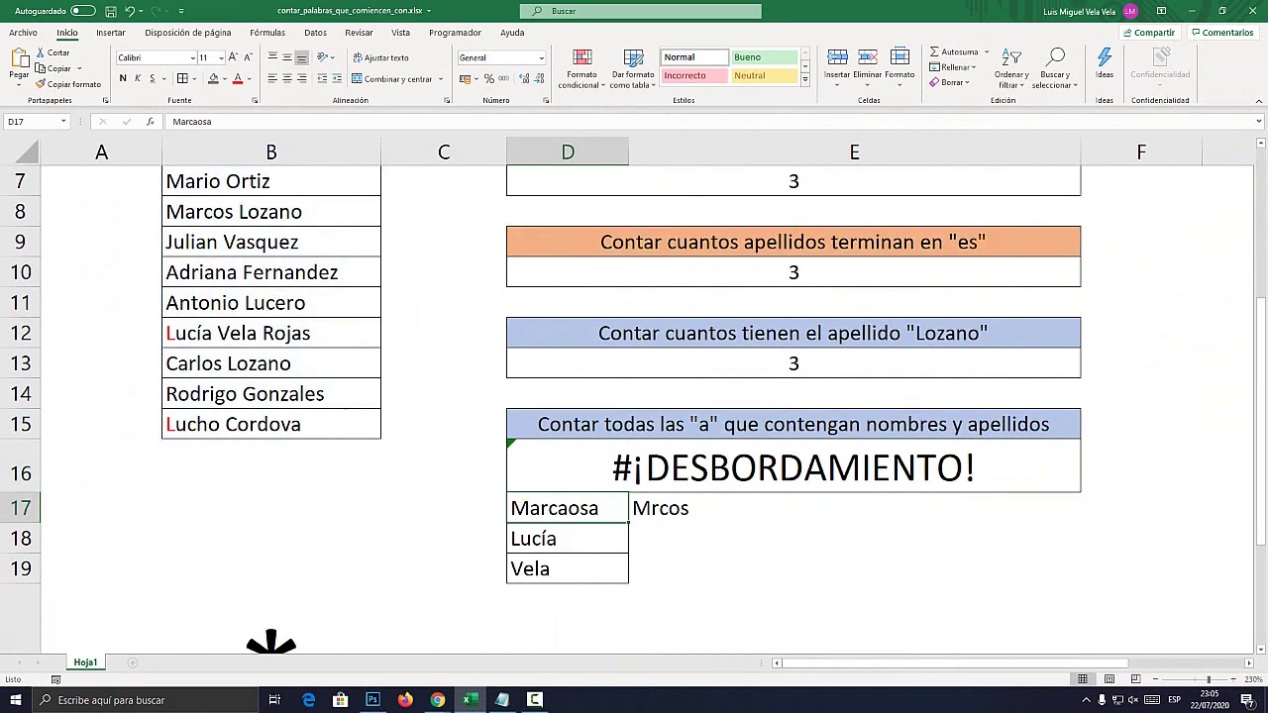
key("Up")
scroll(270, 644, "up", 2)
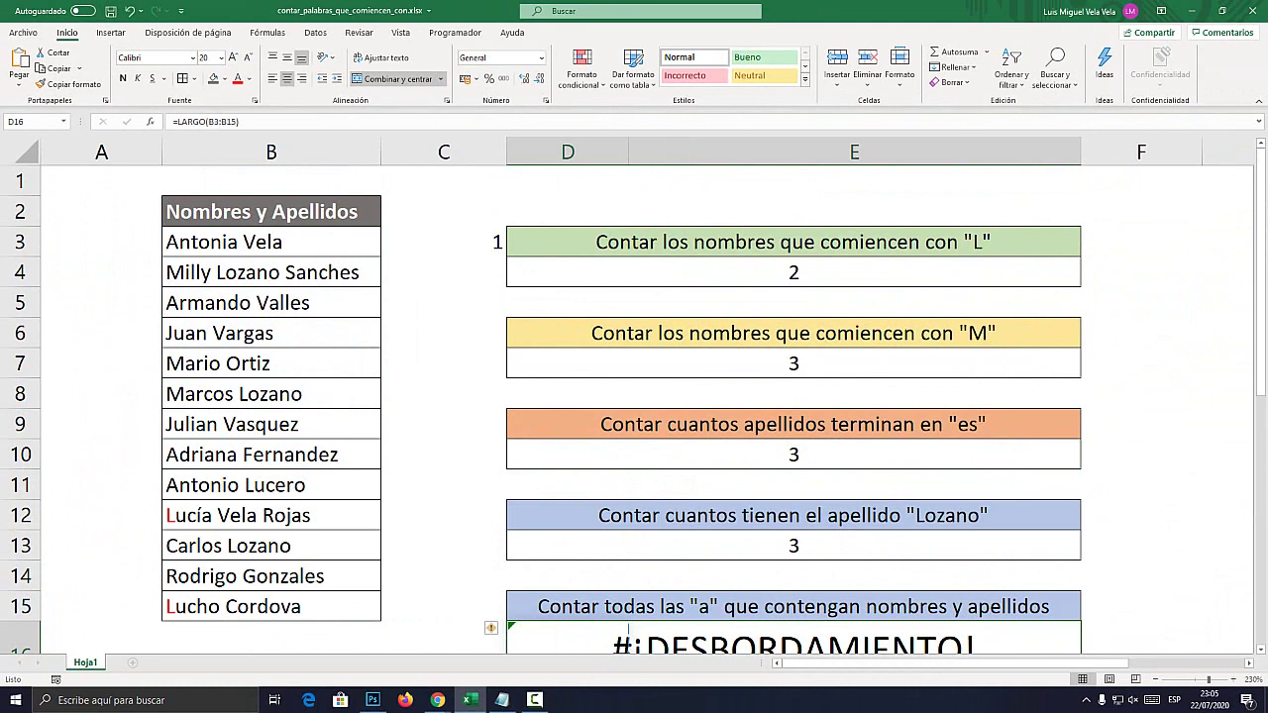
scroll(628, 627, "down", 1)
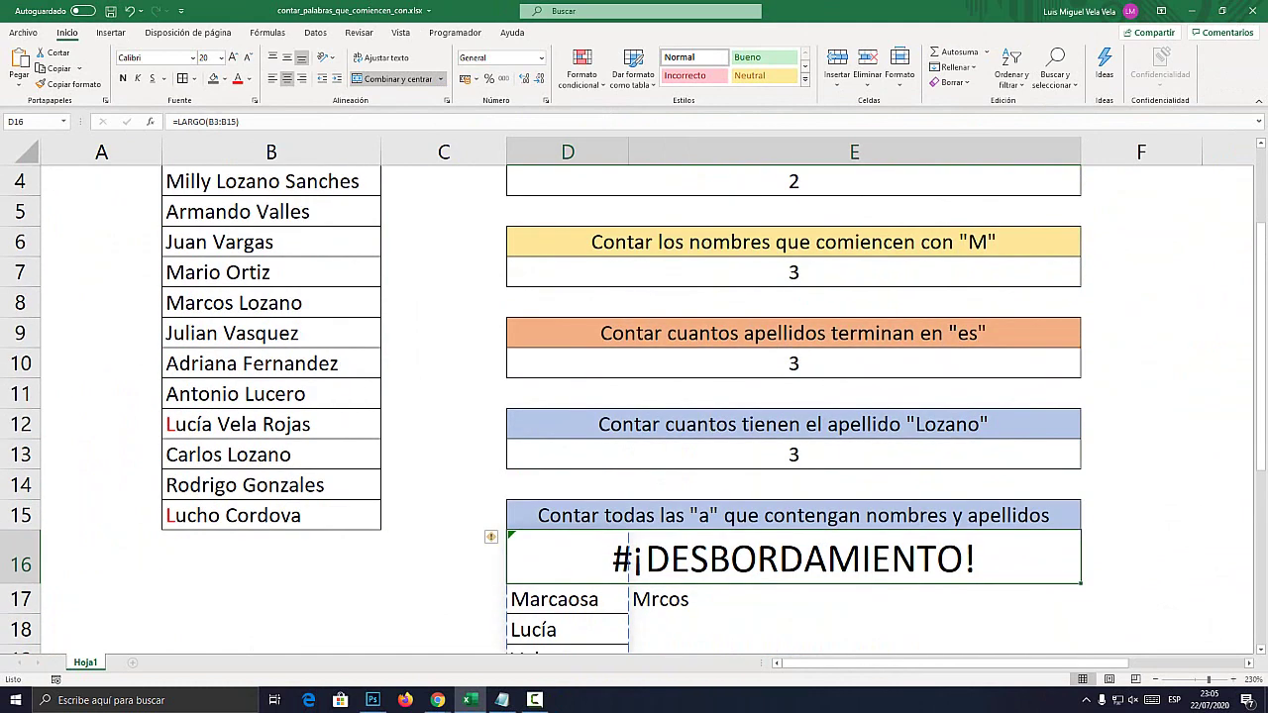
Wrap the formula in SUMA as =SUMA(LARGO(B3:B15)) to total 184 characters
key("F2")
scroll(634, 396, "up", 1)
scroll(634, 396, "up", 1)
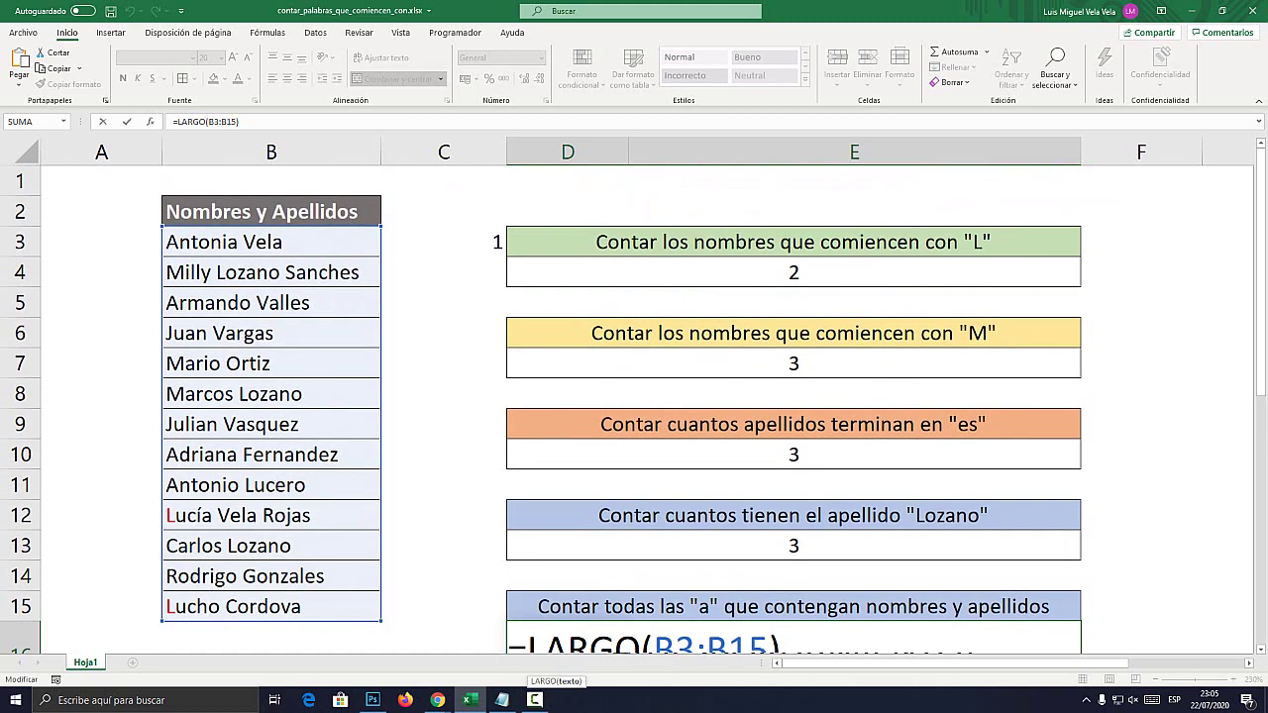
scroll(270, 642, "down", 2)
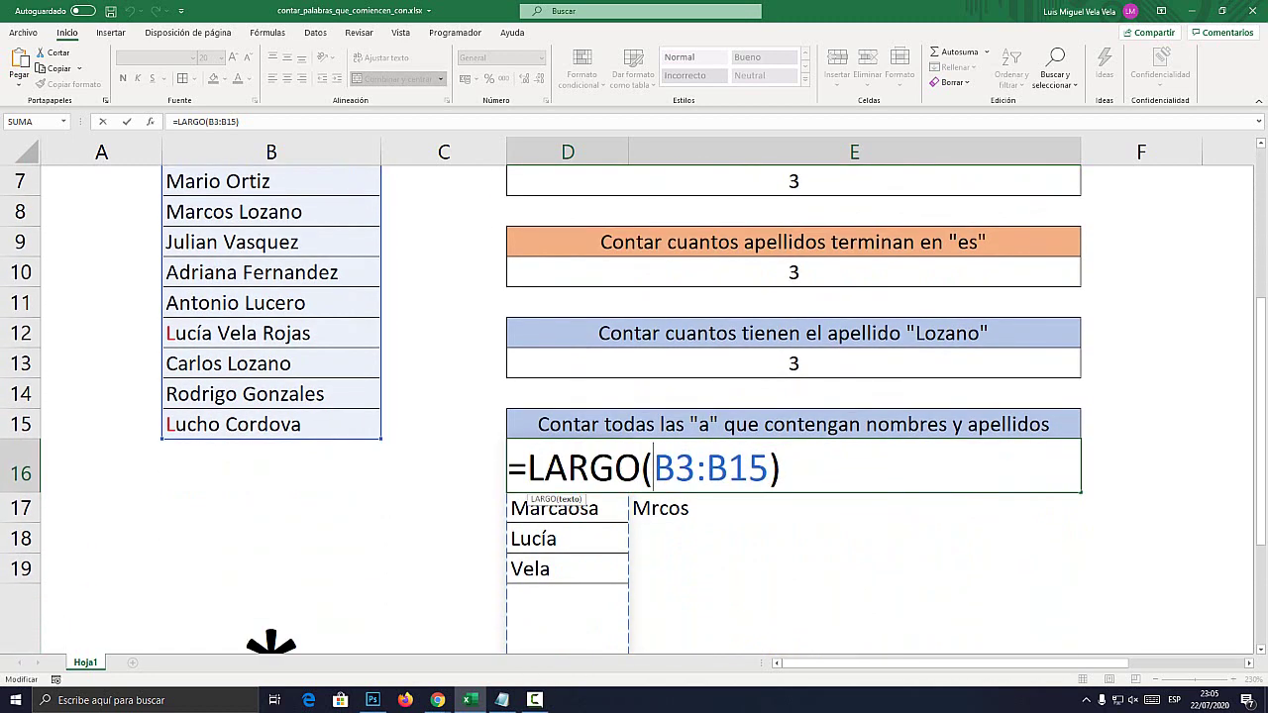
key("Left")
key("Left")
key("Left")
type("sum")
key("Tab")
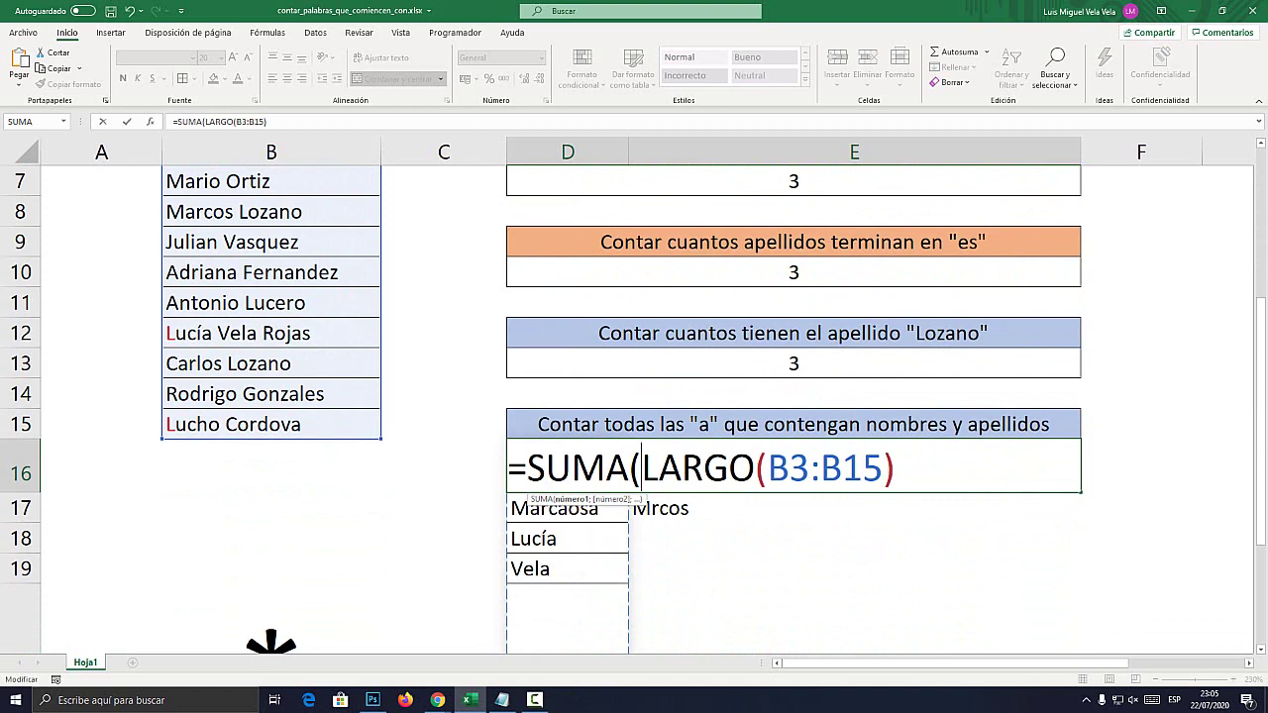
key("End")
type(")")
key("Return")
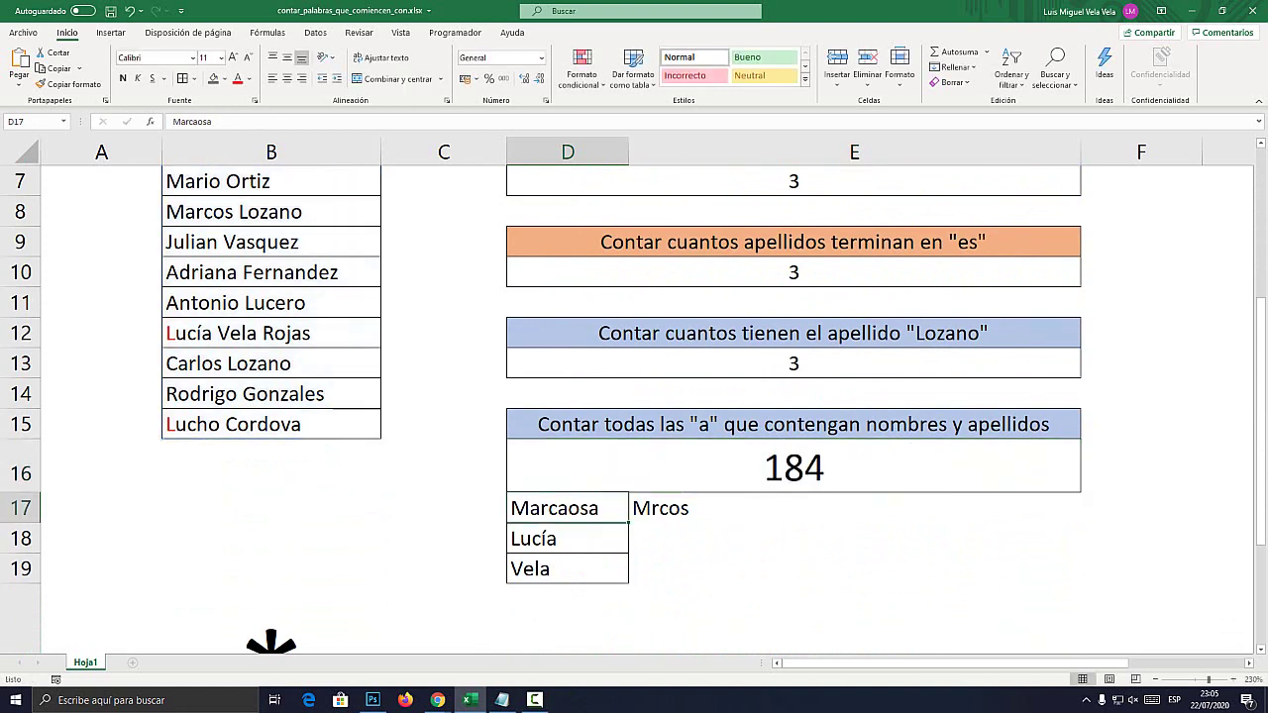
Begin appending -SUMA(LARGO( to the total-length formula in D16
scroll(270, 642, "up", 2)
left_click_drag(366, 242, 381, 620)
left_click_drag(366, 242, 381, 620)
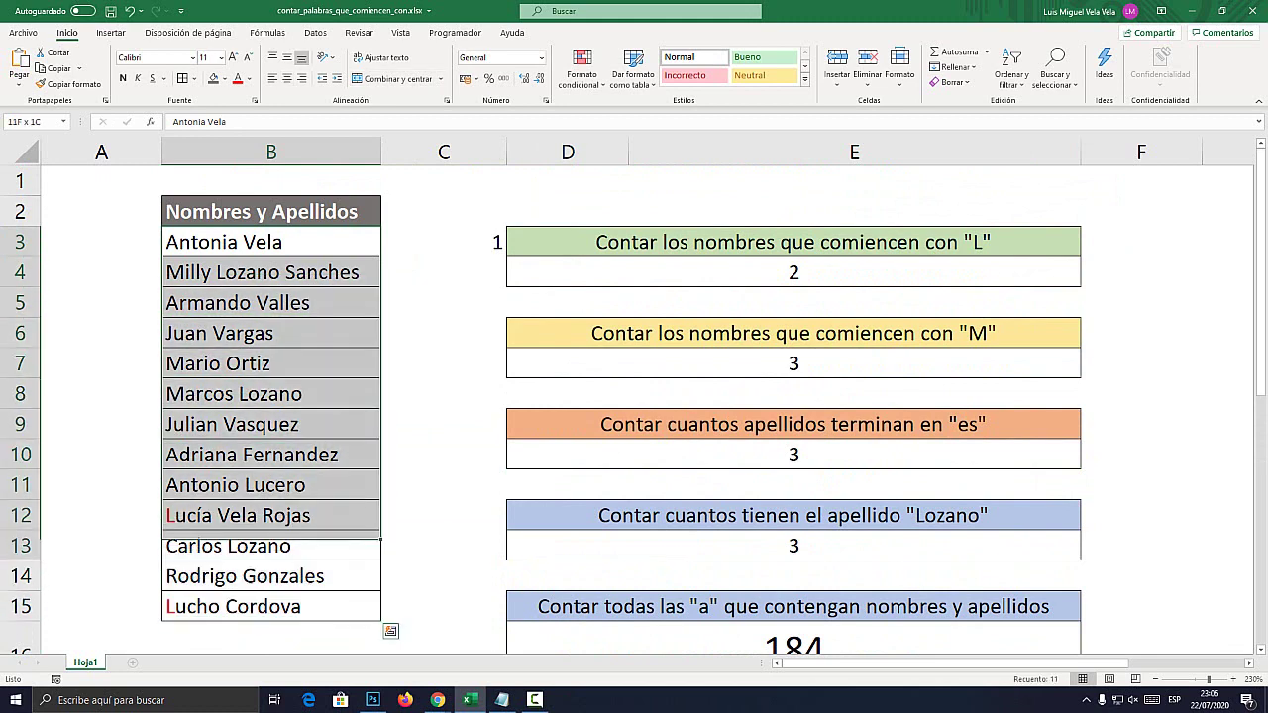
scroll(270, 642, "down", 2)
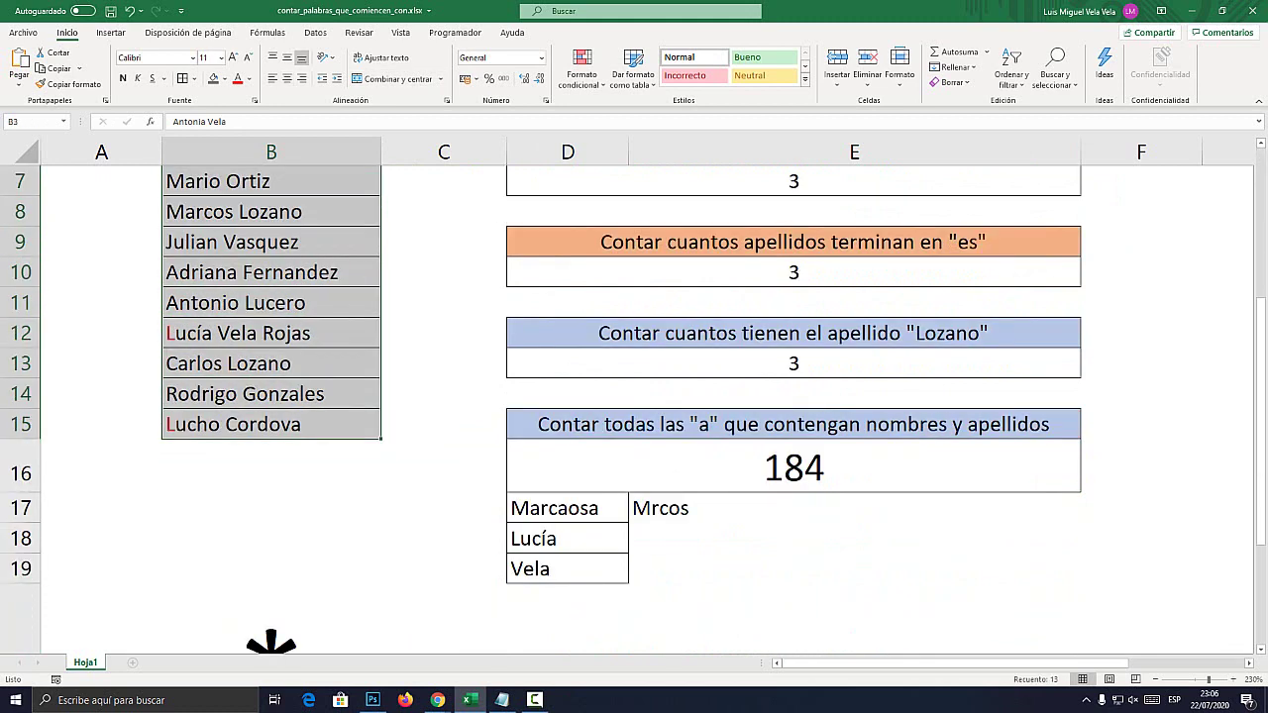
scroll(270, 595, "down", 1)
key("F2")
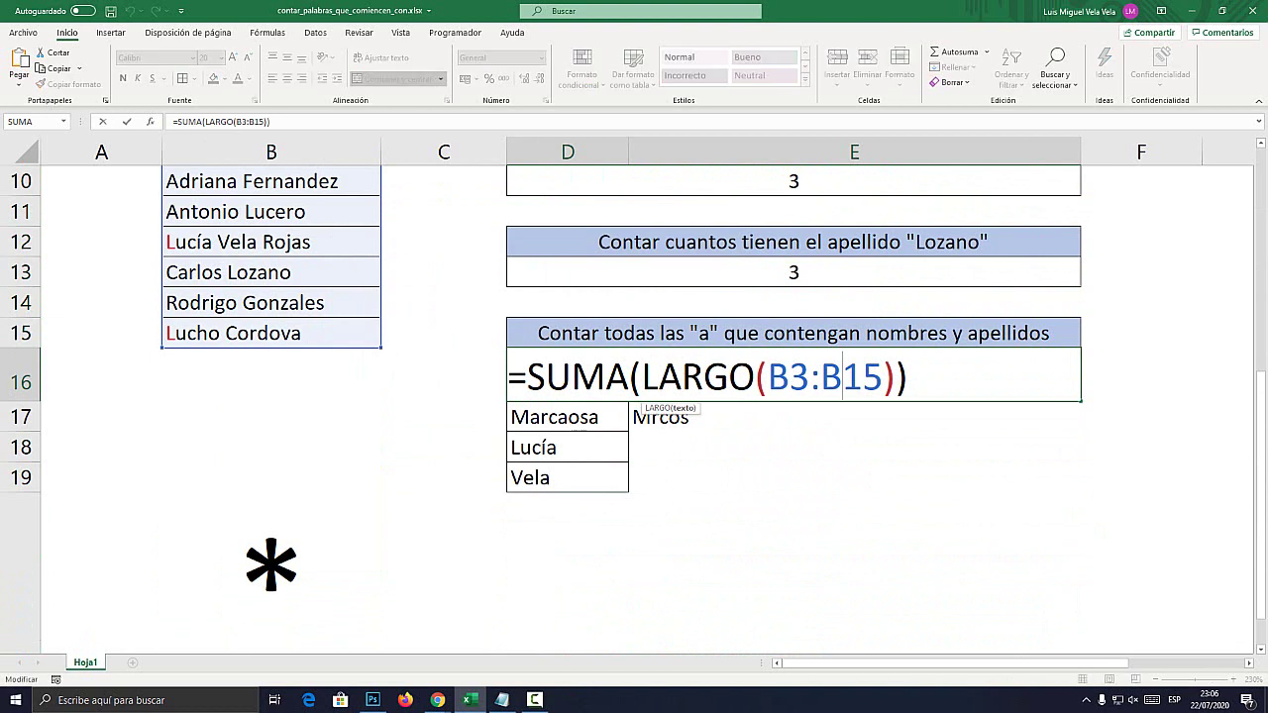
type(" - ")
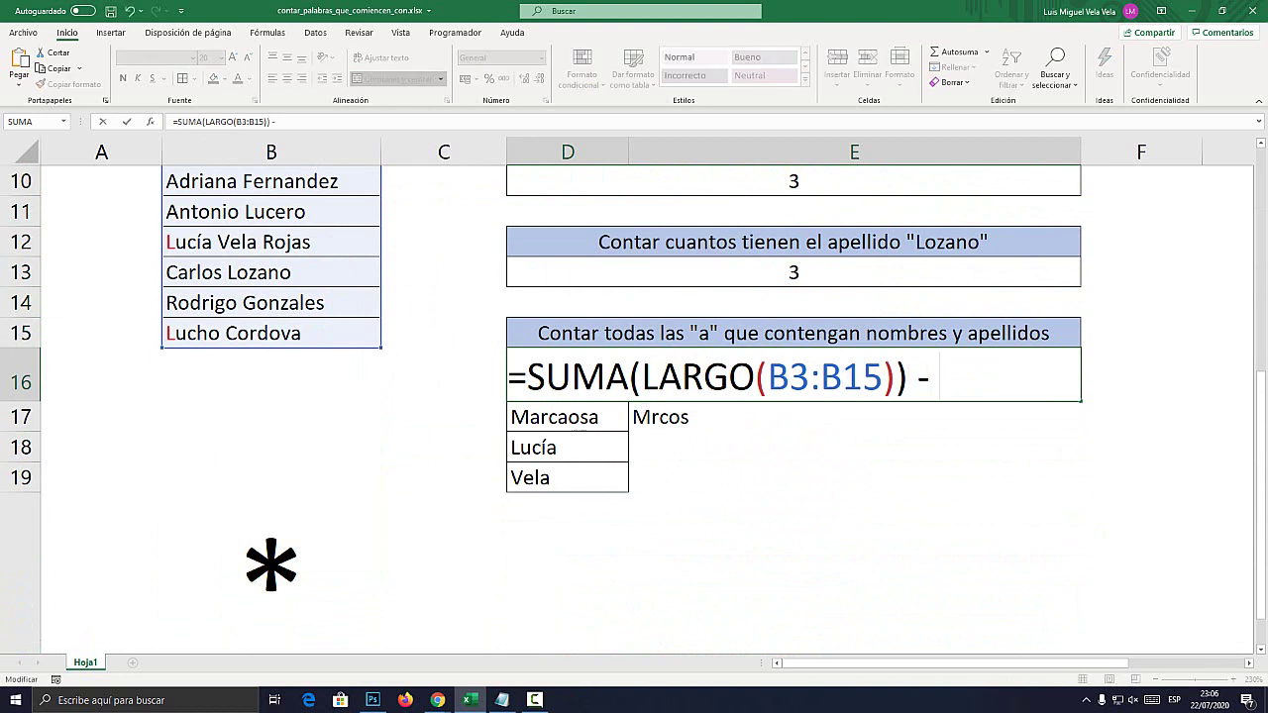
type("suma")
key("Tab")
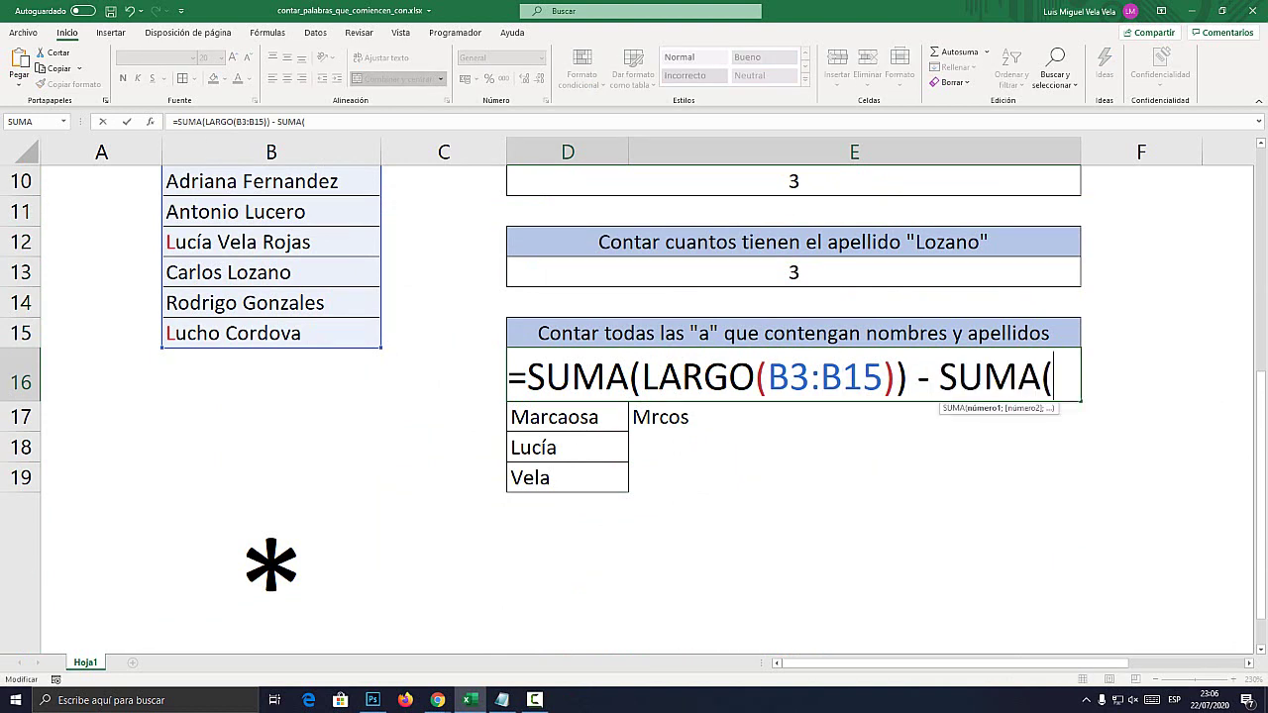
type("lar")
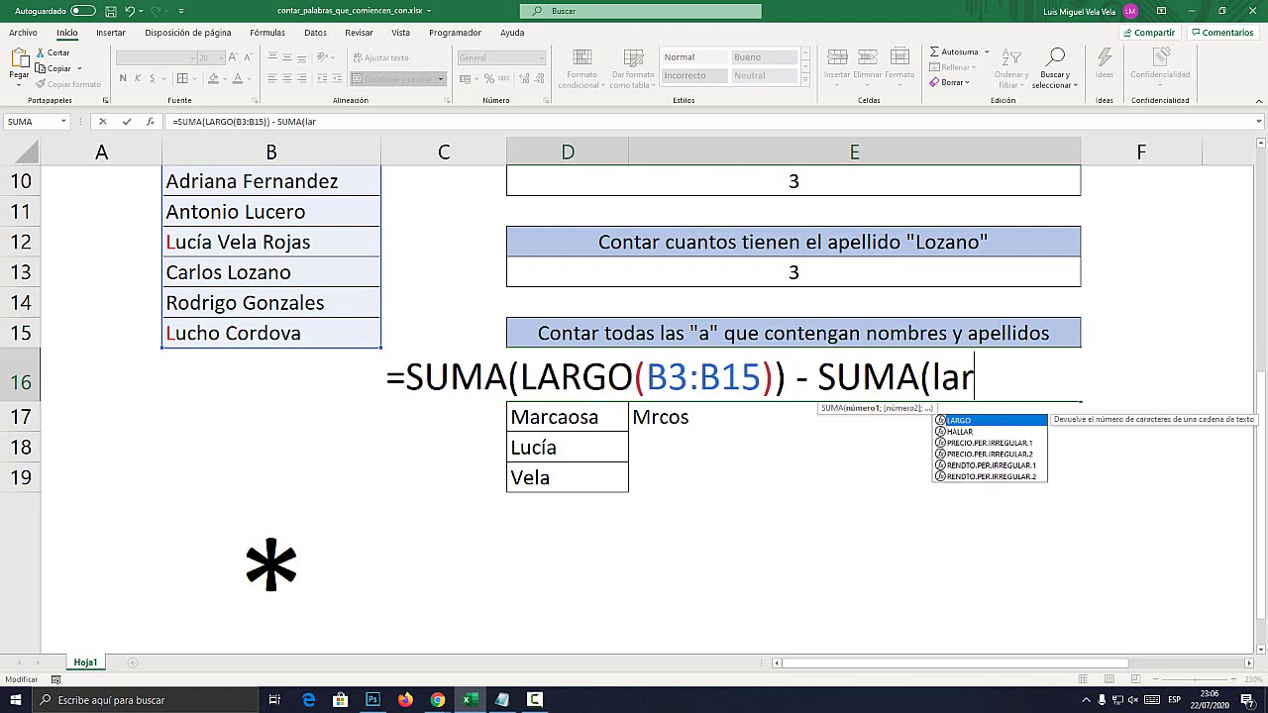
type("go")
key("Tab")
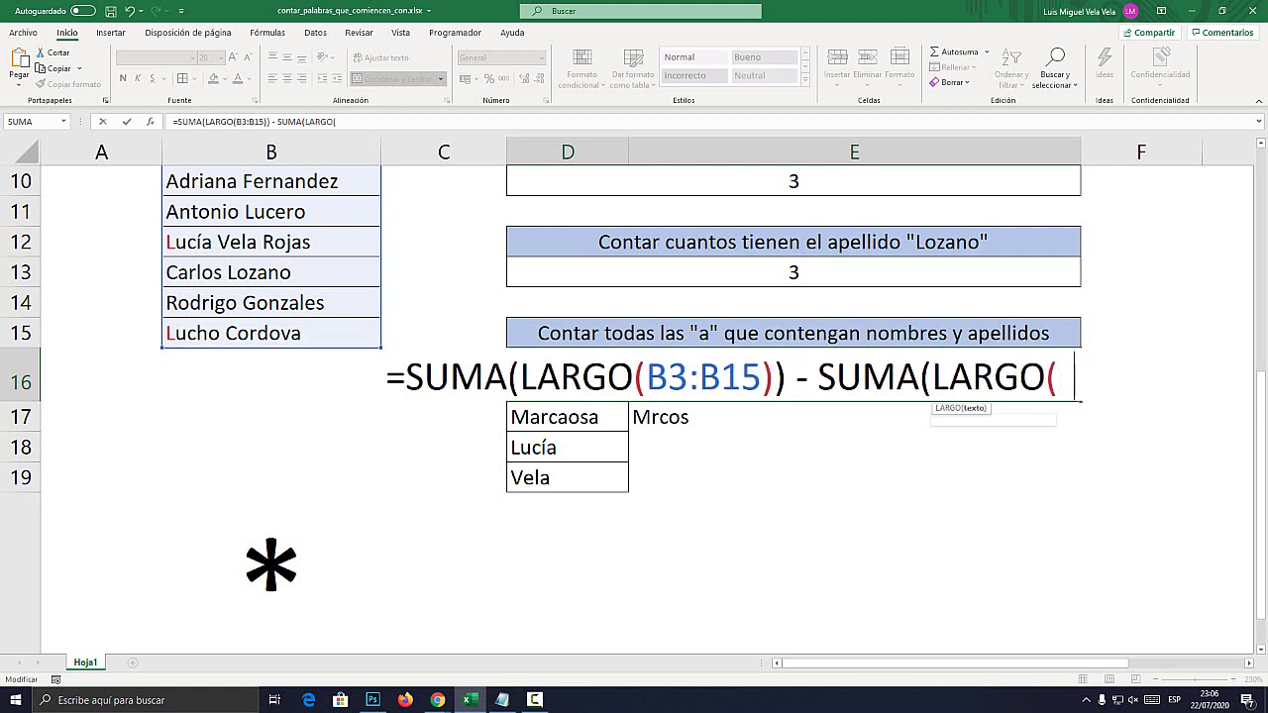
Finish with SUSTITUIR(B3:B15;"a";"") and commit, accepting Excel's correction to get 24
type("susti")
key("Tab")
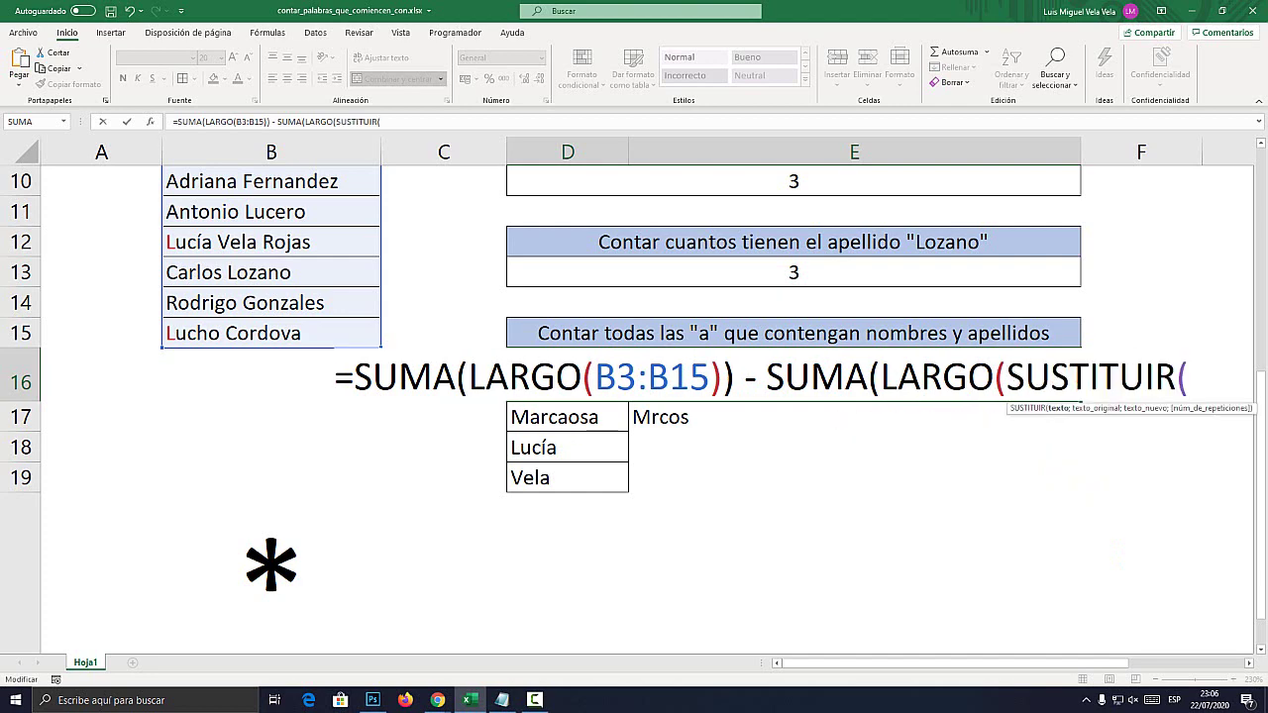
scroll(634, 396, "up", 3)
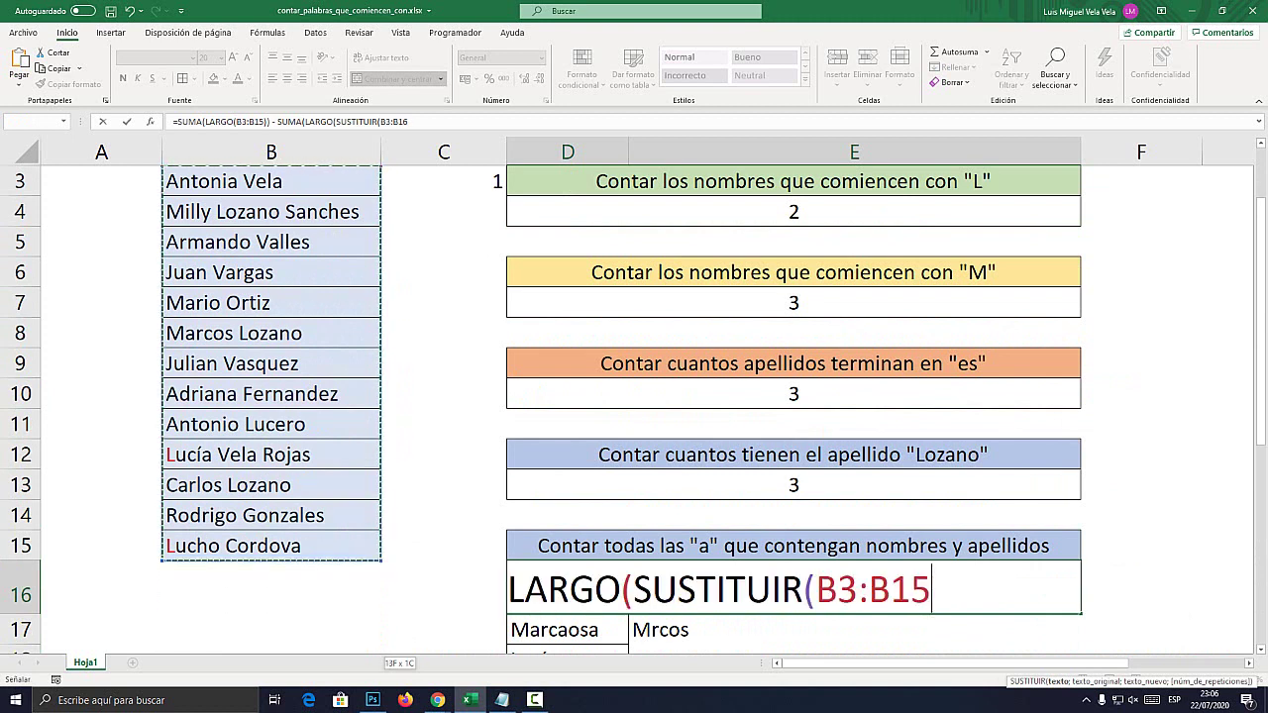
left_click_drag(297, 242, 397, 546)
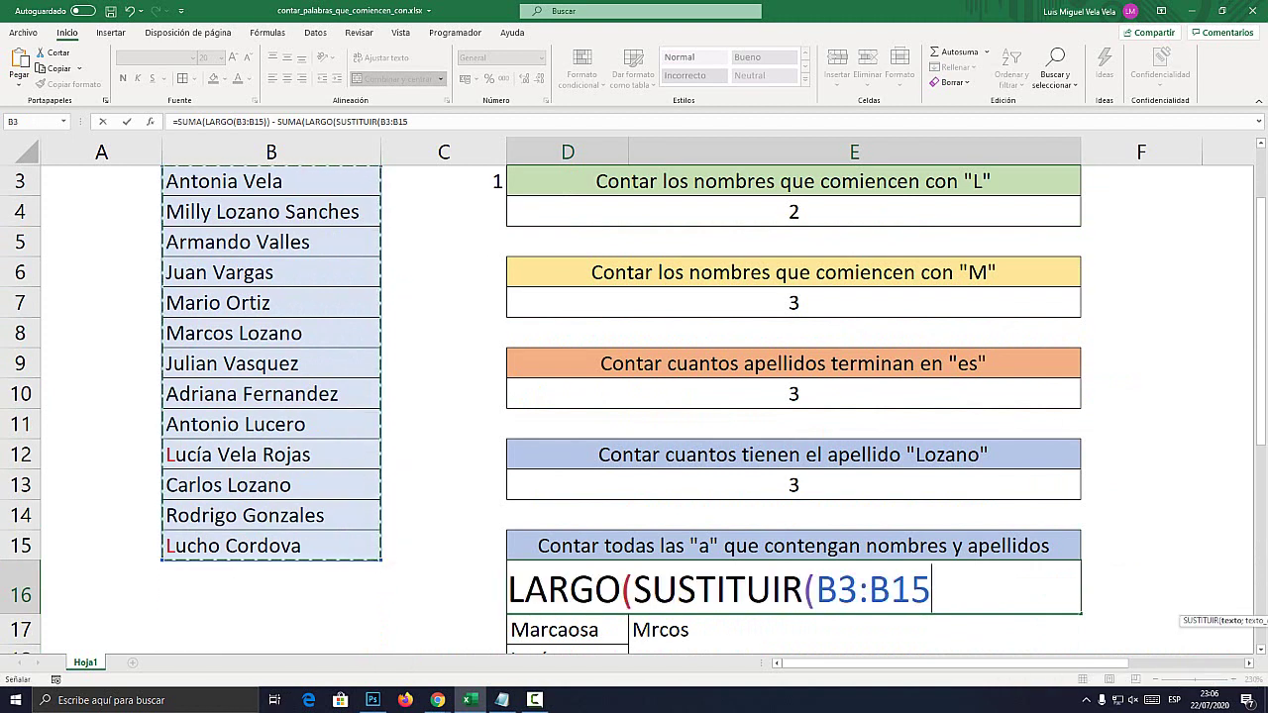
type(";")
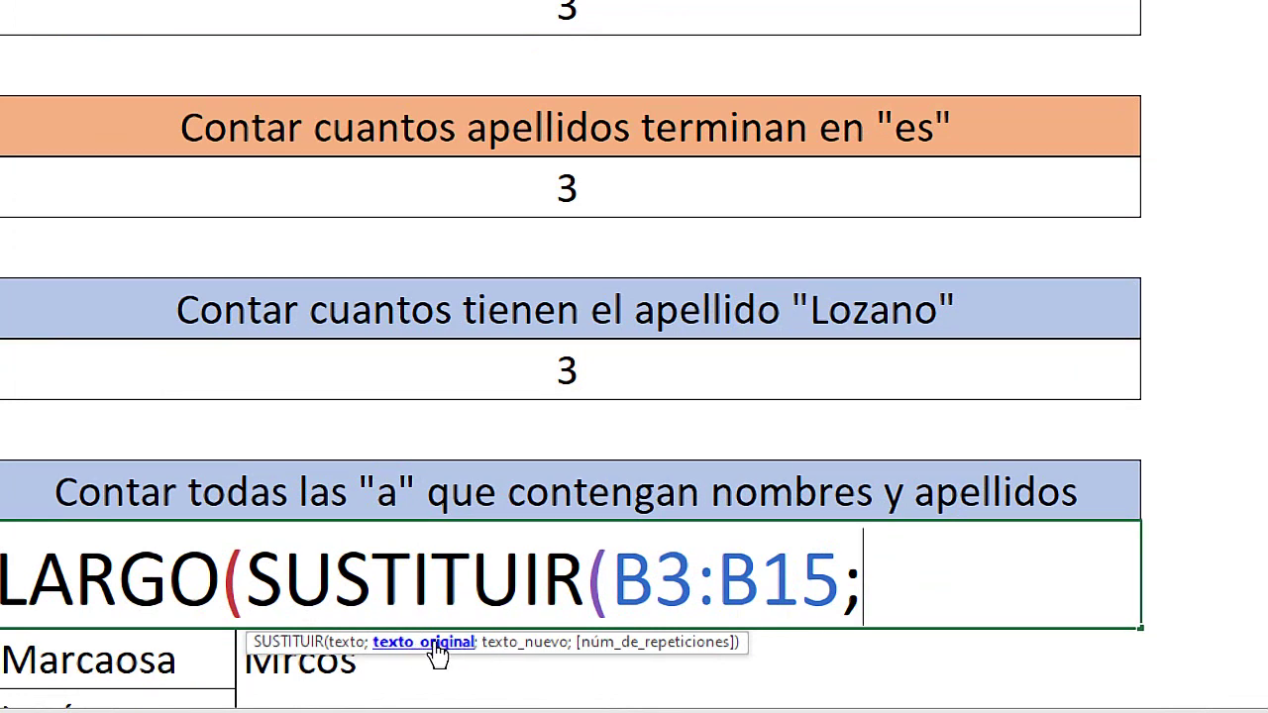
type("\"a")
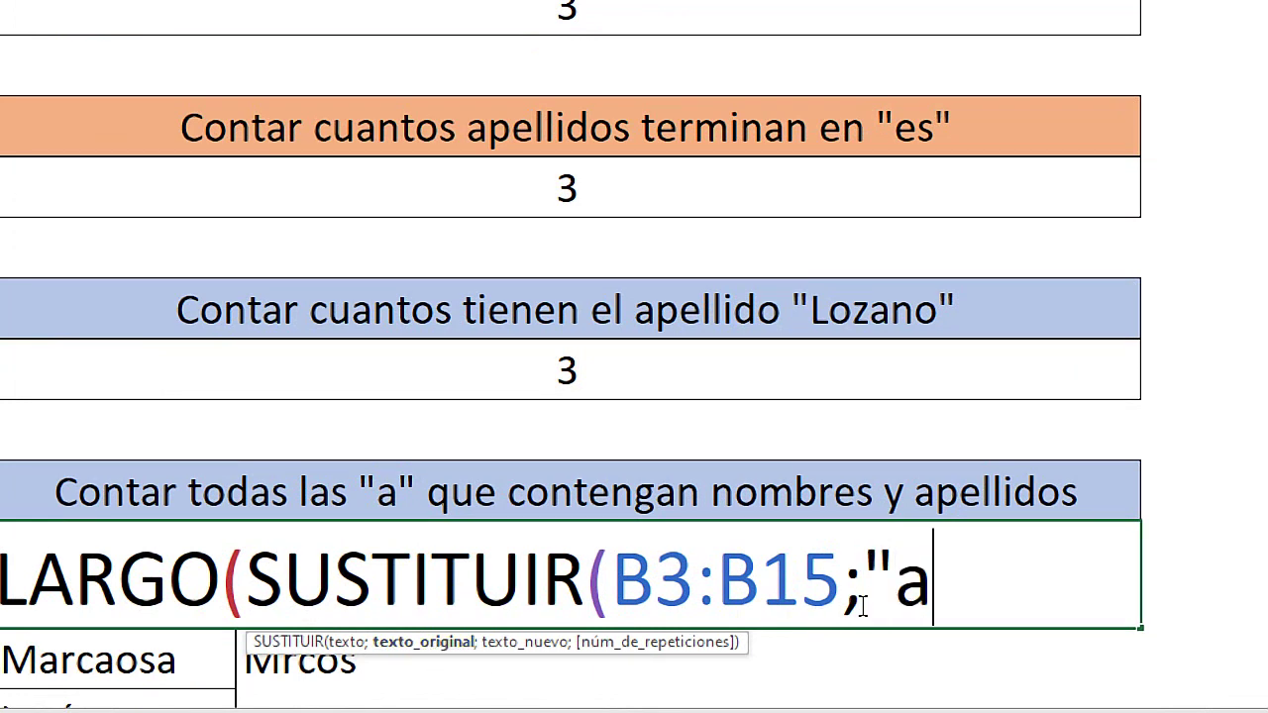
type("\"")
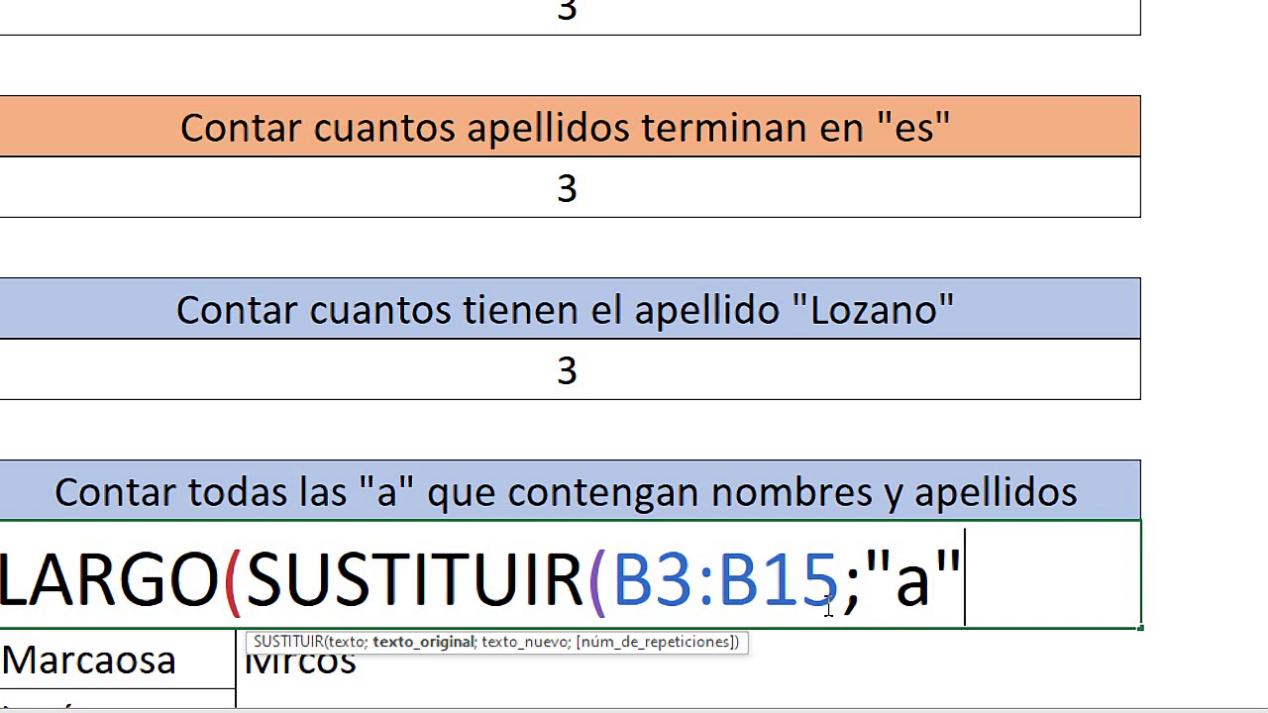
type(";")
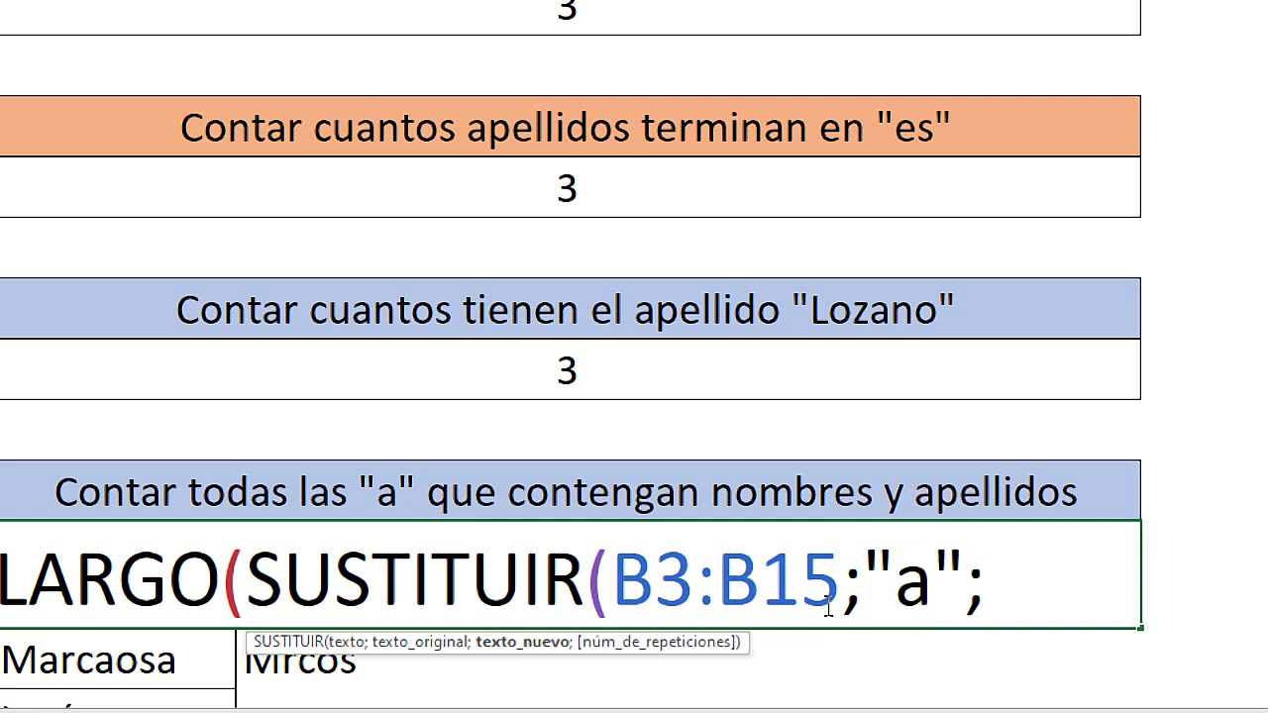
type("\"\"")
type(")")
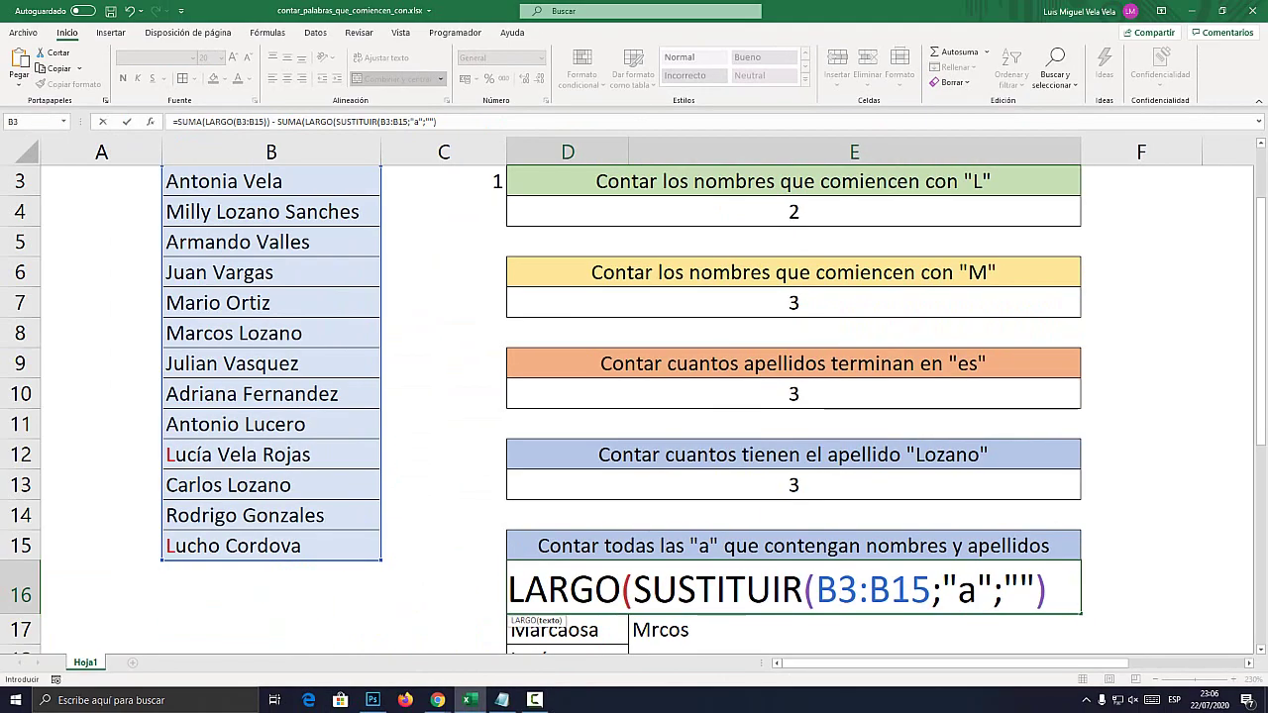
type(")")
key("Return")
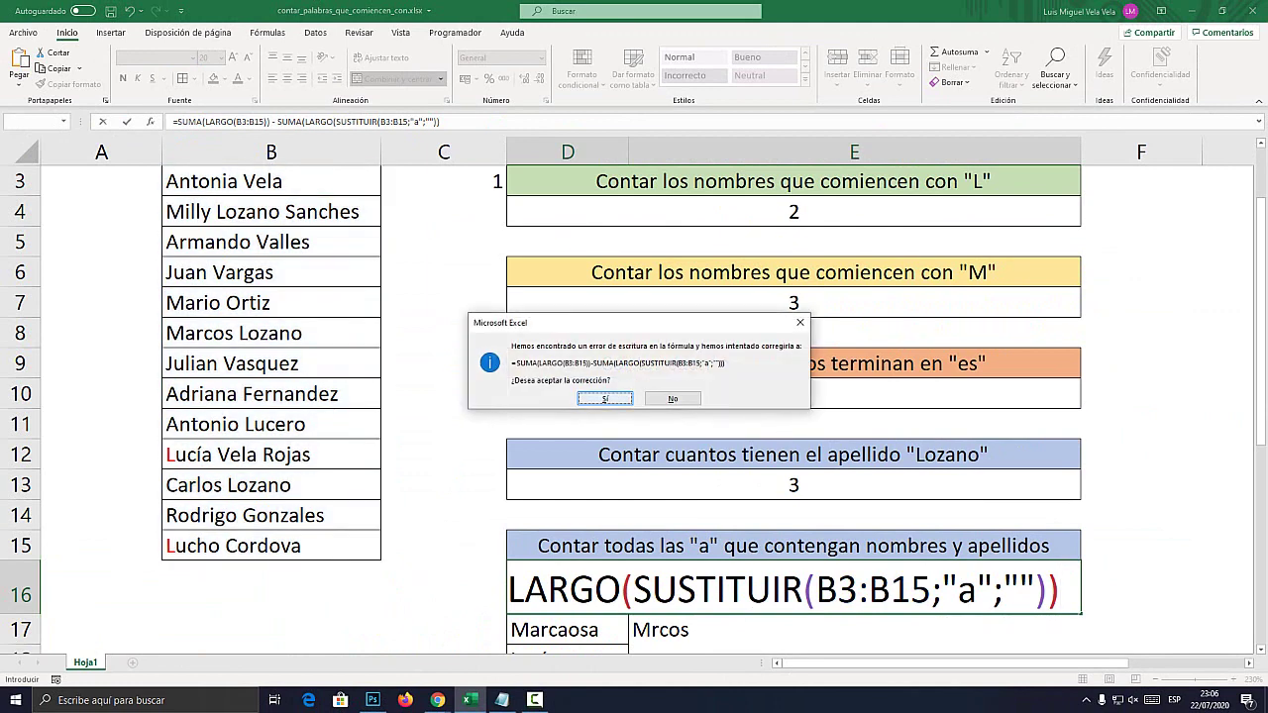
key("Return")
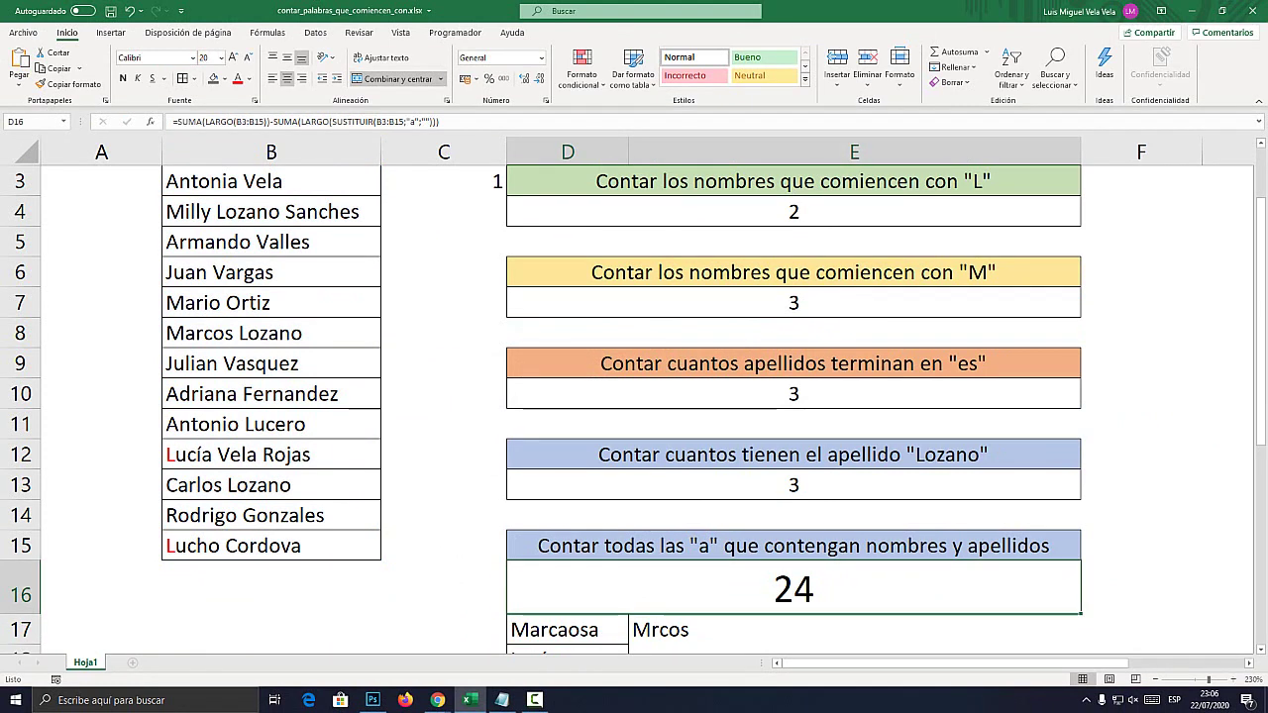
left_click(270, 241)
type("a")
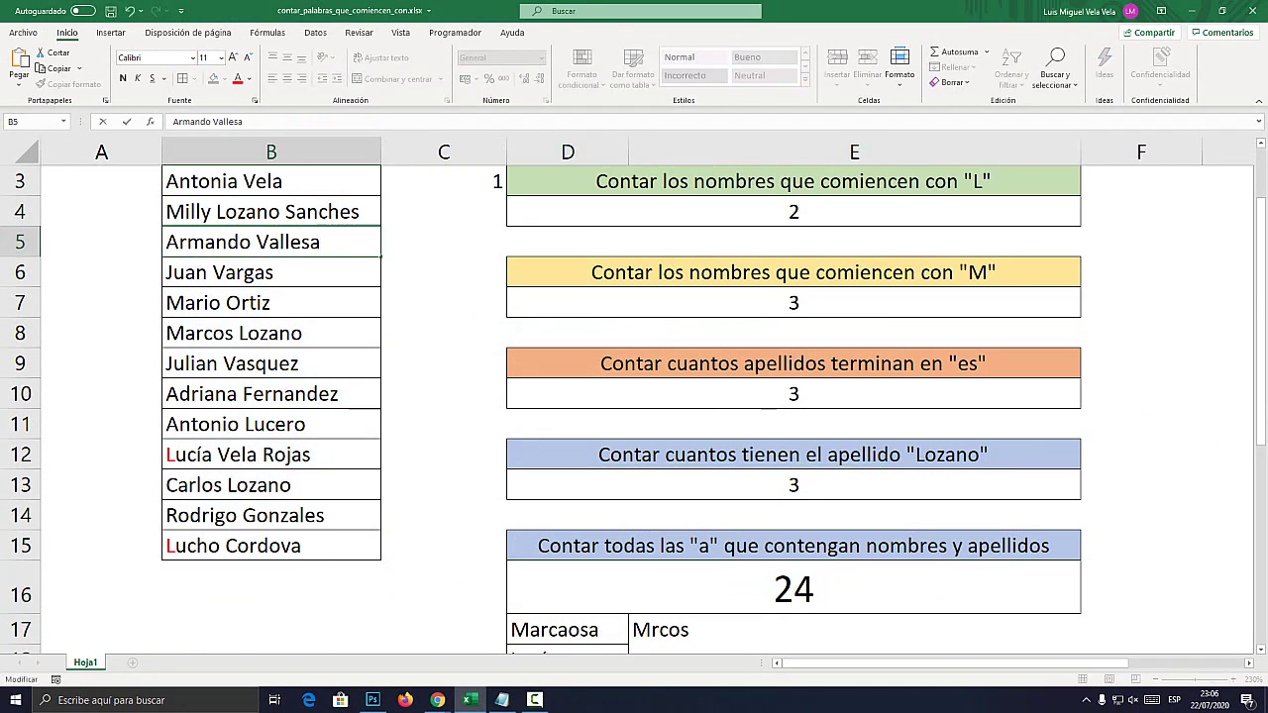
key("Return")
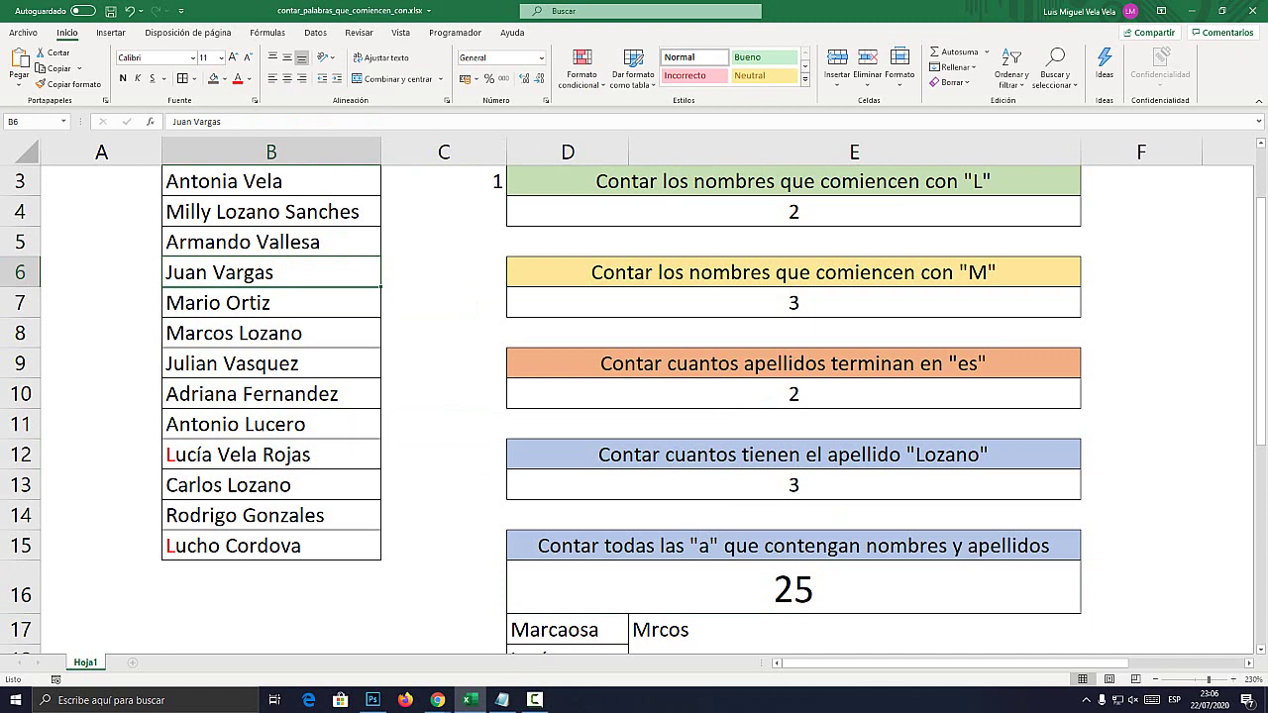
key("Up")
key("F2")
key("BackSpace")
key("Return")
Change the surname in B5 to Vlles, dropping the count to 23
key("Up")
key("F2")
key("Left")
key("Left")
key("Left")
key("BackSpace")
key("Return")
Review the SUMA, LARGO and B3:B15 parts of the count formula, leaving it unchanged
left_click(793, 590)
key("F2")
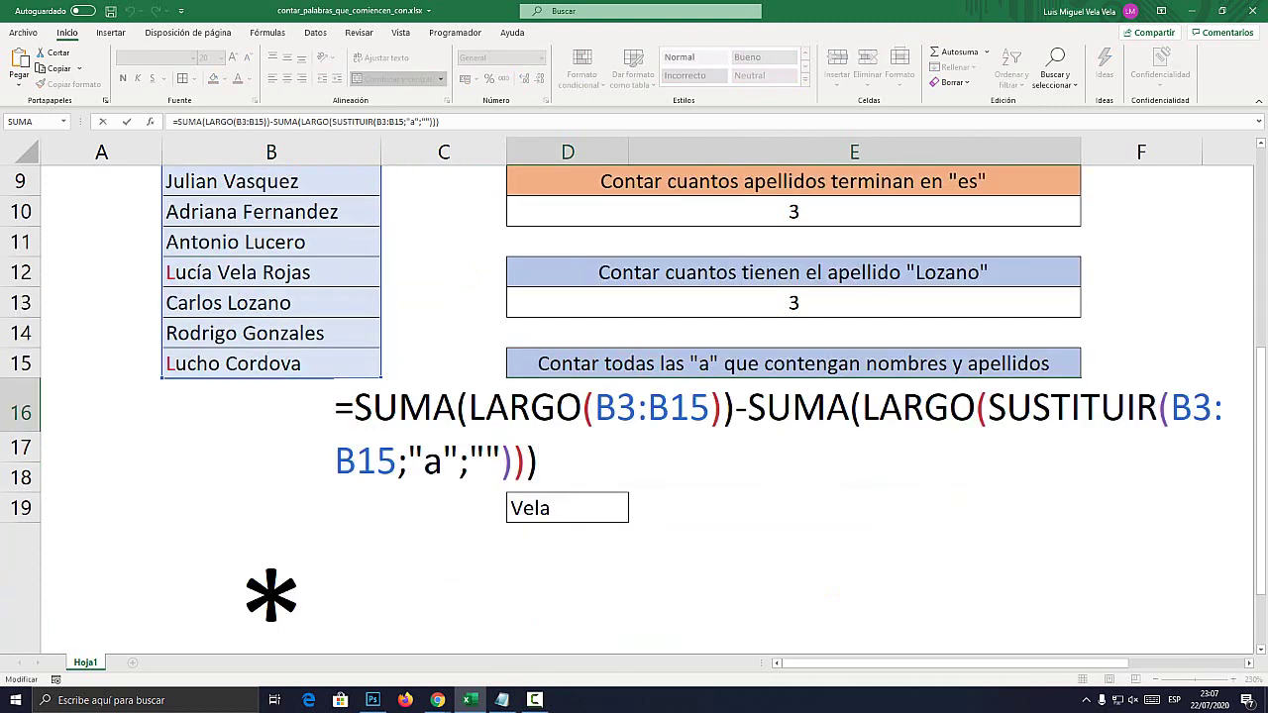
left_click(469, 406)
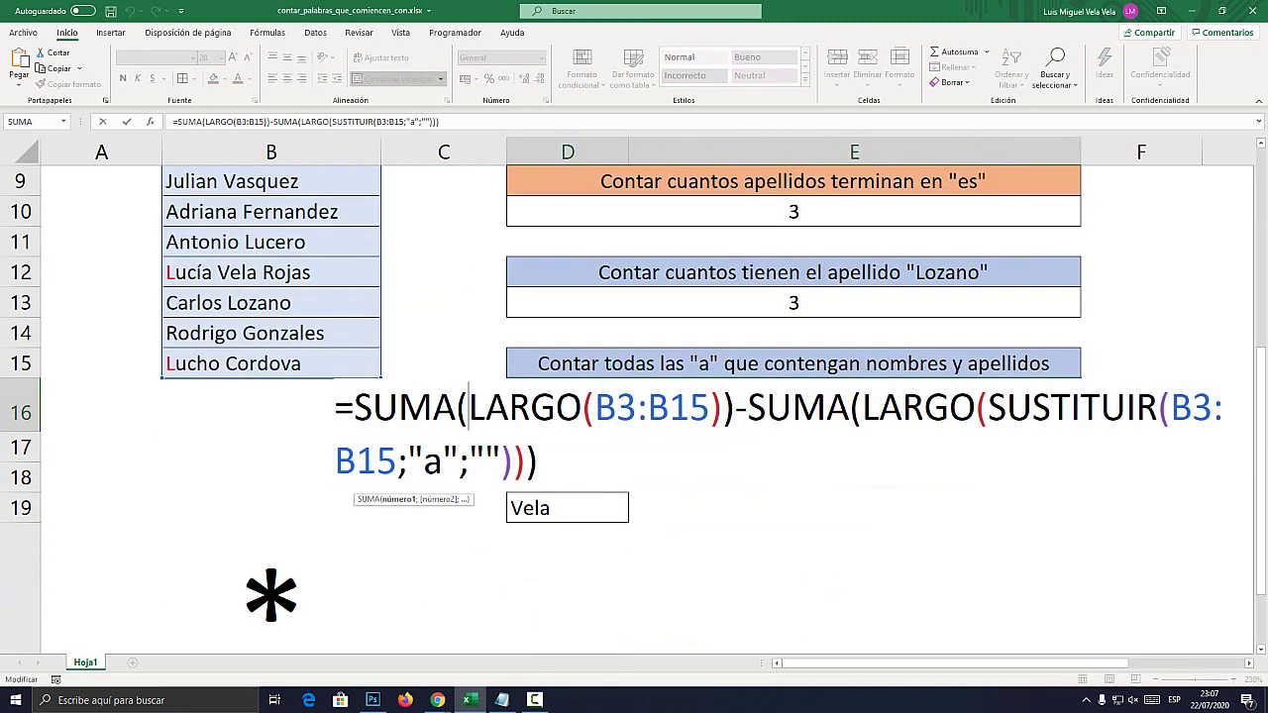
left_click_drag(469, 407, 723, 406)
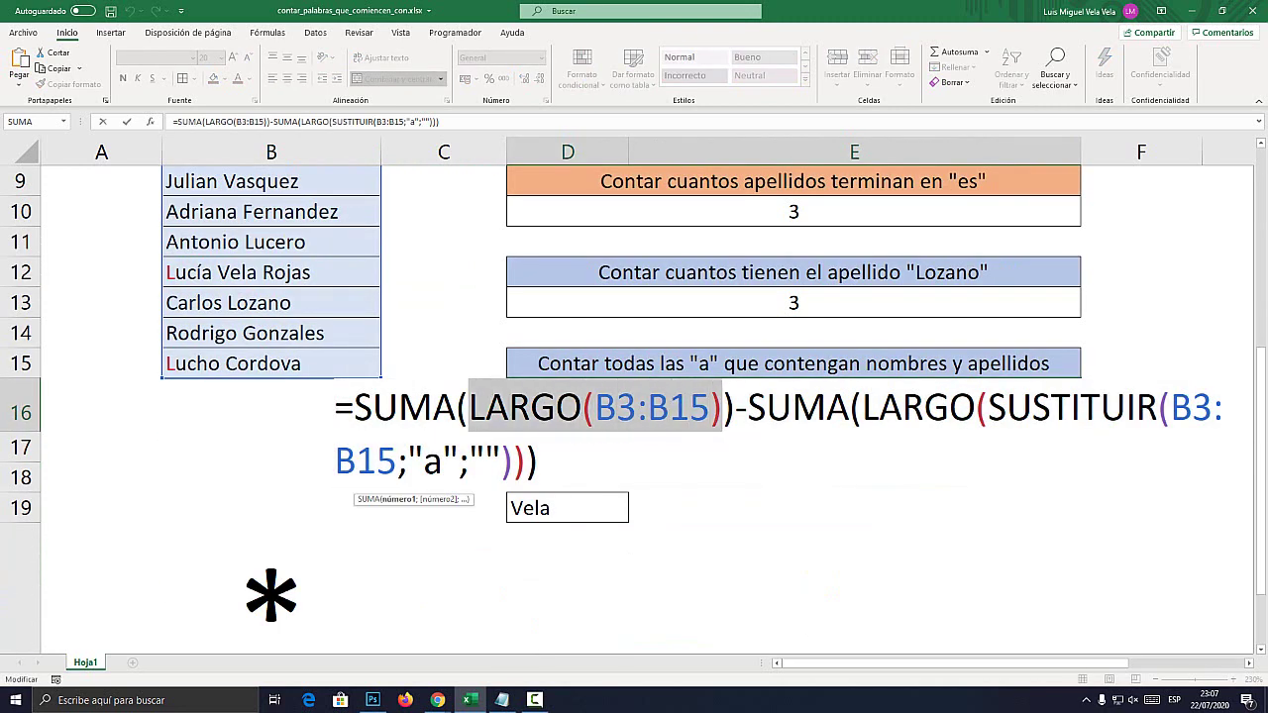
left_click(432, 406)
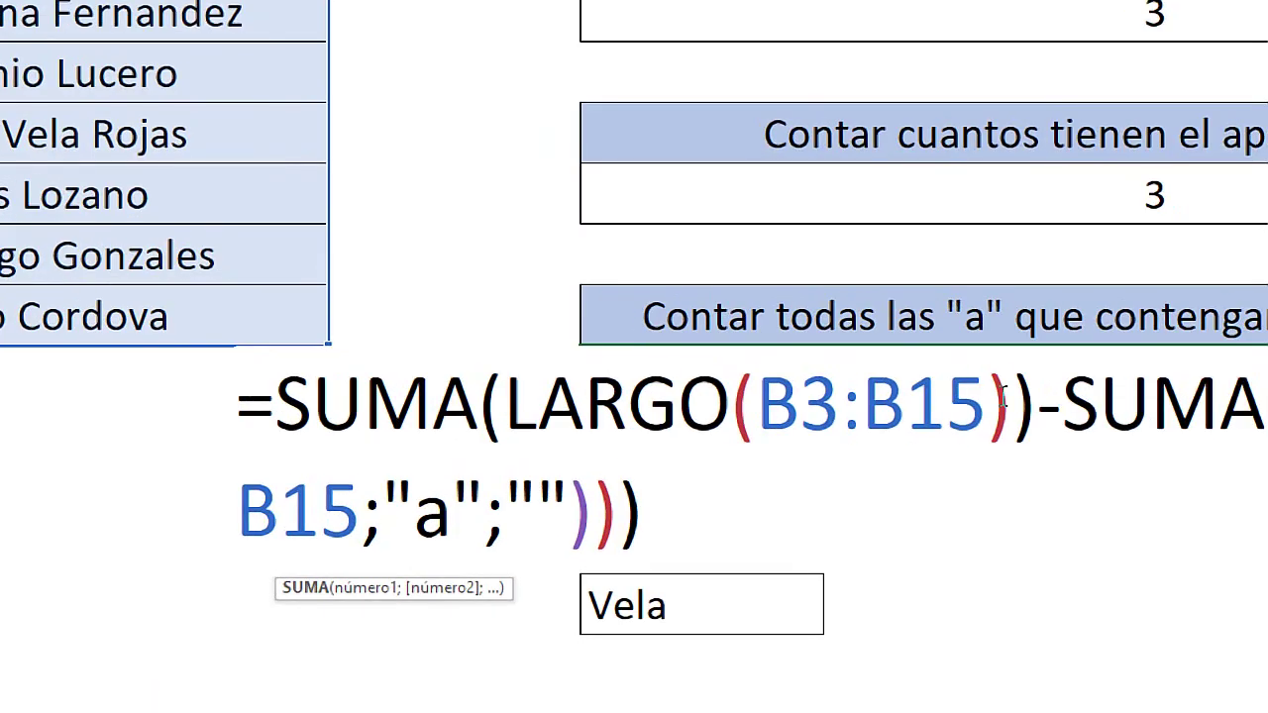
left_click_drag(707, 399, 581, 398)
left_click_drag(503, 405, 307, 404)
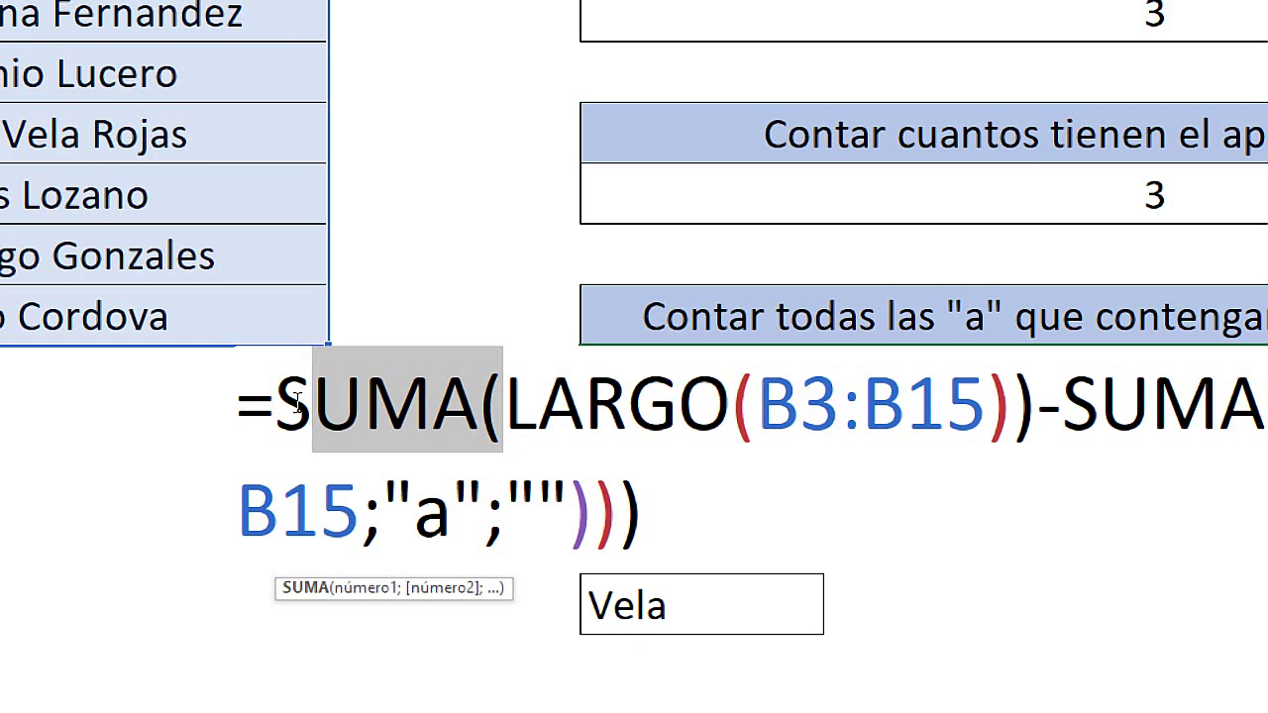
key("Escape")
scroll(635, 397, "up", 3)
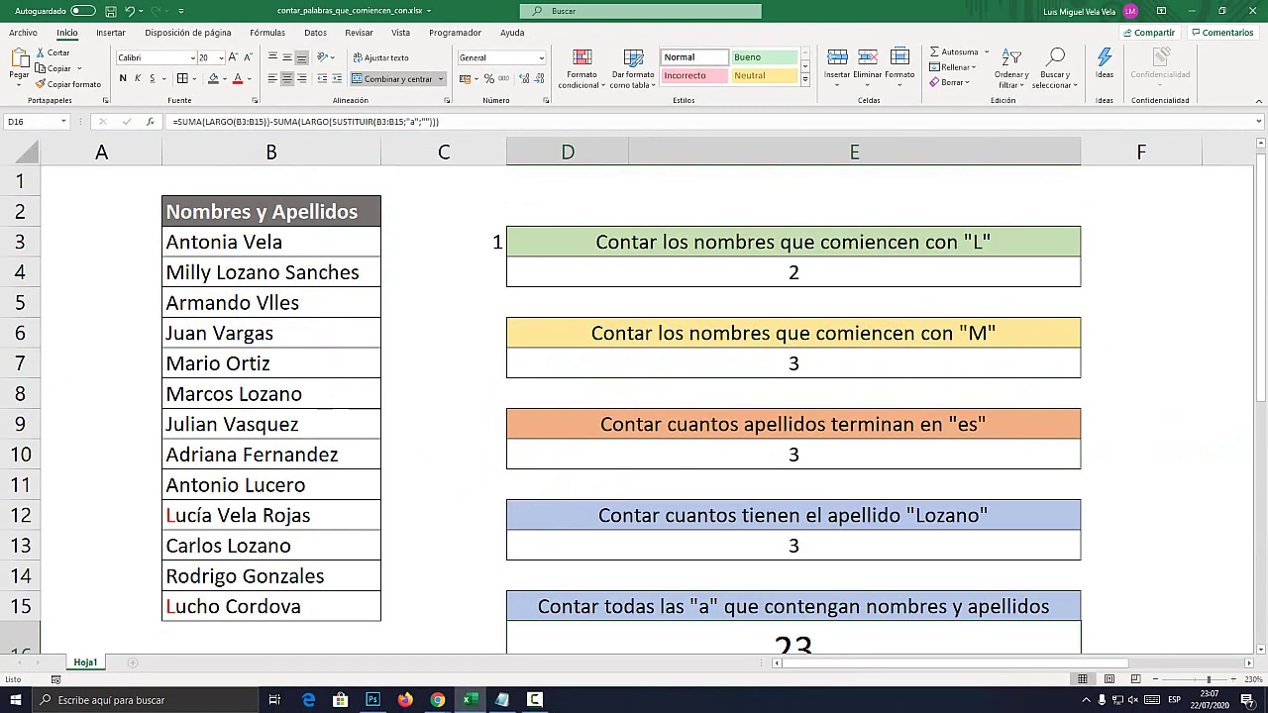